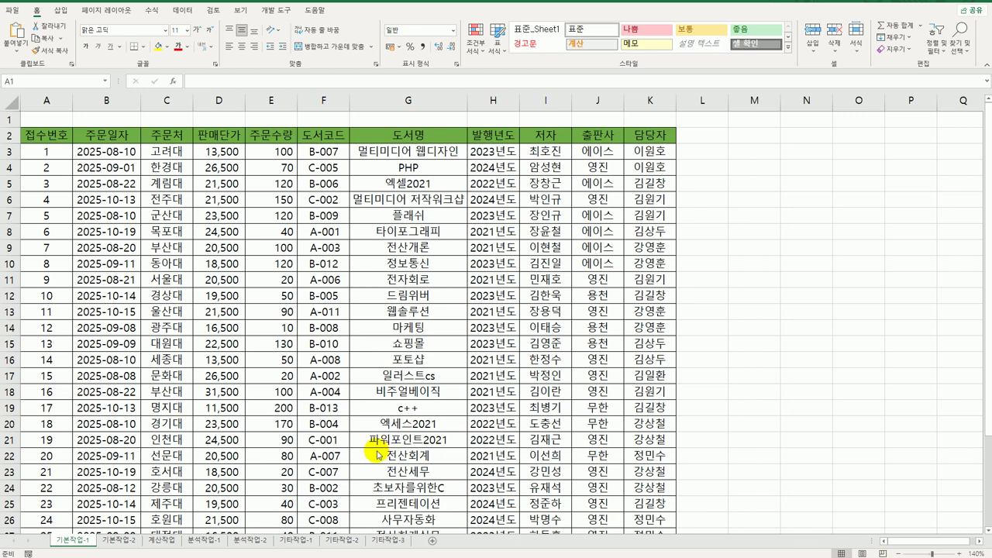
Enter the criteria heading 조건 in cell A35, below the order table
{"action": "scroll", "coordinate": [137, 410], "scroll_direction": "down", "scroll_amount": 5}
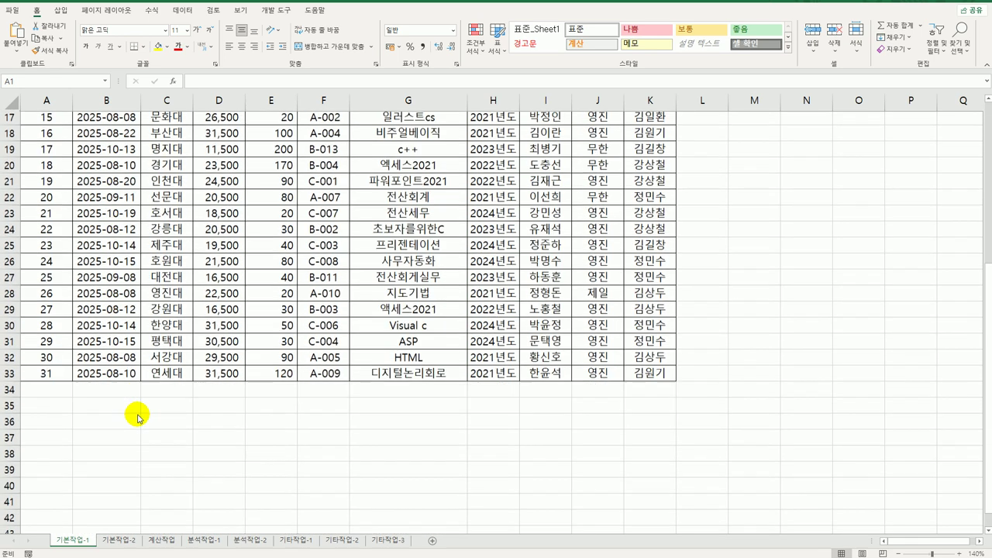
{"action": "scroll", "coordinate": [138, 417], "scroll_direction": "down", "scroll_amount": 1}
{"action": "left_click", "coordinate": [50, 377]}
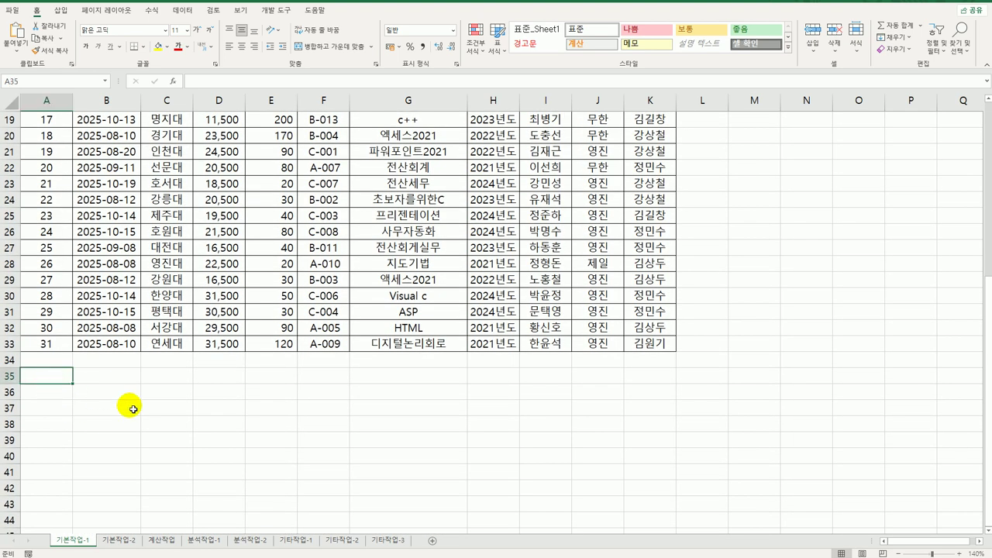
{"action": "type", "text": "조건"}
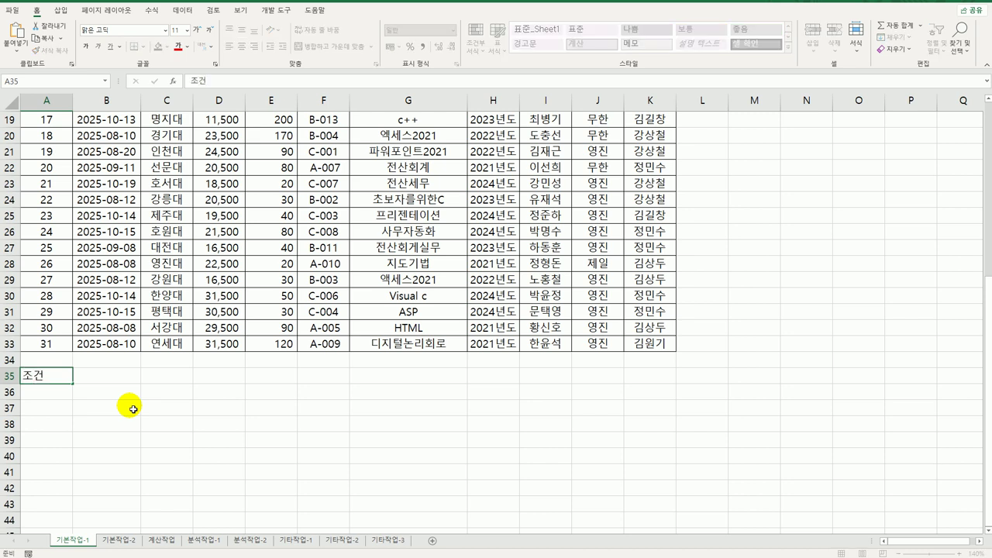
{"action": "key", "text": "Return"}
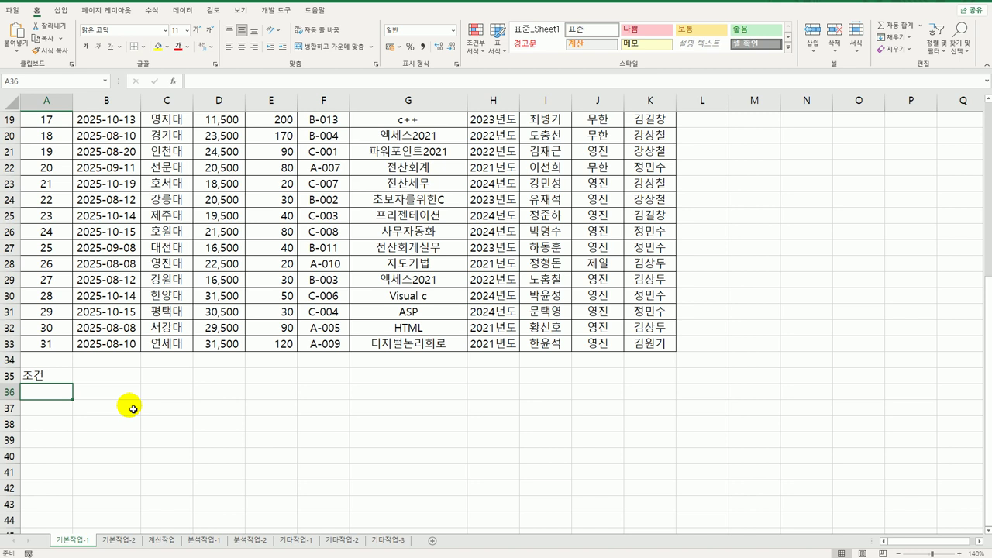
Start an AND formula in A36 whose first condition is ISEVEN(RIGHT(F3,1)), testing the last digit of the book code
{"action": "type", "text": "="}
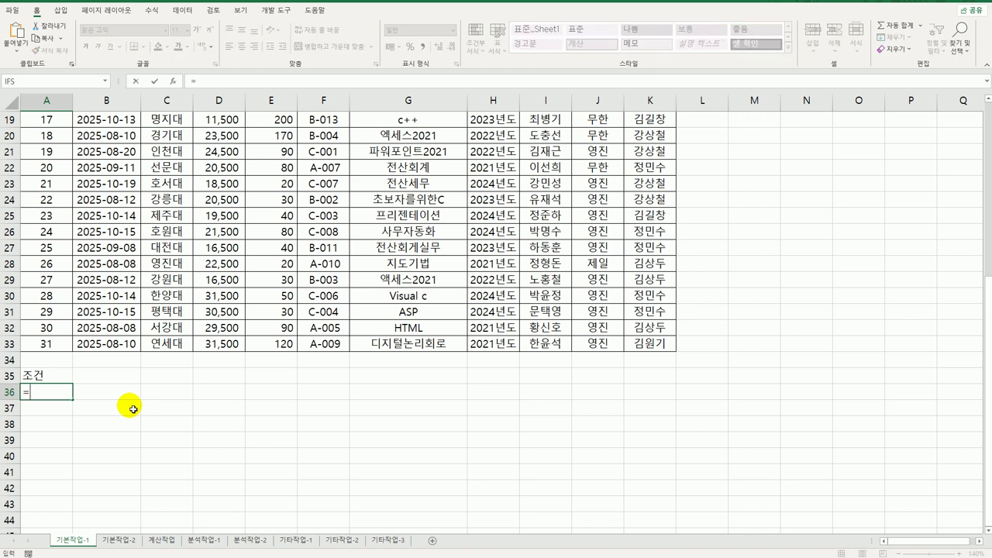
{"action": "type", "text": "and("}
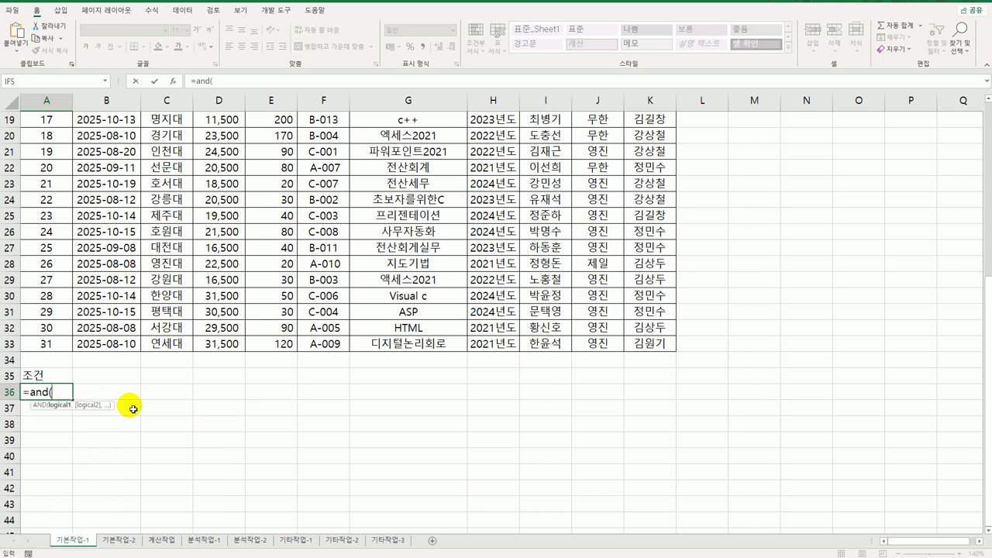
{"action": "type", "text": "iseven"}
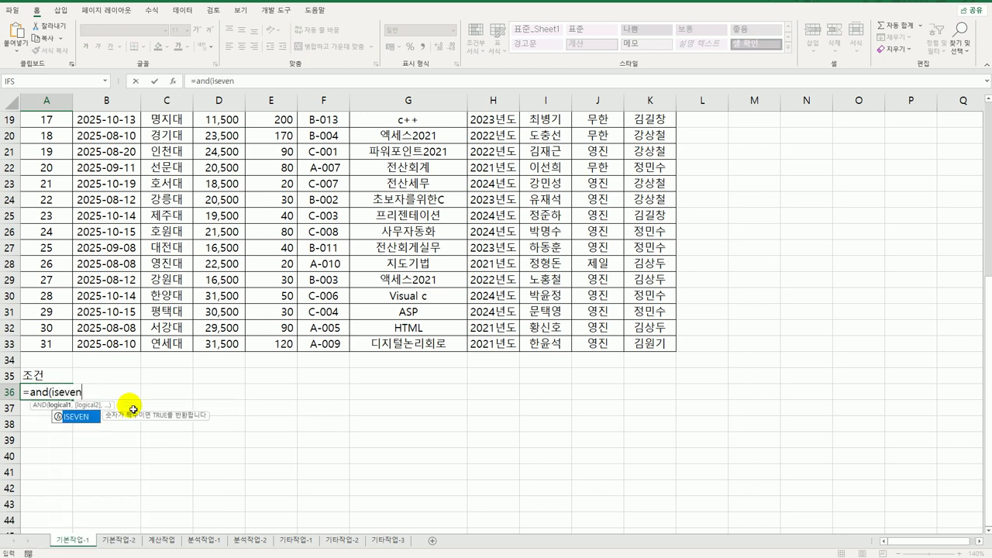
{"action": "key", "text": "Tab"}
{"action": "type", "text": "right("}
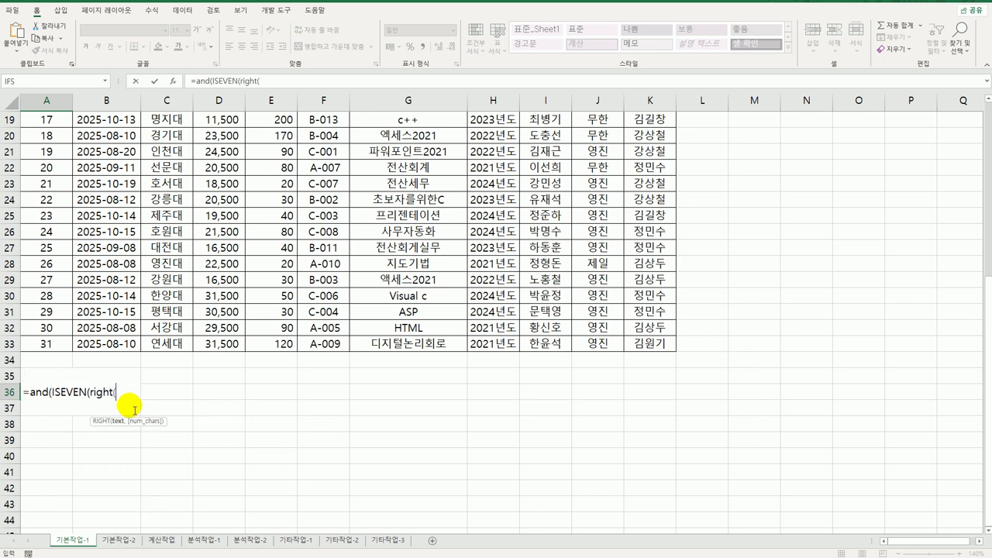
{"action": "scroll", "coordinate": [127, 405], "scroll_direction": "up", "scroll_amount": 6}
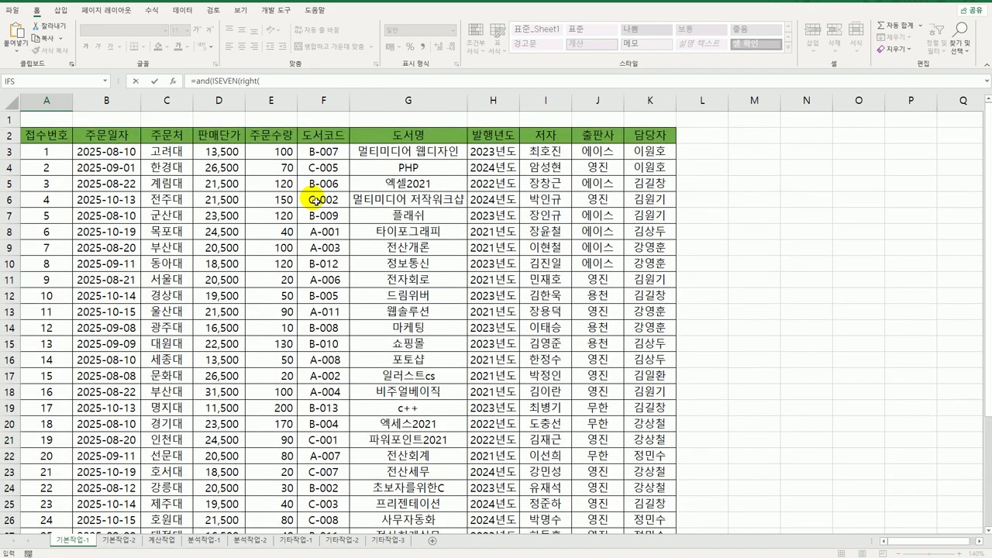
{"action": "left_click", "coordinate": [333, 154]}
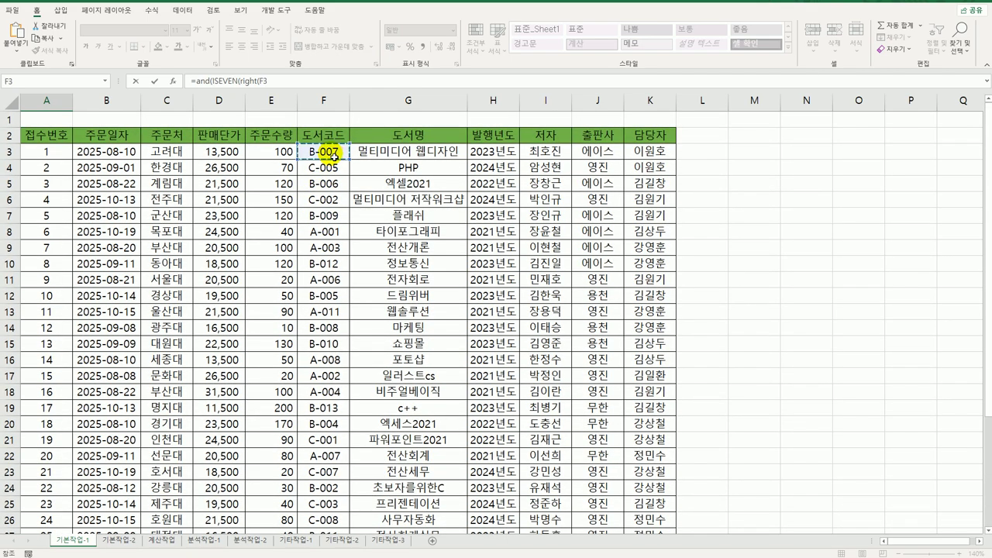
{"action": "type", "text": ","}
{"action": "scroll", "coordinate": [321, 231], "scroll_direction": "down", "scroll_amount": 6}
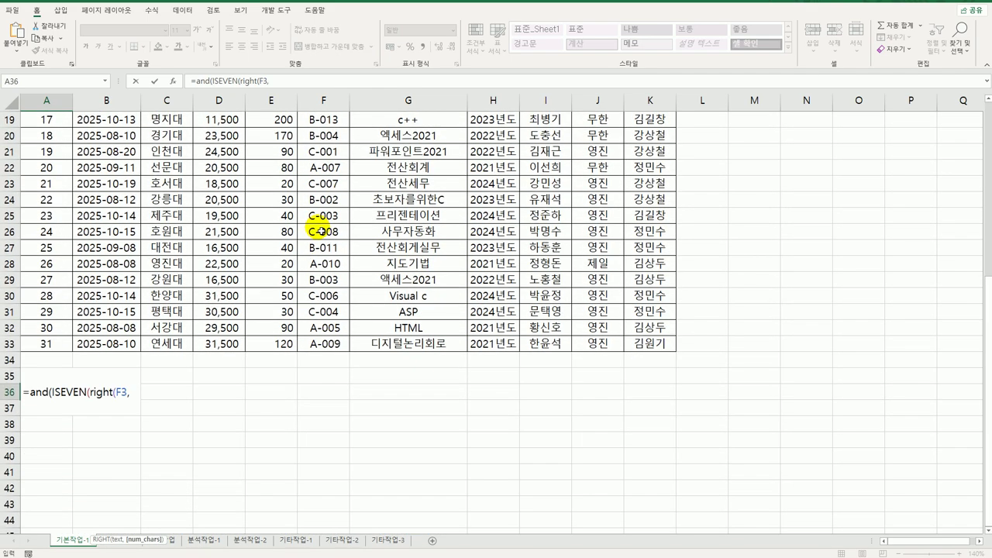
{"action": "type", "text": "1"}
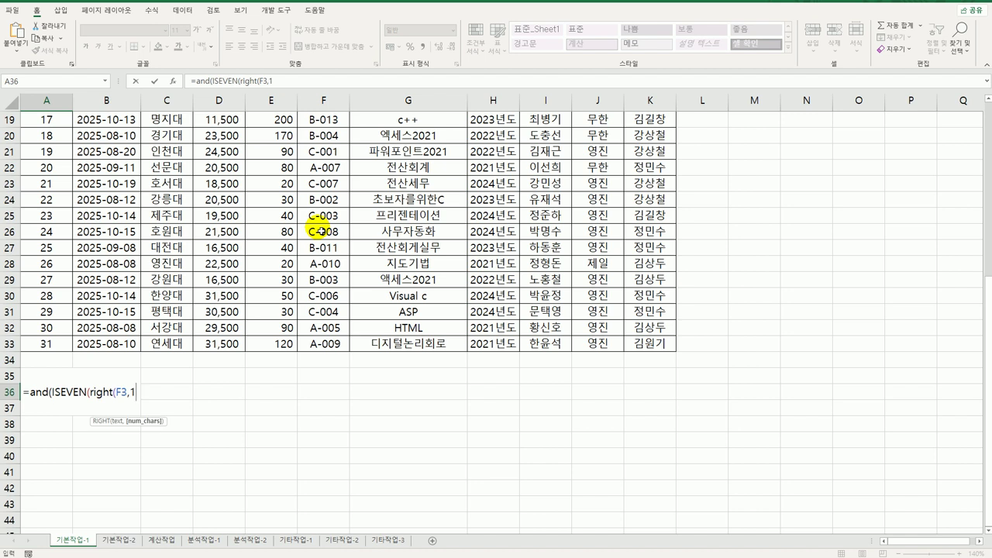
{"action": "type", "text": ")"}
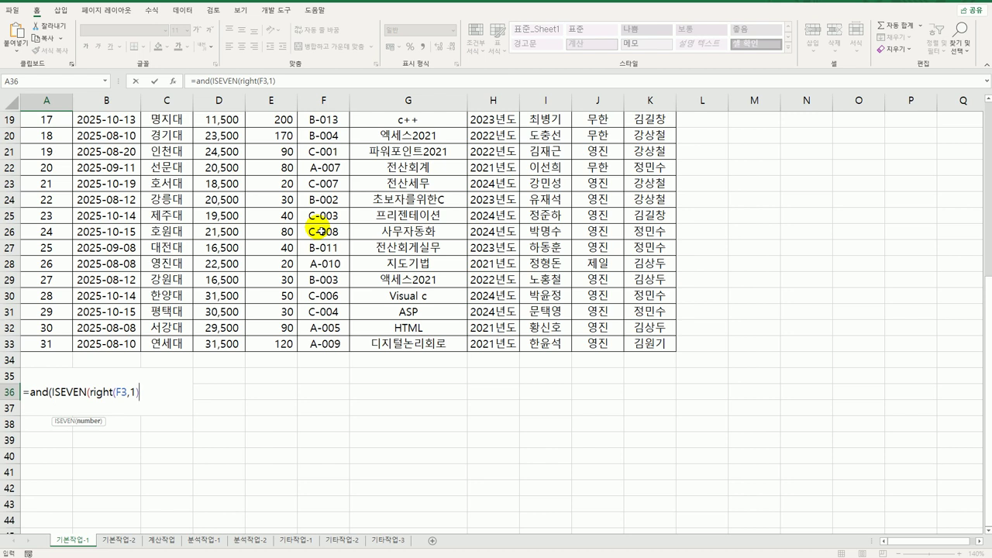
{"action": "type", "text": "),"}
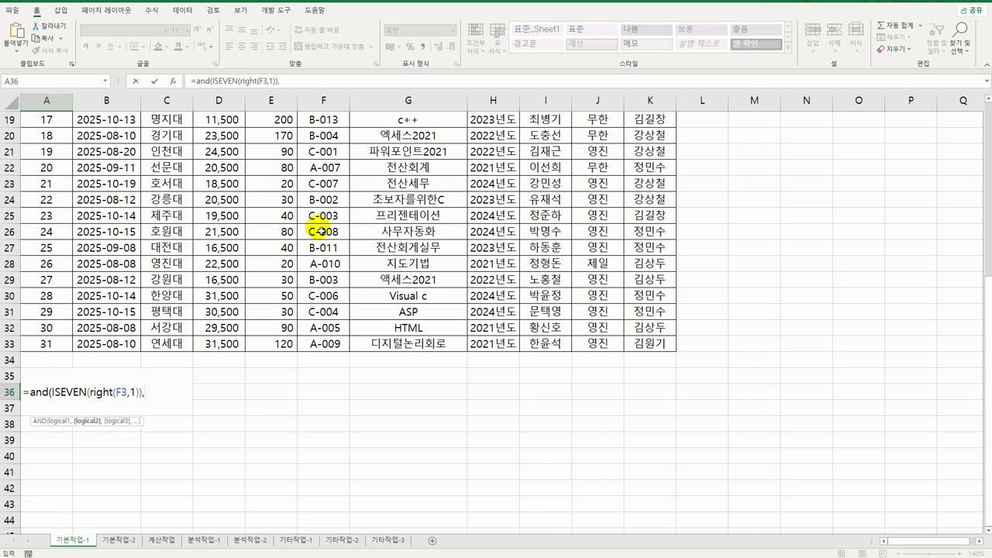
Complete the AND formula in A36 with the second condition E3<50 for the order quantity
{"action": "scroll", "coordinate": [434, 217], "scroll_direction": "up", "scroll_amount": 6}
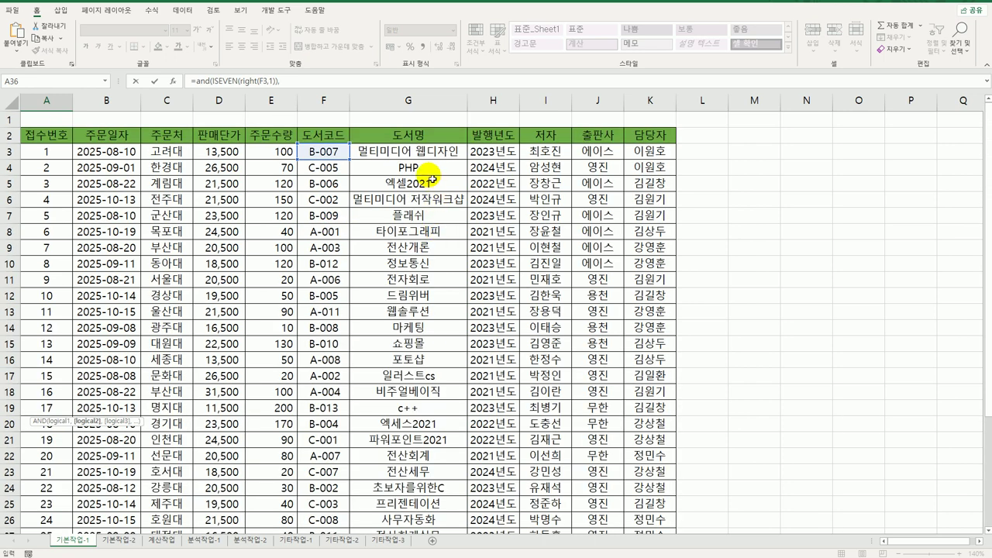
{"action": "left_click", "coordinate": [279, 153]}
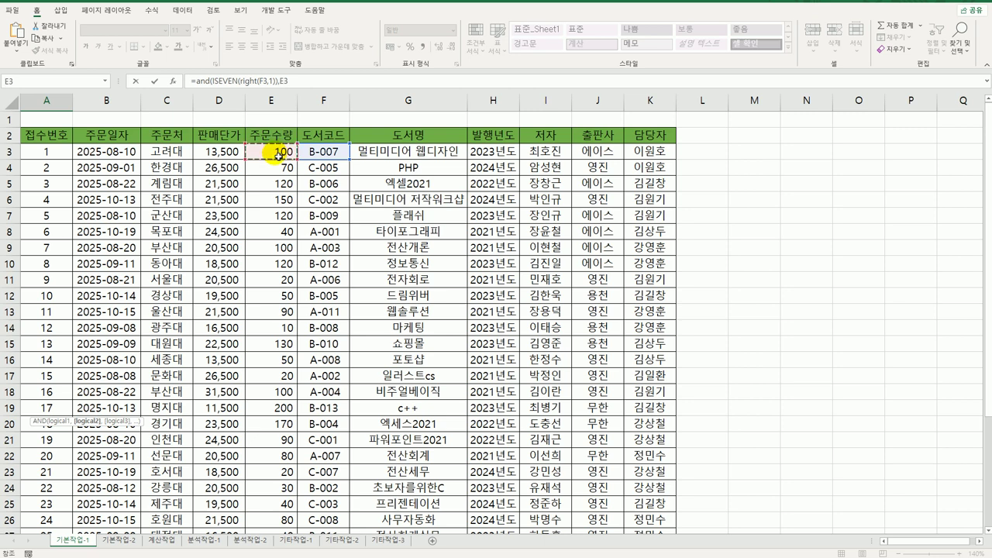
{"action": "scroll", "coordinate": [279, 154], "scroll_direction": "down", "scroll_amount": 6}
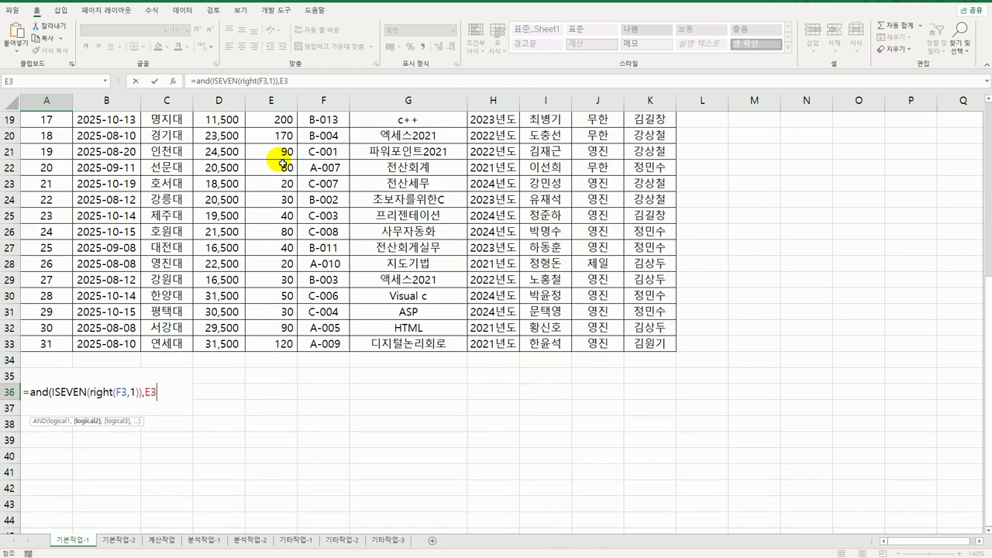
{"action": "type", "text": "<50)"}
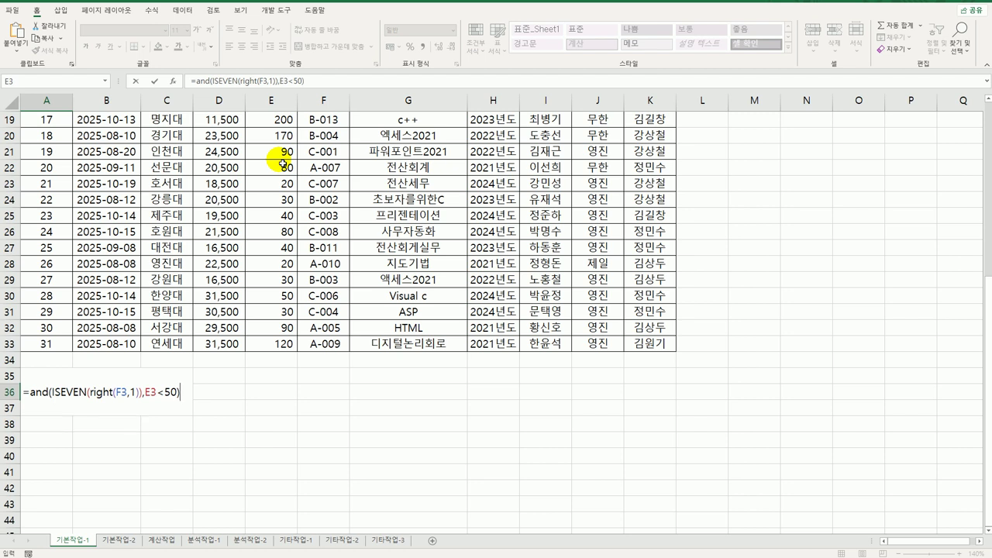
{"action": "key", "text": "Return"}
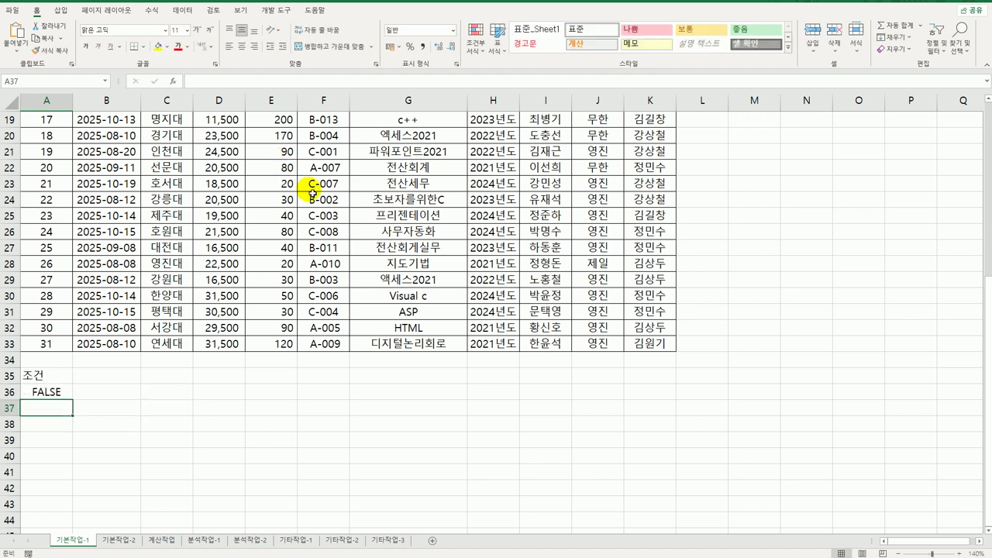
Copy the table headings 접수번호, 주문처 and 주문수량 to the row starting at A39
{"action": "scroll", "coordinate": [176, 363], "scroll_direction": "up", "scroll_amount": 6}
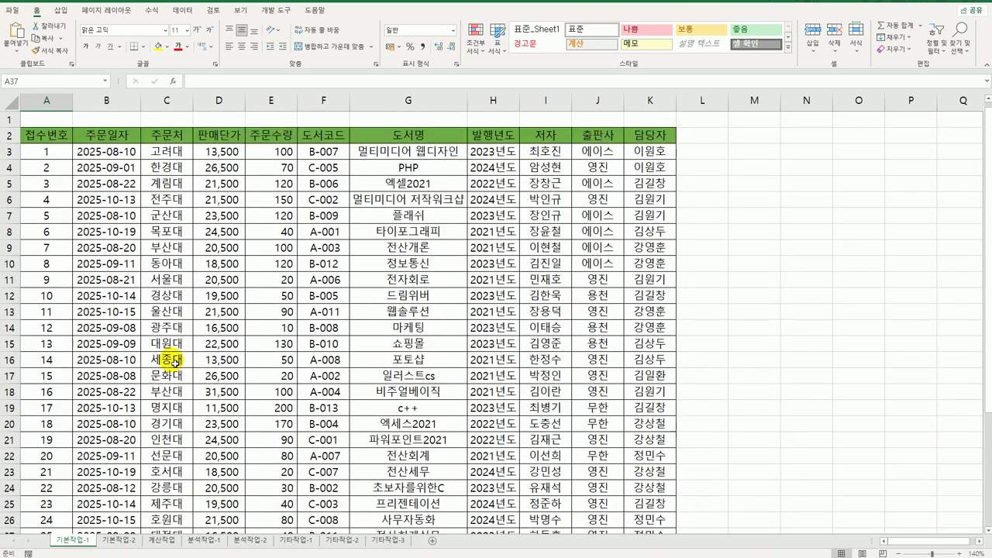
{"action": "left_click", "coordinate": [64, 138]}
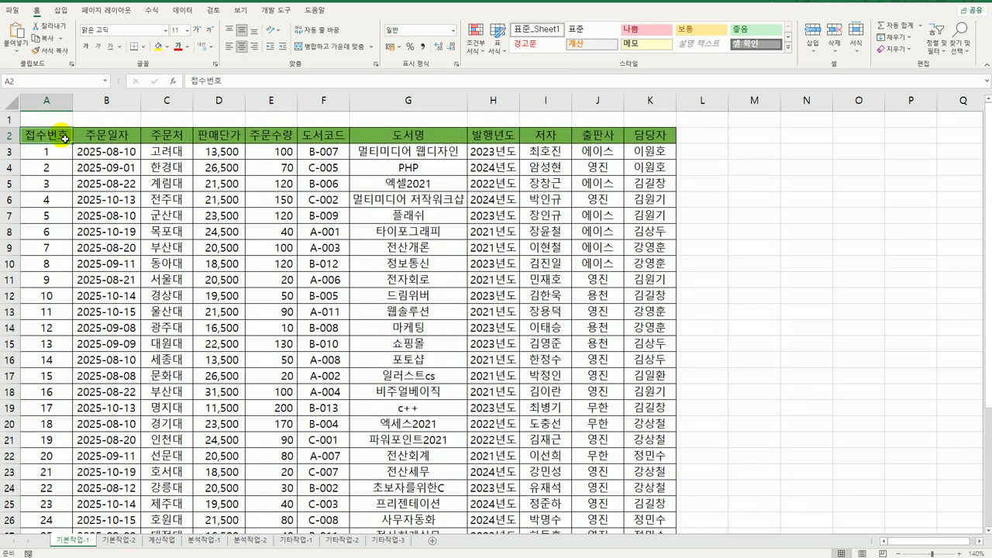
{"action": "left_click", "coordinate": [167, 142], "text": "ctrl"}
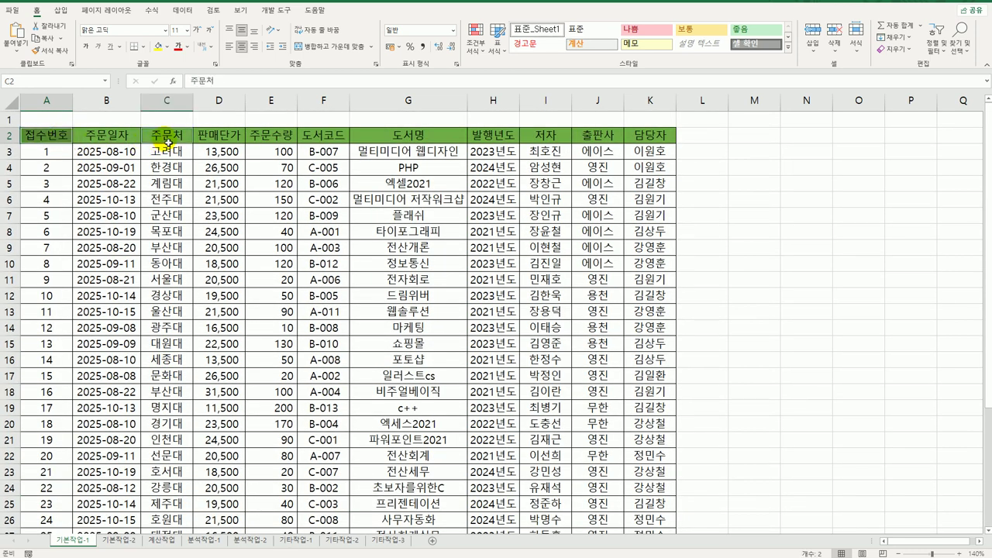
{"action": "left_click", "coordinate": [272, 138], "text": "ctrl"}
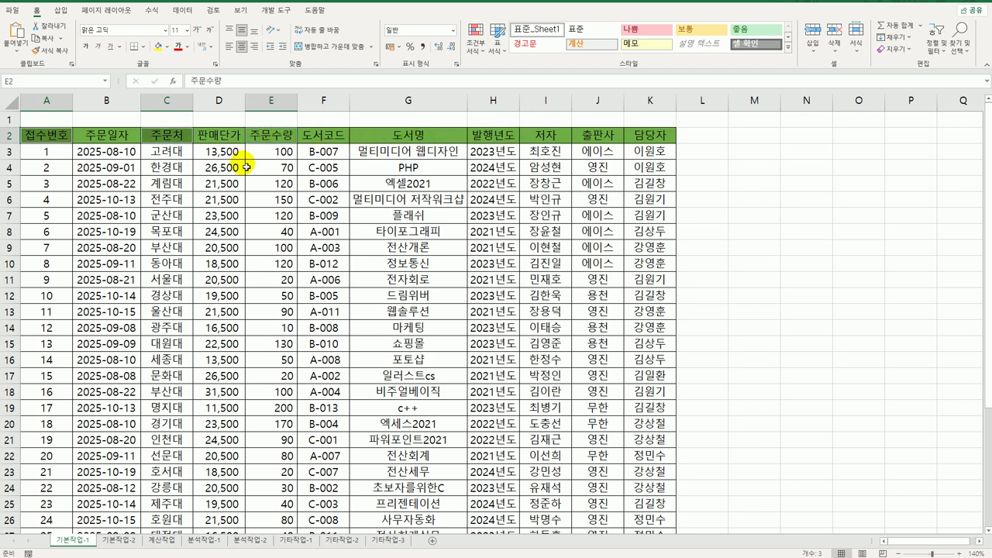
{"action": "key", "text": "ctrl+c"}
{"action": "scroll", "coordinate": [258, 213], "scroll_direction": "down", "scroll_amount": 6}
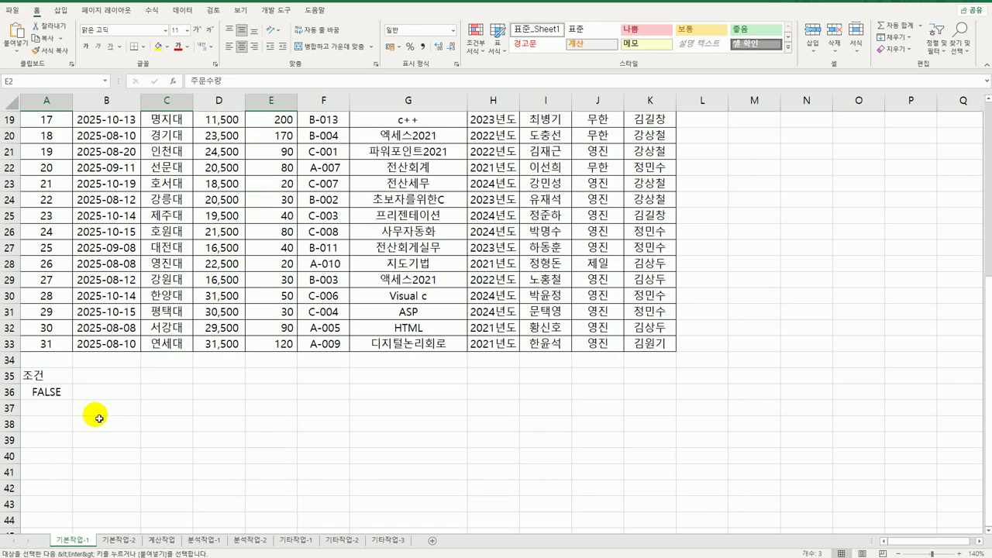
{"action": "left_click", "coordinate": [61, 445]}
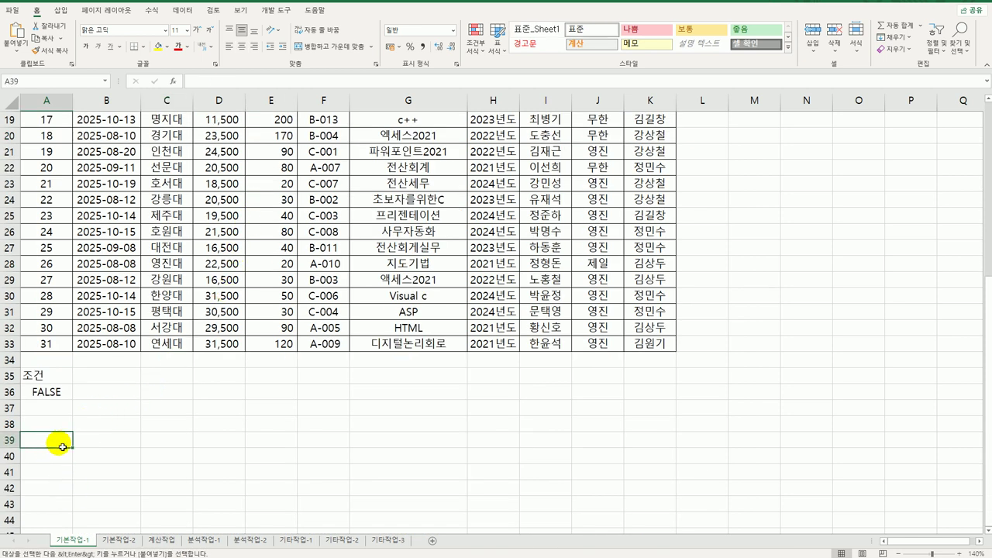
{"action": "key", "text": "ctrl+v"}
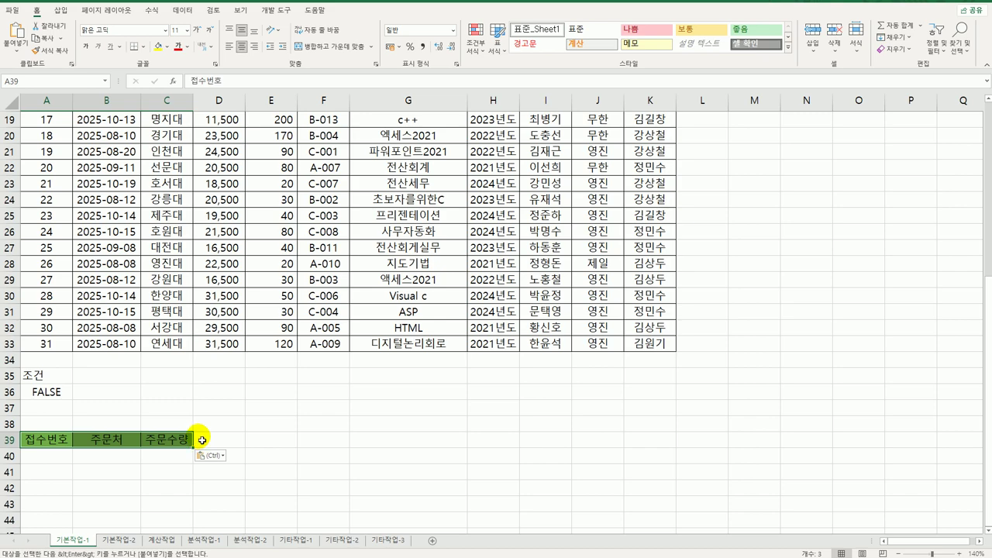
Copy the table headings 판매단가, 도서코드 and 저자 to row 39, starting at D39
{"action": "scroll", "coordinate": [233, 403], "scroll_direction": "up", "scroll_amount": 6}
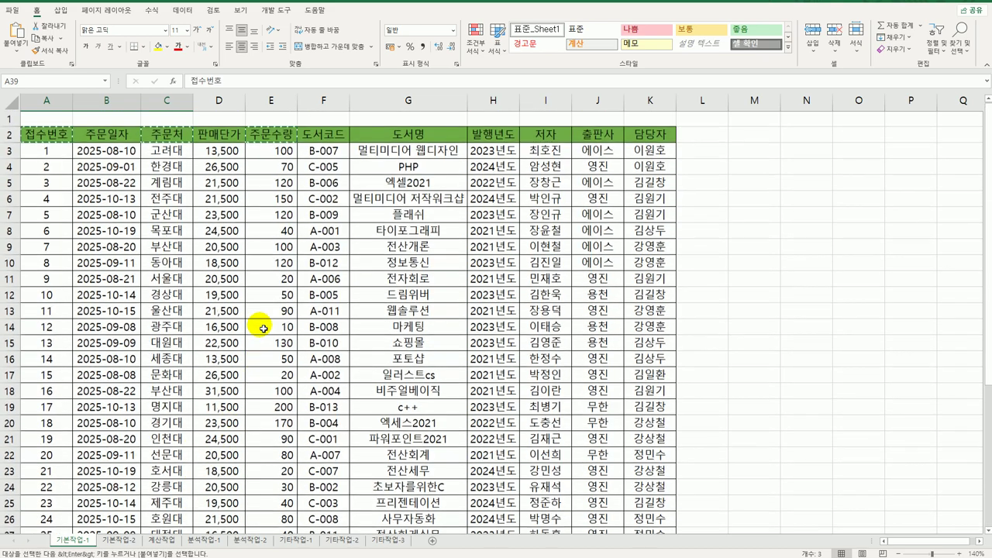
{"action": "left_click", "coordinate": [217, 133]}
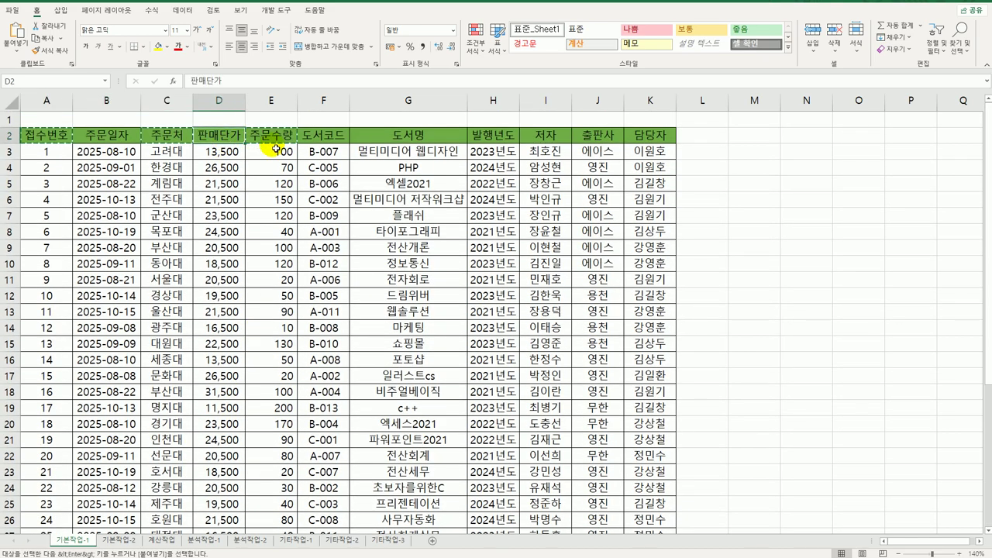
{"action": "left_click", "coordinate": [329, 142], "text": "ctrl"}
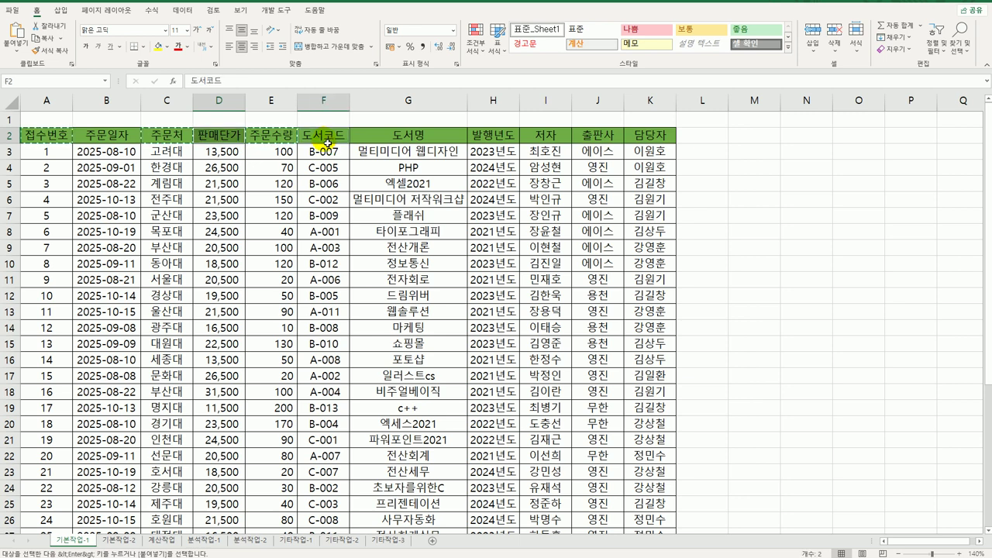
{"action": "left_click", "coordinate": [570, 140], "text": "ctrl"}
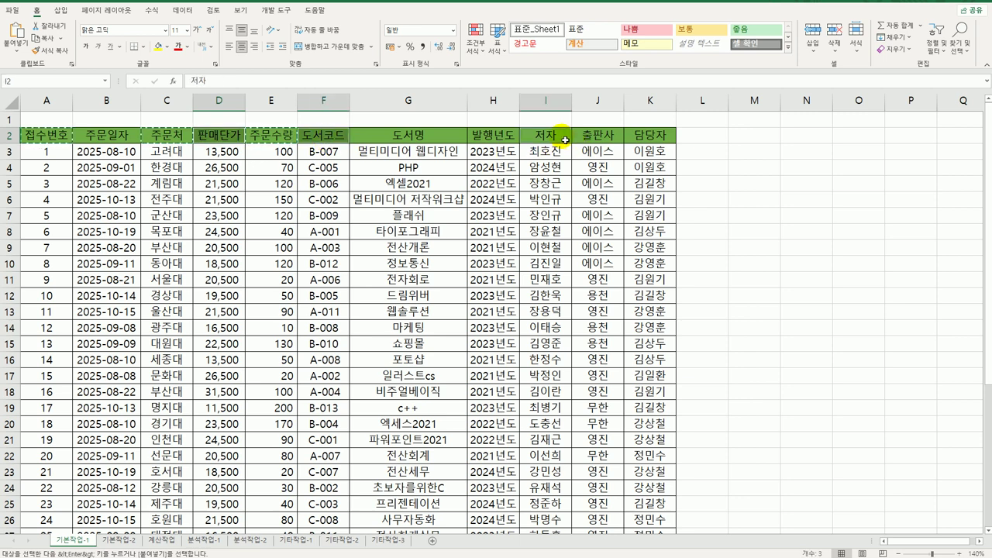
{"action": "scroll", "coordinate": [419, 269], "scroll_direction": "down", "scroll_amount": 5}
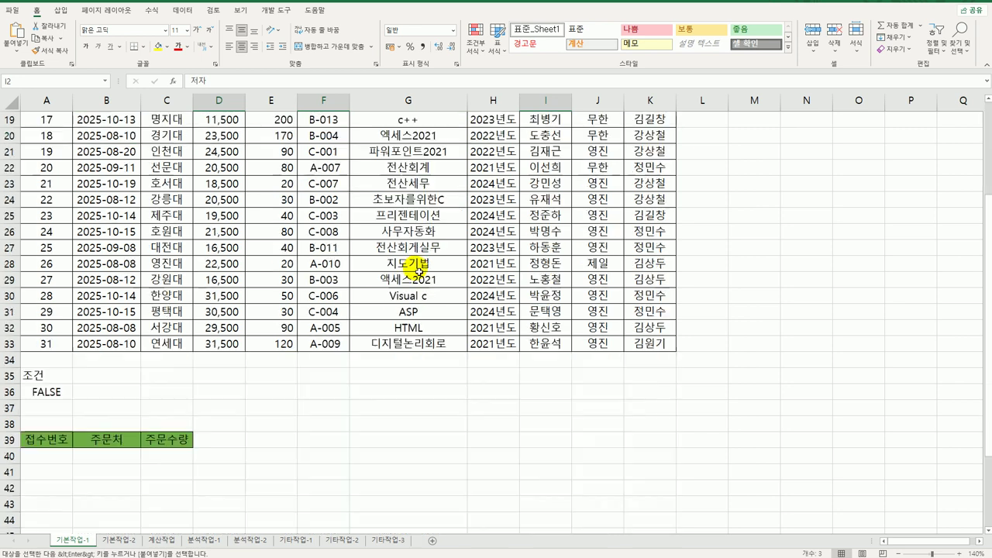
{"action": "left_click", "coordinate": [210, 446]}
{"action": "key", "text": "ctrl+v"}
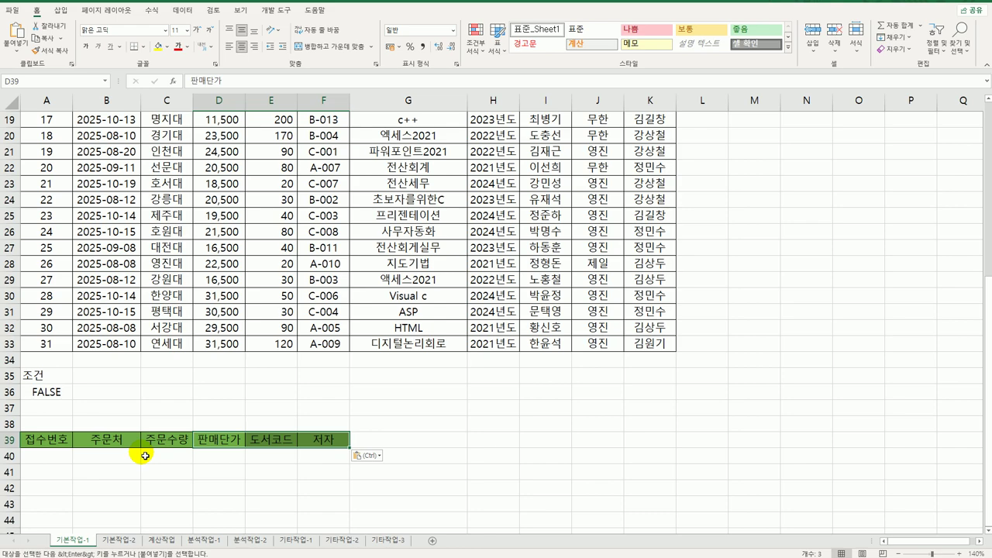
Start an advanced filter on the order table A2:K33 with A35:A36 as the criteria range
{"action": "scroll", "coordinate": [145, 387], "scroll_direction": "up", "scroll_amount": 6}
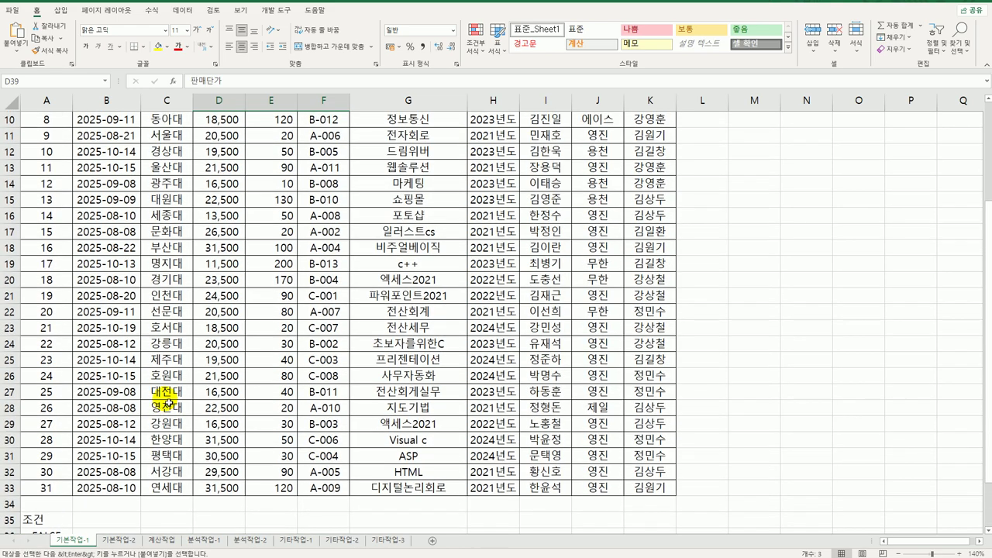
{"action": "left_click", "coordinate": [133, 230]}
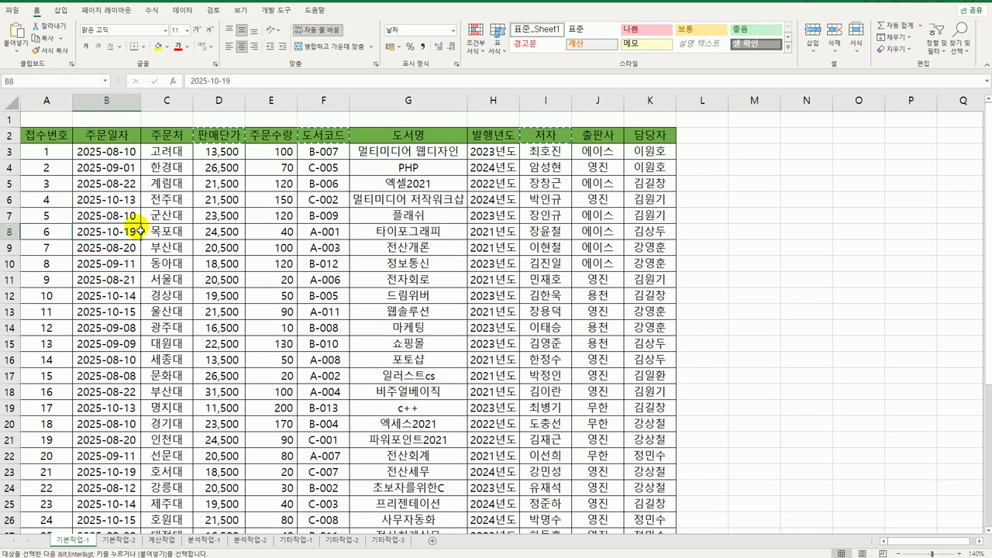
{"action": "left_click", "coordinate": [182, 11]}
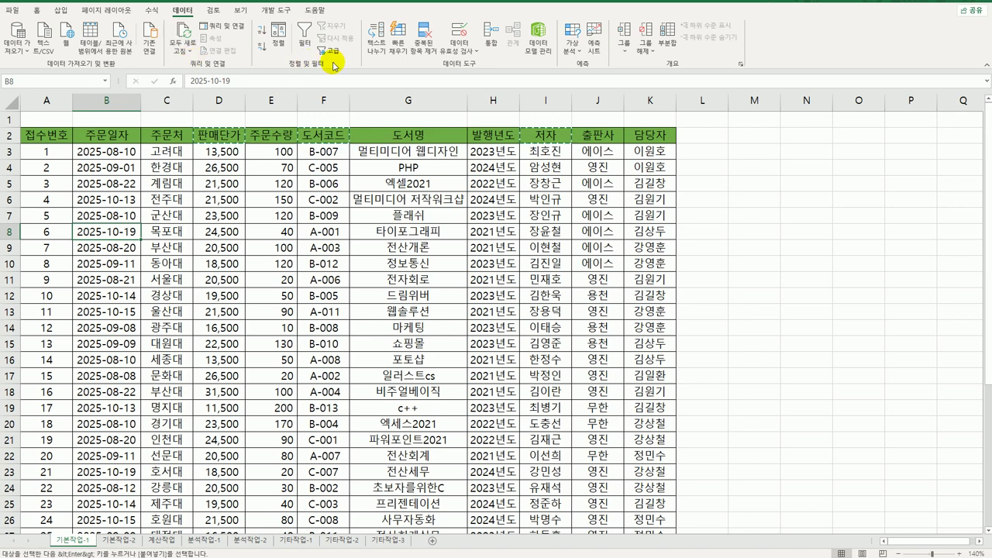
{"action": "left_click", "coordinate": [333, 52]}
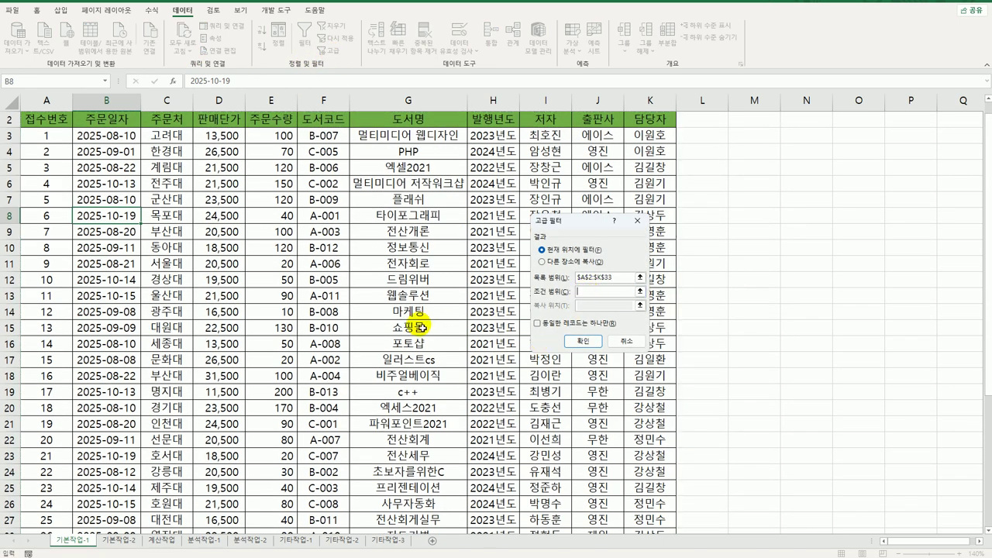
{"action": "scroll", "coordinate": [419, 324], "scroll_direction": "down", "scroll_amount": 3}
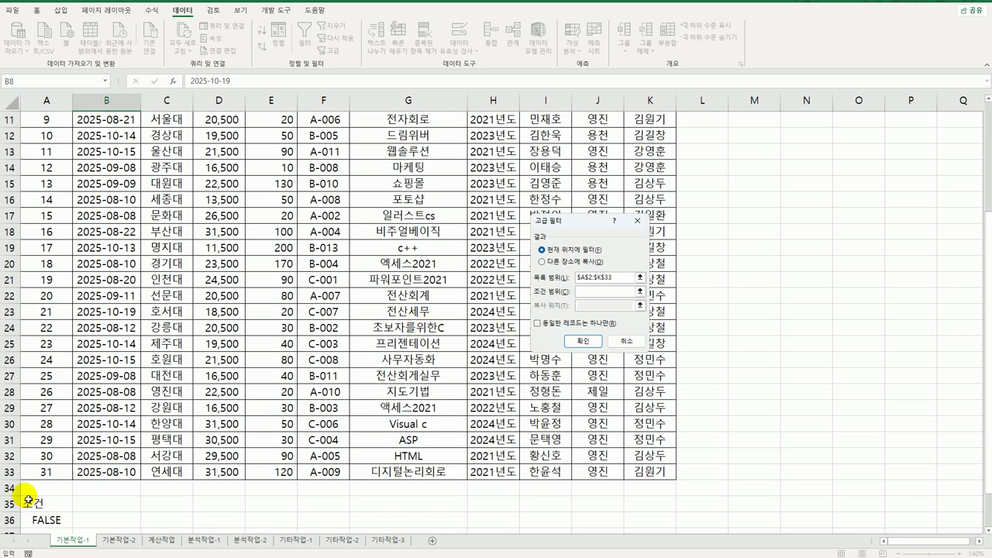
{"action": "scroll", "coordinate": [31, 488], "scroll_direction": "down", "scroll_amount": 3}
{"action": "left_click_drag", "start_coordinate": [62, 361], "coordinate": [68, 378]}
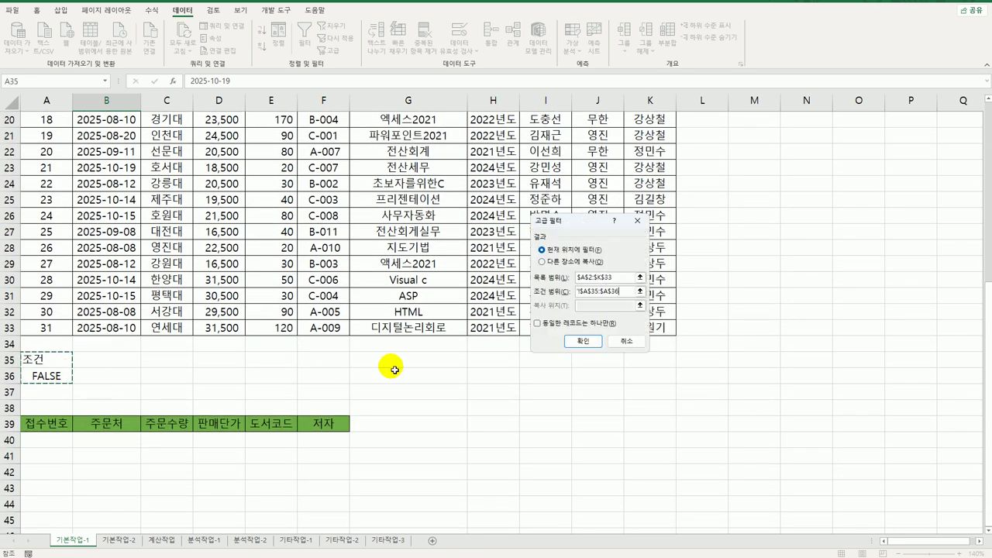
Set the advanced filter to copy its results to another location, the headings in A39:F39, and run it
{"action": "left_click", "coordinate": [542, 261]}
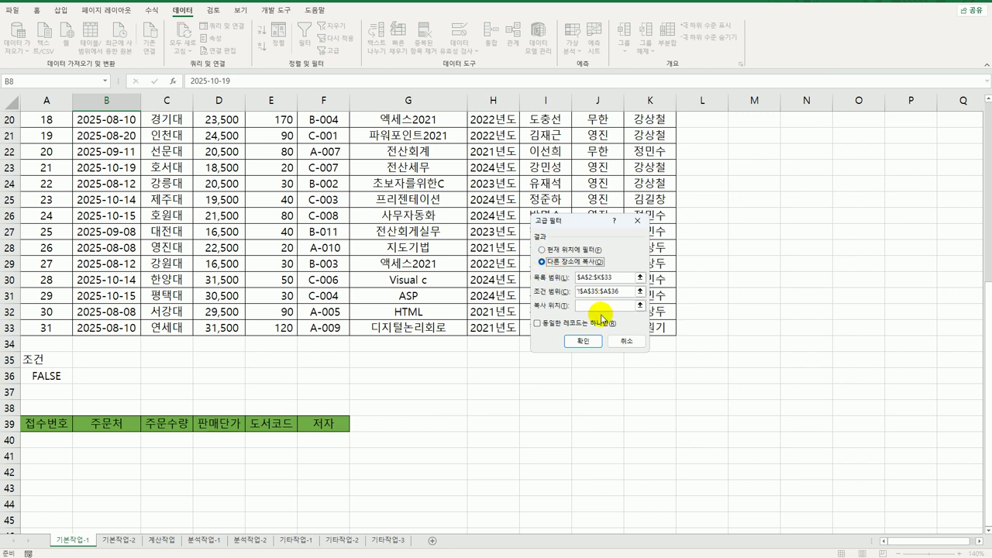
{"action": "left_click", "coordinate": [603, 308]}
{"action": "left_click_drag", "start_coordinate": [54, 431], "coordinate": [316, 432]}
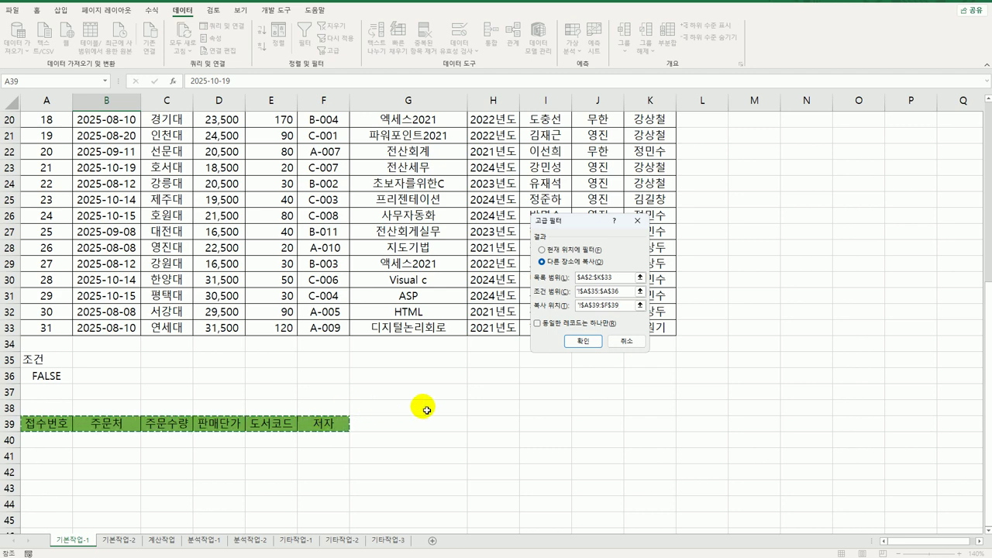
{"action": "left_click", "coordinate": [581, 341]}
{"action": "scroll", "coordinate": [364, 387], "scroll_direction": "down", "scroll_amount": 7}
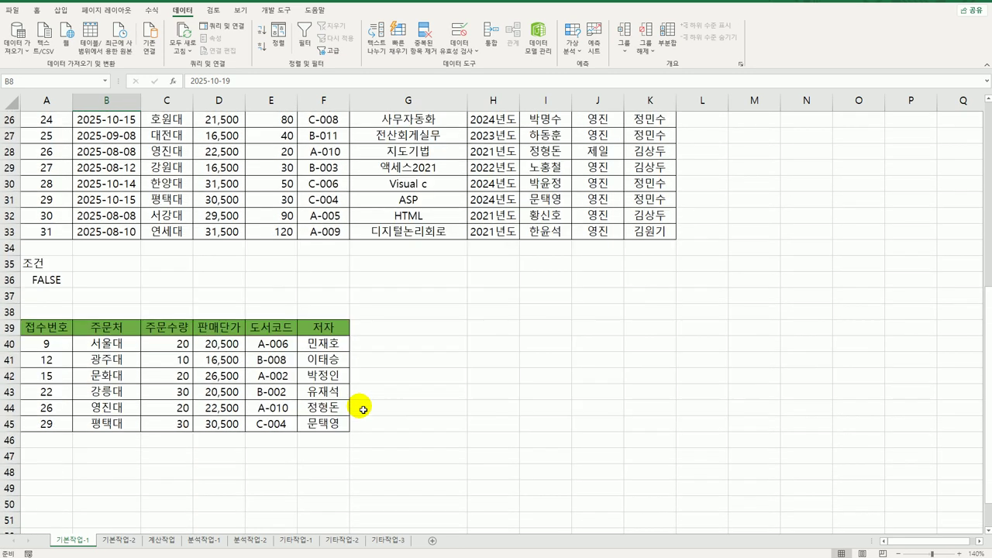
{"action": "left_click", "coordinate": [62, 277]}
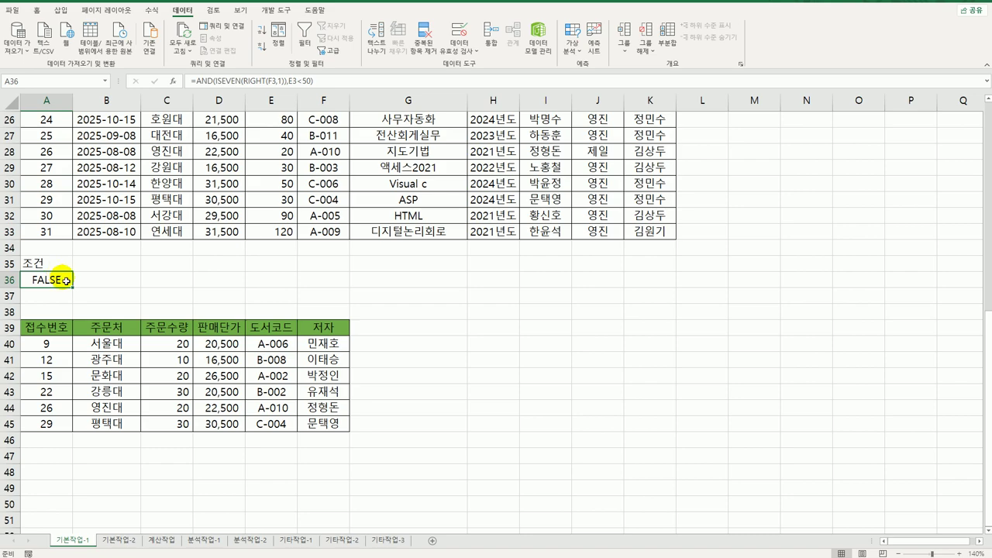
Create a new conditional formatting rule for A3:K33 that uses a formula to determine which cells to format
{"action": "scroll", "coordinate": [220, 320], "scroll_direction": "up", "scroll_amount": 6}
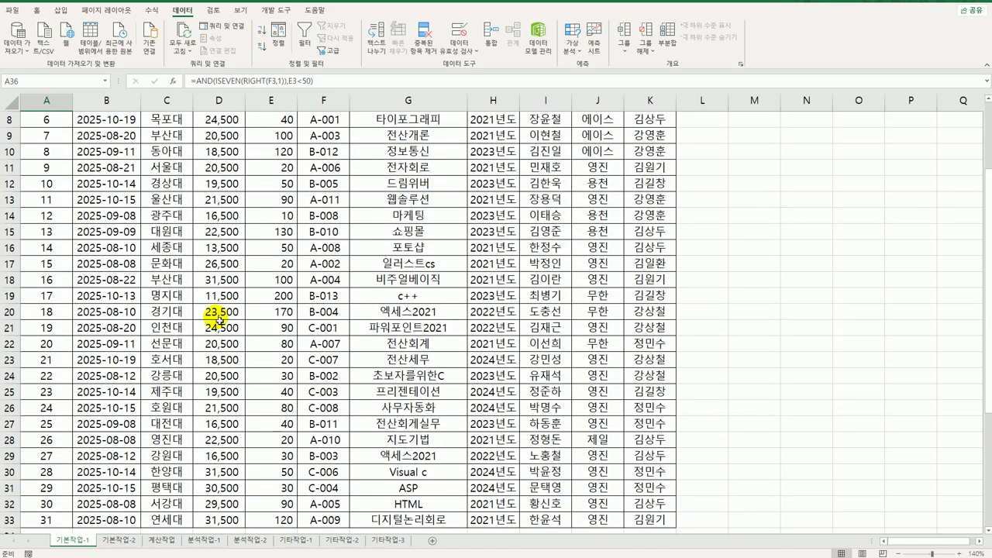
{"action": "scroll", "coordinate": [219, 318], "scroll_direction": "up", "scroll_amount": 3}
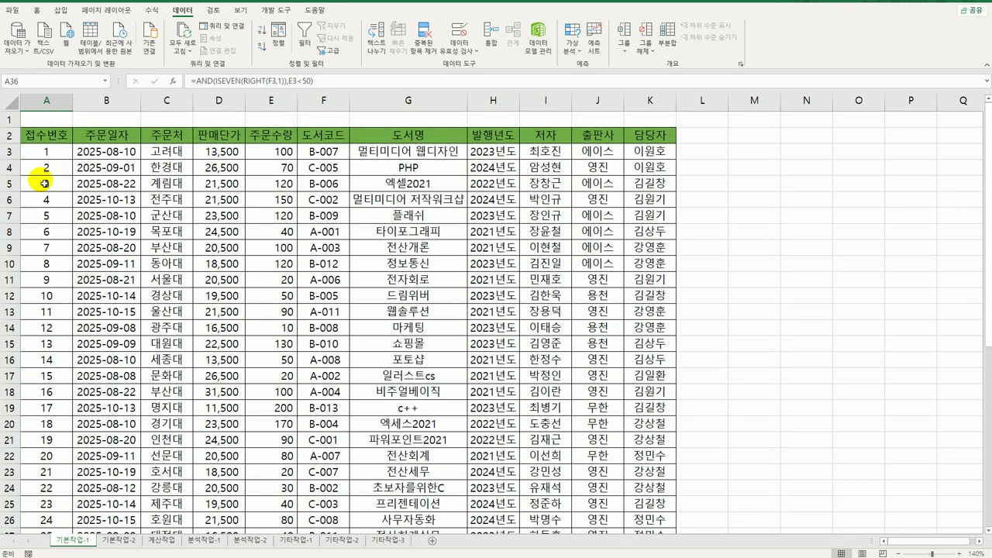
{"action": "left_click_drag", "start_coordinate": [39, 153], "coordinate": [639, 519]}
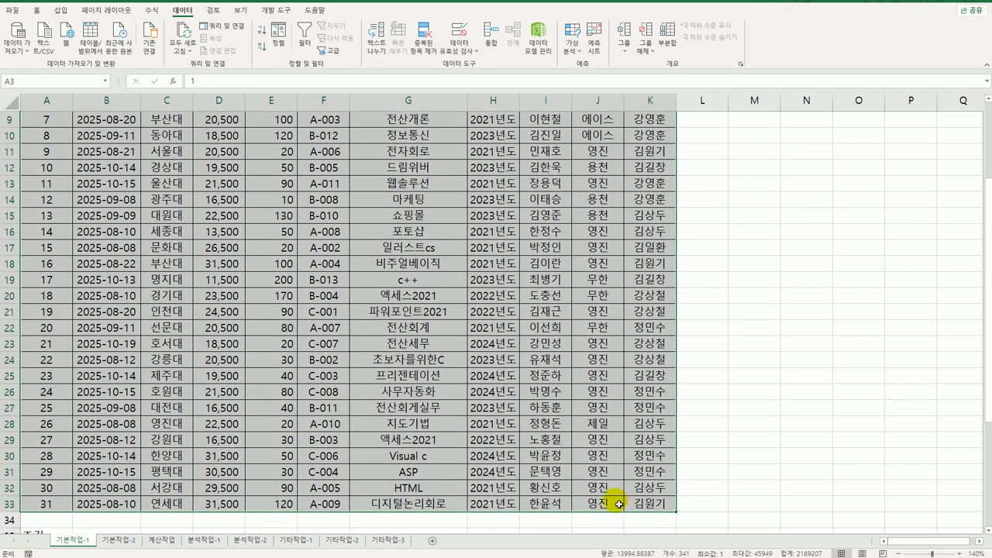
{"action": "scroll", "coordinate": [542, 434], "scroll_direction": "up", "scroll_amount": 3}
{"action": "left_click", "coordinate": [36, 11]}
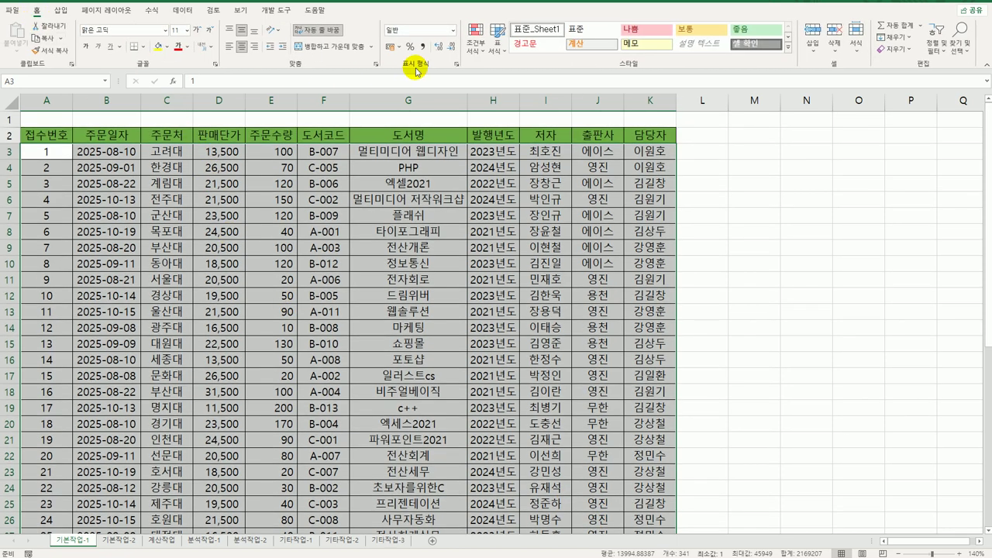
{"action": "left_click", "coordinate": [472, 48]}
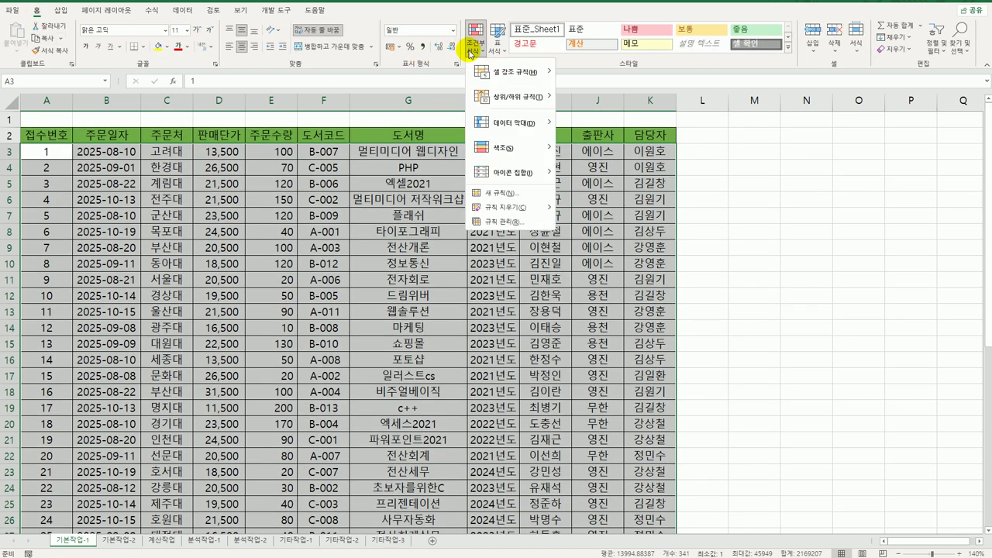
{"action": "left_click", "coordinate": [497, 193]}
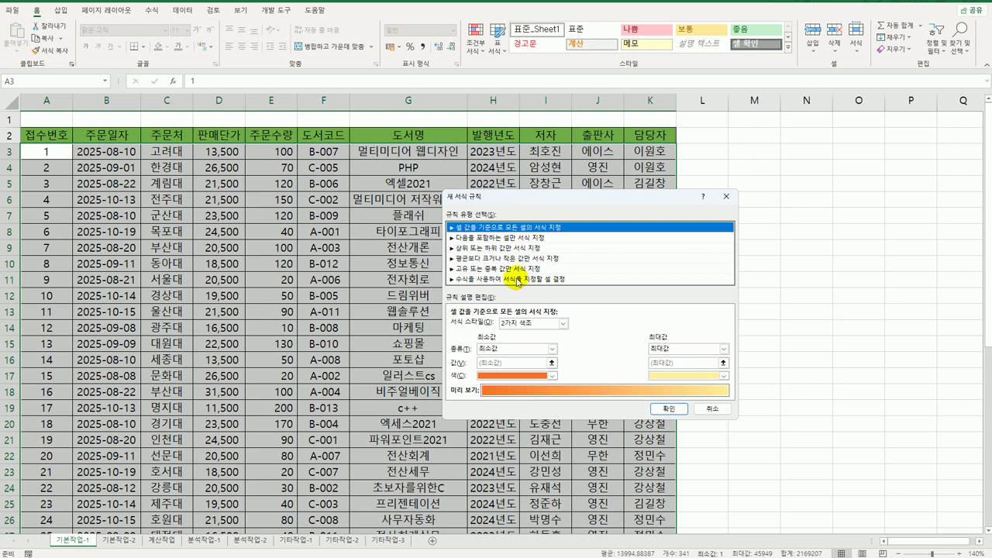
{"action": "left_click", "coordinate": [515, 279]}
{"action": "left_click", "coordinate": [502, 331]}
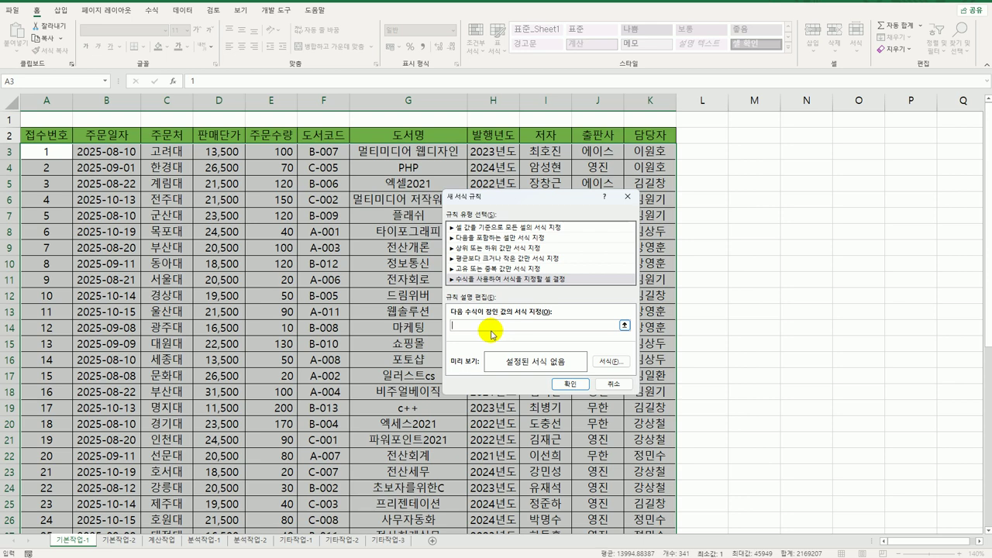
Enter =iseven(quotient(row(),4)) as the conditional formatting rule's formula
{"action": "type", "text": "=iseven(quotient(row"}
{"action": "type", "text": ")"}
{"action": "type", "text": ",4"}
{"action": "type", "text": "))"}
{"action": "type", "text": ")"}
Give the rule a standard light green (연한 녹색) background fill and apply it to the order records
{"action": "left_click", "coordinate": [611, 361]}
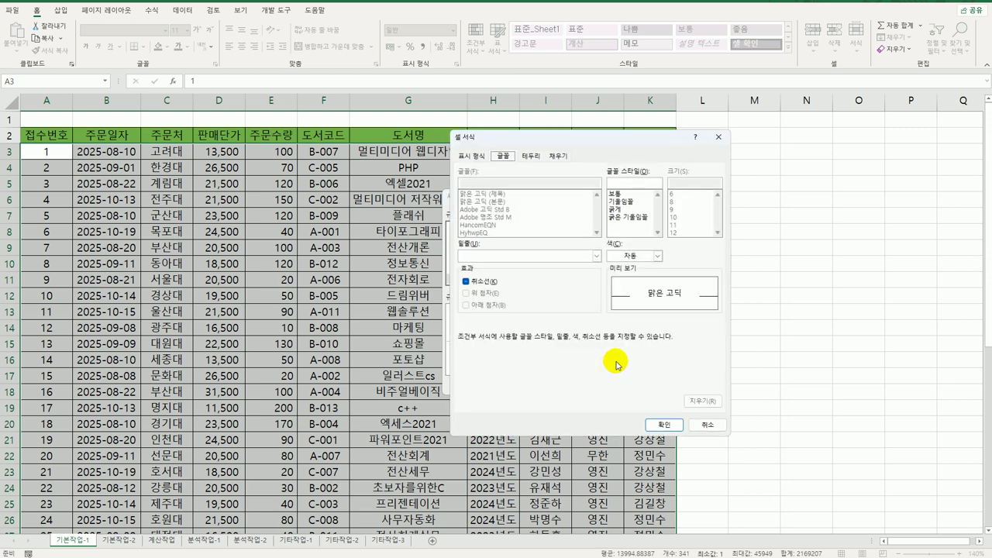
{"action": "left_click", "coordinate": [558, 156]}
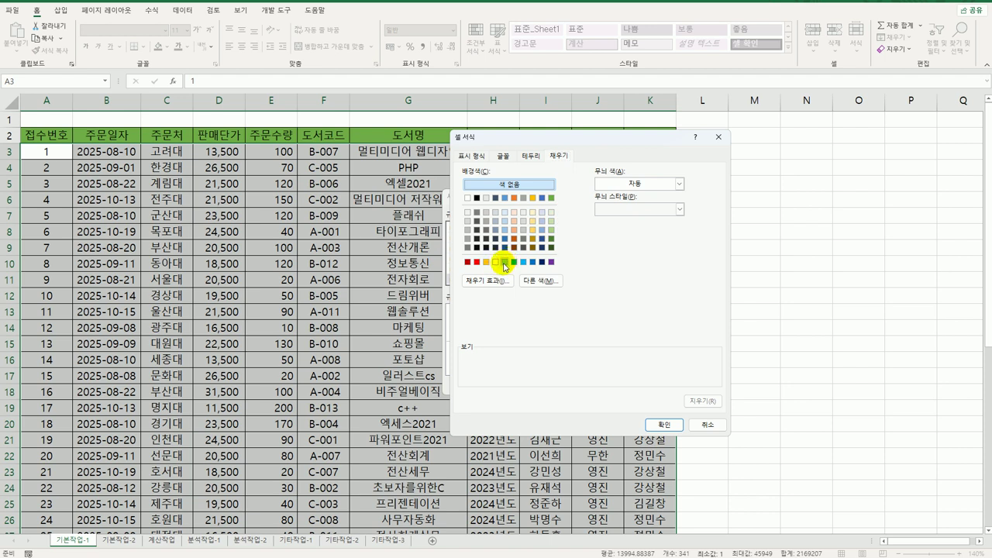
{"action": "left_click", "coordinate": [505, 263]}
{"action": "left_click", "coordinate": [624, 186]}
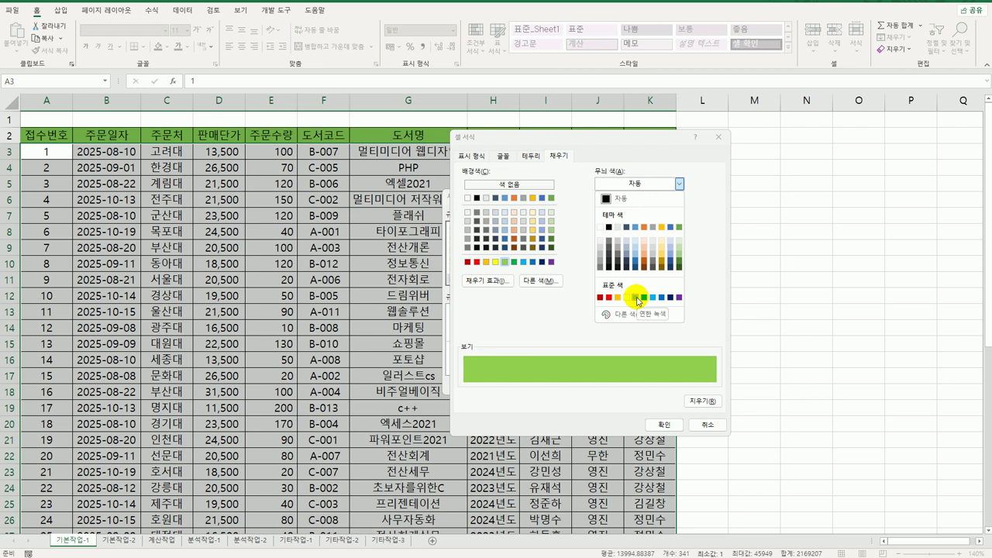
{"action": "left_click", "coordinate": [551, 310]}
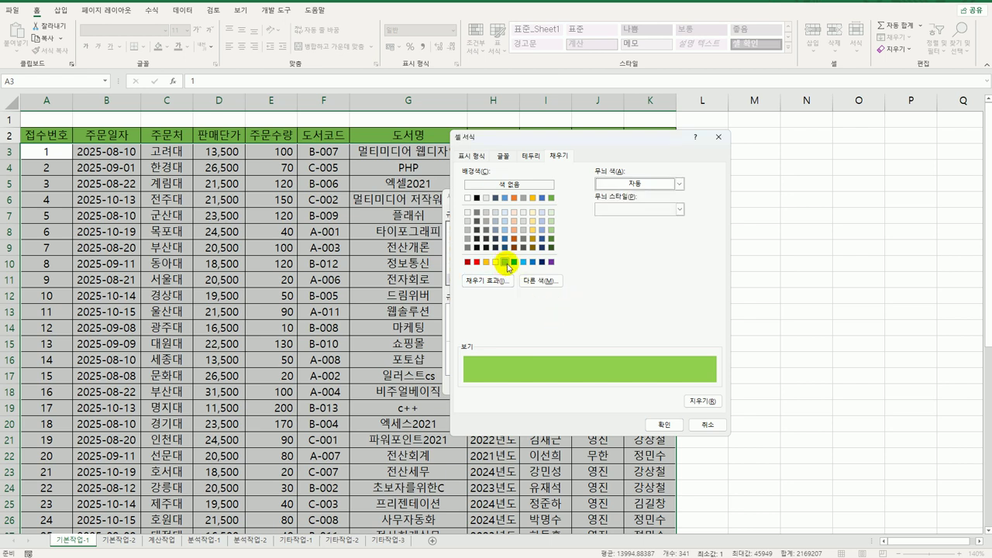
{"action": "left_click", "coordinate": [661, 425]}
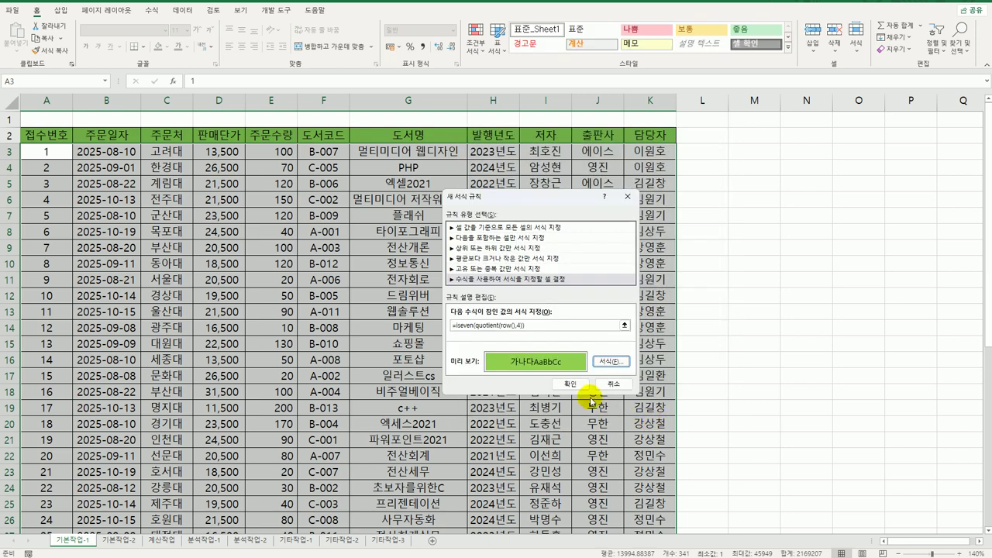
{"action": "left_click", "coordinate": [570, 384]}
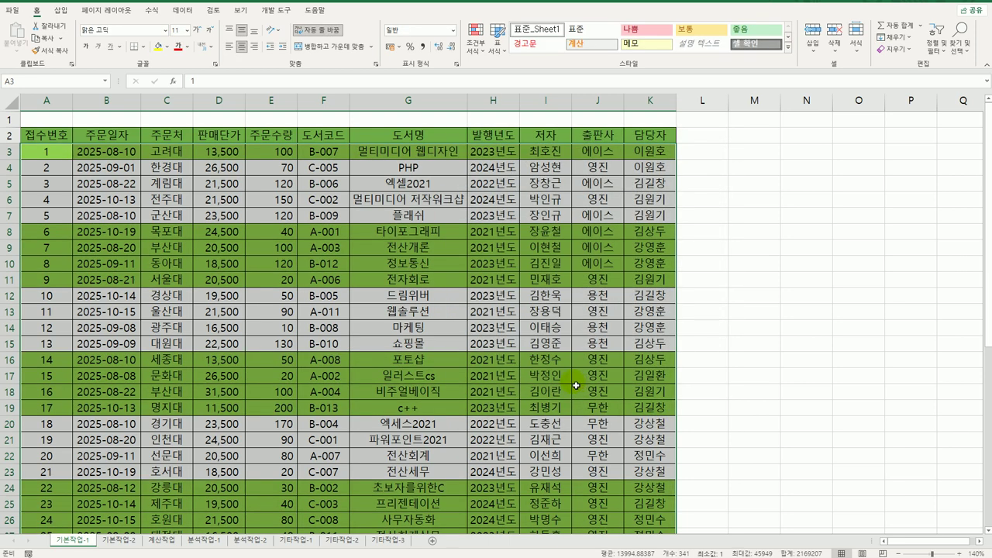
{"action": "left_click", "coordinate": [568, 331]}
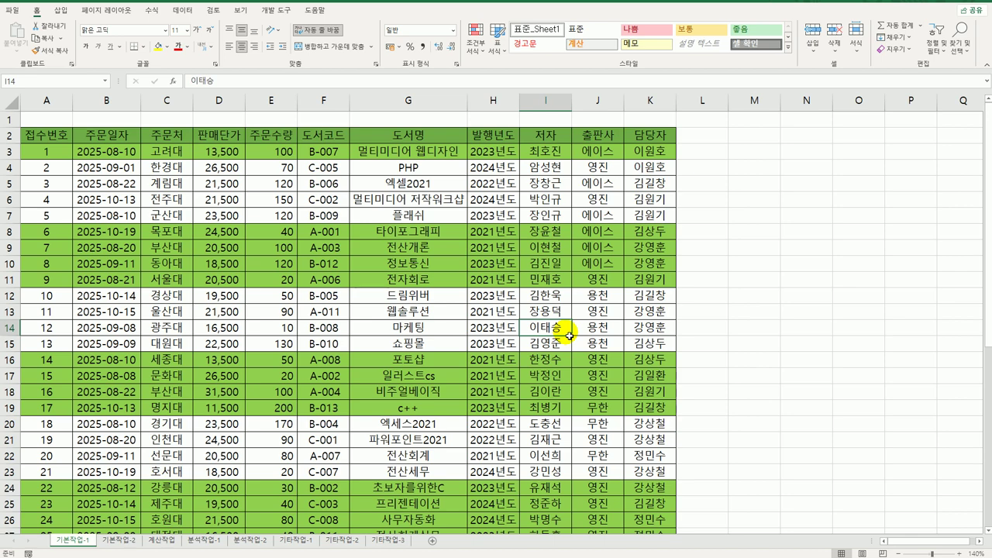
In the page setup of sheet 기본작업-2, centre the printout horizontally and turn on printing of row and column headings
{"action": "left_click", "coordinate": [129, 540]}
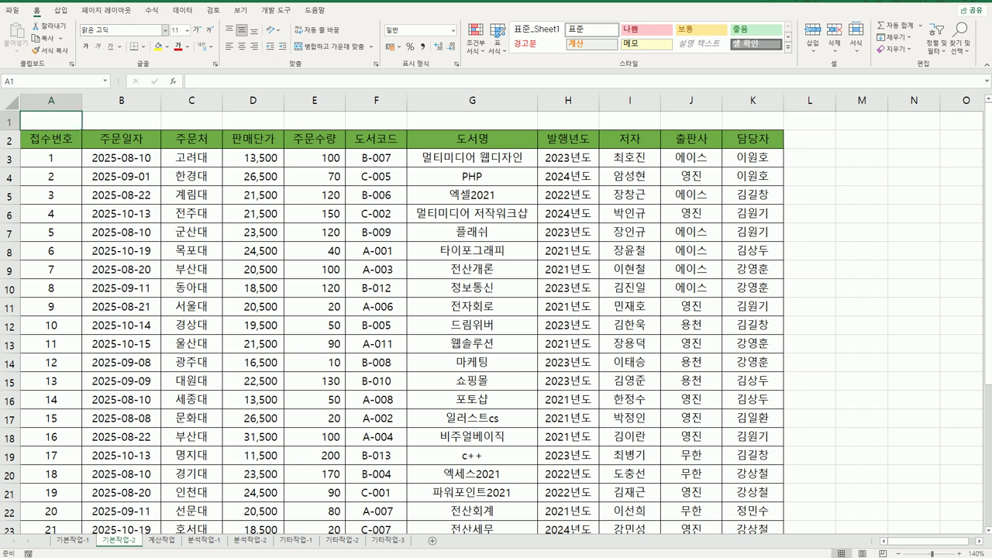
{"action": "left_click", "coordinate": [99, 11]}
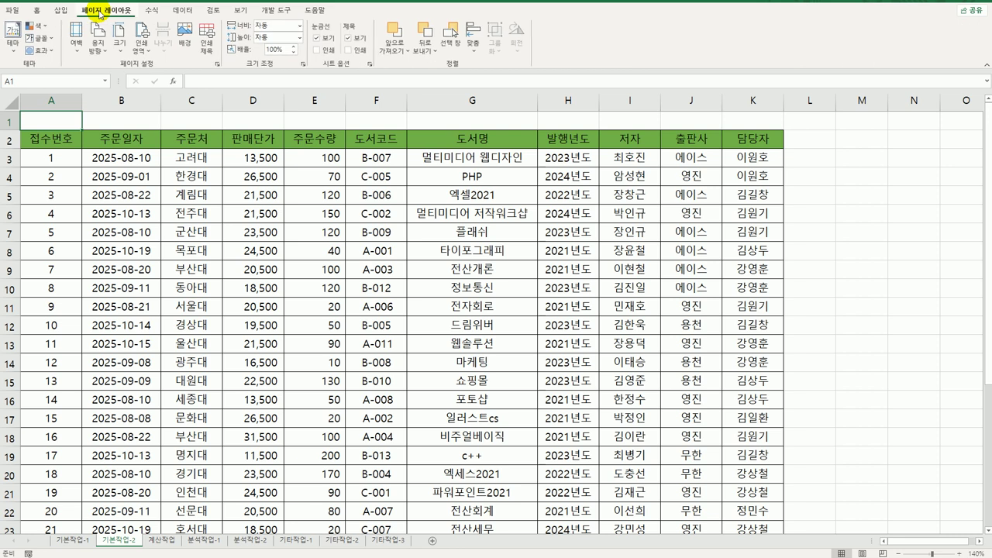
{"action": "left_click", "coordinate": [216, 66]}
{"action": "left_click", "coordinate": [465, 165]}
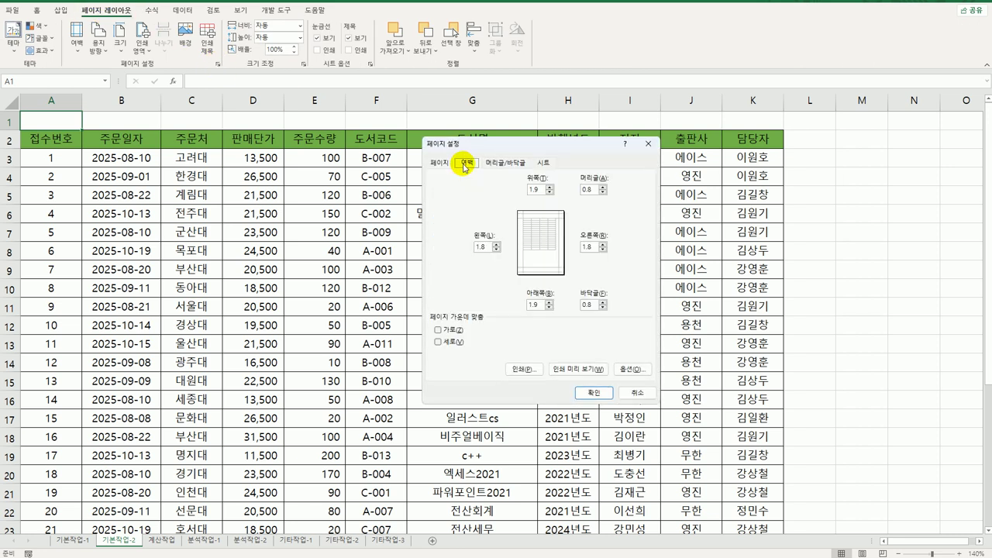
{"action": "left_click", "coordinate": [455, 333]}
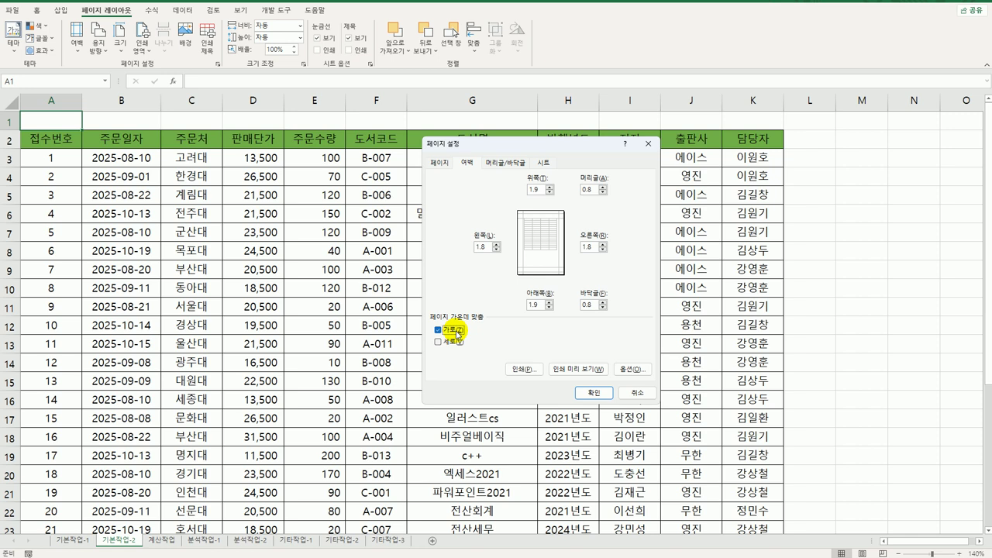
{"action": "left_click", "coordinate": [544, 167]}
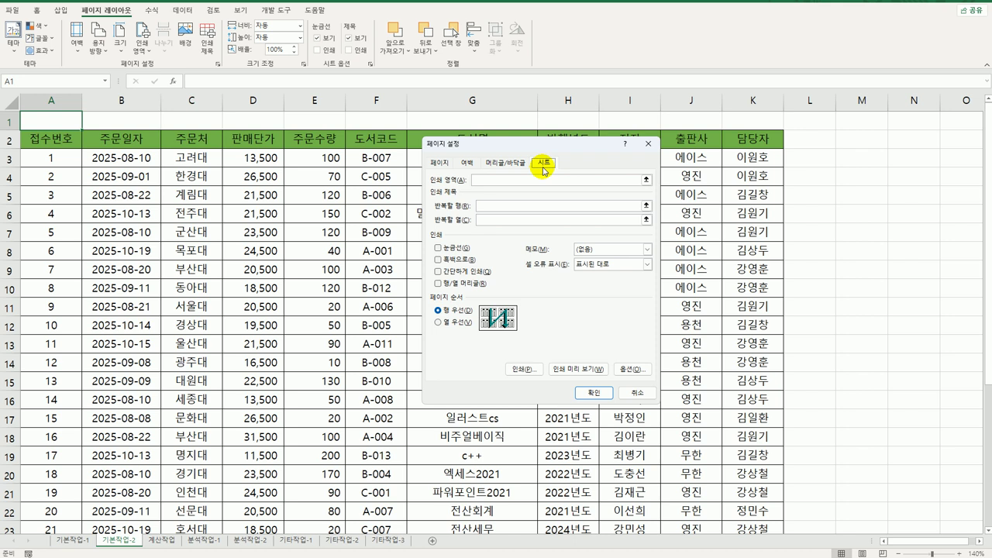
{"action": "left_click", "coordinate": [462, 284]}
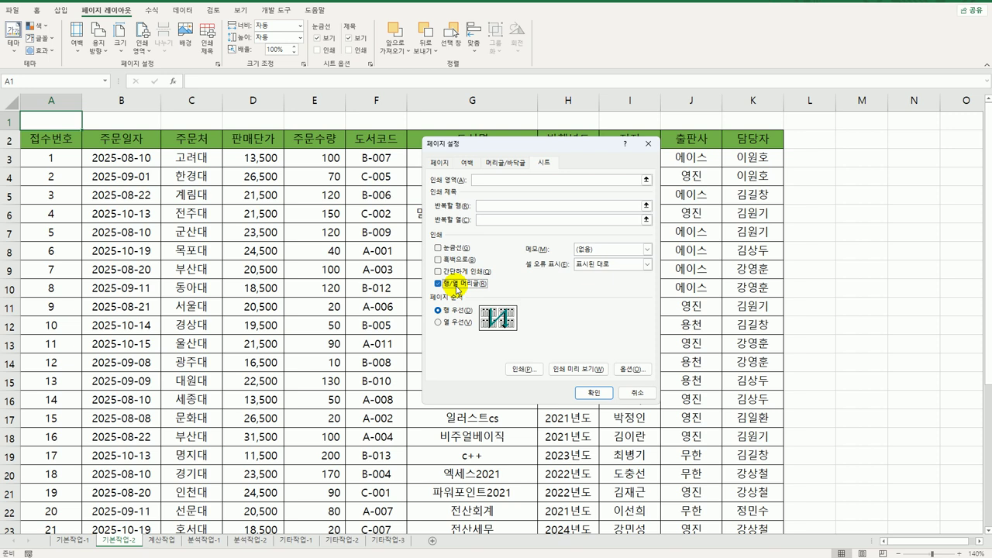
Scale the printout of sheet 기본작업-2 to fit 1 page wide by 2 pages tall
{"action": "left_click", "coordinate": [440, 164]}
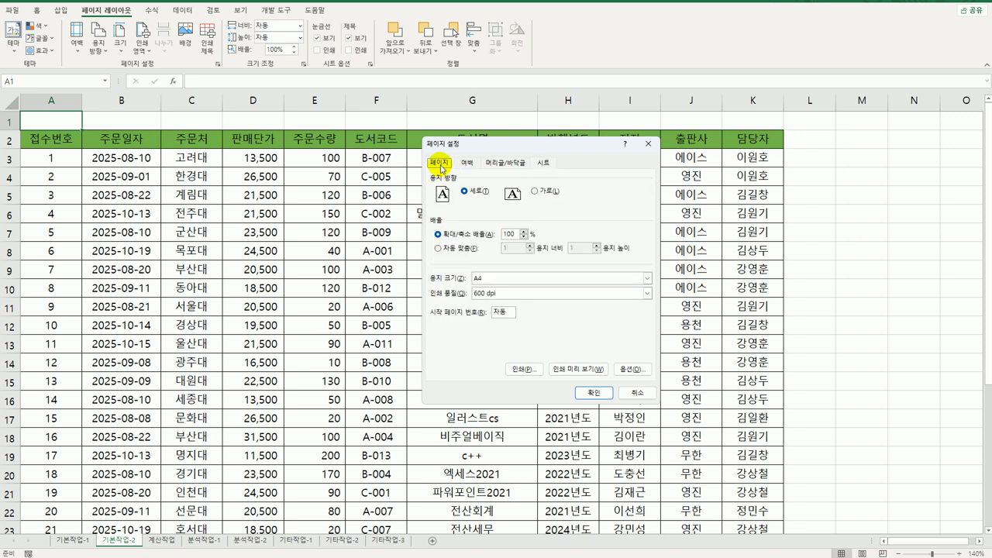
{"action": "left_click", "coordinate": [447, 250]}
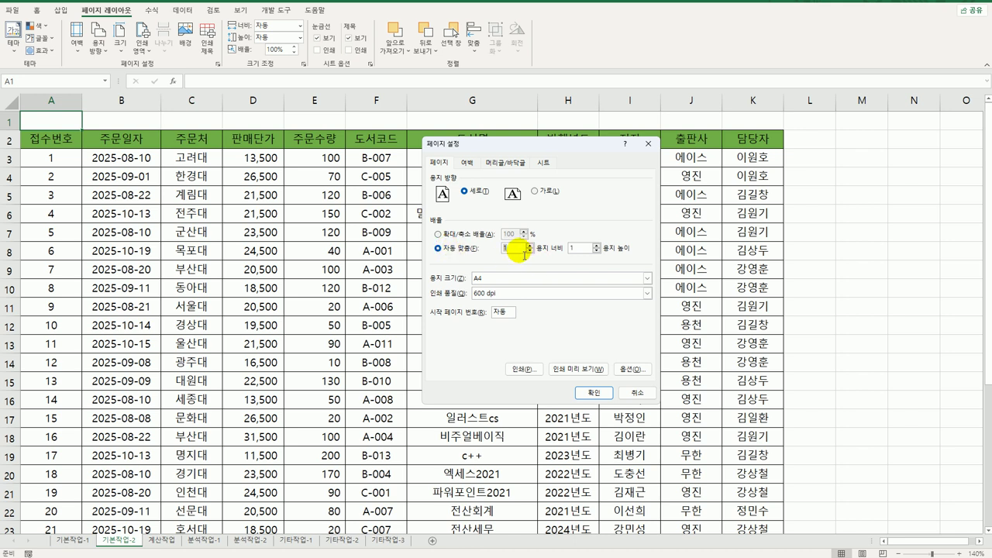
{"action": "key", "text": "Tab"}
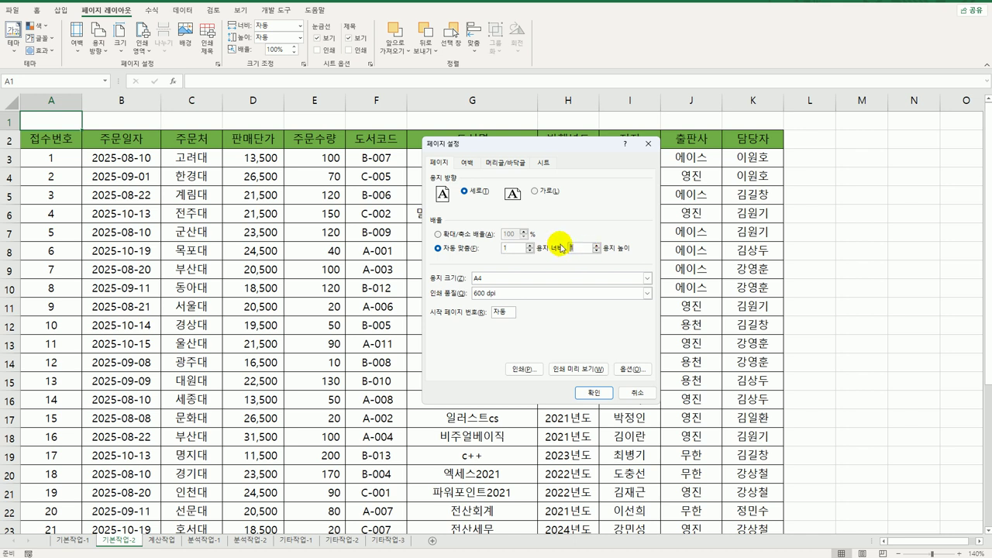
{"action": "type", "text": "2"}
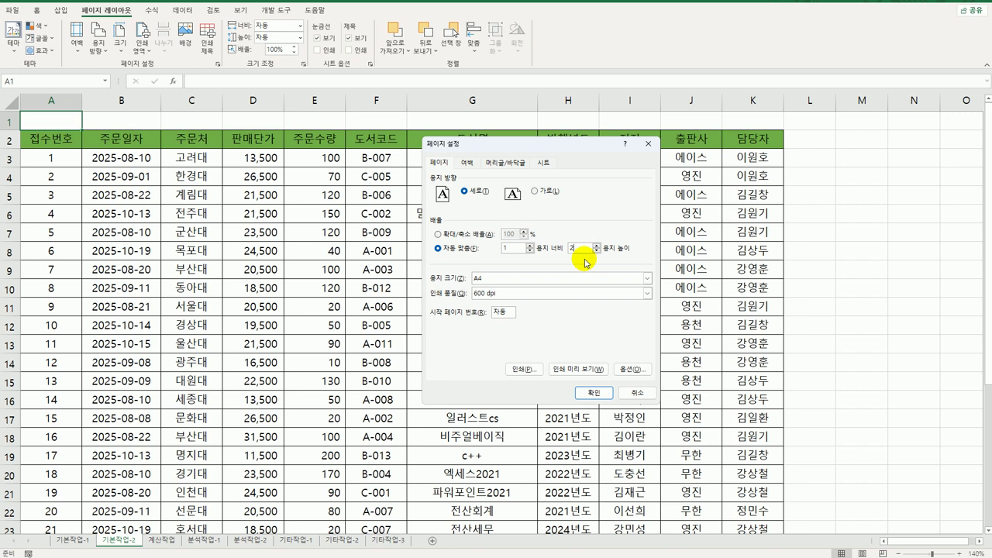
{"action": "left_click", "coordinate": [548, 163]}
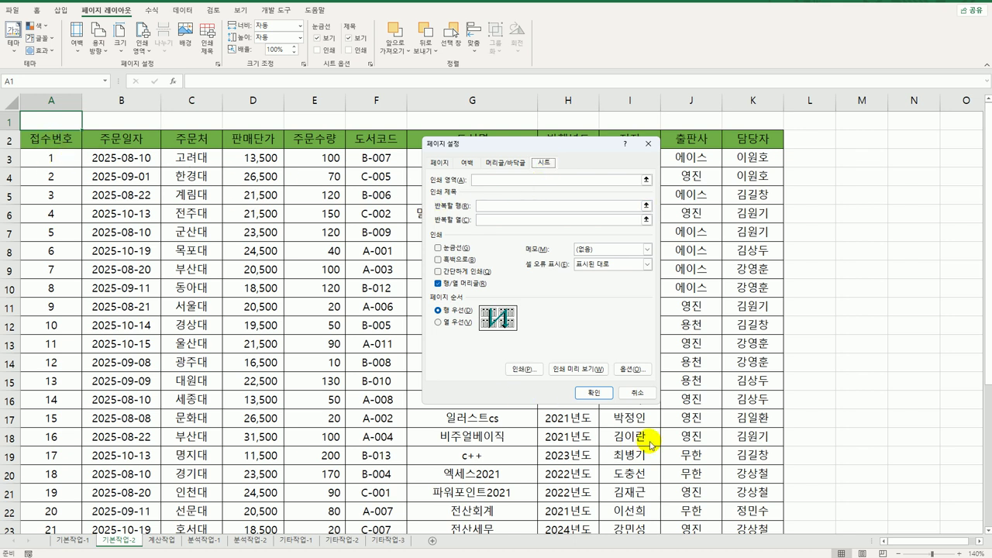
Set the print area of sheet 기본작업-2 to $A$1:$K$33 and repeat rows $1:$2 as print titles on every page
{"action": "left_click", "coordinate": [474, 180]}
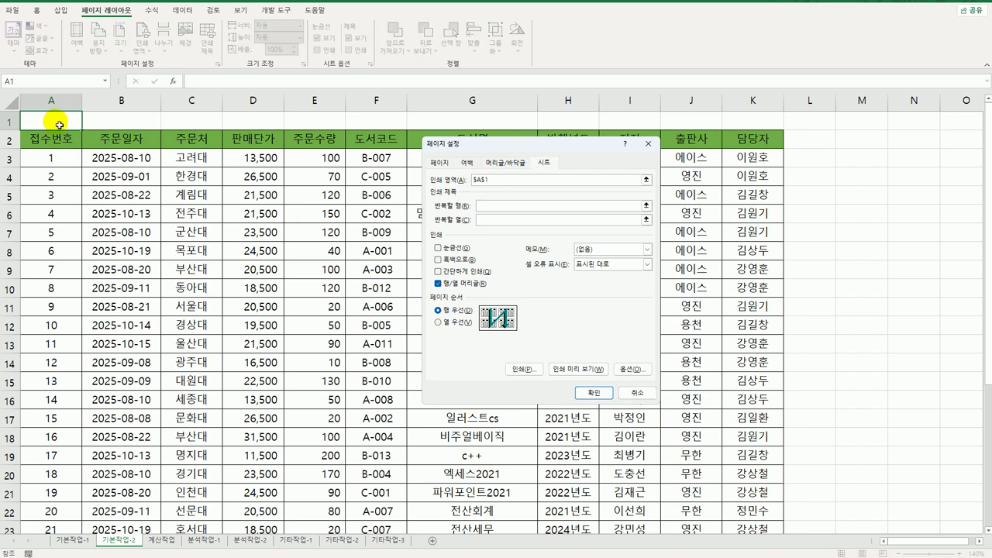
{"action": "left_click_drag", "start_coordinate": [55, 122], "coordinate": [730, 494]}
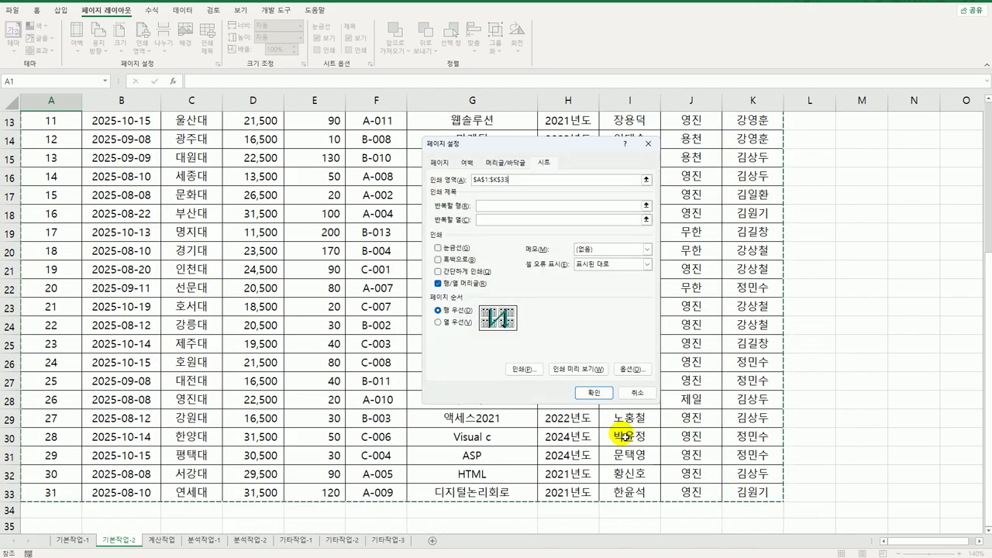
{"action": "left_click", "coordinate": [502, 210]}
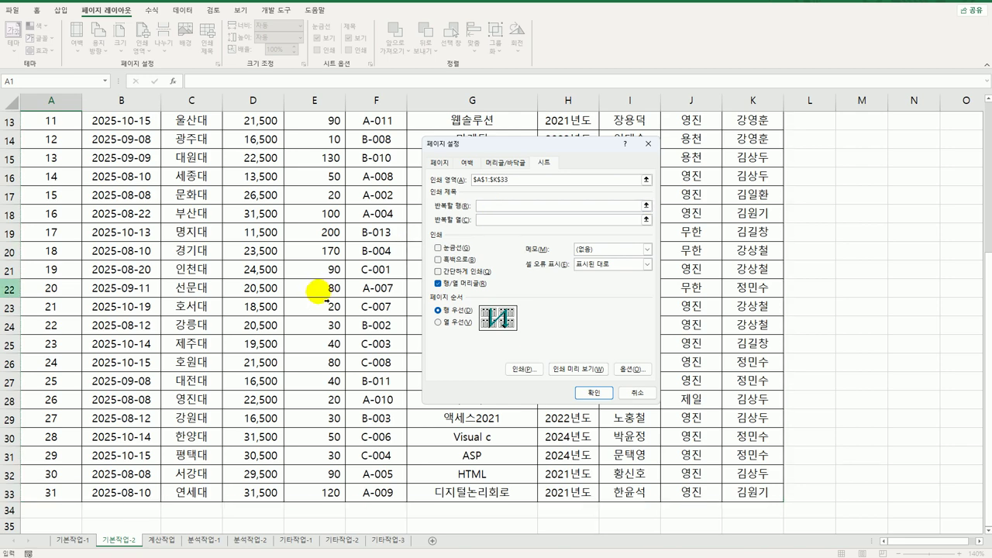
{"action": "scroll", "coordinate": [319, 296], "scroll_direction": "up", "scroll_amount": 3}
{"action": "scroll", "coordinate": [316, 292], "scroll_direction": "up", "scroll_amount": 1}
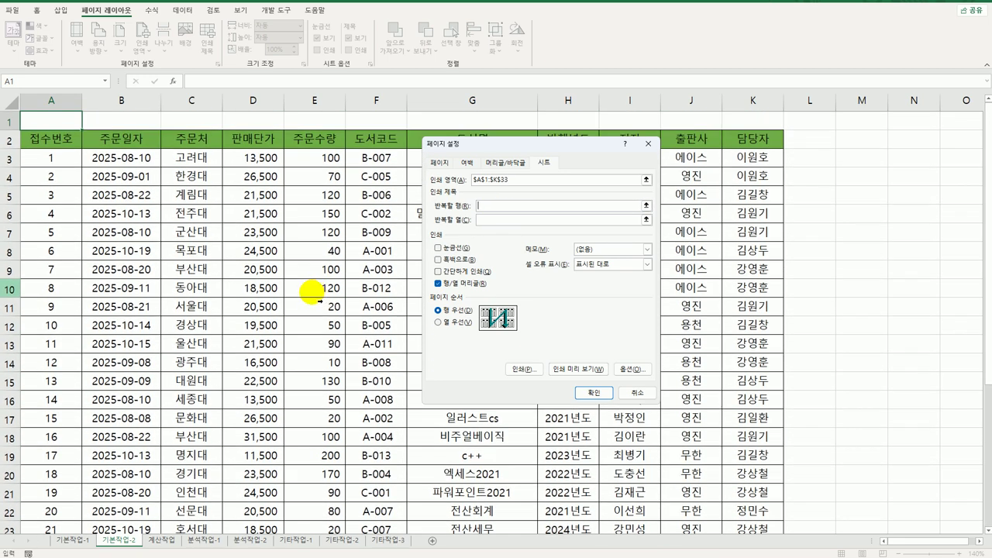
{"action": "left_click_drag", "start_coordinate": [10, 122], "coordinate": [16, 142]}
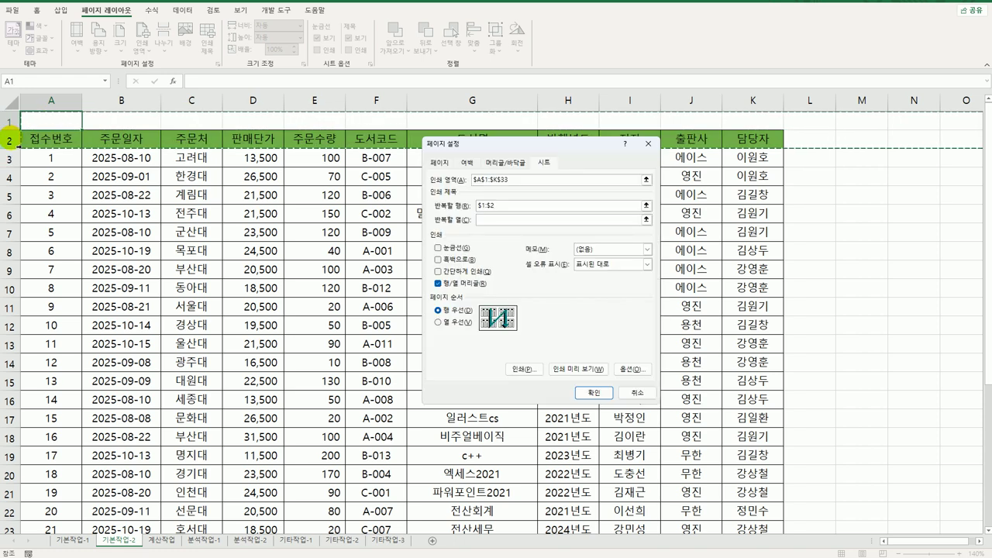
Set the paper orientation of sheet 기본작업-2 to landscape (가로) and apply the page setup
{"action": "left_click", "coordinate": [436, 164]}
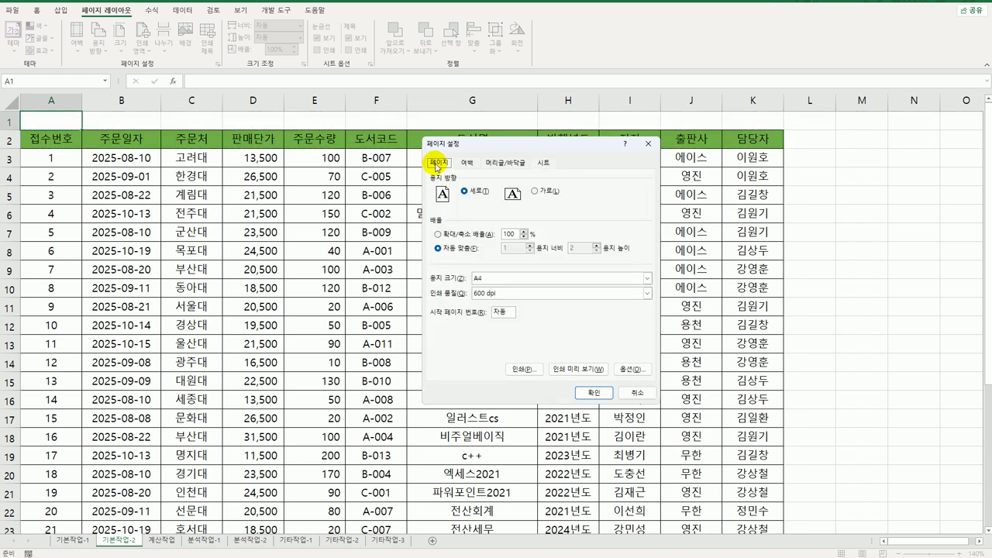
{"action": "left_click", "coordinate": [535, 191]}
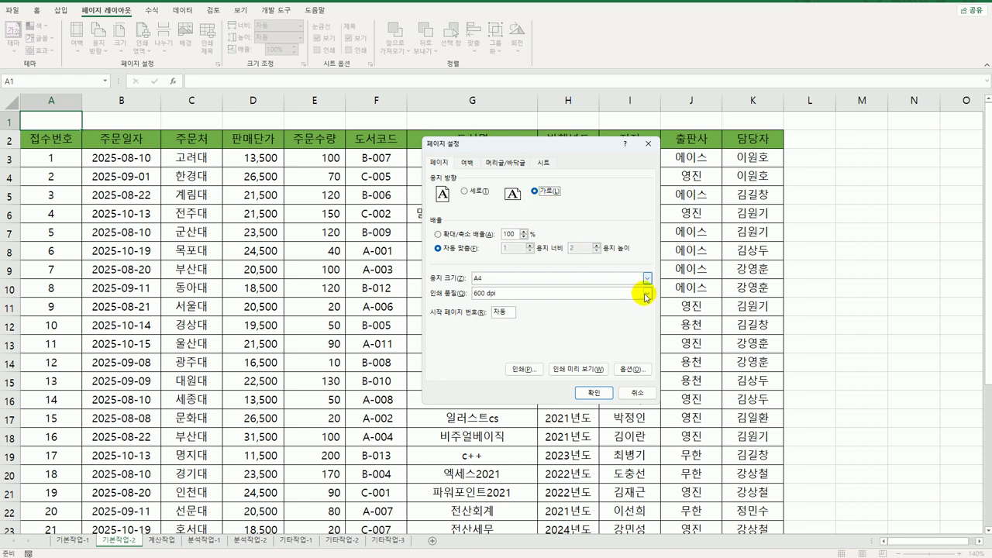
{"action": "left_click", "coordinate": [593, 392]}
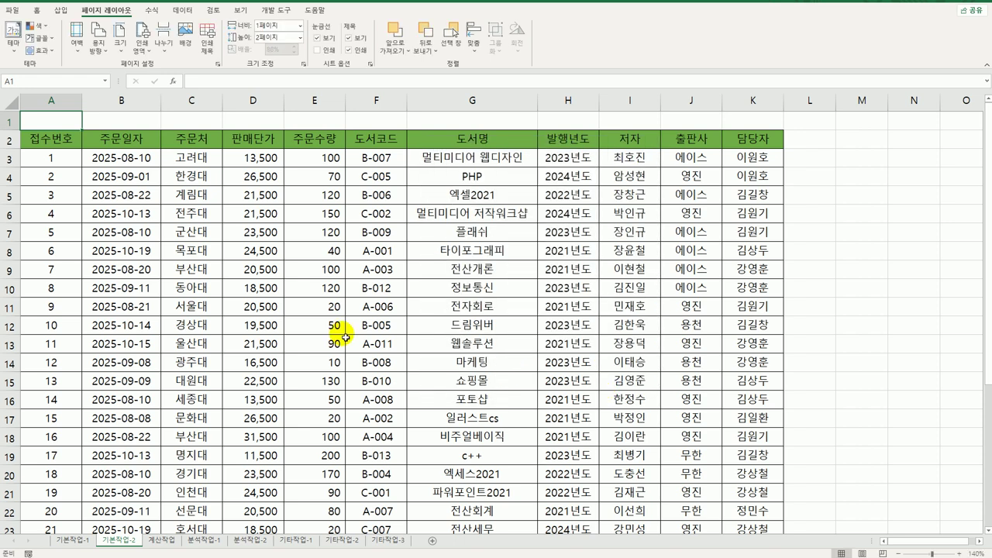
Check both pages of the printout of sheet 기본작업-2 in the print preview and return to the worksheet
{"action": "left_click", "coordinate": [12, 11]}
{"action": "left_click", "coordinate": [42, 200]}
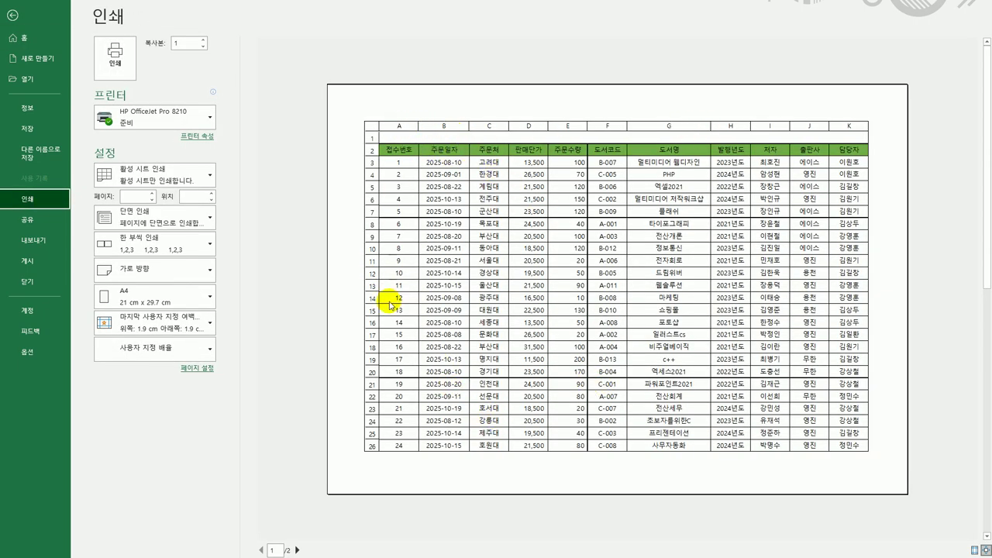
{"action": "left_click", "coordinate": [297, 550]}
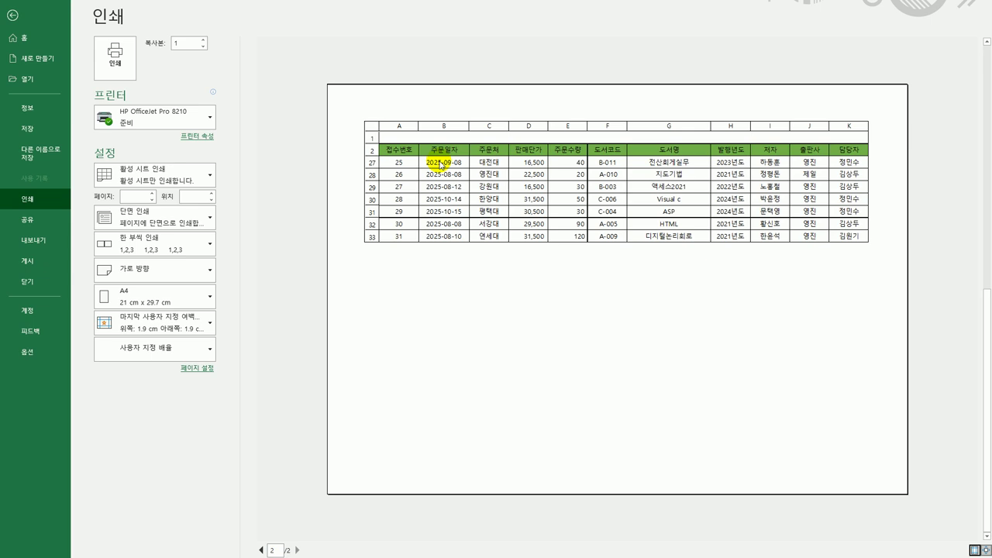
{"action": "left_click", "coordinate": [13, 16]}
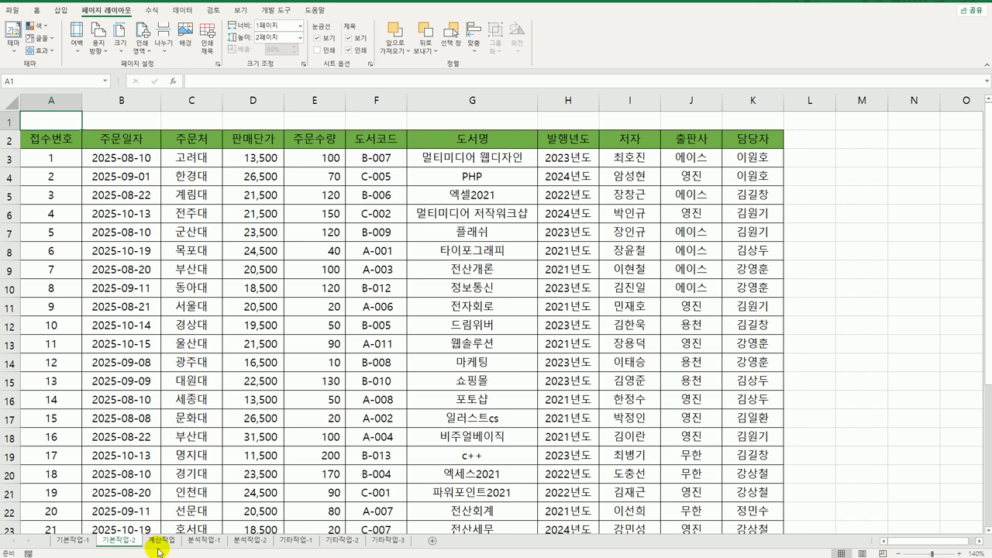
On sheet 계산작업, examine the 도서코드 and 도서명 columns of 표1 against the book lookup table 표5
{"action": "left_click", "coordinate": [160, 540]}
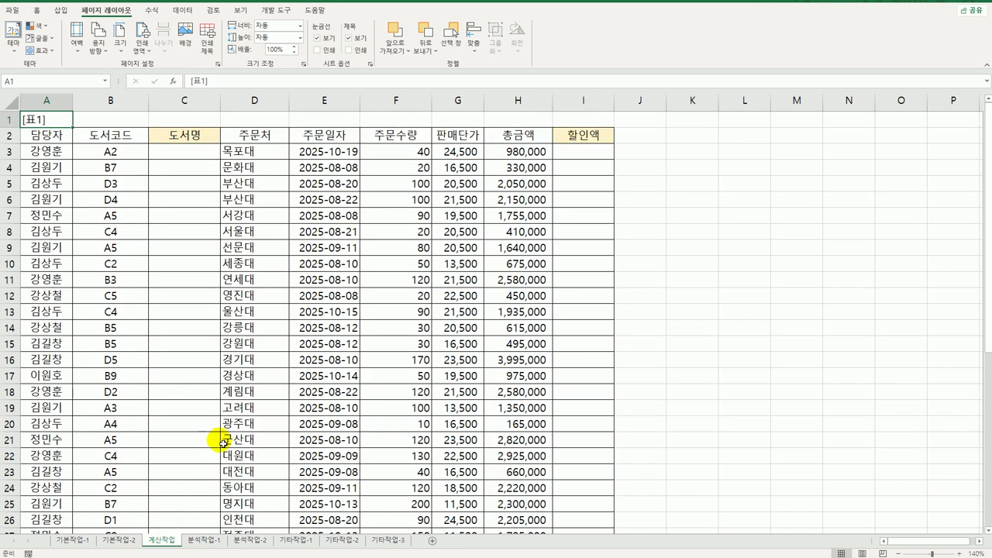
{"action": "left_click", "coordinate": [132, 156]}
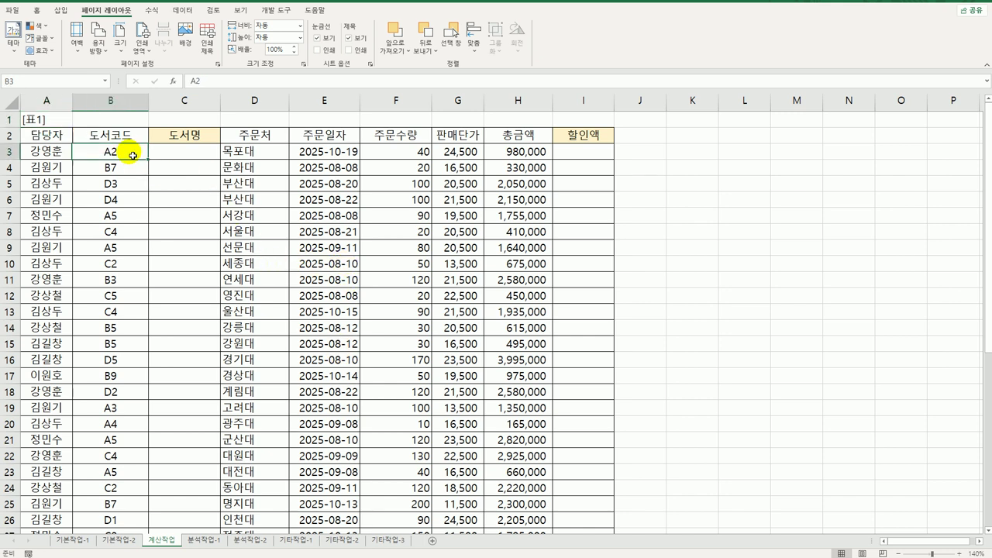
{"action": "left_click", "coordinate": [198, 160]}
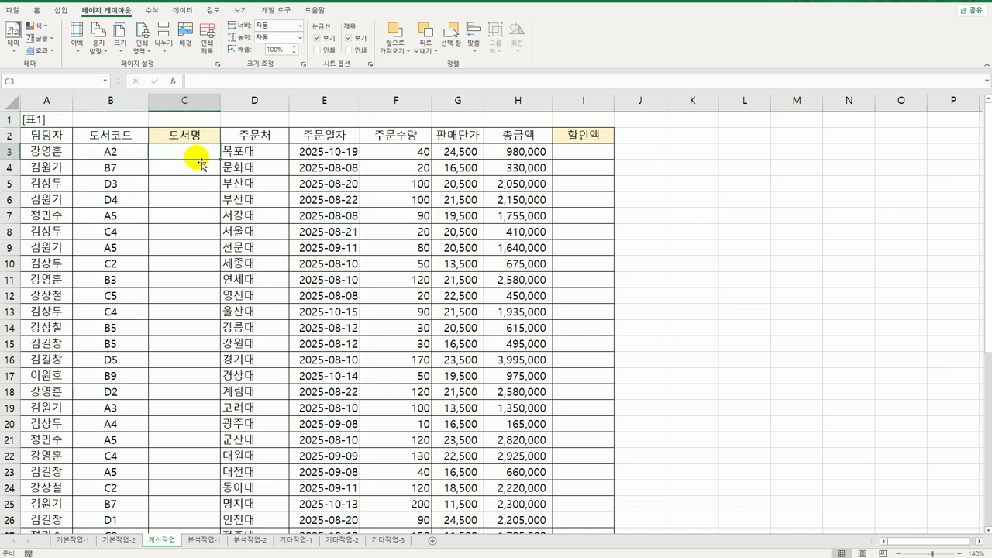
{"action": "left_click", "coordinate": [145, 152]}
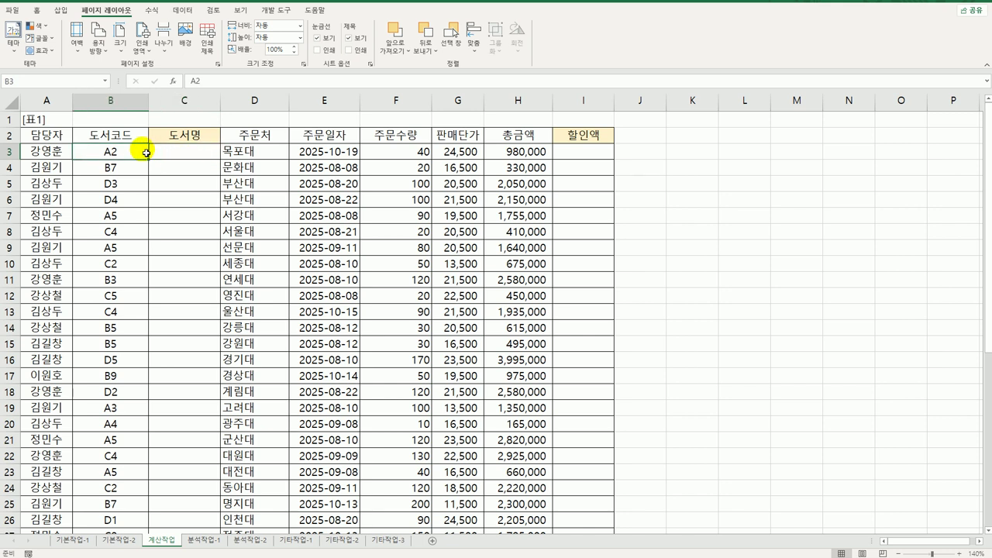
{"action": "left_click", "coordinate": [163, 153]}
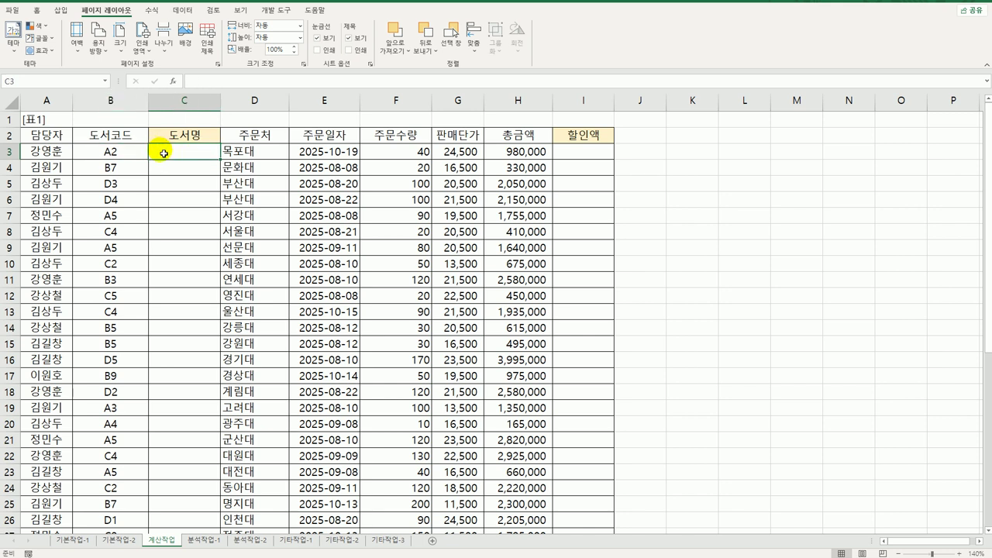
{"action": "scroll", "coordinate": [376, 255], "scroll_direction": "down", "scroll_amount": 9}
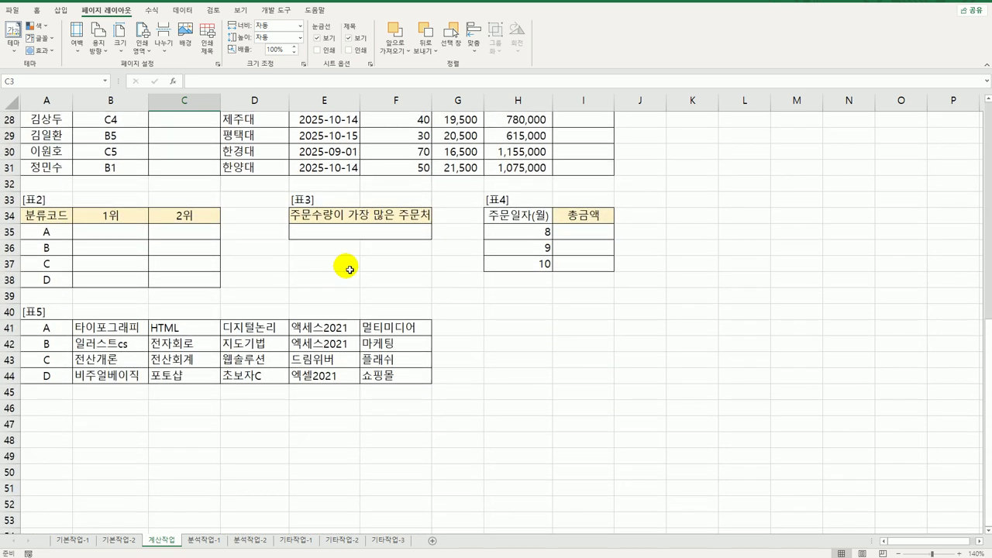
{"action": "left_click_drag", "start_coordinate": [60, 327], "coordinate": [64, 372]}
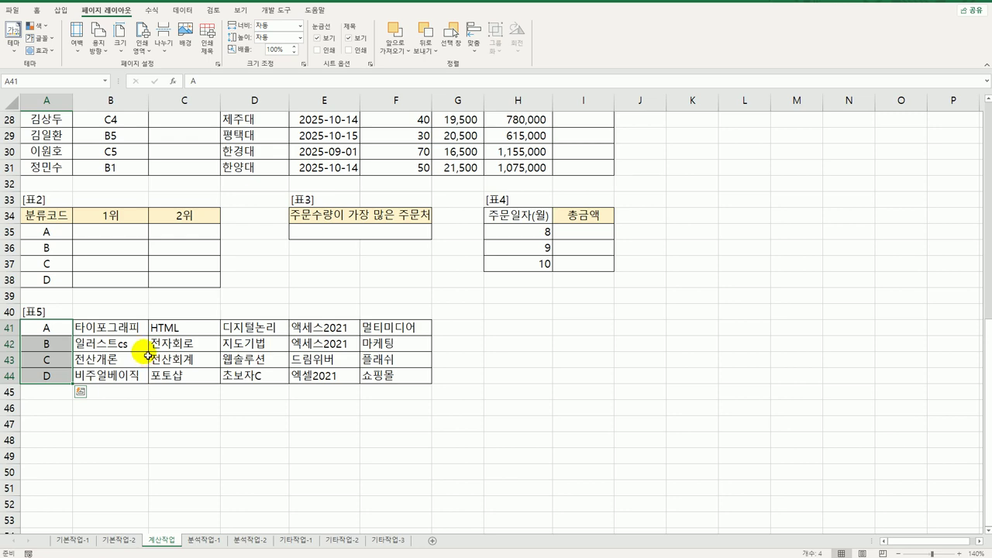
{"action": "scroll", "coordinate": [120, 368], "scroll_direction": "up", "scroll_amount": 9}
{"action": "left_click", "coordinate": [123, 155]}
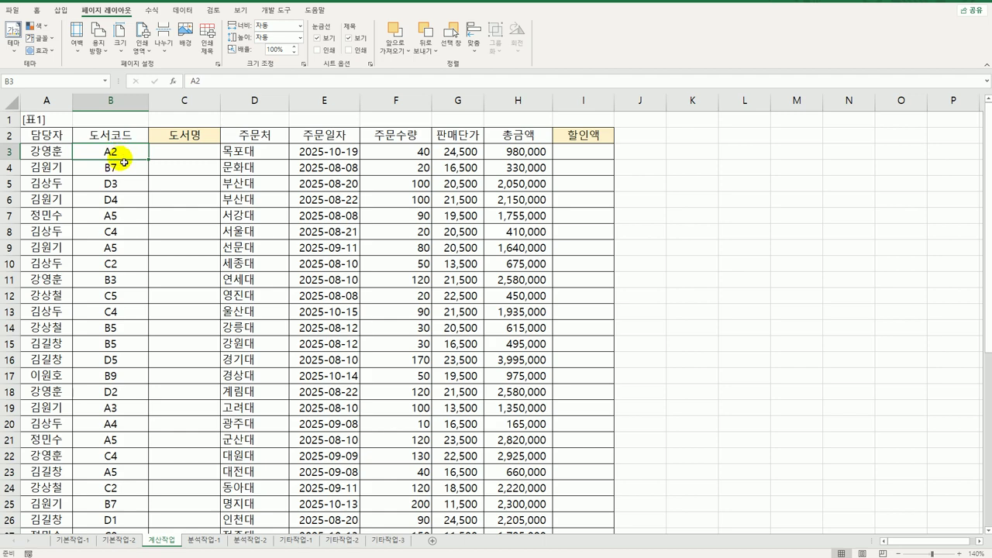
{"action": "scroll", "coordinate": [124, 159], "scroll_direction": "down", "scroll_amount": 6}
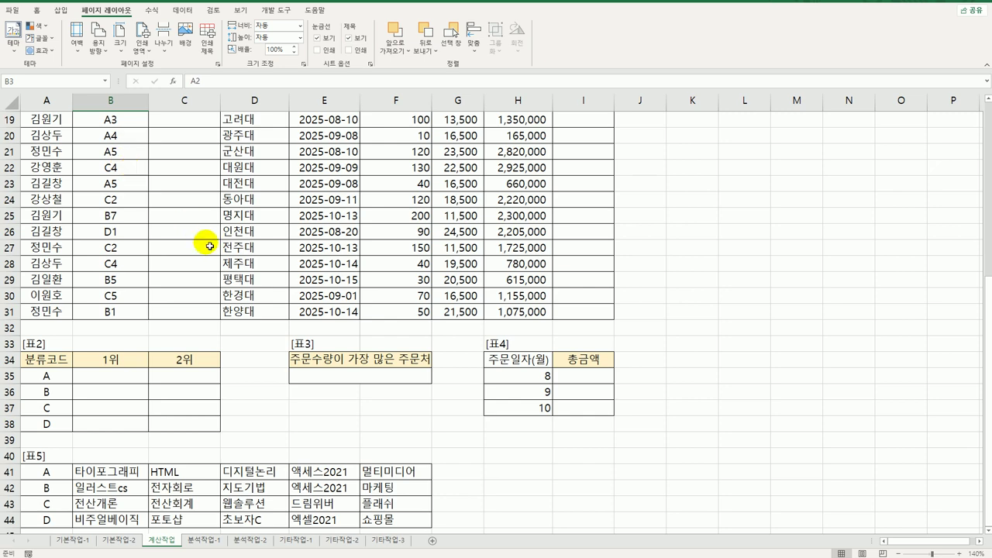
{"action": "scroll", "coordinate": [205, 241], "scroll_direction": "up", "scroll_amount": 6}
Begin a MATCH formula in cell C3 with LEFT(B3,1), the first character of the 도서코드, as its lookup value
{"action": "left_click", "coordinate": [193, 159]}
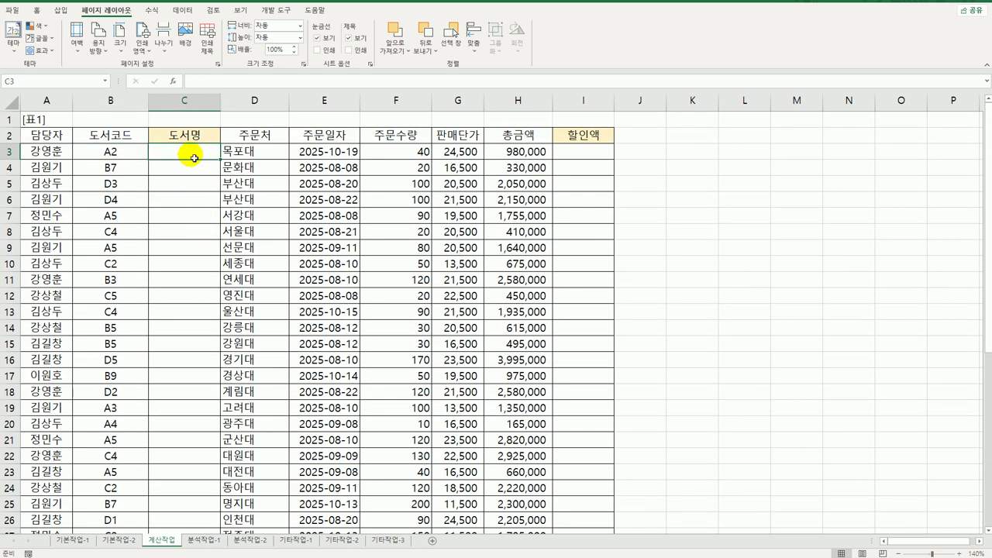
{"action": "type", "text": "="}
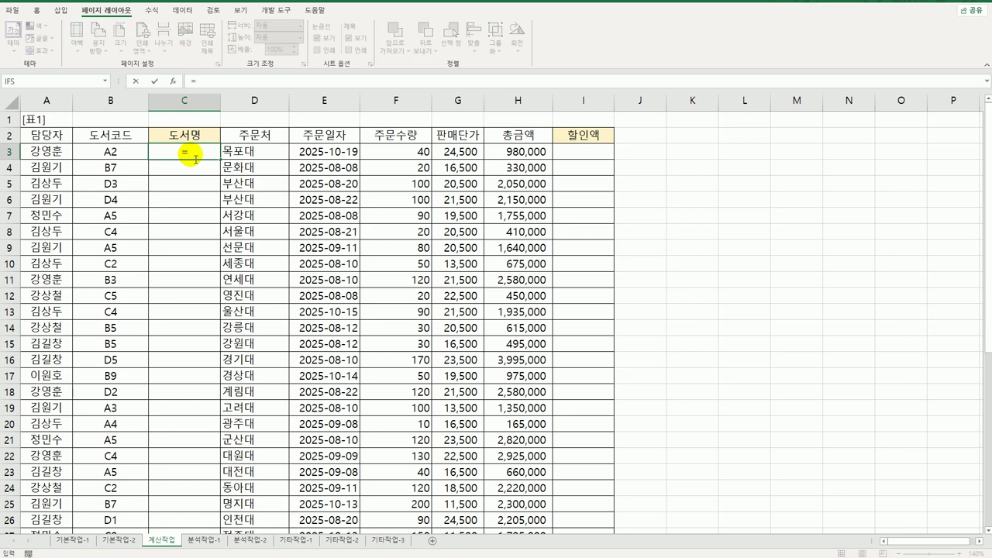
{"action": "type", "text": "MATCH("}
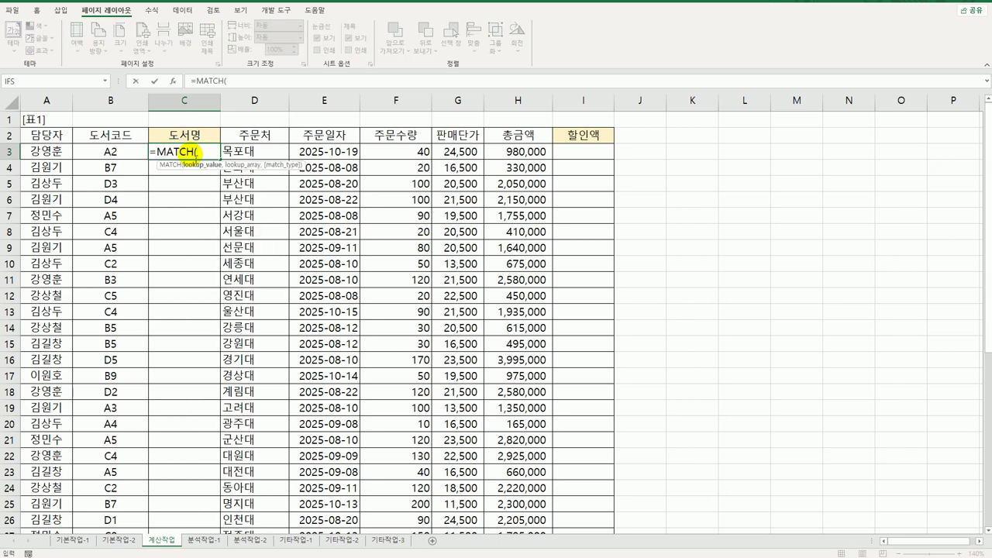
{"action": "type", "text": "left("}
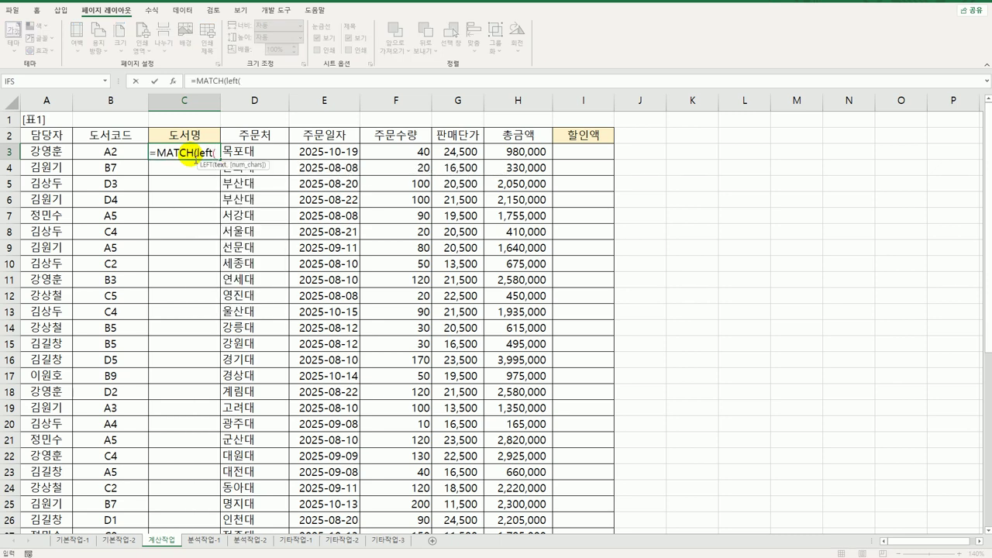
{"action": "left_click", "coordinate": [142, 154]}
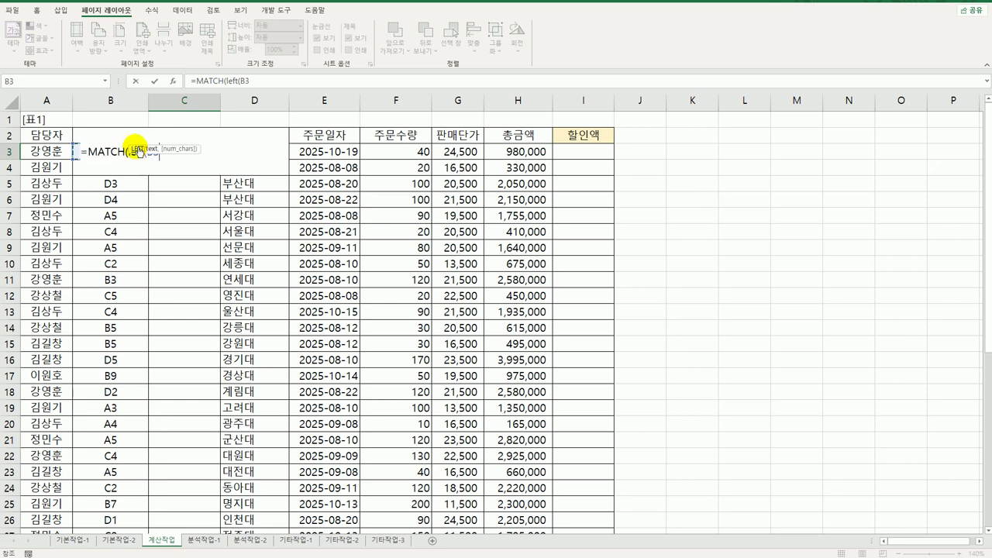
{"action": "type", "text": ",1),"}
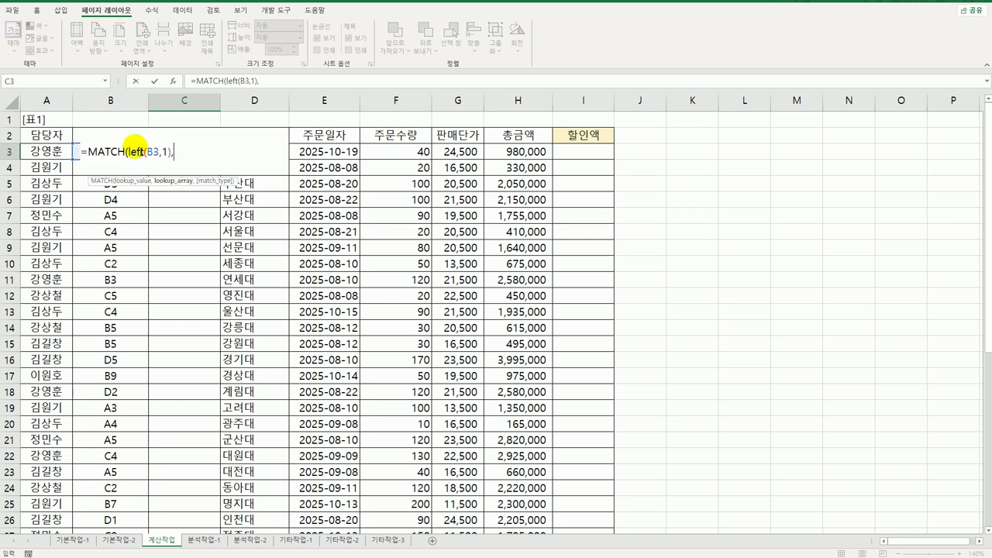
Complete the MATCH formula with the absolute lookup range $A$41:$A$44 and match type 0, and copy it down the 도서명 column
{"action": "scroll", "coordinate": [142, 386], "scroll_direction": "down", "scroll_amount": 5}
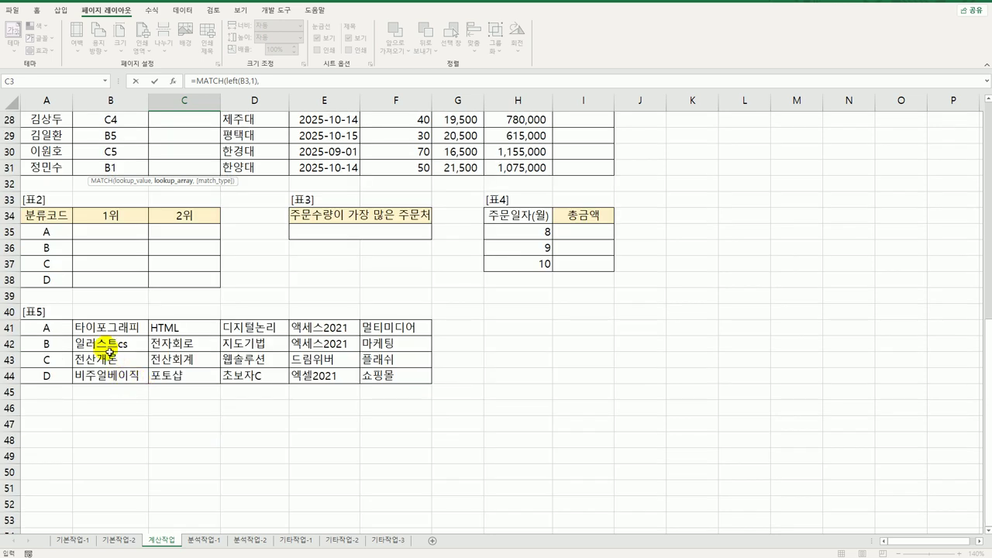
{"action": "left_click_drag", "start_coordinate": [61, 329], "coordinate": [63, 374]}
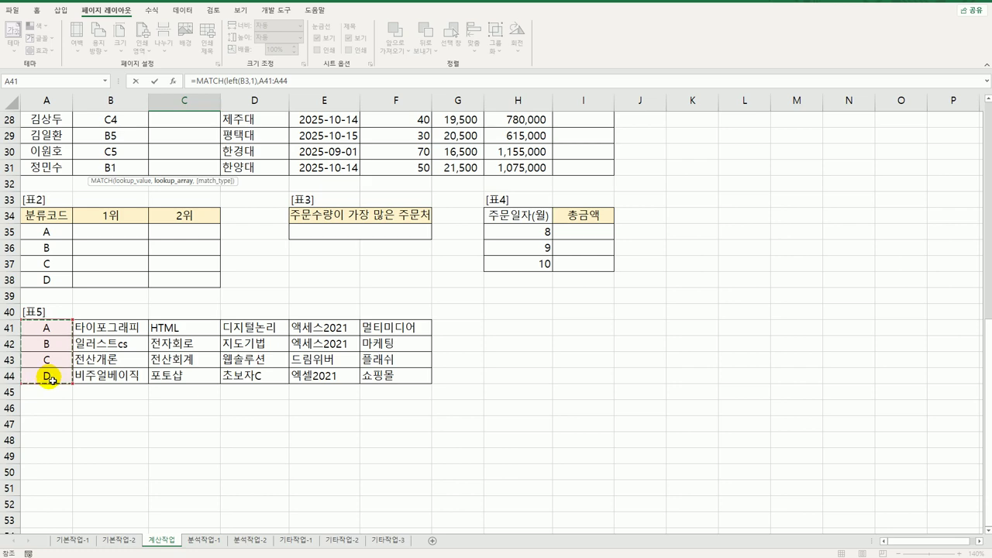
{"action": "key", "text": "F4"}
{"action": "scroll", "coordinate": [48, 378], "scroll_direction": "up", "scroll_amount": 9}
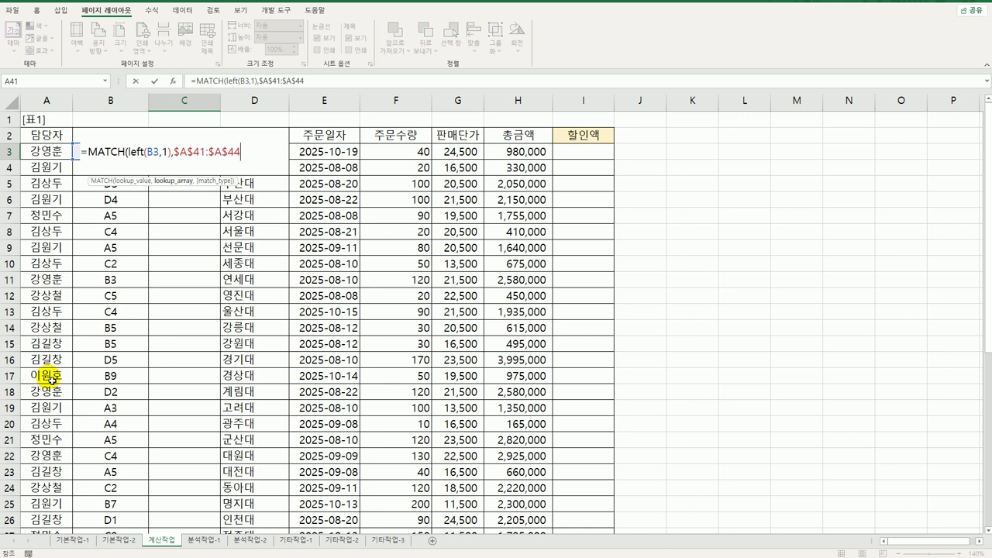
{"action": "type", "text": ","}
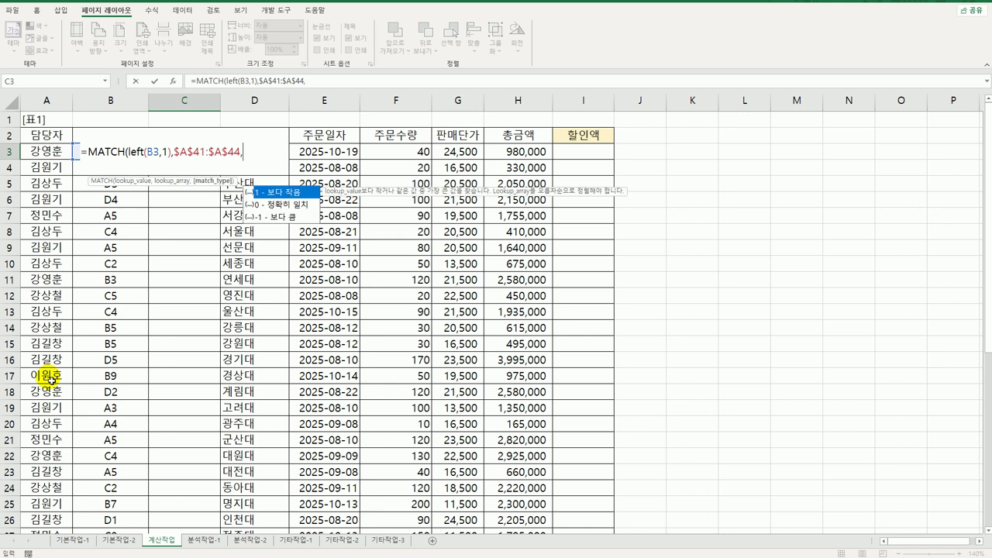
{"action": "left_click", "coordinate": [274, 205]}
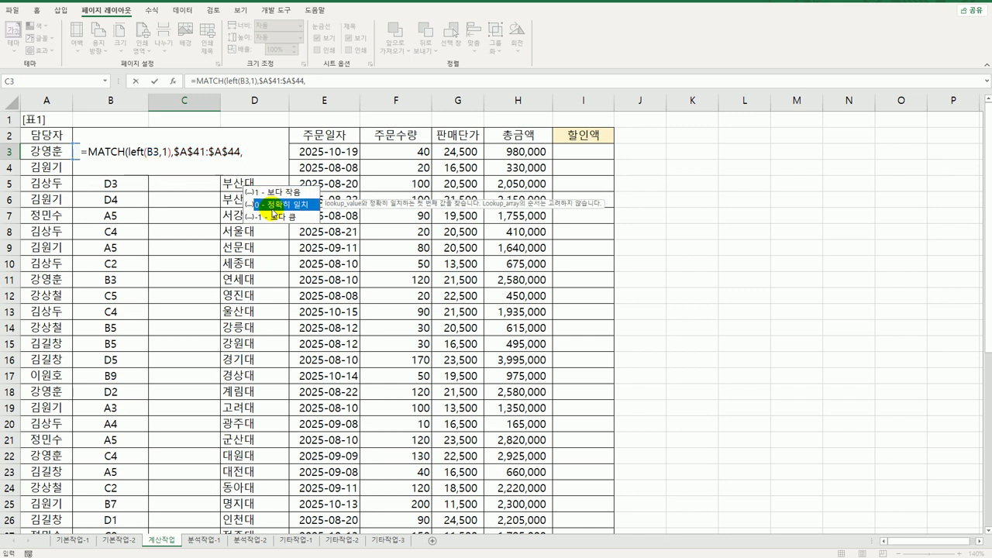
{"action": "double_click", "coordinate": [273, 206]}
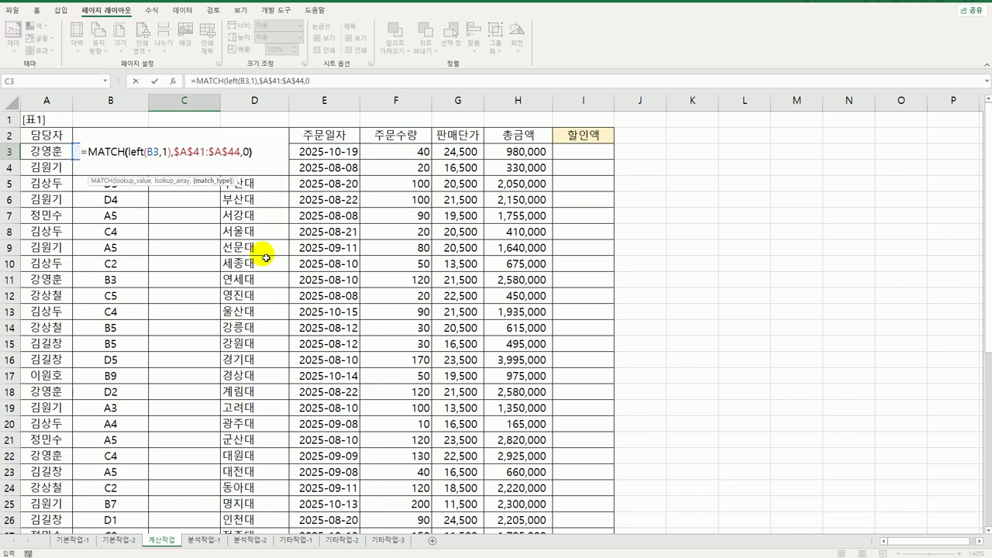
{"action": "type", "text": ")"}
{"action": "key", "text": "Return"}
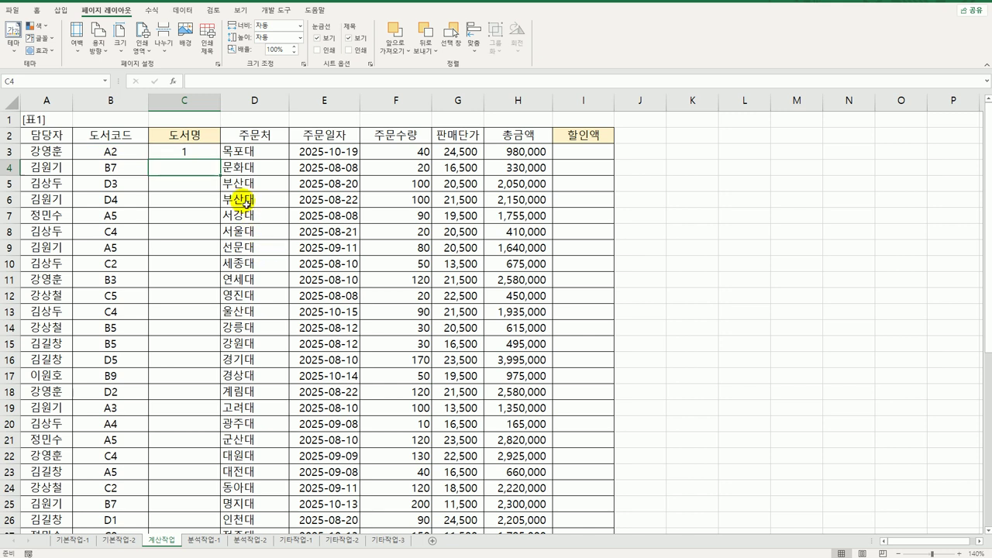
{"action": "left_click", "coordinate": [203, 152]}
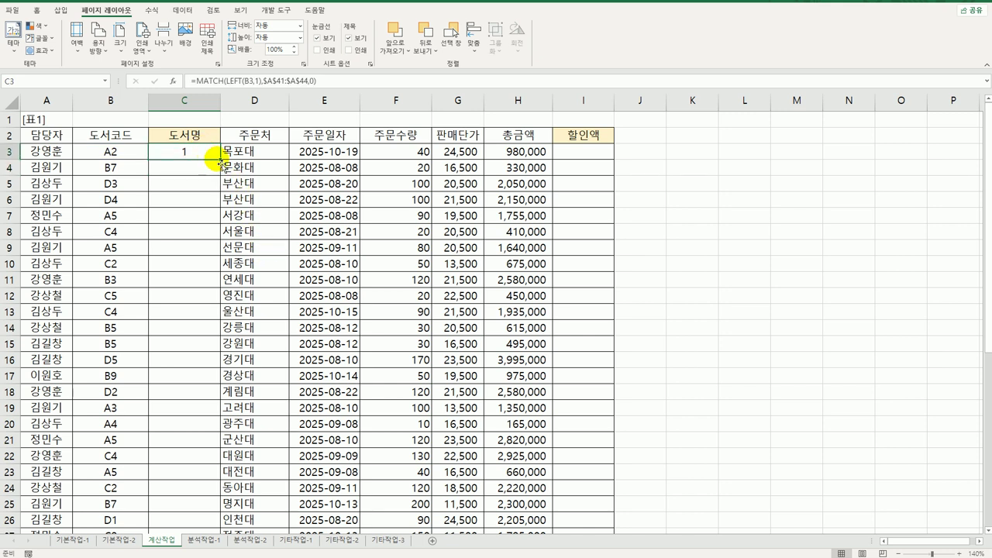
{"action": "double_click", "coordinate": [220, 160]}
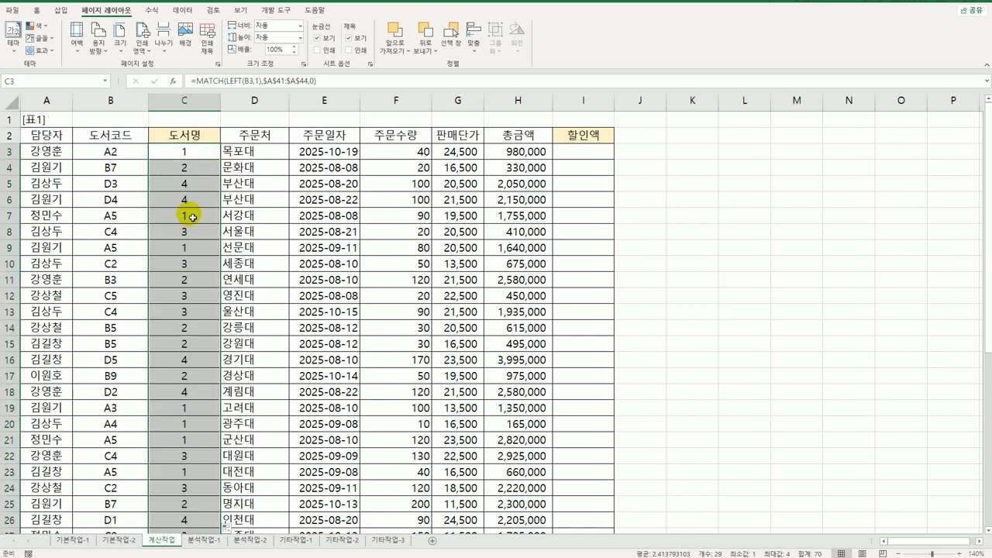
Nest the MATCH formula in cell C3 inside an INDEX function
{"action": "left_click", "coordinate": [181, 183]}
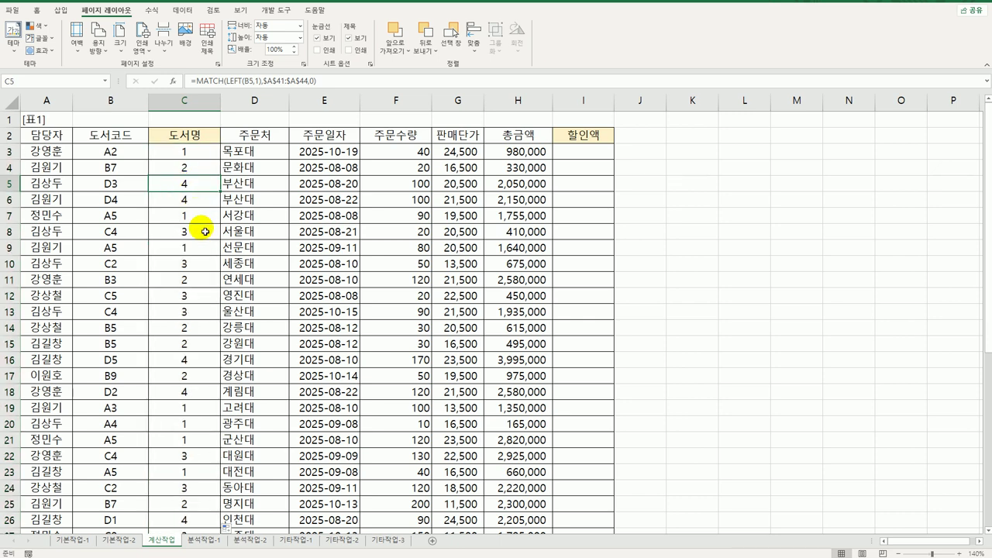
{"action": "left_click", "coordinate": [190, 158]}
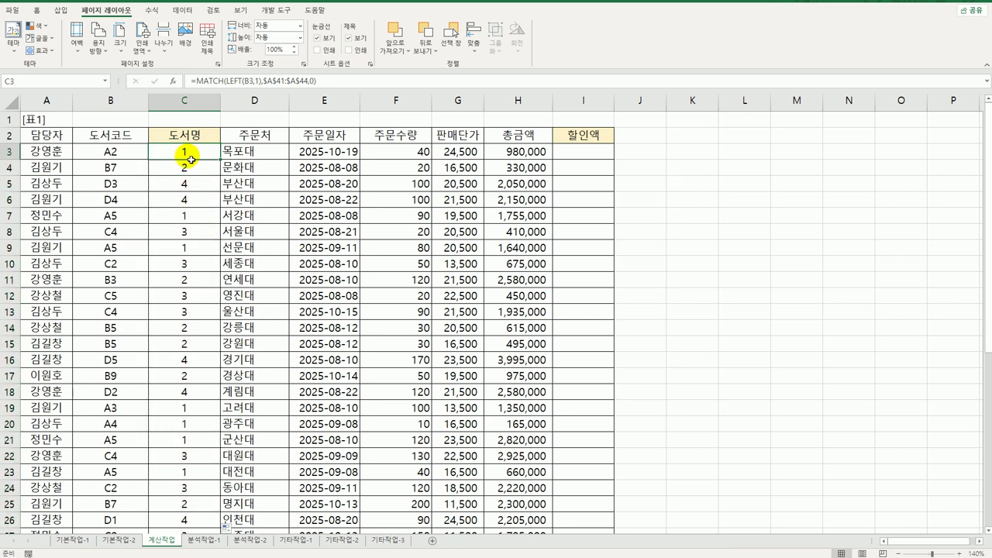
{"action": "scroll", "coordinate": [194, 241], "scroll_direction": "down", "scroll_amount": 6}
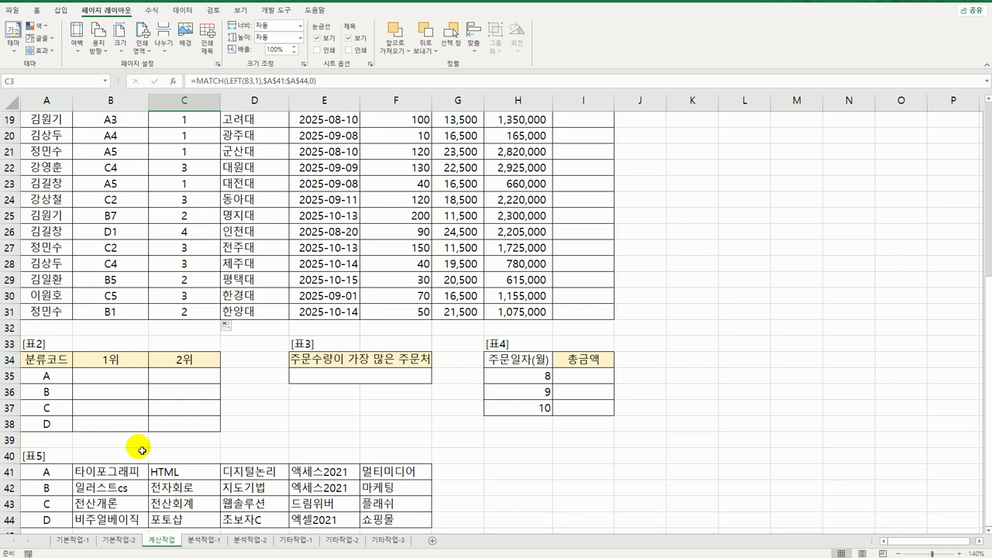
{"action": "scroll", "coordinate": [144, 434], "scroll_direction": "down", "scroll_amount": 3}
{"action": "scroll", "coordinate": [250, 372], "scroll_direction": "up", "scroll_amount": 9}
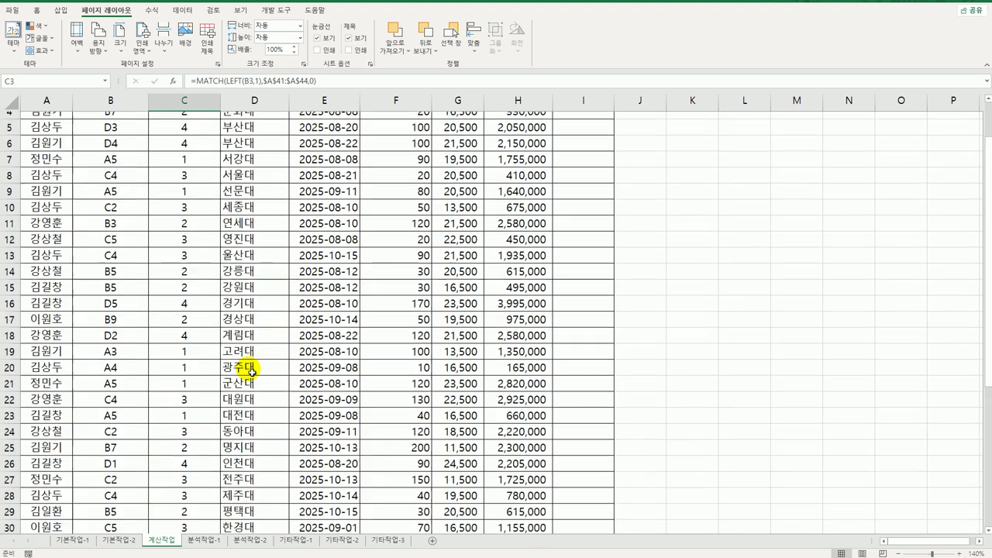
{"action": "double_click", "coordinate": [181, 155]}
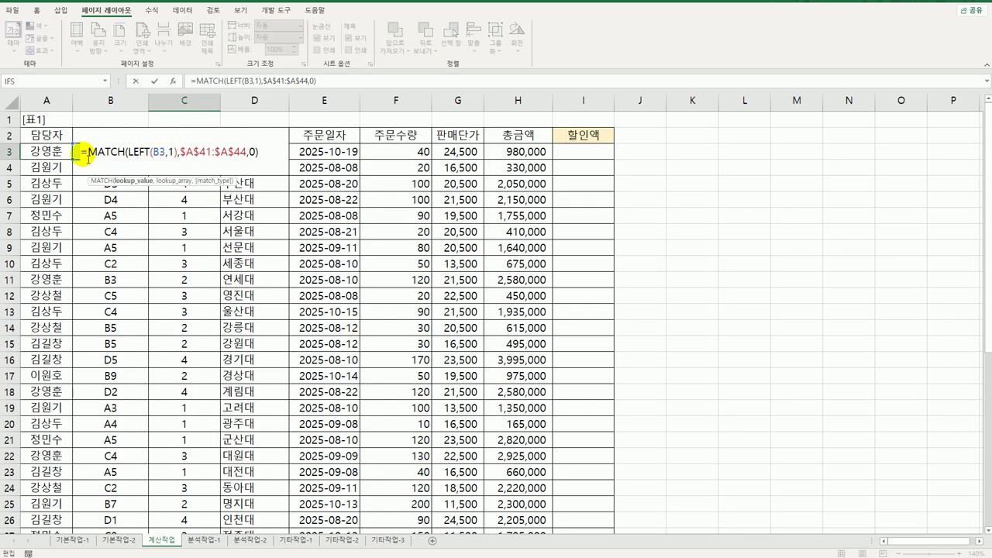
{"action": "type", "text": "in"}
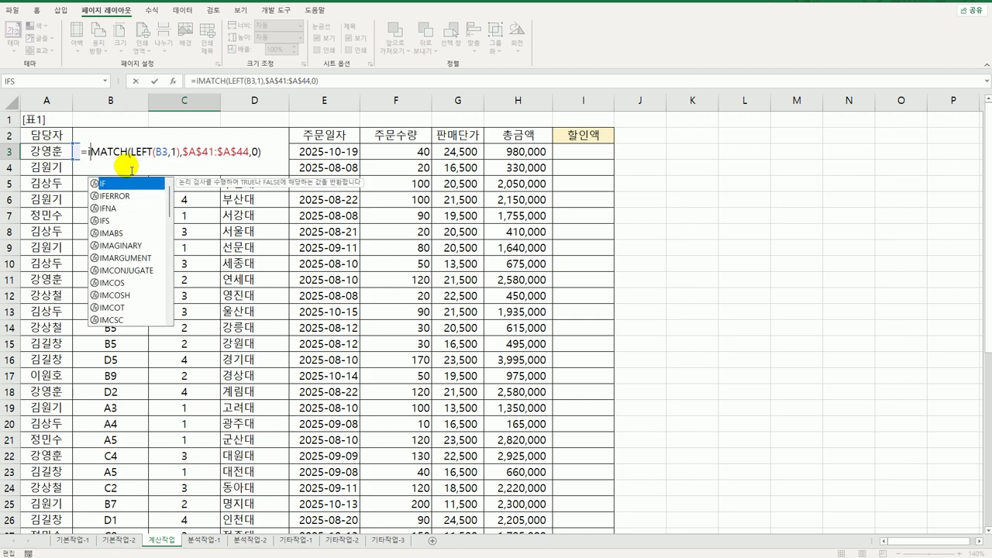
{"action": "key", "text": "Tab"}
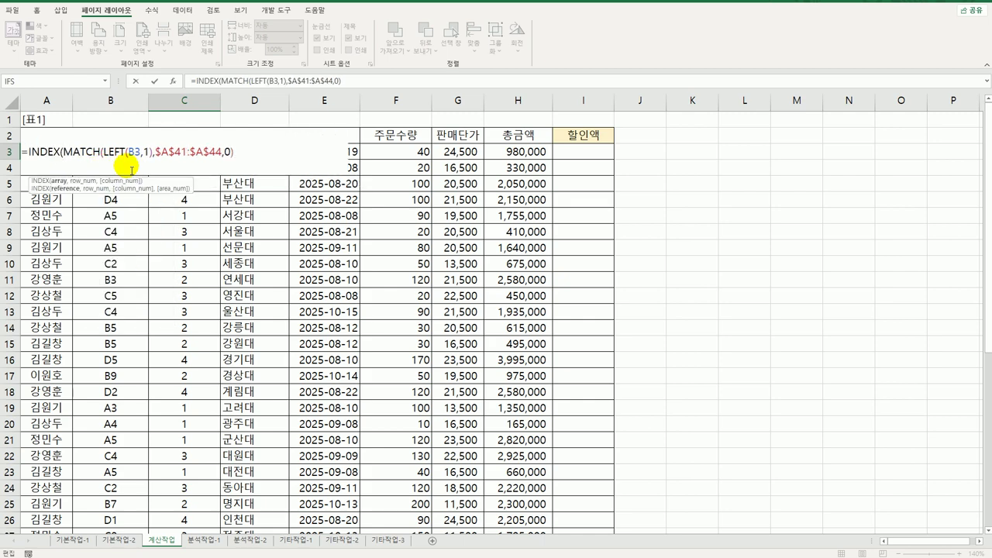
Give INDEX the absolute array $B$41:$F$44, the book names of 표5, with the MATCH part as its row number
{"action": "scroll", "coordinate": [237, 283], "scroll_direction": "down", "scroll_amount": 6}
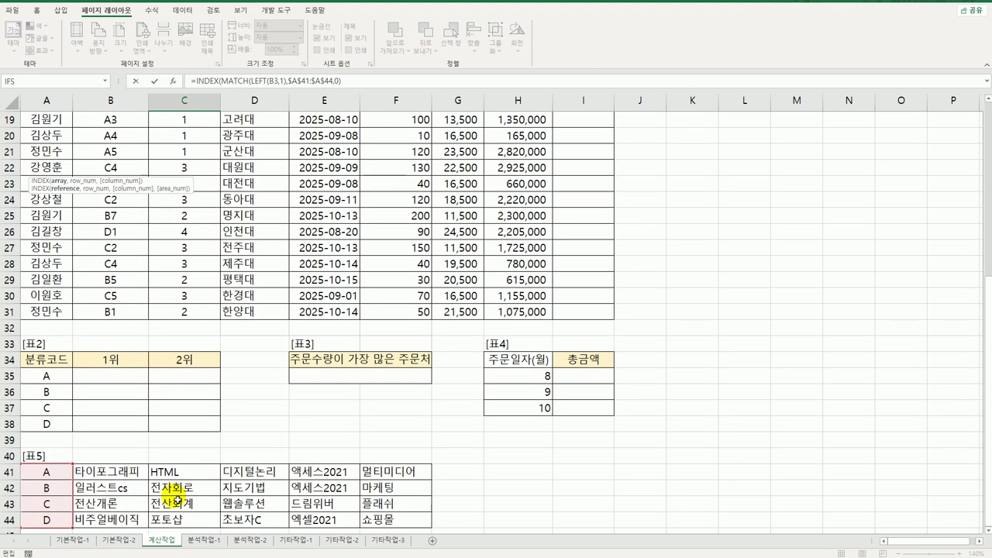
{"action": "left_click_drag", "start_coordinate": [139, 475], "coordinate": [392, 482]}
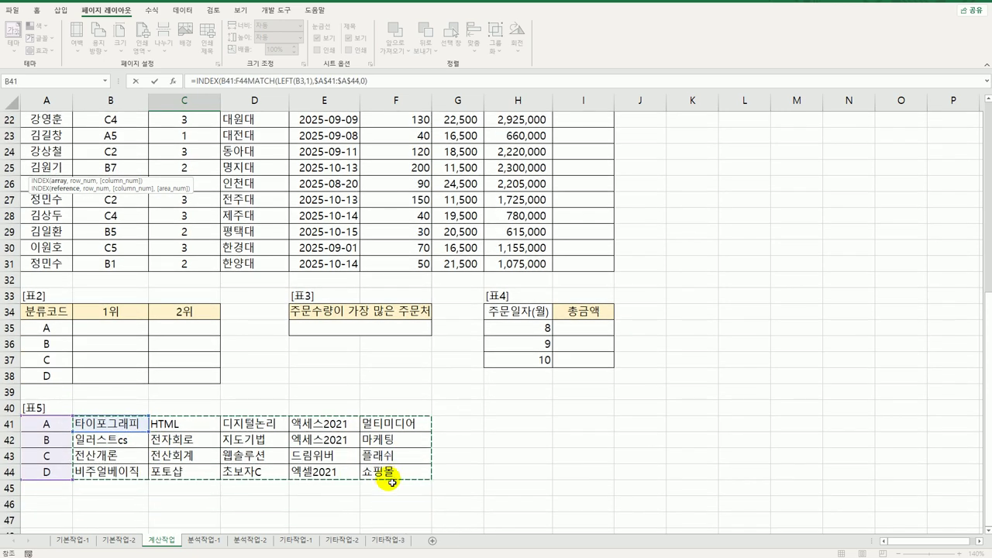
{"action": "key", "text": "F4"}
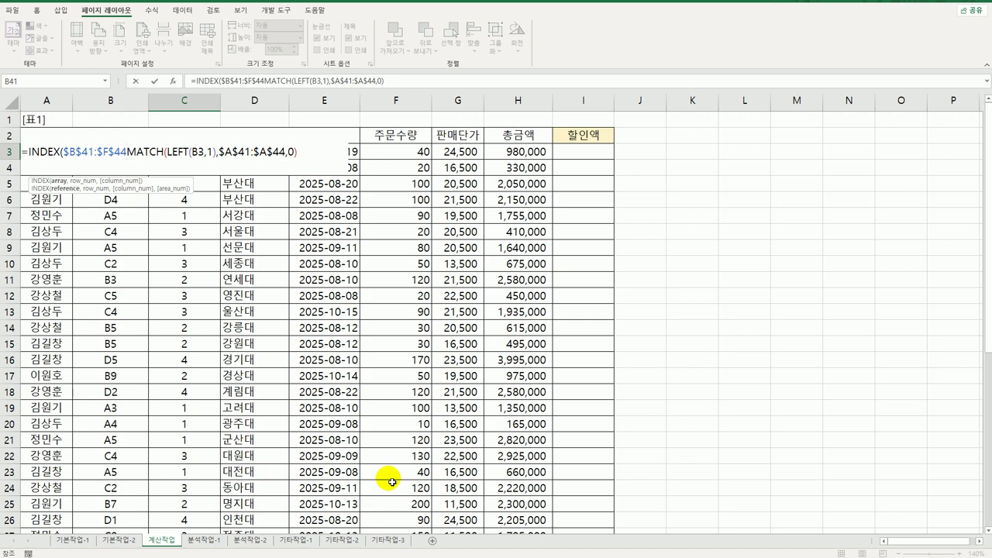
{"action": "type", "text": ","}
{"action": "scroll", "coordinate": [387, 476], "scroll_direction": "down", "scroll_amount": 9}
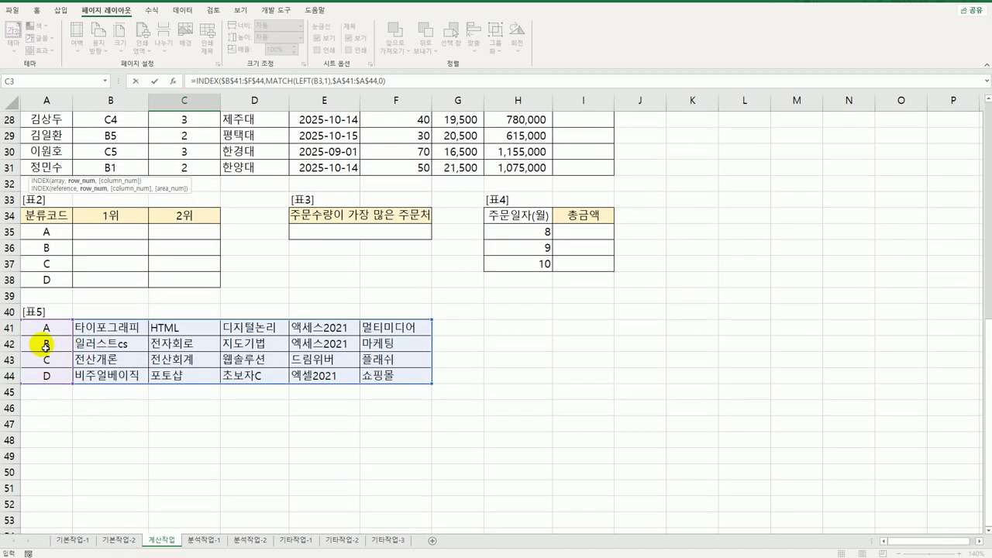
{"action": "scroll", "coordinate": [46, 346], "scroll_direction": "up", "scroll_amount": 9}
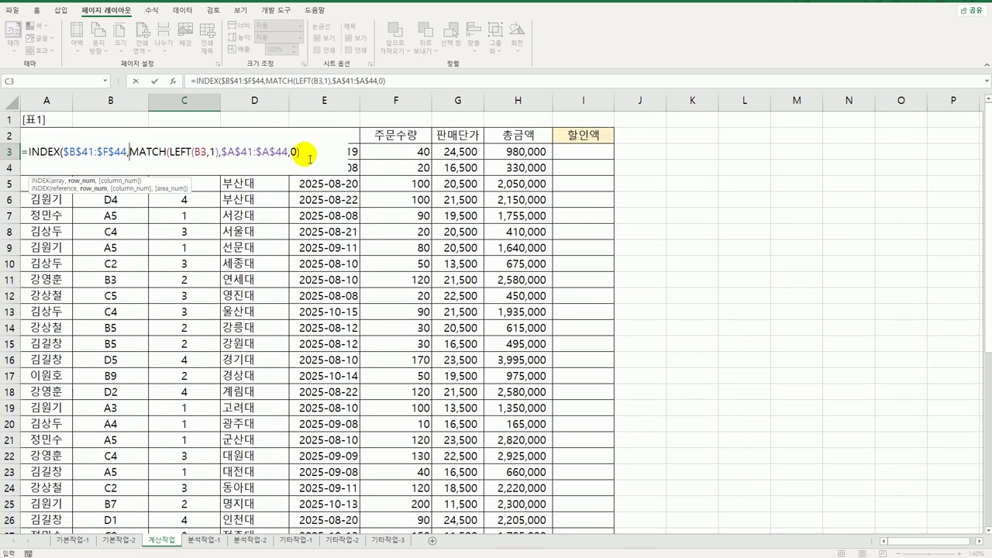
Add RIGHT(B3,1) as the INDEX column number, close the formula in C3 and copy it down the 도서명 column
{"action": "left_click", "coordinate": [311, 159]}
{"action": "type", "text": ",right("}
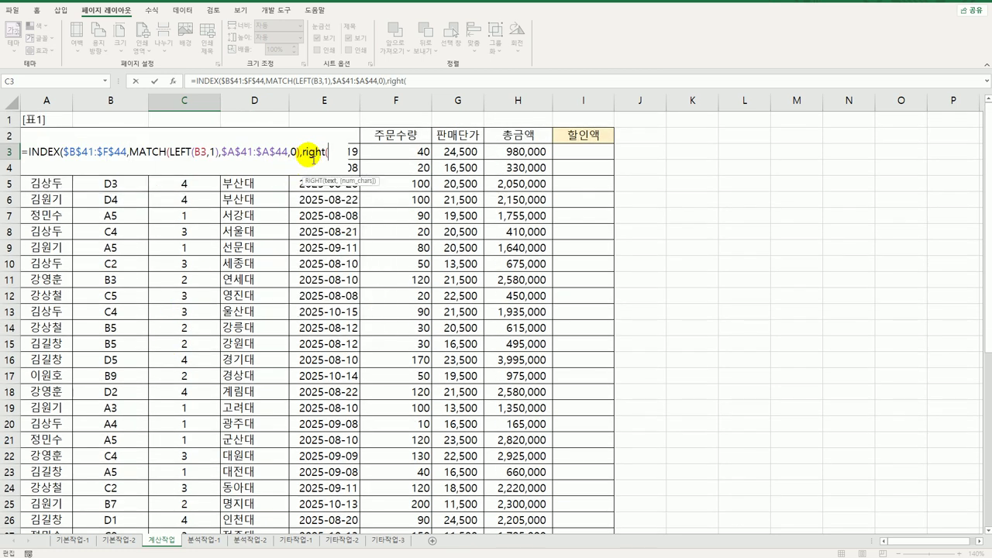
{"action": "type", "text": "b"}
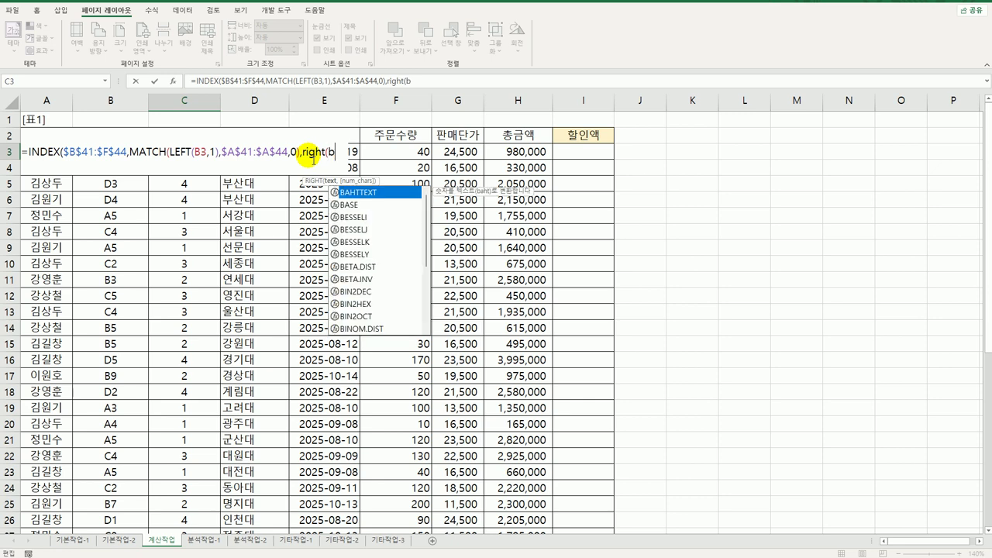
{"action": "type", "text": "3,1)"}
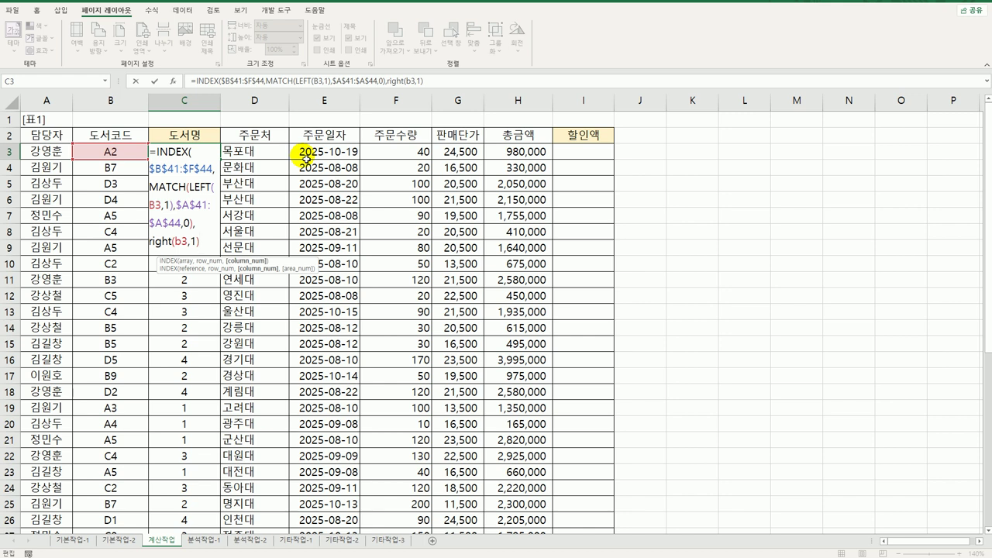
{"action": "type", "text": ")"}
{"action": "key", "text": "Return"}
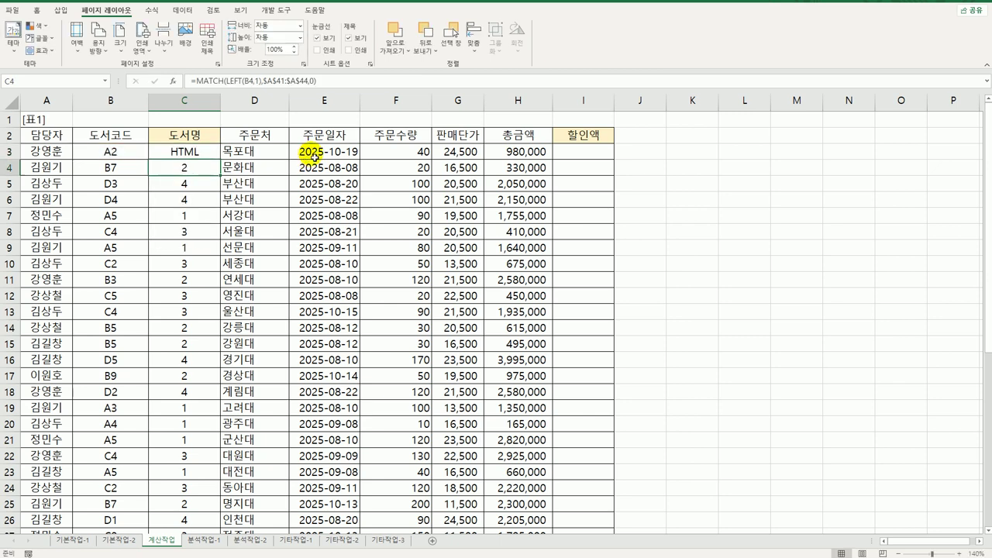
{"action": "left_click", "coordinate": [211, 155]}
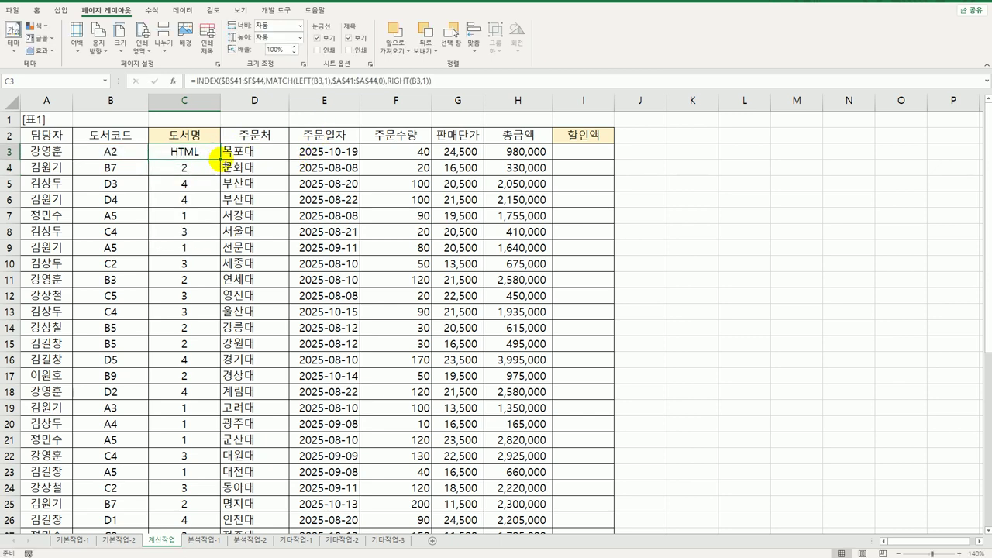
{"action": "double_click", "coordinate": [221, 160]}
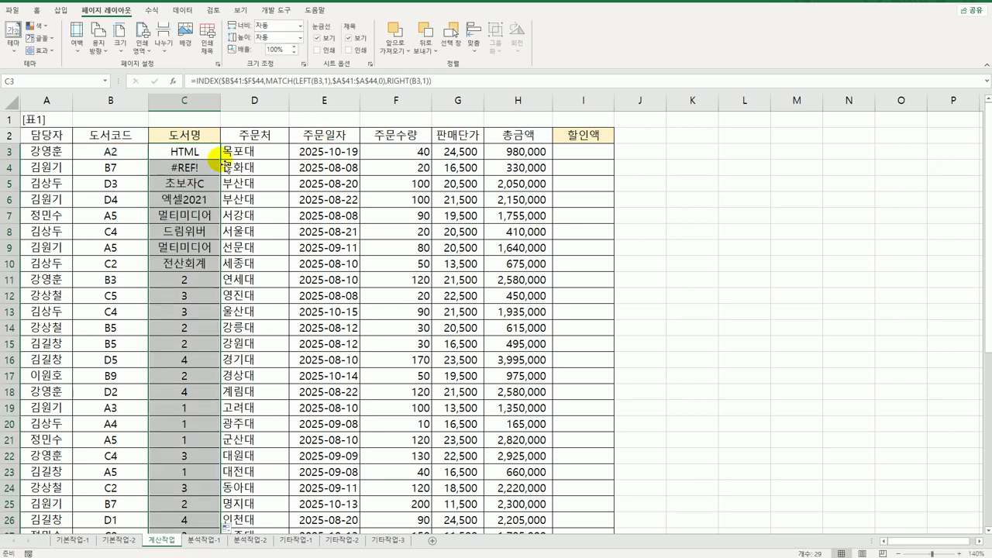
Check the 도서명 column for errors and wrap the INDEX formula in C3 in an IFERROR function
{"action": "left_click", "coordinate": [183, 169]}
{"action": "scroll", "coordinate": [194, 284], "scroll_direction": "down", "scroll_amount": 3}
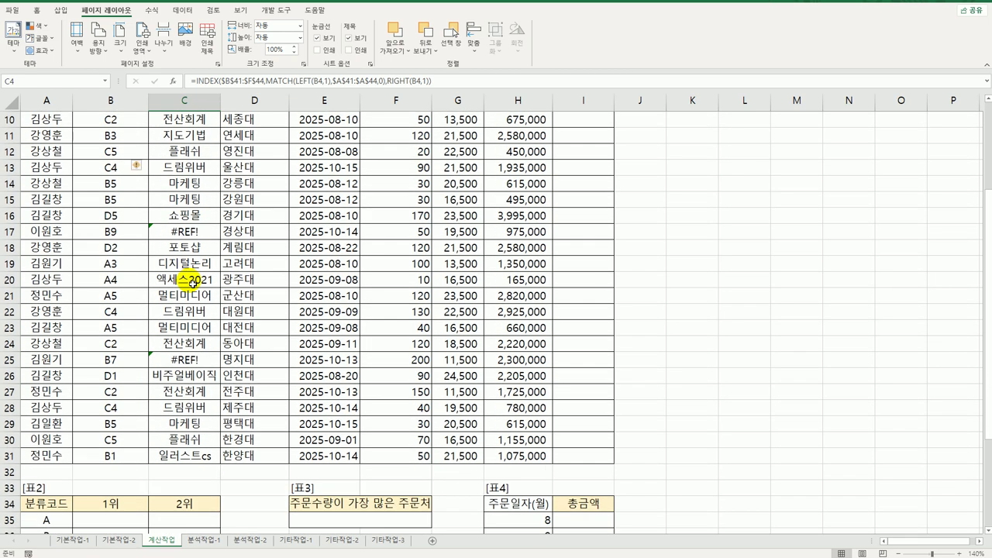
{"action": "scroll", "coordinate": [192, 284], "scroll_direction": "up", "scroll_amount": 3}
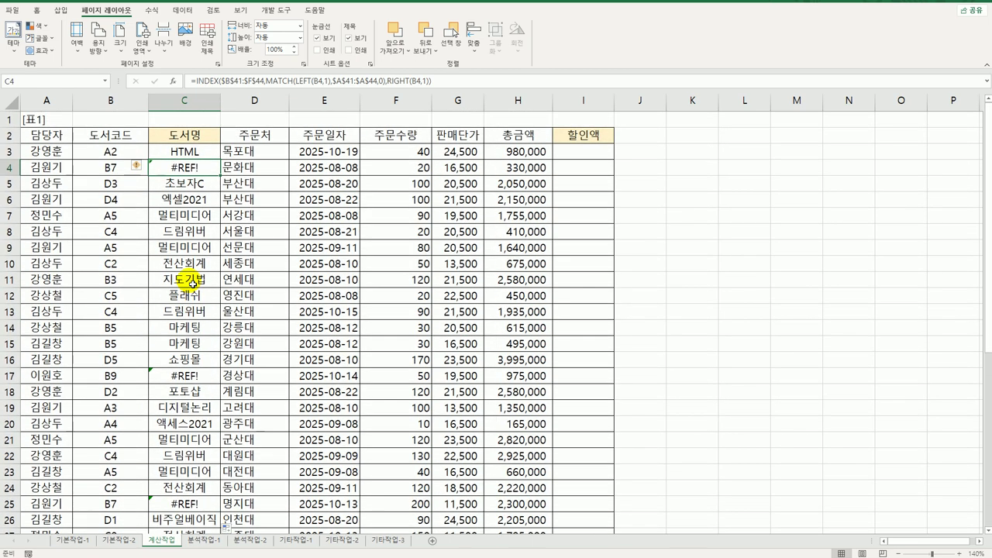
{"action": "left_click", "coordinate": [192, 153]}
{"action": "double_click", "coordinate": [192, 153]}
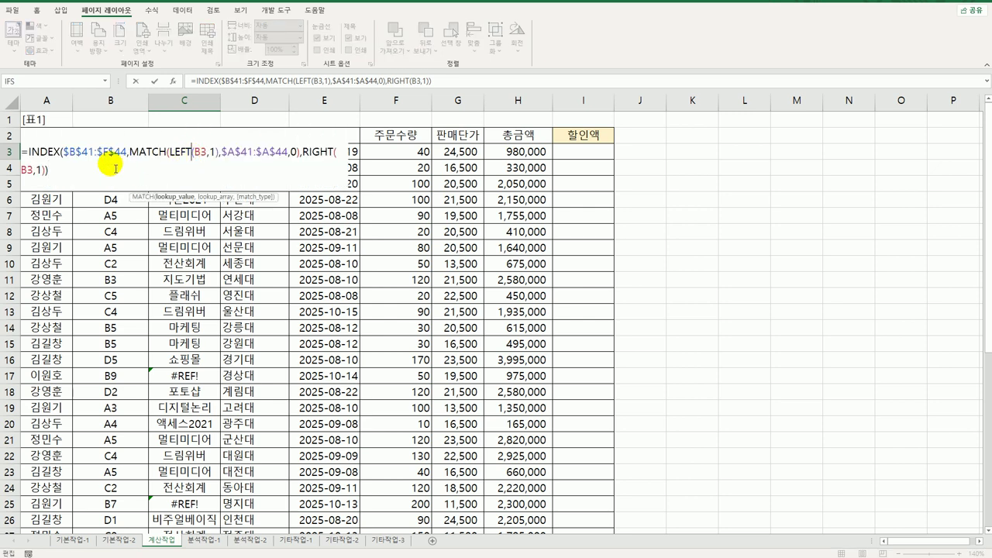
{"action": "left_click", "coordinate": [31, 151]}
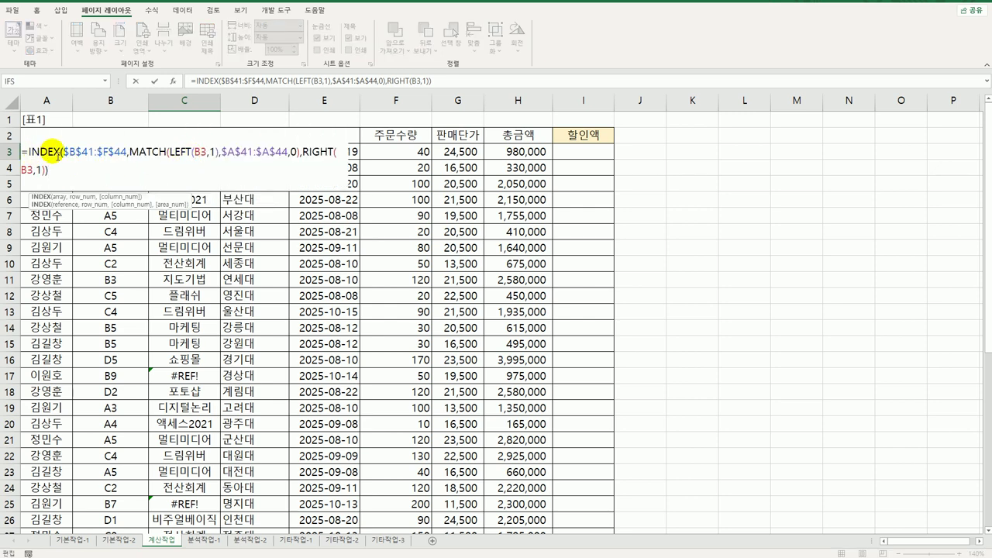
{"action": "type", "text": "if"}
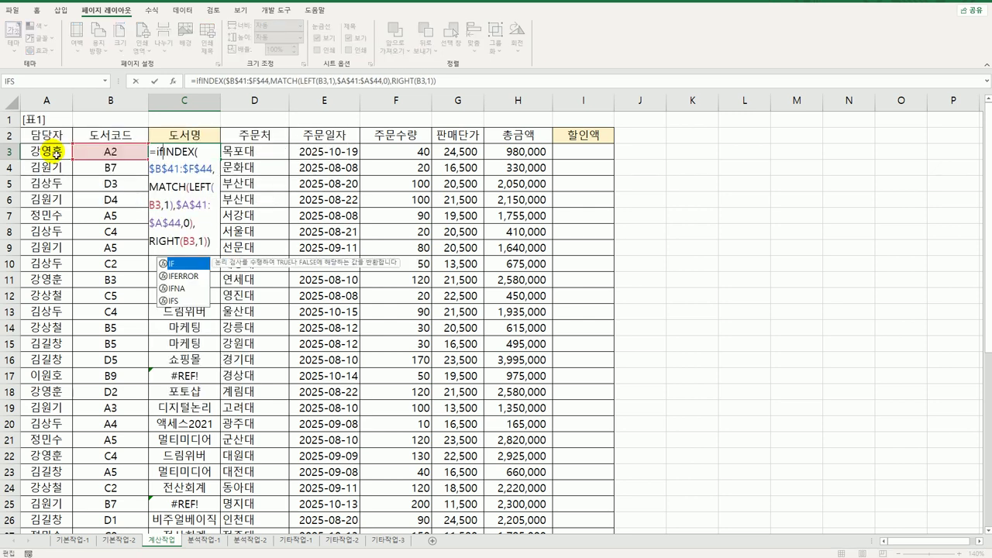
{"action": "key", "text": "Down"}
{"action": "key", "text": "Tab"}
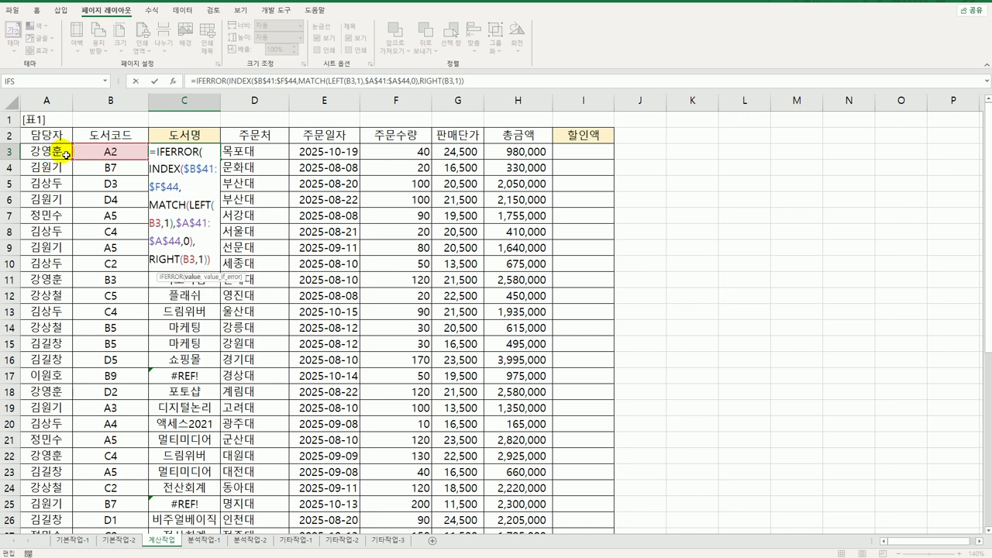
Complete the IFERROR formula with "-" as the value for errors and copy it down the 도서명 column
{"action": "left_click", "coordinate": [211, 259]}
{"action": "type", "text": ","}
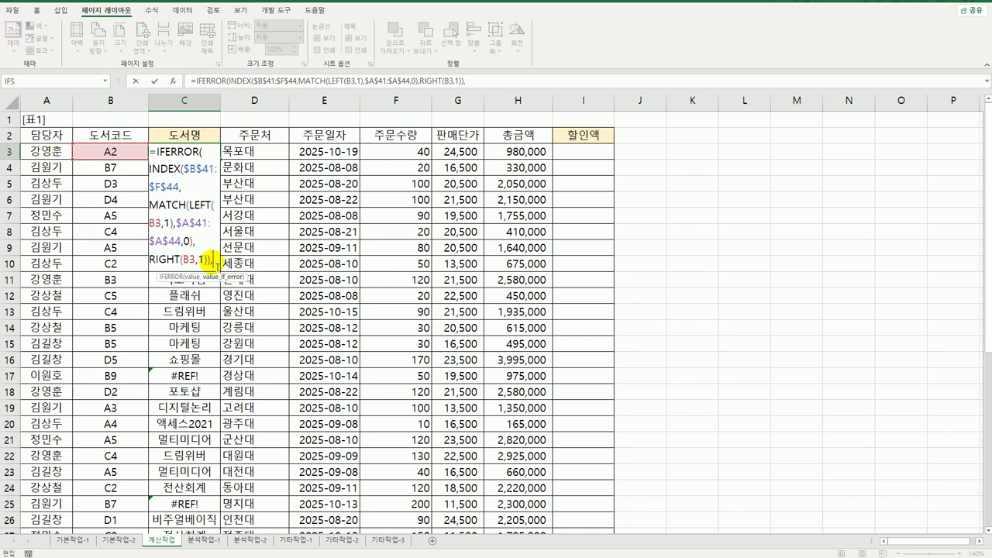
{"action": "type", "text": "\"-"}
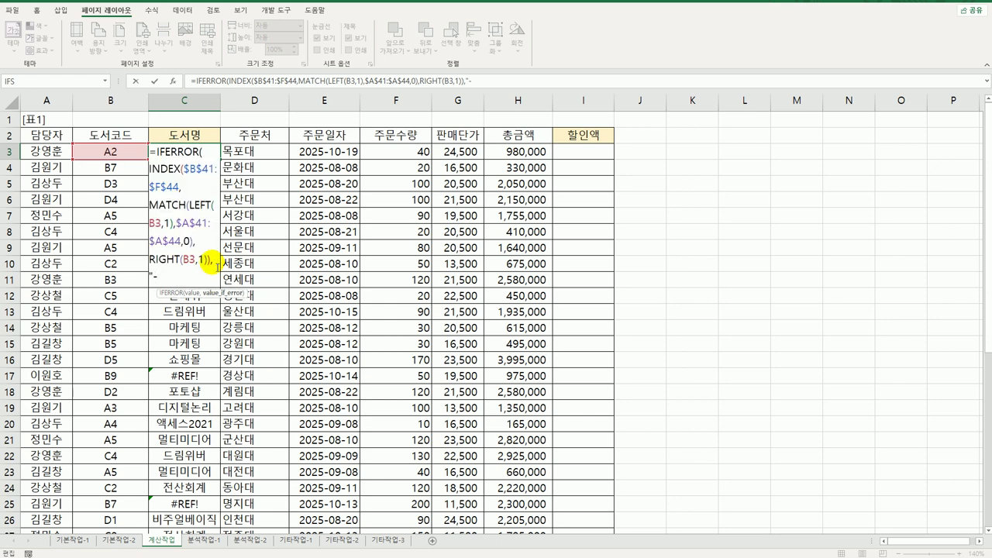
{"action": "type", "text": "\")"}
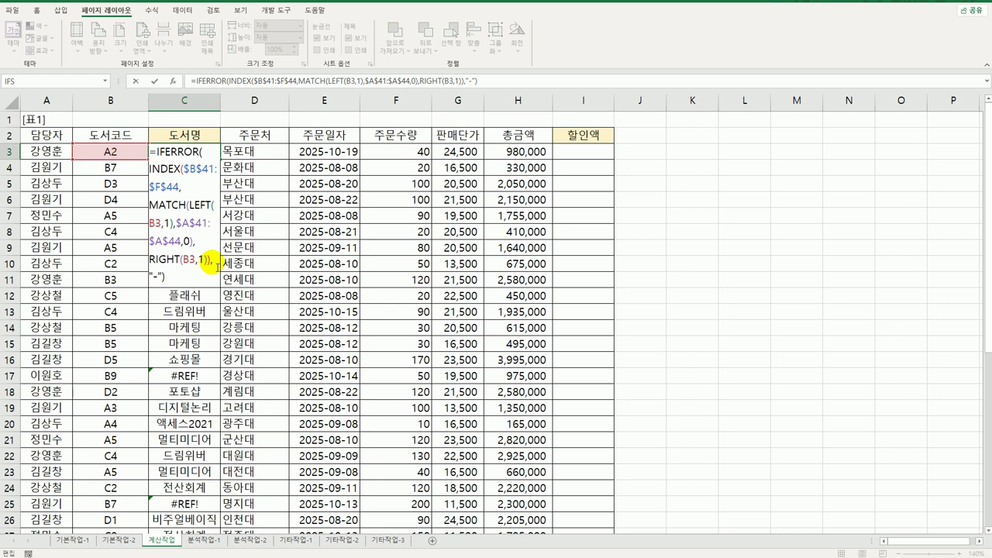
{"action": "key", "text": "Return"}
{"action": "left_click", "coordinate": [198, 154]}
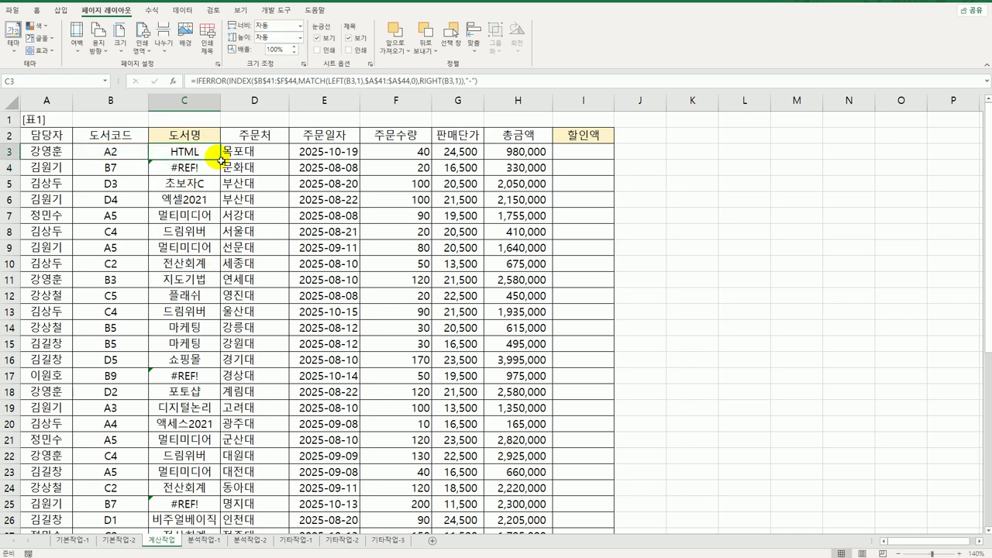
{"action": "double_click", "coordinate": [221, 160]}
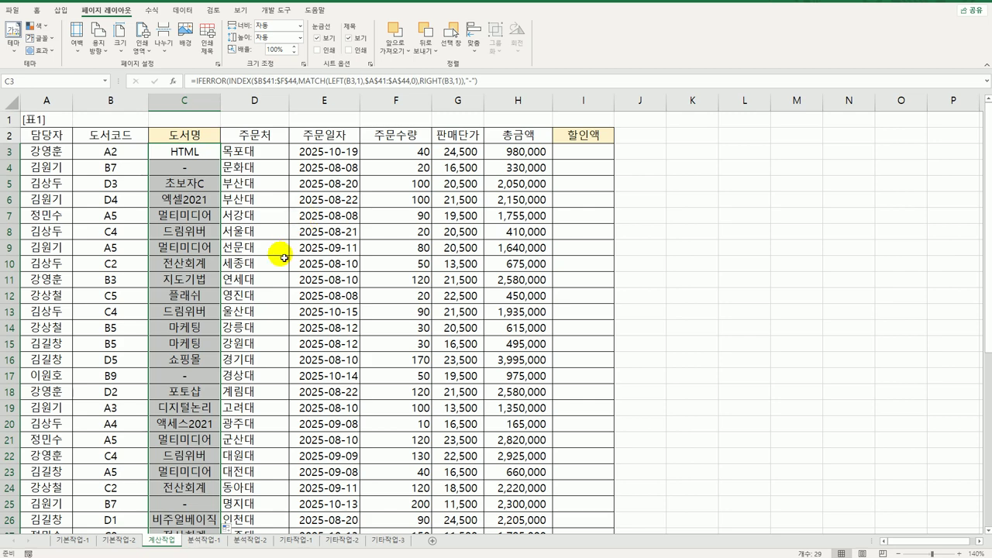
Select B35:C35, the 1위 and 2위 cells of 분류코드 A in 표2, and begin a SMALL formula with a nested IF
{"action": "scroll", "coordinate": [284, 257], "scroll_direction": "down", "scroll_amount": 6}
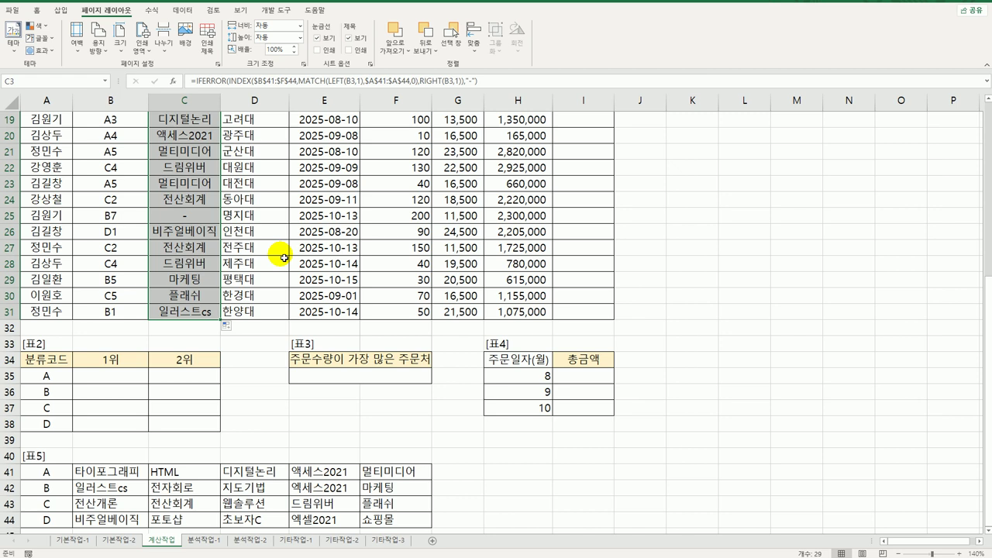
{"action": "left_click", "coordinate": [114, 366]}
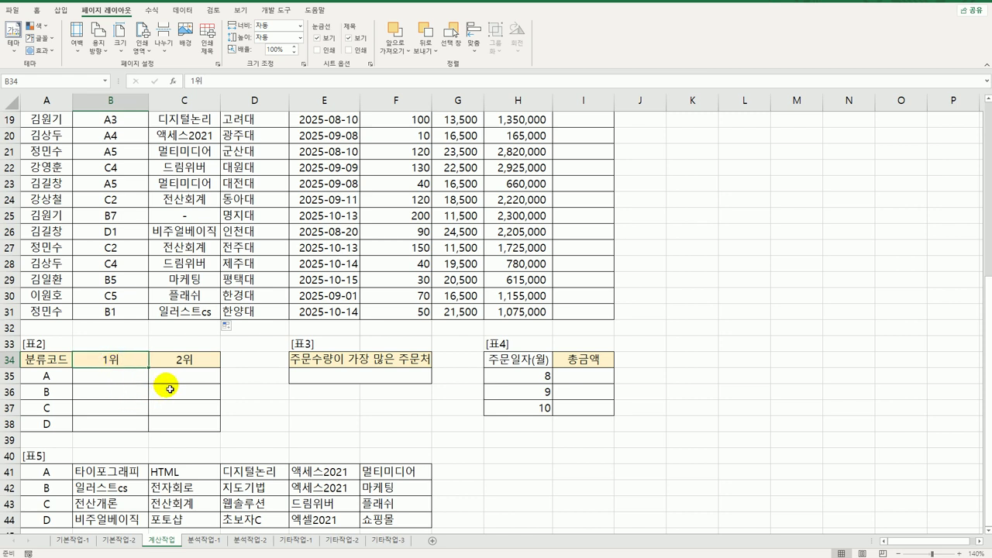
{"action": "left_click", "coordinate": [185, 363]}
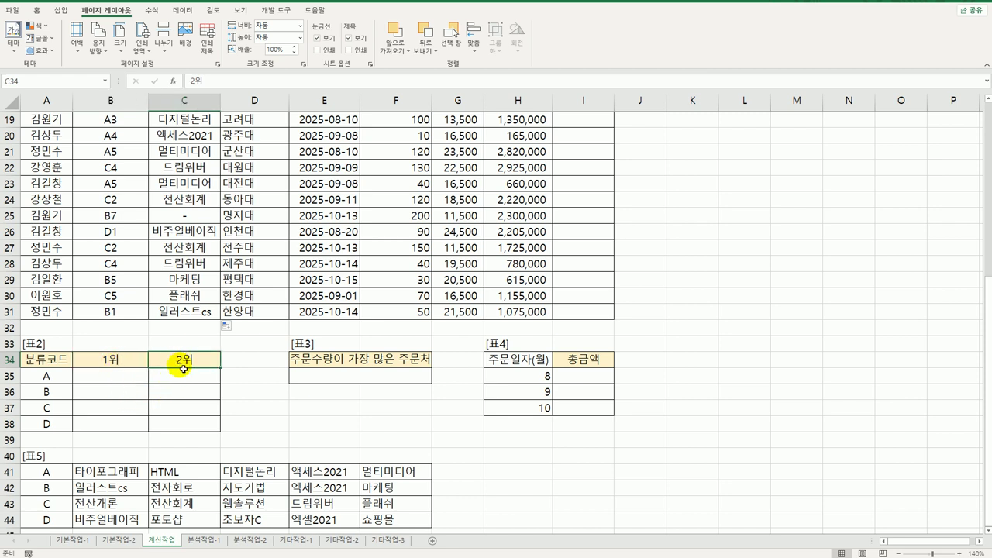
{"action": "left_click", "coordinate": [117, 367]}
{"action": "left_click", "coordinate": [181, 369]}
{"action": "left_click_drag", "start_coordinate": [126, 377], "coordinate": [177, 380]}
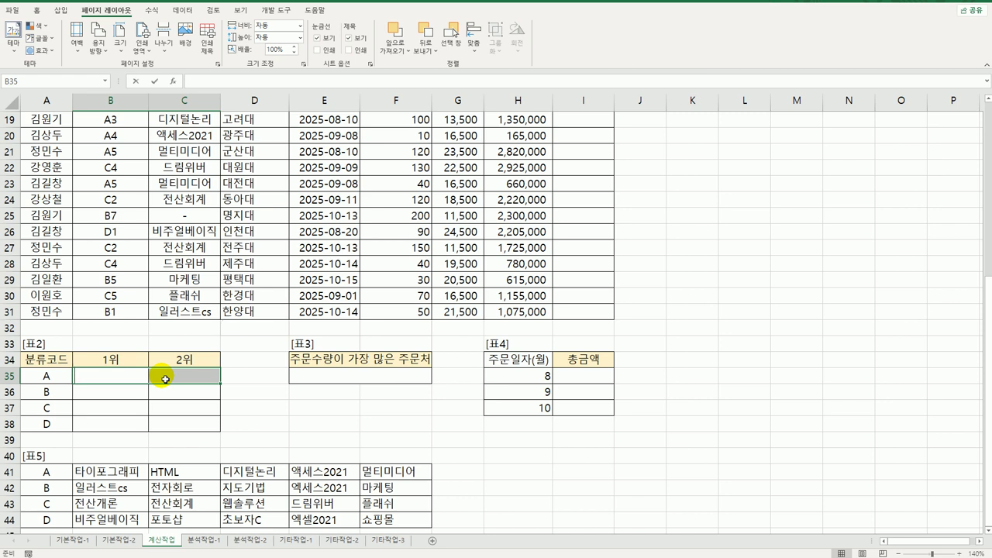
{"action": "type", "text": "=sm"}
{"action": "key", "text": "Tab"}
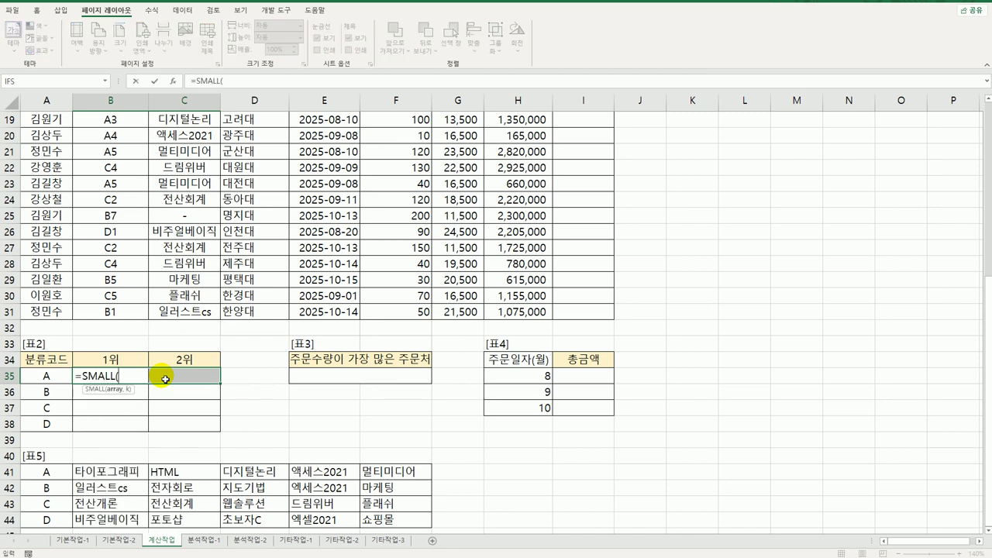
{"action": "type", "text": "if("}
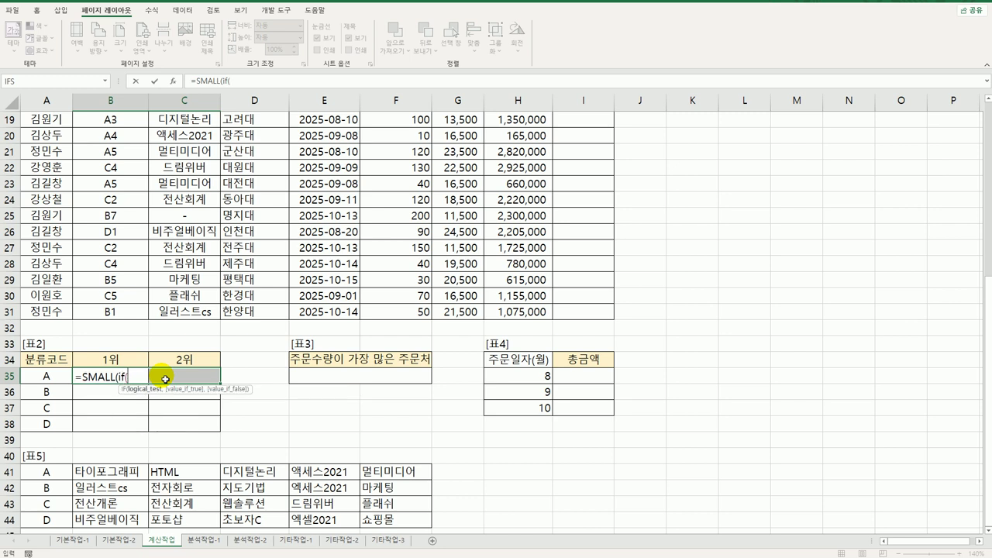
Start the IF condition with a LEFT function taking 1 character from the absolute 도서코드 range $B$3:$B$31
{"action": "type", "text": "left"}
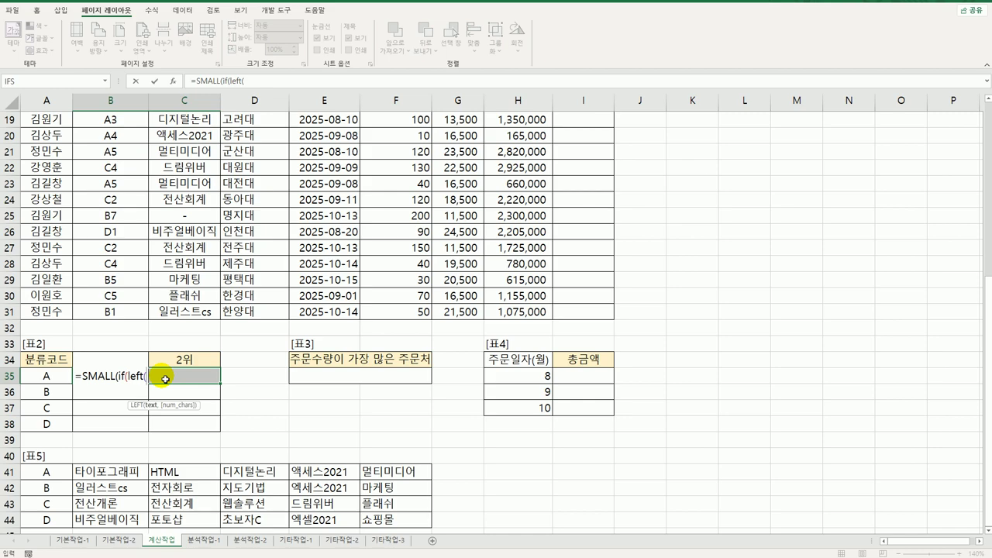
{"action": "type", "text": "("}
{"action": "scroll", "coordinate": [165, 379], "scroll_direction": "up", "scroll_amount": 6}
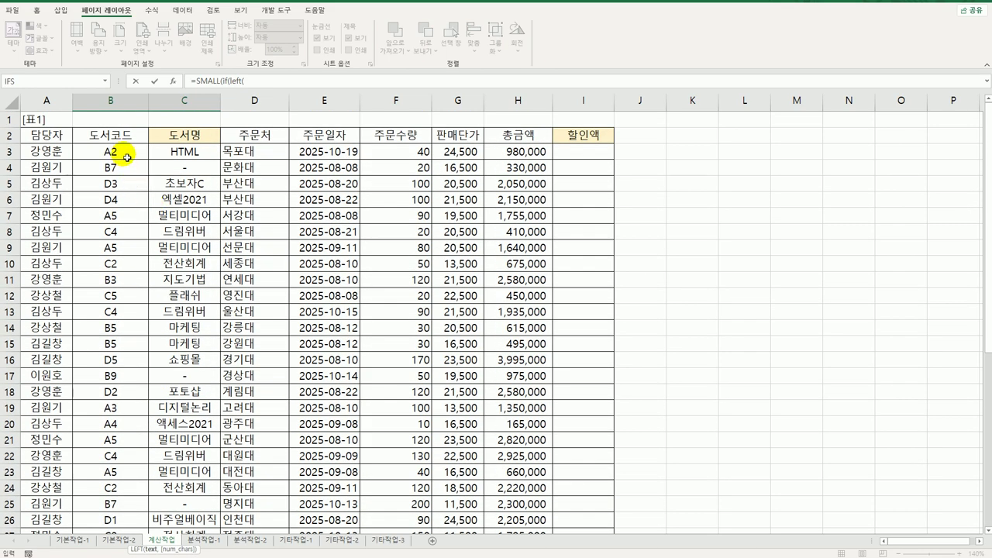
{"action": "left_click_drag", "start_coordinate": [127, 158], "coordinate": [121, 504]}
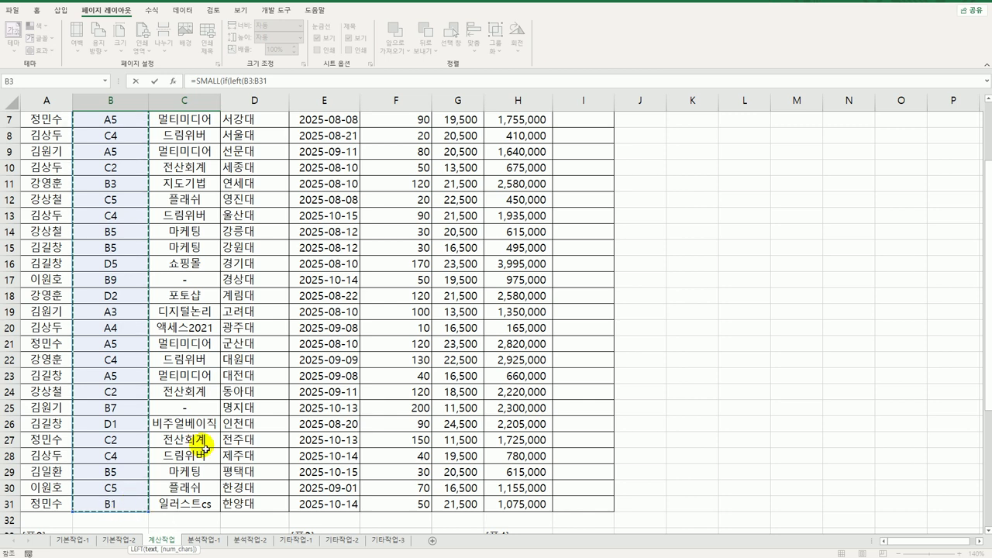
{"action": "scroll", "coordinate": [205, 448], "scroll_direction": "down", "scroll_amount": 3}
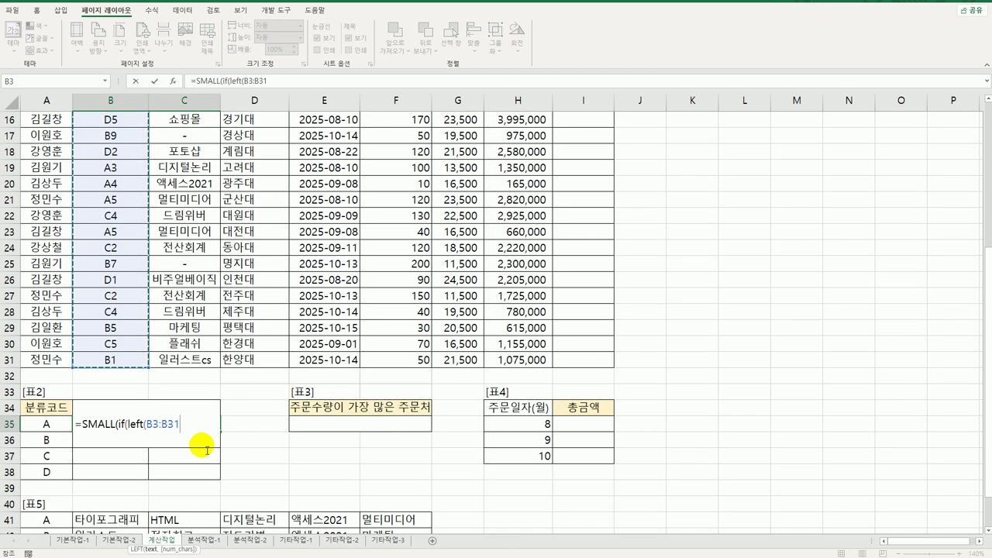
{"action": "key", "text": "F4"}
{"action": "type", "text": ","}
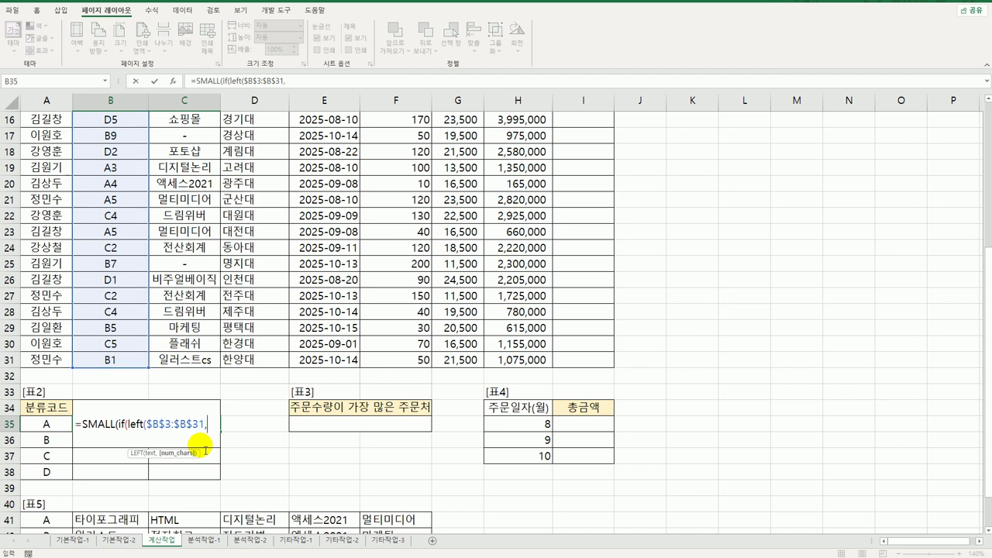
{"action": "type", "text": "1)"}
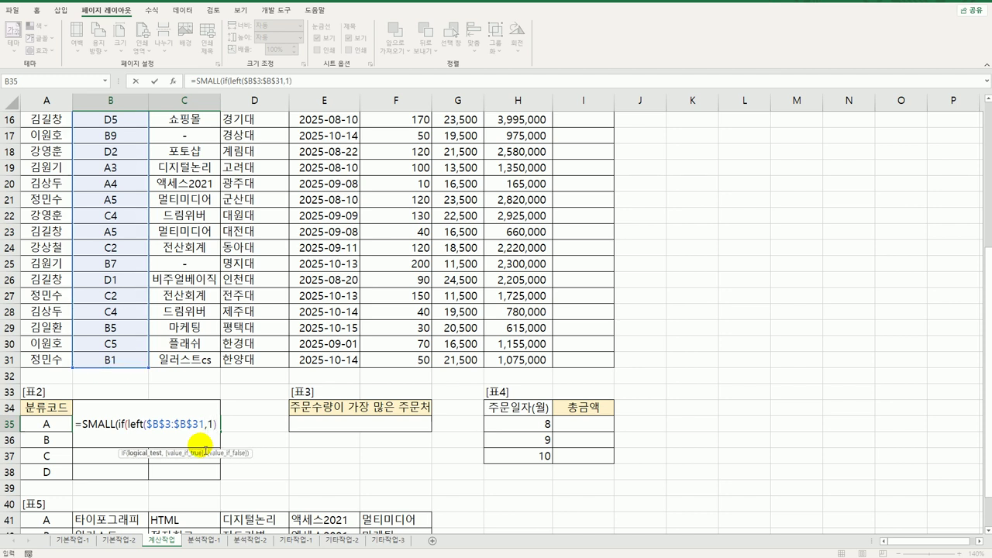
Compare the LEFT result with the 분류코드 in $A35, fixing only the column, to complete the IF condition
{"action": "type", "text": "="}
{"action": "left_click", "coordinate": [64, 426]}
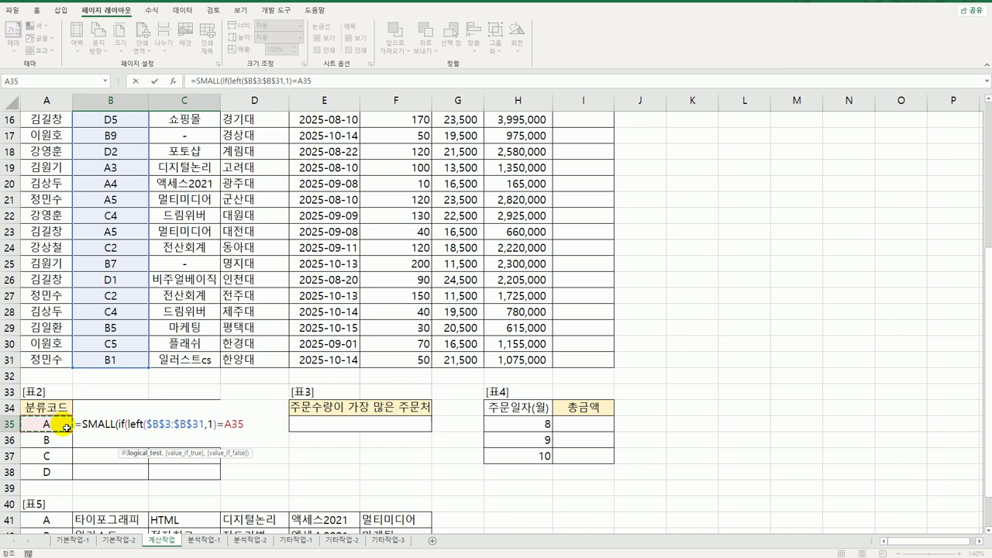
{"action": "key", "text": "F4"}
{"action": "key", "text": "F4"}
{"action": "key", "text": "F4"}
{"action": "type", "text": ","}
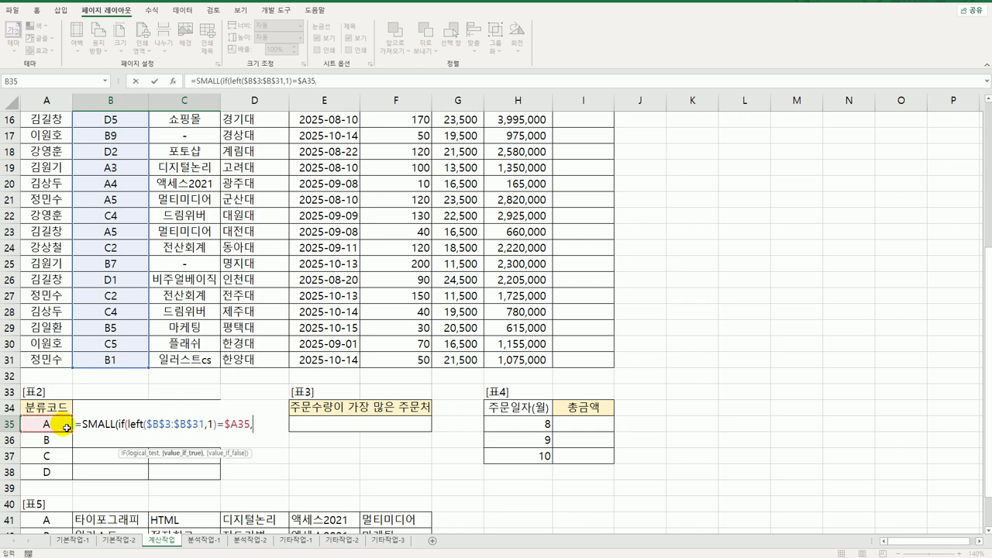
Give IF the absolute 총금액 range $H$3:$H$31 as its value if true and close the IF function
{"action": "scroll", "coordinate": [217, 372], "scroll_direction": "up", "scroll_amount": 5}
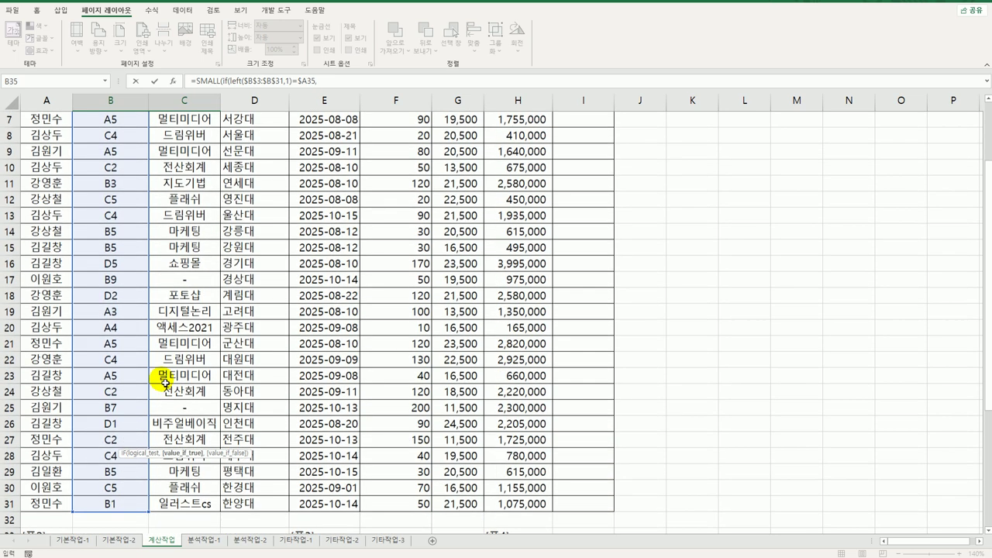
{"action": "left_click_drag", "start_coordinate": [511, 155], "coordinate": [504, 510]}
{"action": "scroll", "coordinate": [504, 504], "scroll_direction": "down", "scroll_amount": 3}
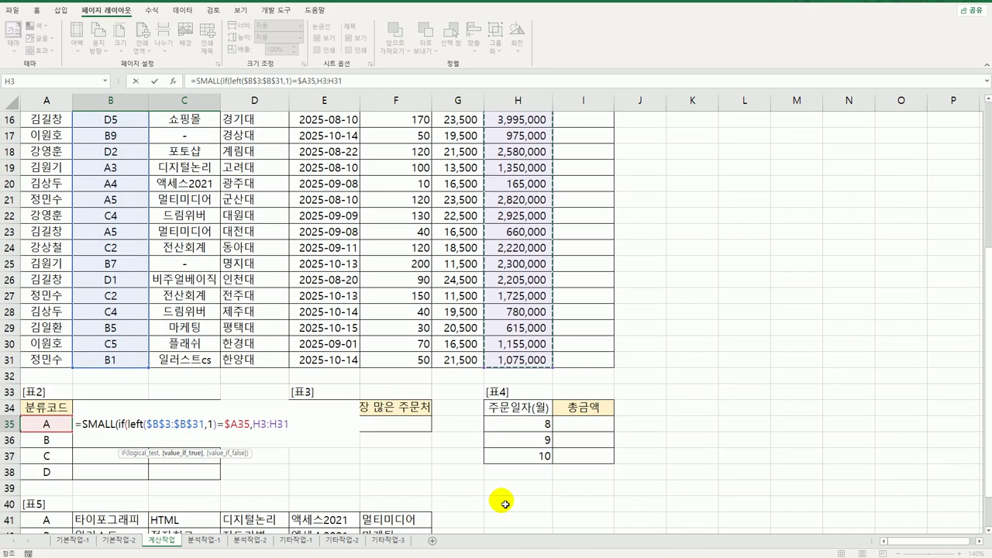
{"action": "key", "text": "F4"}
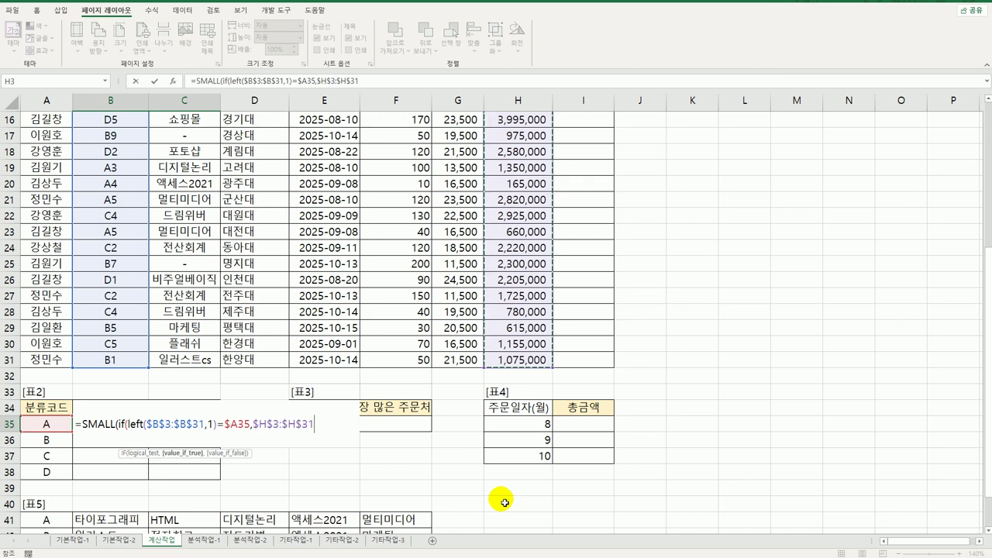
{"action": "type", "text": ")"}
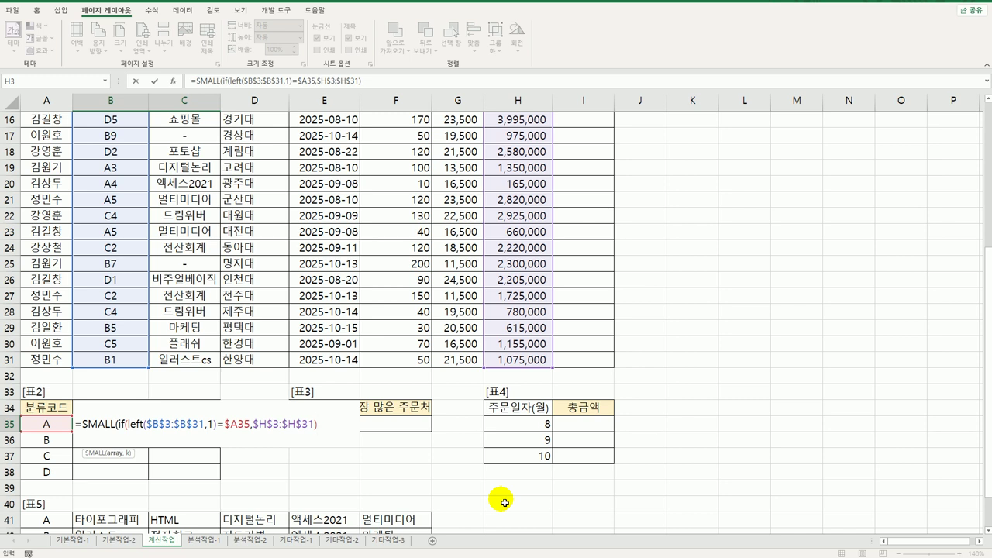
Set SMALL's k to {1,2}, enter the formula as an array formula in B35:C35 and copy it down to row 38
{"action": "type", "text": ",{1,2}"}
{"action": "type", "text": ")"}
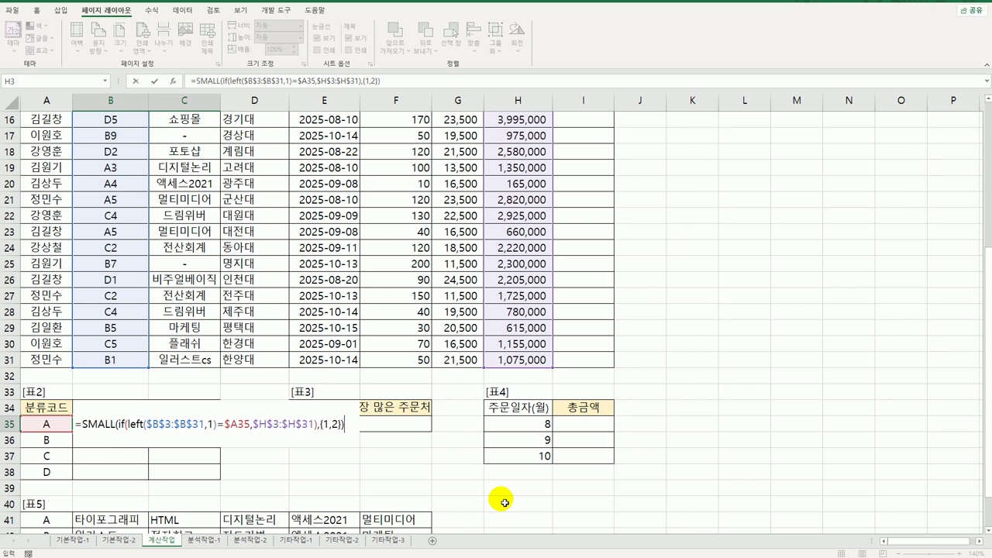
{"action": "key", "text": "ctrl+shift+Return"}
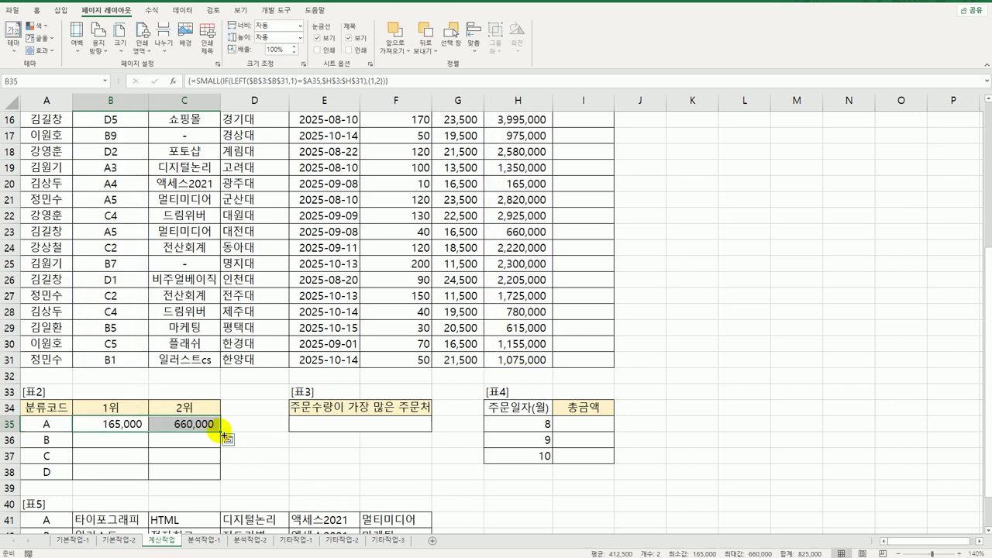
{"action": "left_click_drag", "start_coordinate": [221, 434], "coordinate": [215, 474]}
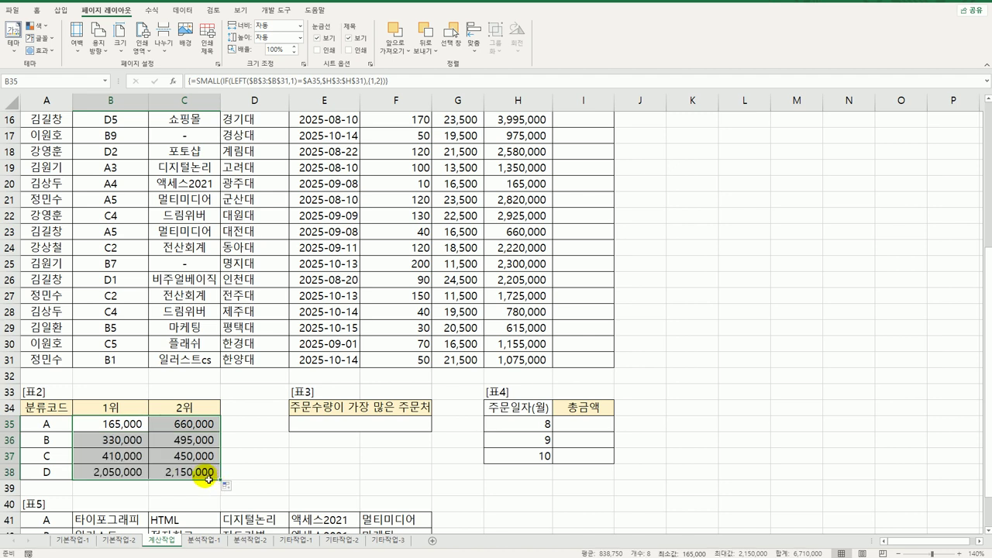
{"action": "left_click", "coordinate": [208, 476]}
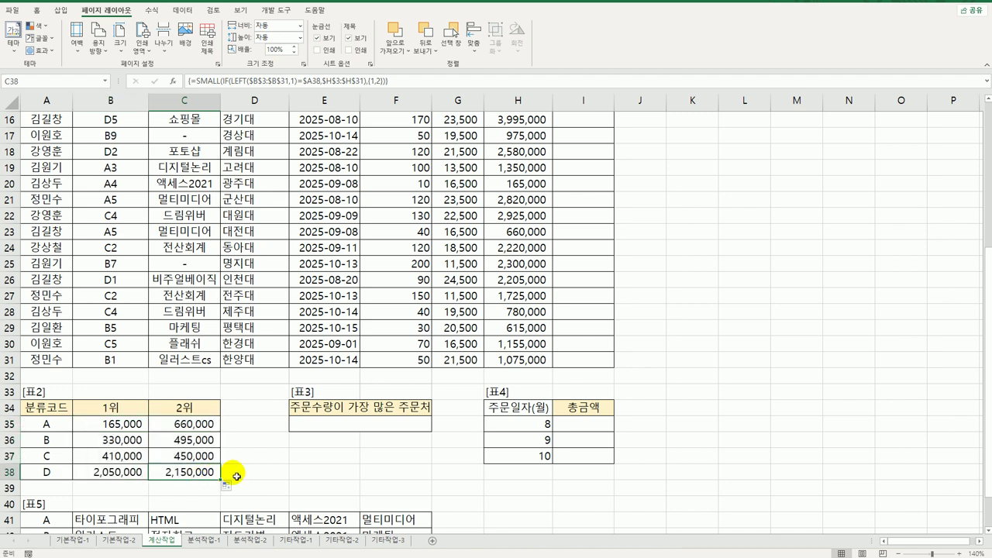
In 표3's result cell E35, start an XMATCH formula with MAX(F3:F31) of the 주문수량 column as the lookup value
{"action": "left_click", "coordinate": [419, 430]}
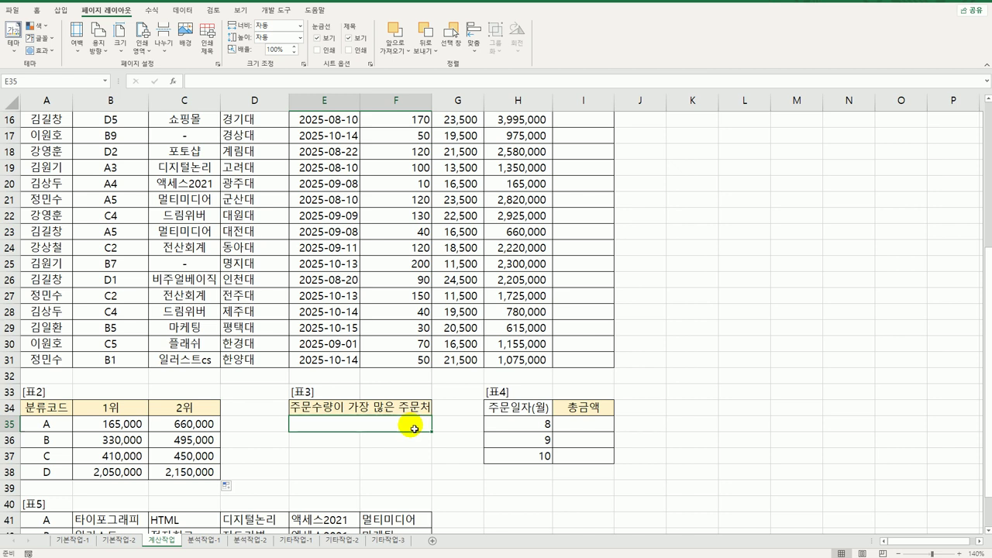
{"action": "type", "text": "="}
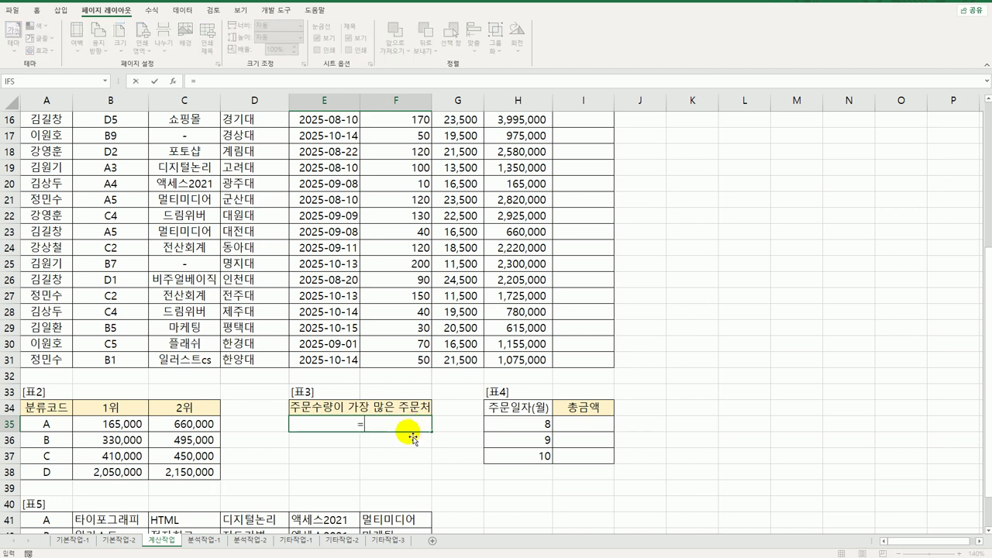
{"action": "type", "text": "m"}
{"action": "key", "text": "BackSpace"}
{"action": "type", "text": "xm"}
{"action": "key", "text": "Tab"}
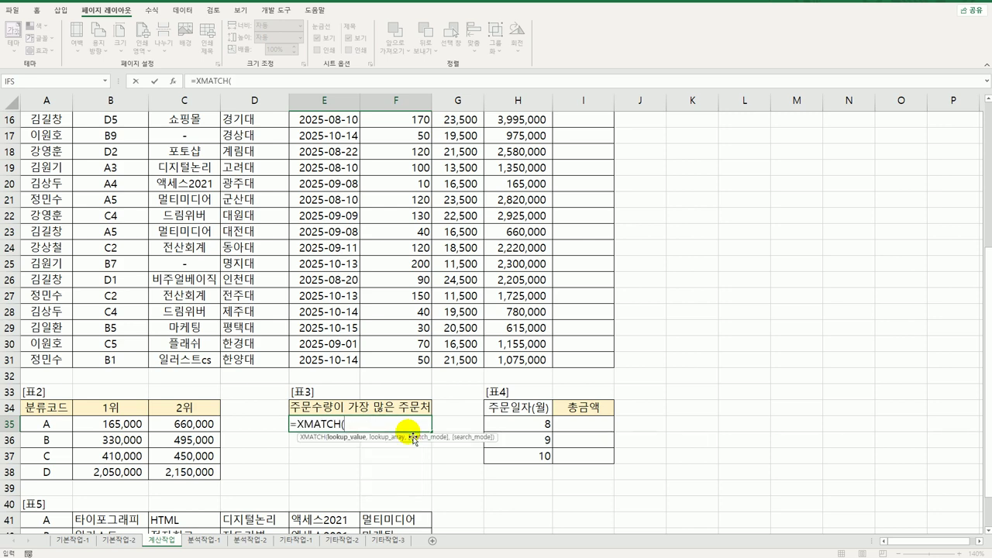
{"action": "type", "text": "max("}
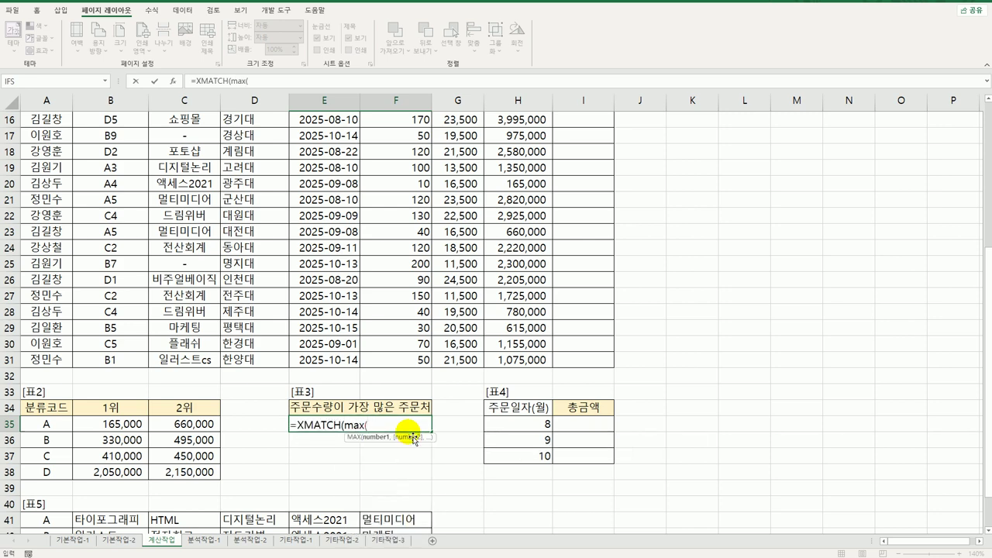
{"action": "scroll", "coordinate": [413, 411], "scroll_direction": "up", "scroll_amount": 5}
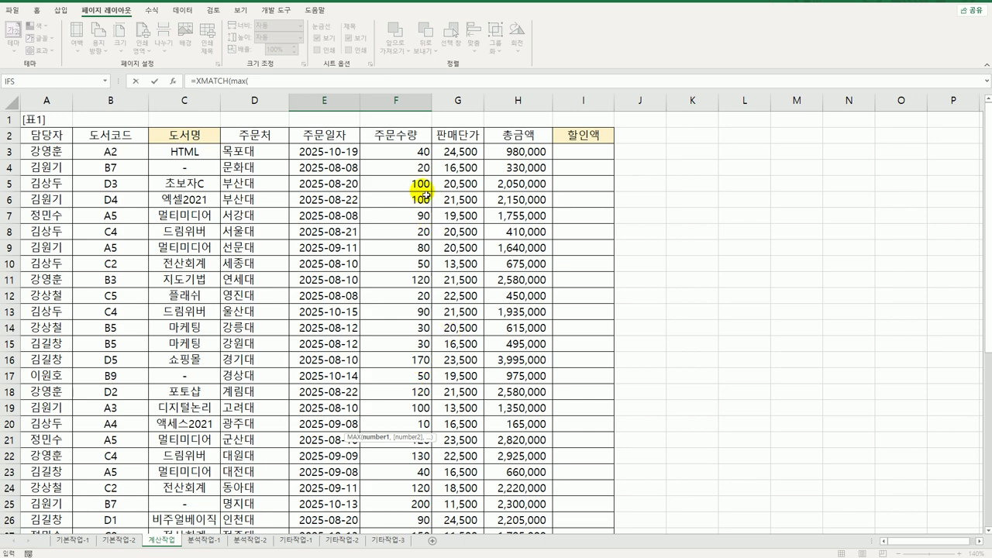
{"action": "left_click_drag", "start_coordinate": [418, 151], "coordinate": [409, 510]}
{"action": "type", "text": ")"}
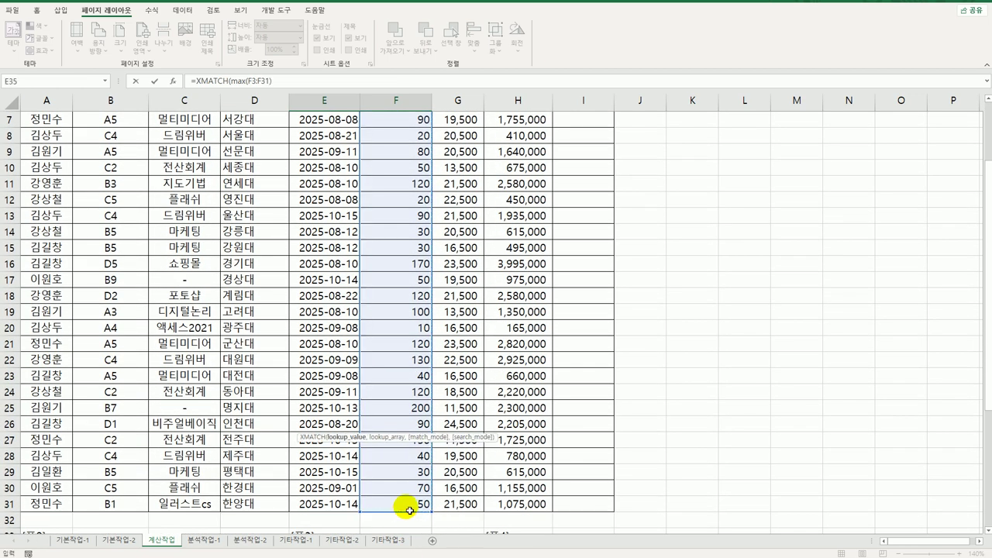
Give XMATCH the 주문수량 range F3:F31 as its lookup array
{"action": "type", "text": ","}
{"action": "scroll", "coordinate": [407, 500], "scroll_direction": "down", "scroll_amount": 4}
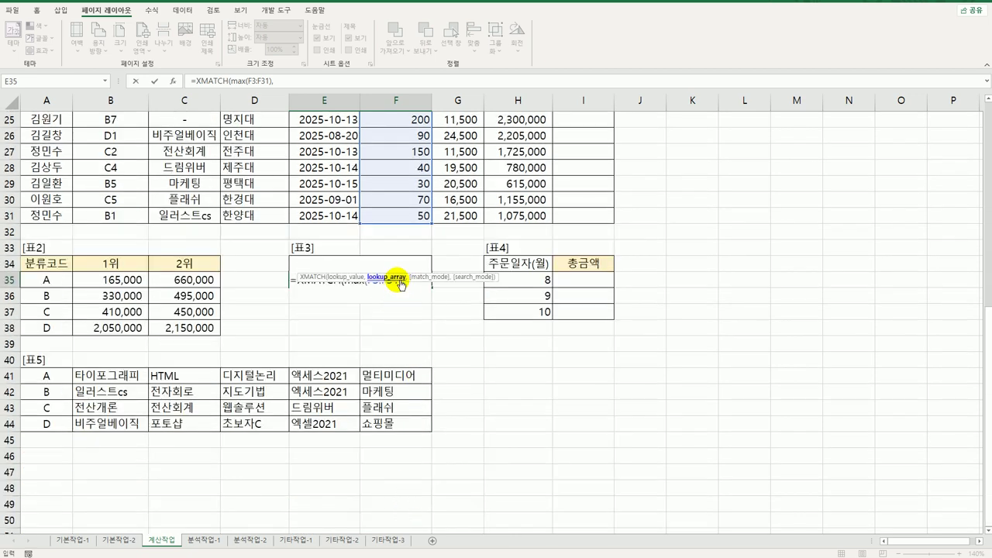
{"action": "scroll", "coordinate": [417, 225], "scroll_direction": "up", "scroll_amount": 6}
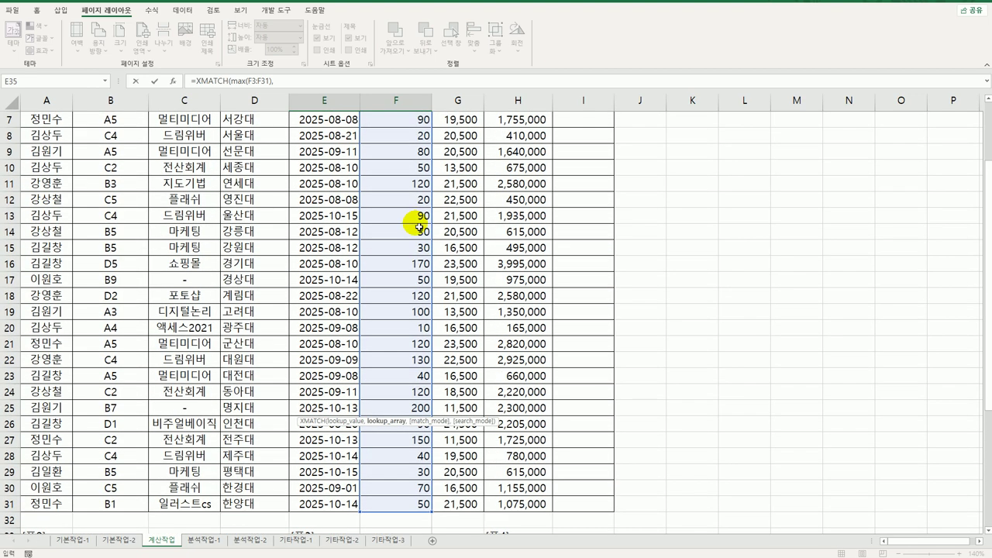
{"action": "scroll", "coordinate": [415, 225], "scroll_direction": "up", "scroll_amount": 2}
{"action": "left_click_drag", "start_coordinate": [400, 151], "coordinate": [418, 505]}
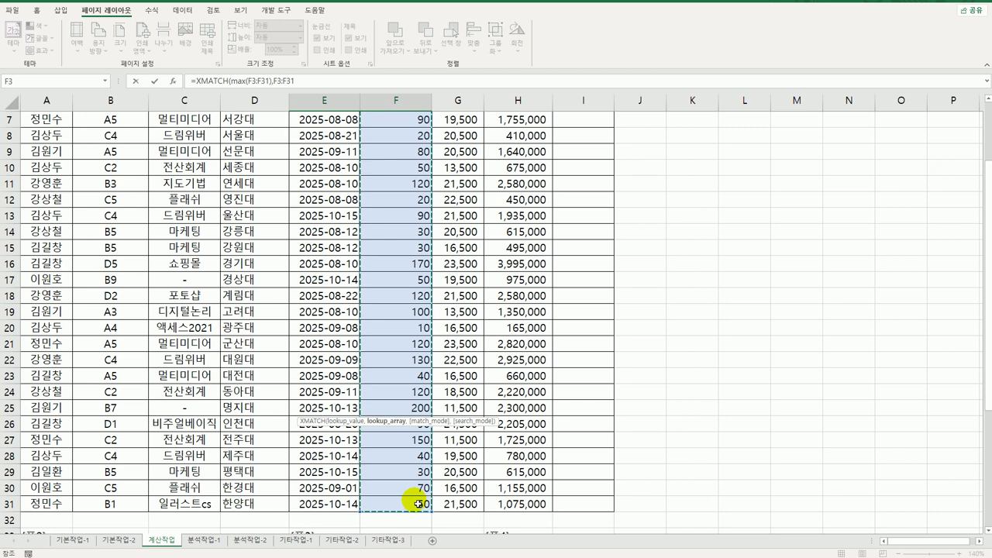
{"action": "scroll", "coordinate": [411, 508], "scroll_direction": "down", "scroll_amount": 3}
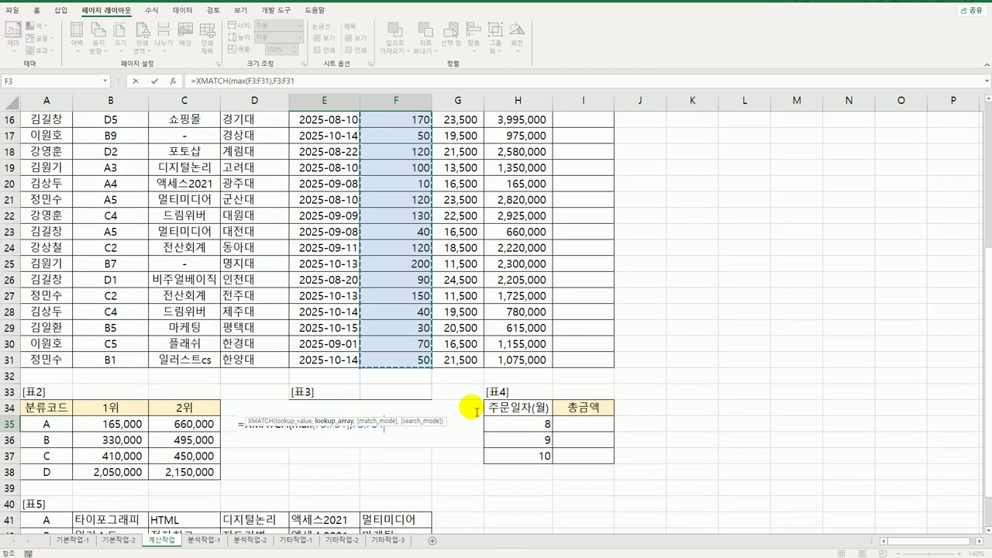
Set XMATCH's match mode to 0 for an exact match, close the function and enter the formula in E35
{"action": "type", "text": ")"}
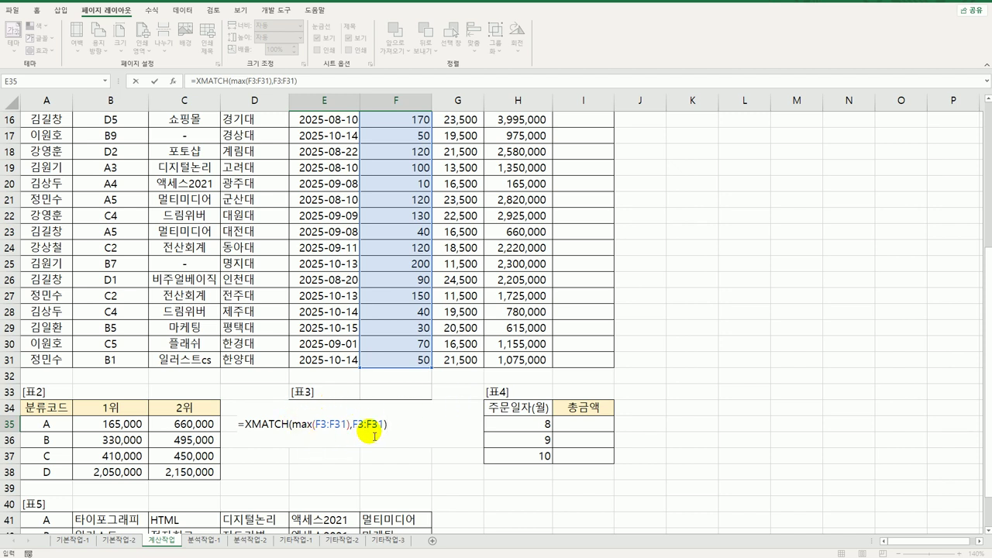
{"action": "key", "text": "Left"}
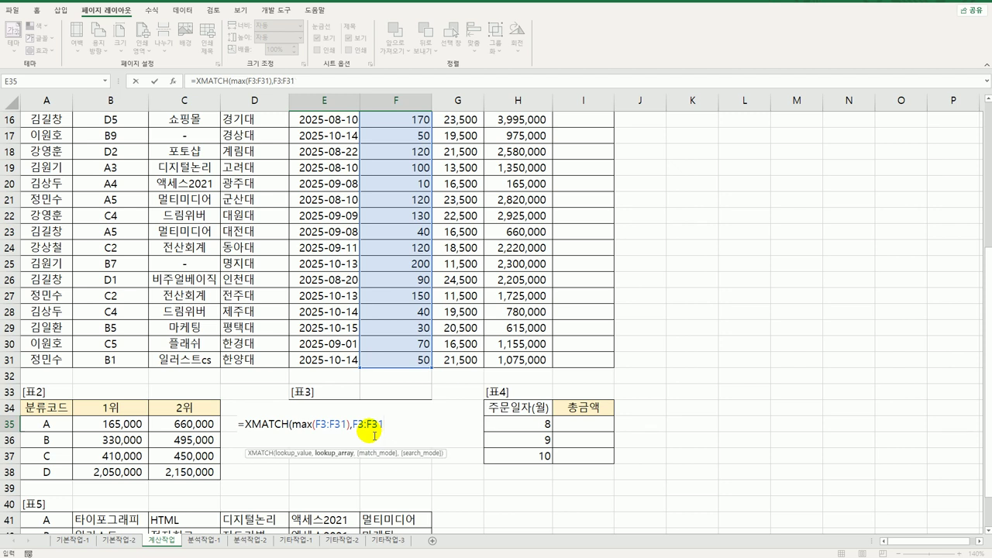
{"action": "type", "text": ","}
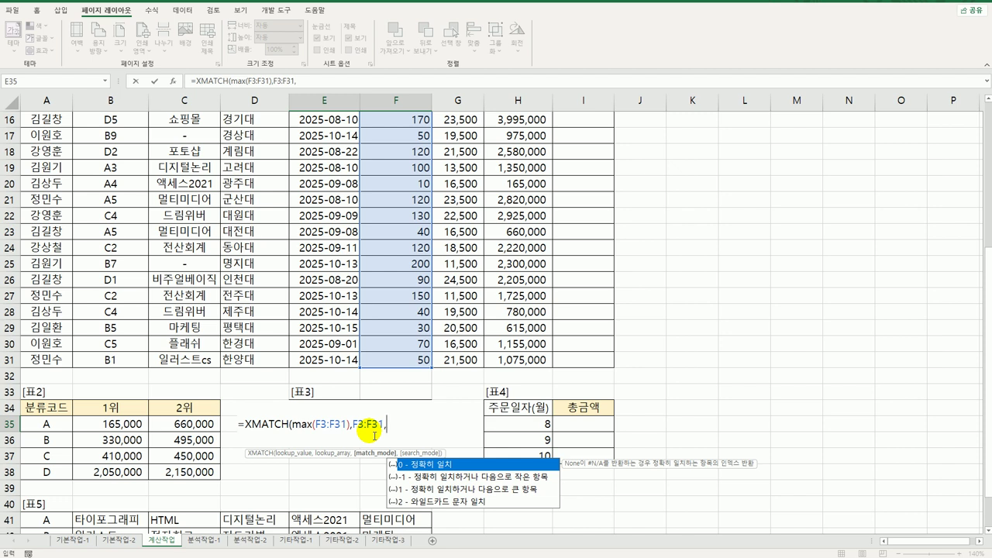
{"action": "type", "text": "0)"}
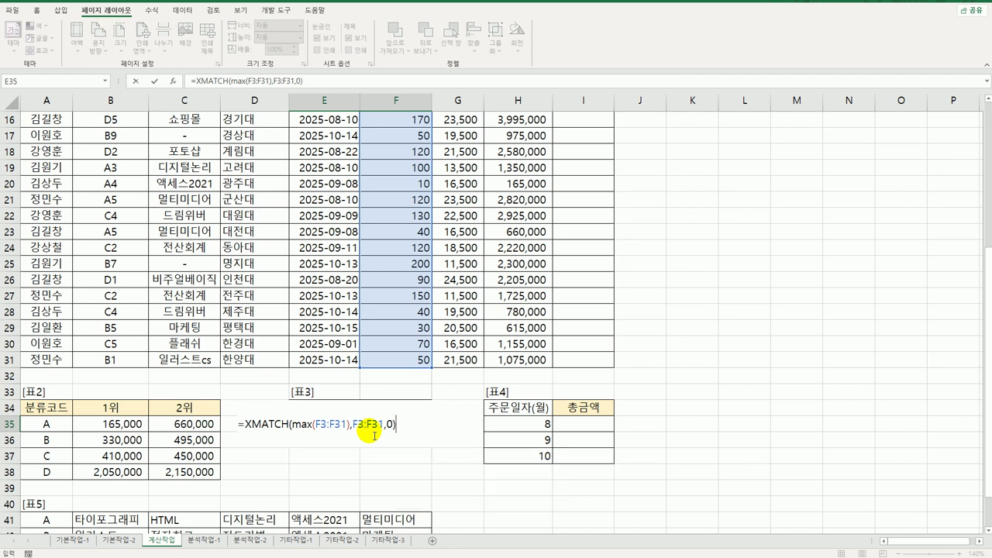
{"action": "key", "text": "Return"}
{"action": "key", "text": "Up"}
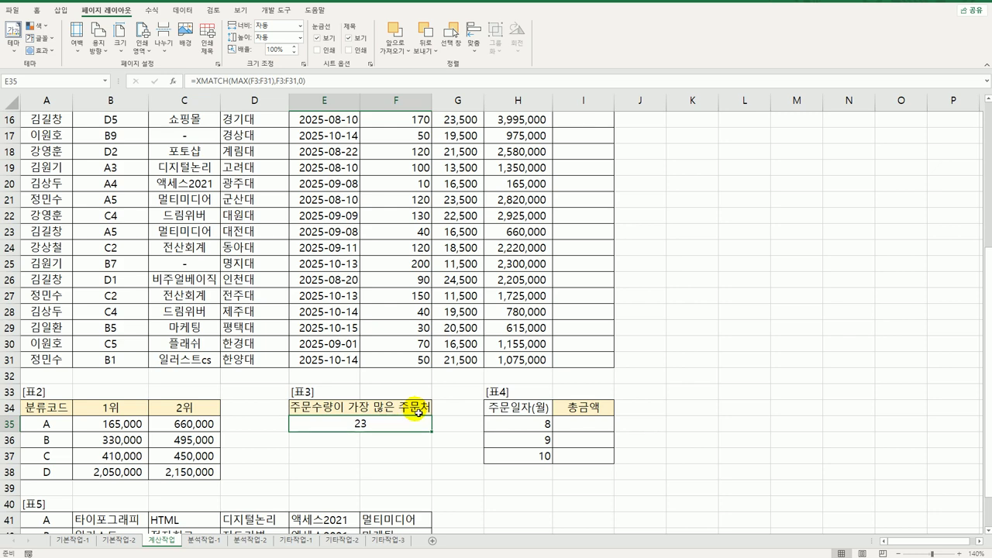
Reopen the formula in 표3's result cell E35 and insert an INDEX function in front of XMATCH
{"action": "scroll", "coordinate": [399, 382], "scroll_direction": "up", "scroll_amount": 1}
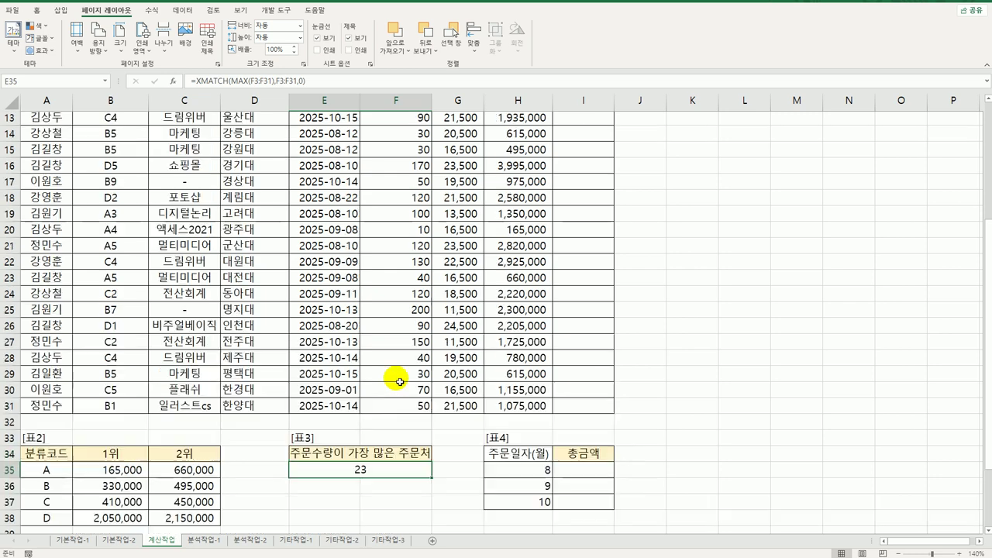
{"action": "scroll", "coordinate": [399, 381], "scroll_direction": "up", "scroll_amount": 4}
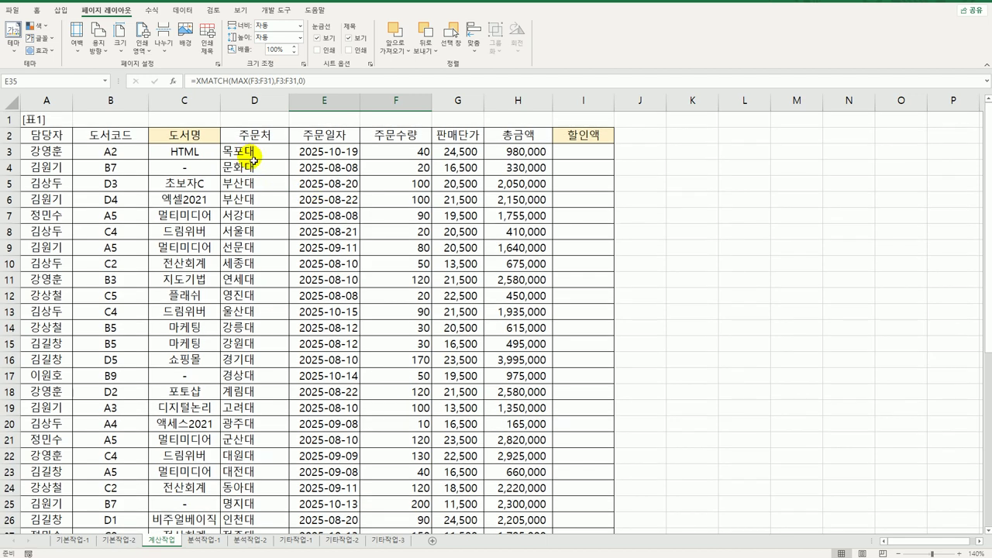
{"action": "left_click_drag", "start_coordinate": [253, 159], "coordinate": [265, 501]}
{"action": "scroll", "coordinate": [318, 490], "scroll_direction": "down", "scroll_amount": 6}
{"action": "left_click", "coordinate": [341, 287]}
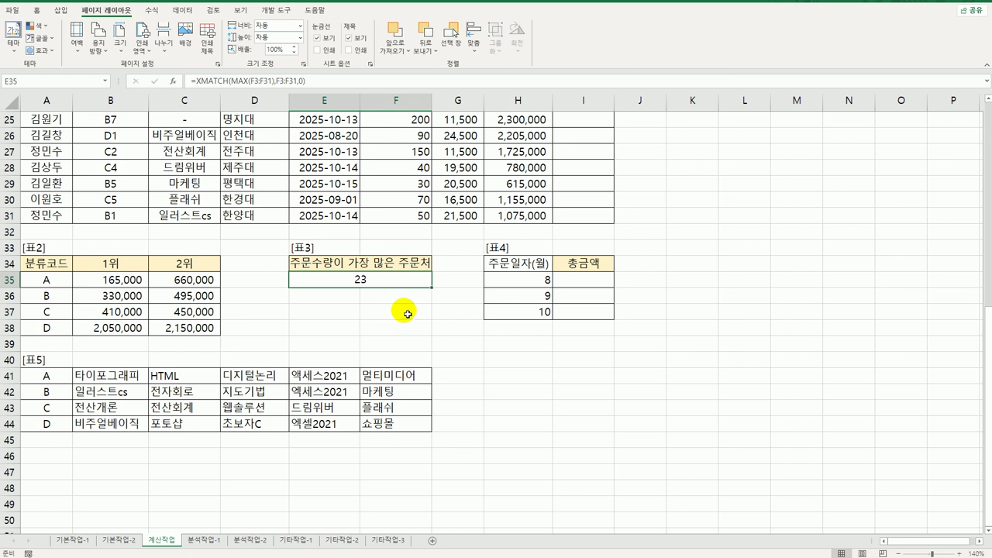
{"action": "double_click", "coordinate": [360, 278]}
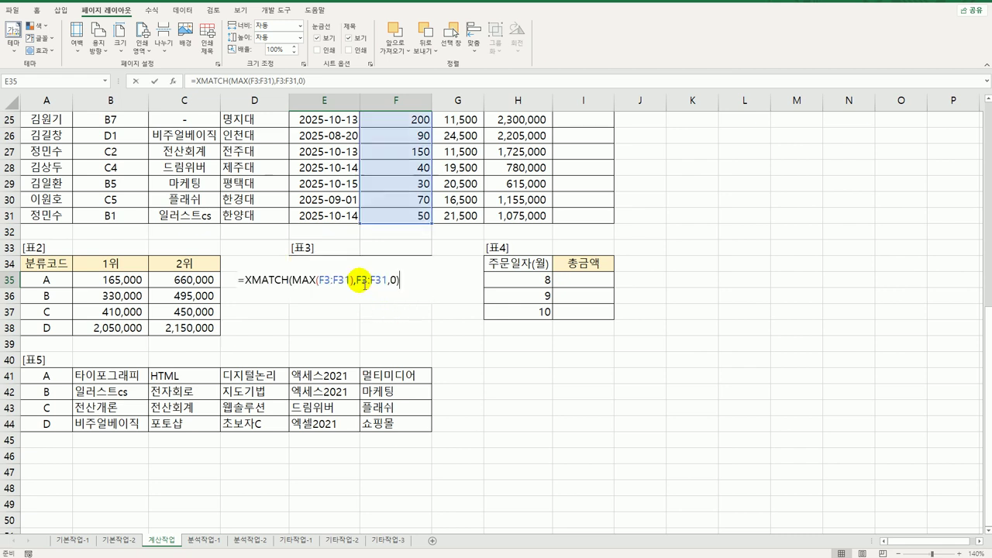
{"action": "left_click", "coordinate": [245, 280]}
{"action": "type", "text": "in"}
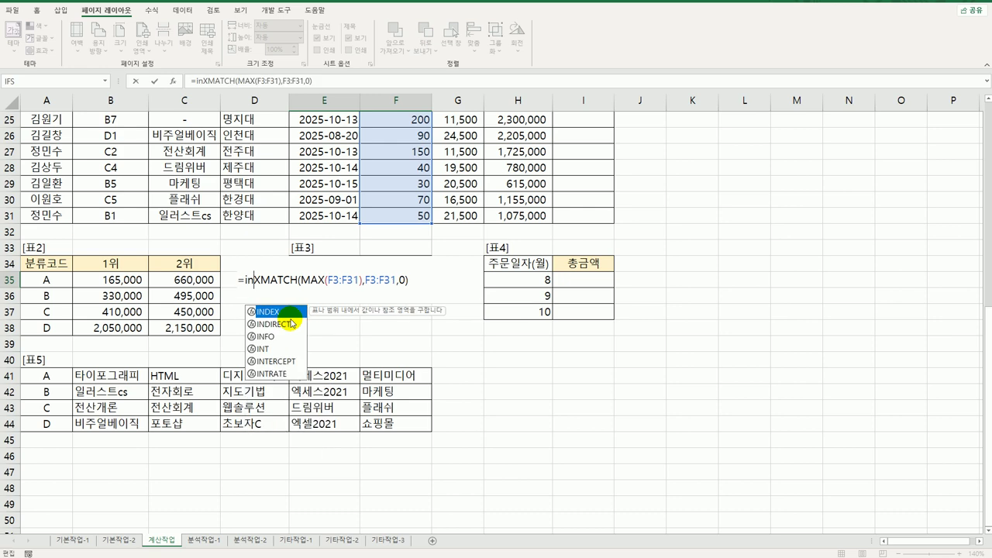
{"action": "key", "text": "Tab"}
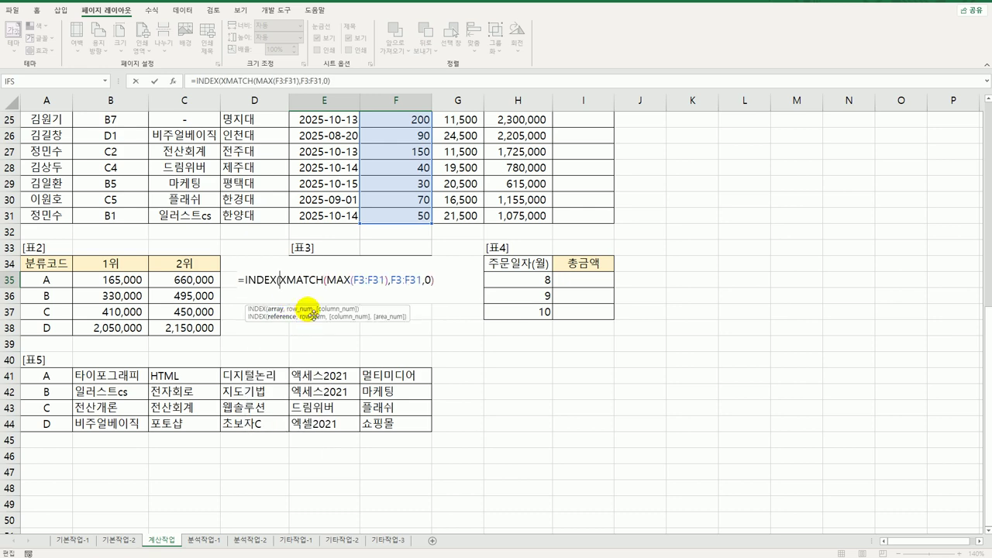
Give INDEX the 주문처 range D3:D31 as its array with XMATCH as the row number, close it and enter the formula
{"action": "scroll", "coordinate": [341, 266], "scroll_direction": "up", "scroll_amount": 6}
{"action": "scroll", "coordinate": [341, 266], "scroll_direction": "up", "scroll_amount": 2}
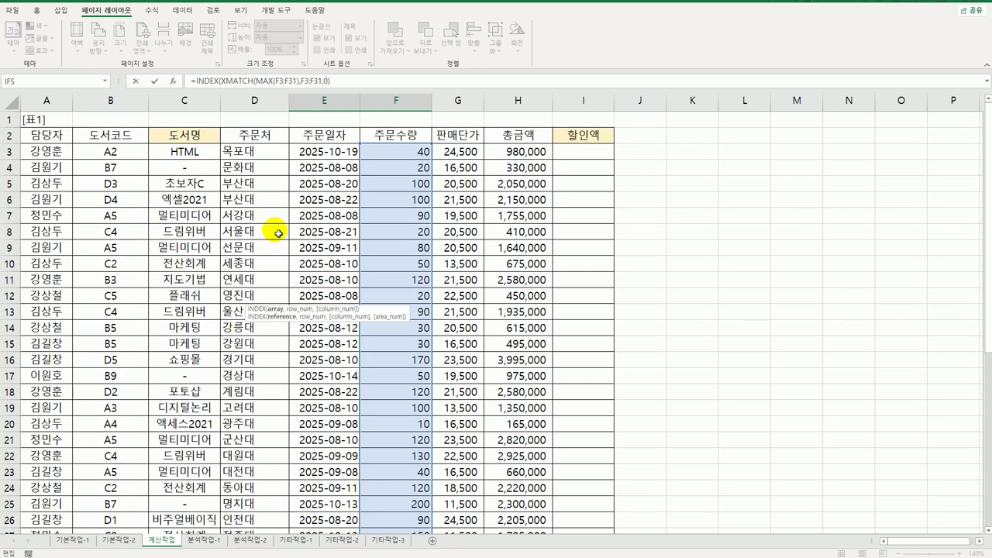
{"action": "left_click_drag", "start_coordinate": [274, 161], "coordinate": [256, 507]}
{"action": "type", "text": ","}
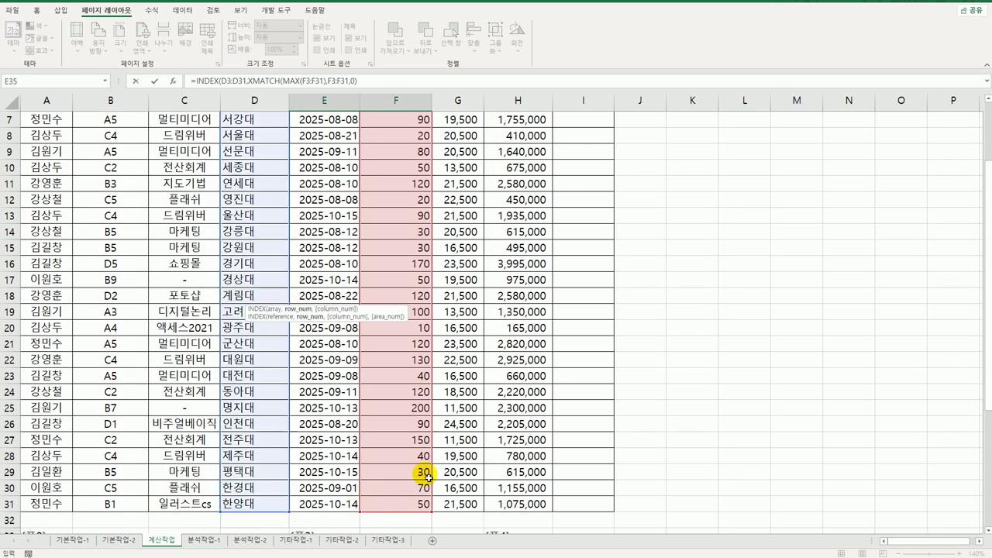
{"action": "scroll", "coordinate": [448, 480], "scroll_direction": "down", "scroll_amount": 6}
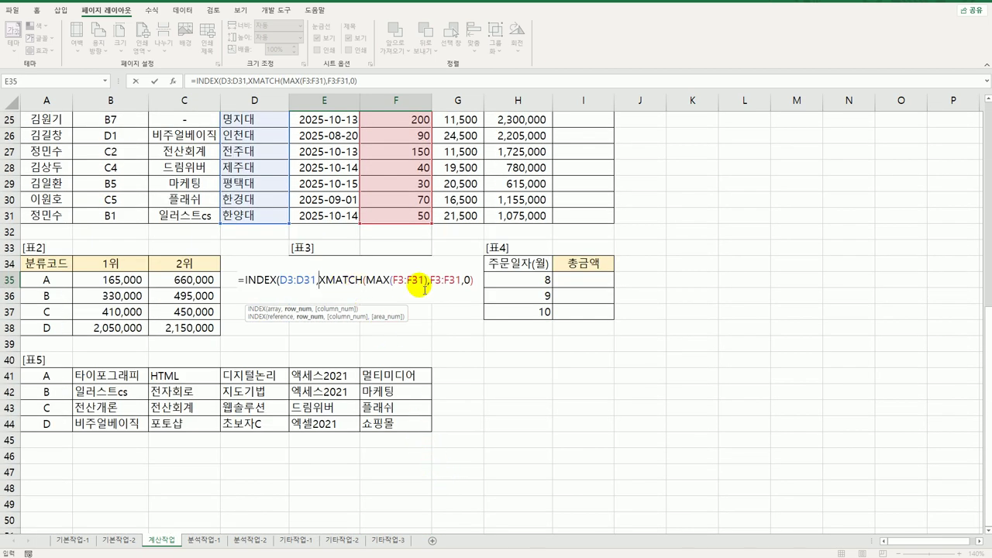
{"action": "left_click", "coordinate": [480, 284]}
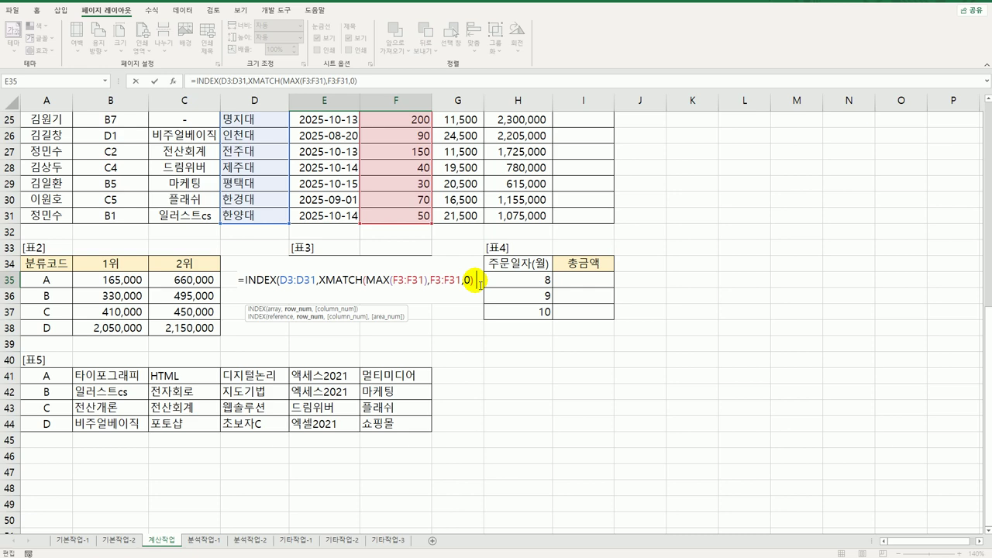
{"action": "type", "text": ")"}
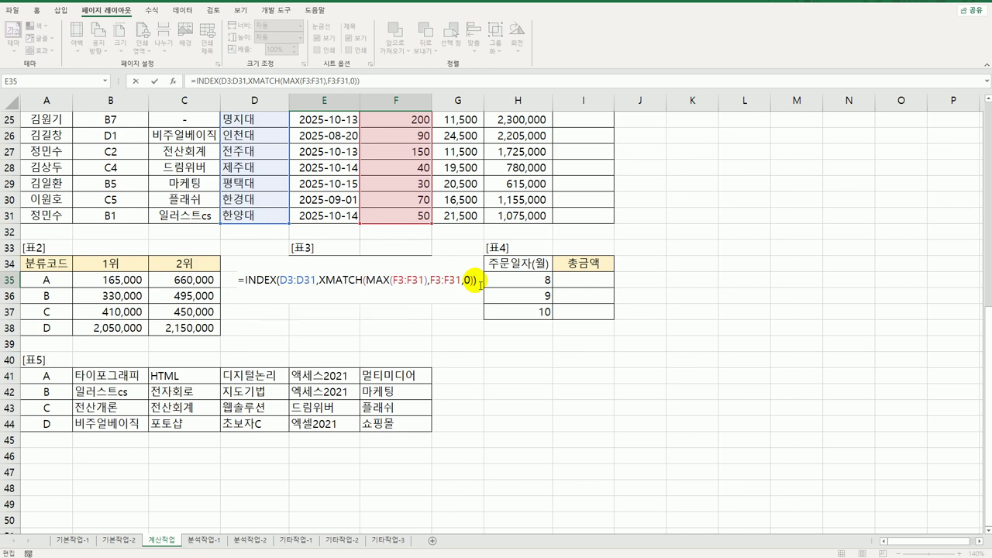
{"action": "key", "text": "Return"}
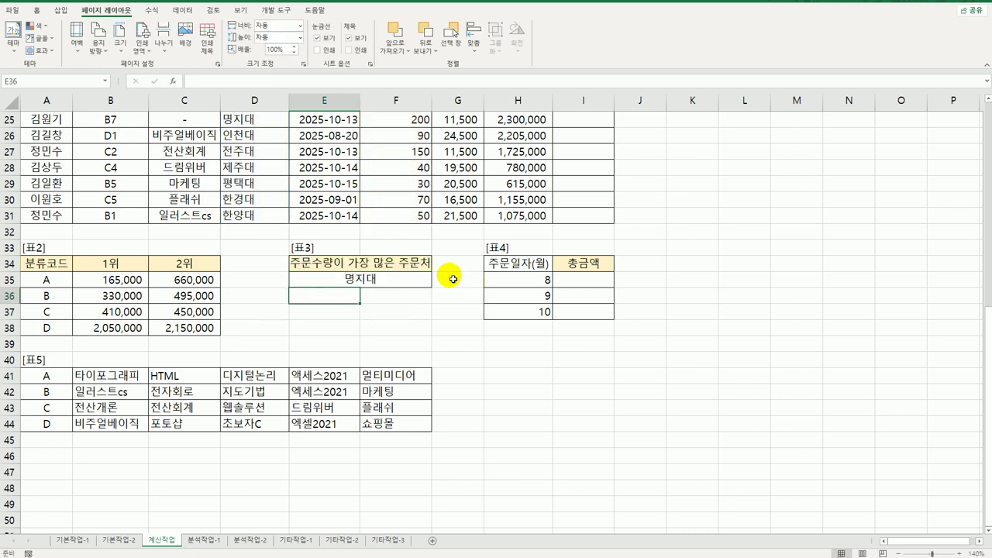
Check 표3's result against the largest 주문수량 in 표1 and the 주문처 in the same row
{"action": "scroll", "coordinate": [436, 277], "scroll_direction": "up", "scroll_amount": 8}
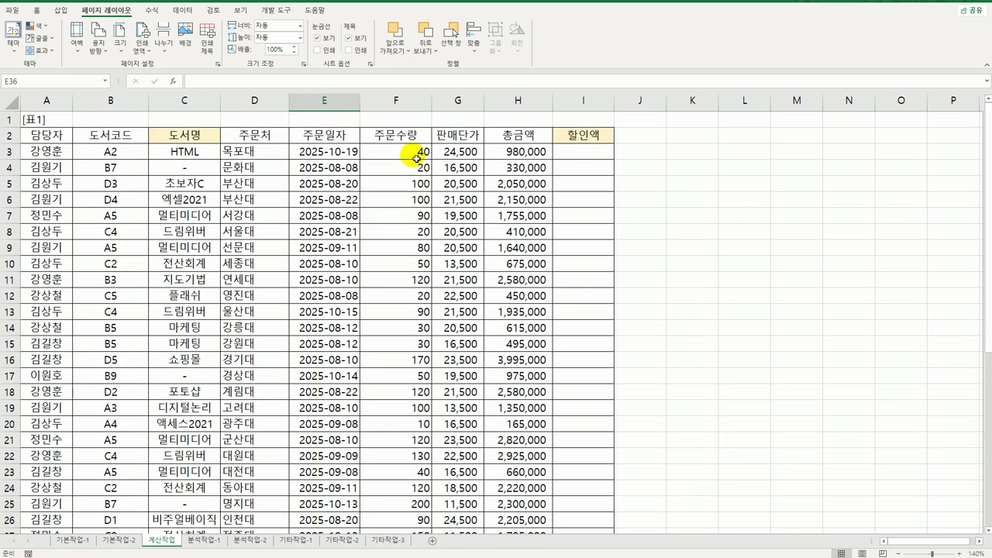
{"action": "left_click_drag", "start_coordinate": [419, 151], "coordinate": [427, 501]}
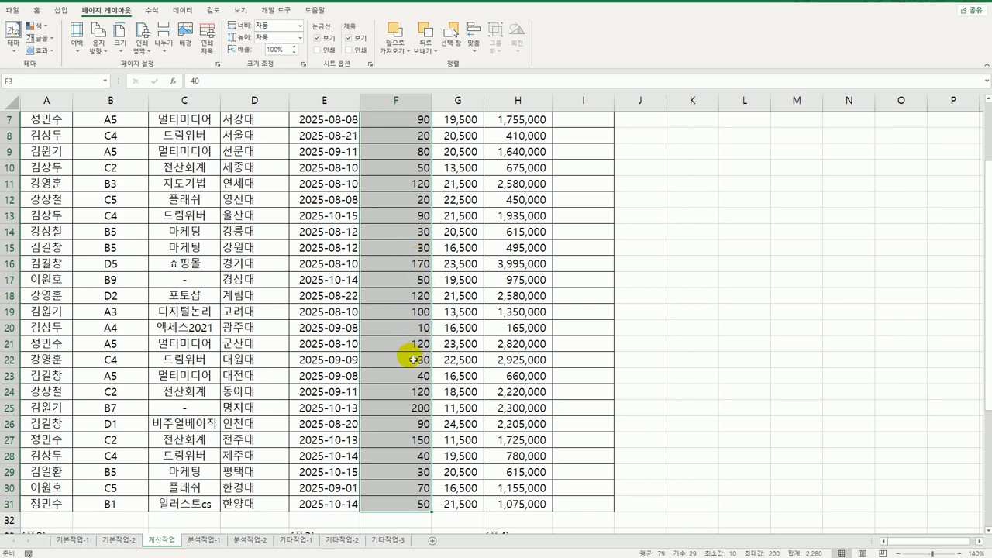
{"action": "left_click_drag", "start_coordinate": [407, 409], "coordinate": [248, 406]}
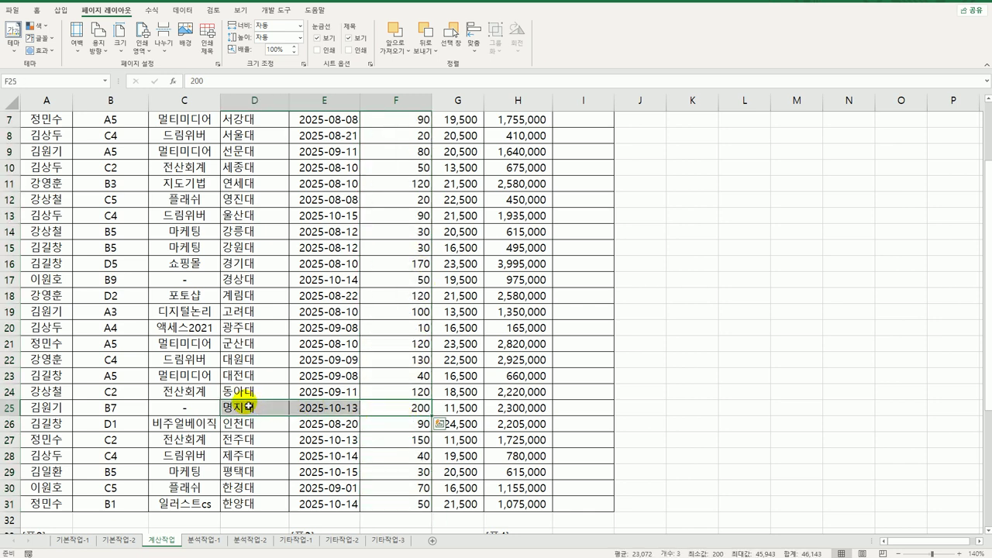
{"action": "left_click", "coordinate": [275, 408]}
{"action": "scroll", "coordinate": [275, 411], "scroll_direction": "down", "scroll_amount": 1}
{"action": "scroll", "coordinate": [275, 411], "scroll_direction": "down", "scroll_amount": 2}
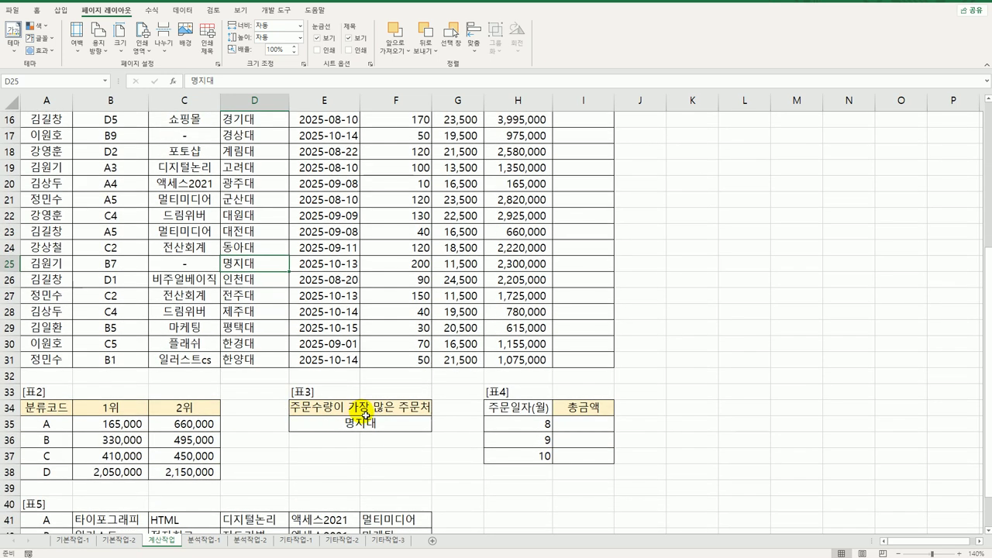
{"action": "left_click", "coordinate": [365, 424]}
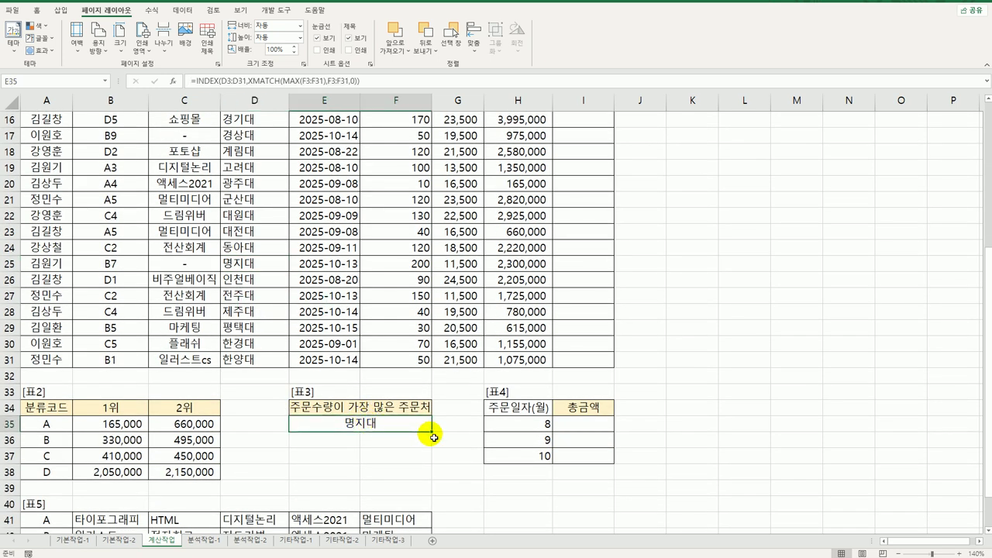
In 표4's first 총금액 cell I35, start a SUM formula with nested IF and MONTH functions
{"action": "left_click", "coordinate": [610, 426]}
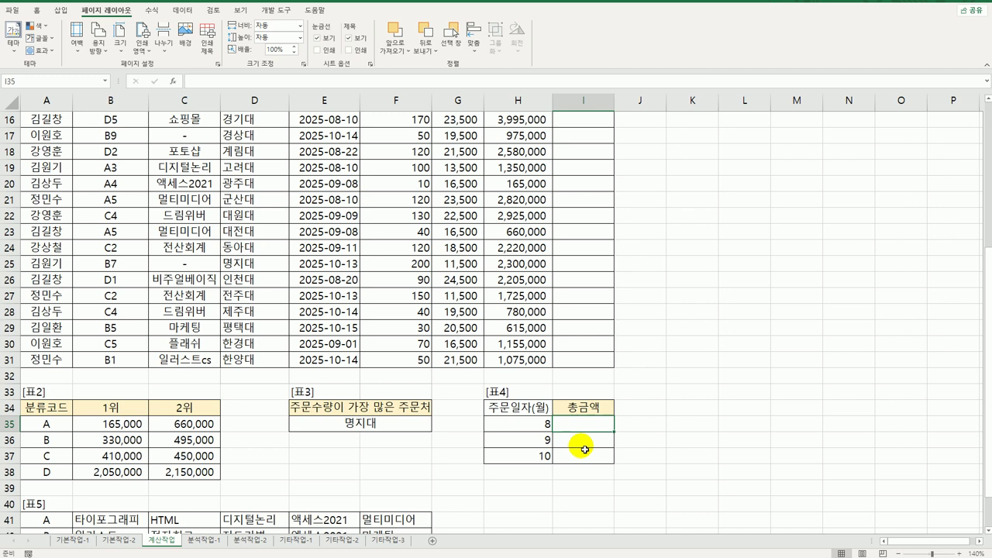
{"action": "type", "text": "="}
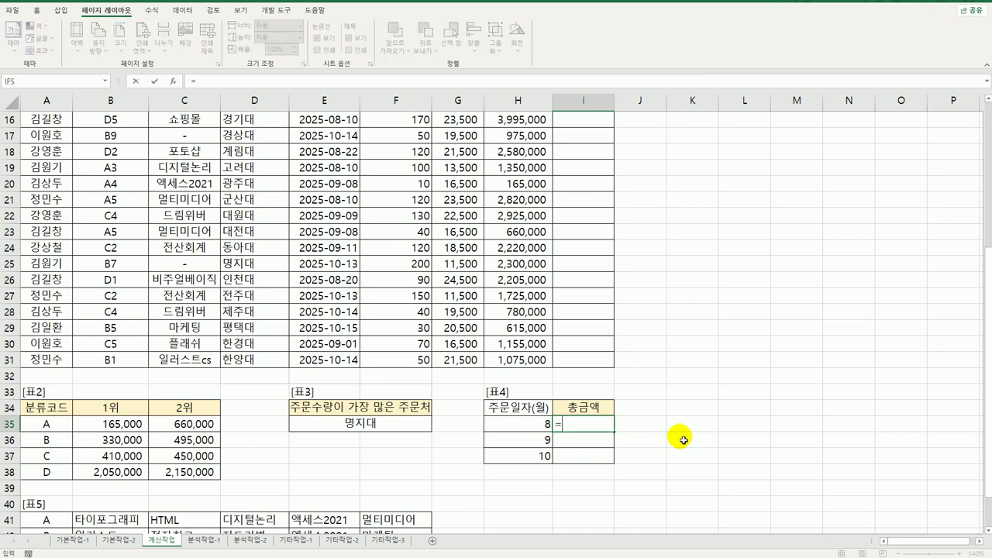
{"action": "type", "text": "sum("}
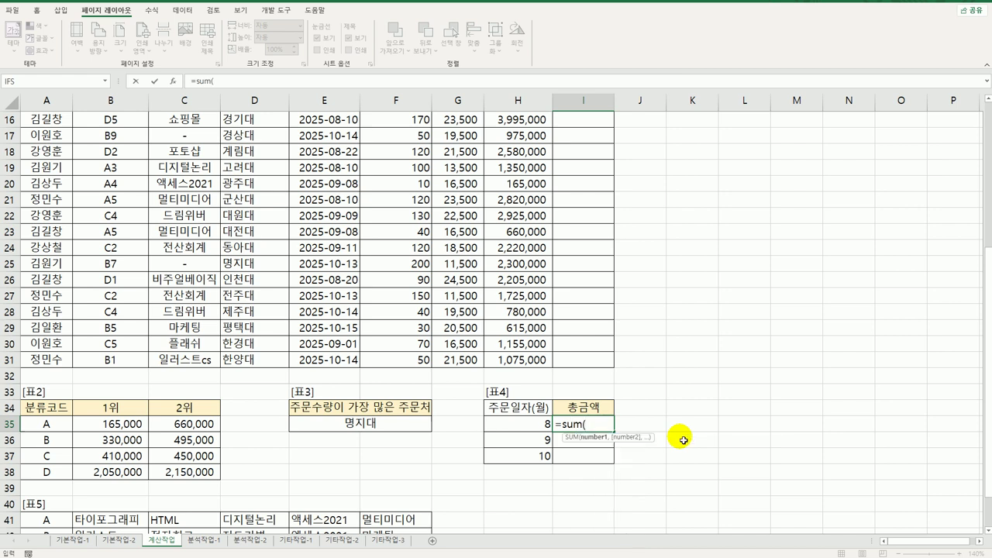
{"action": "type", "text": "if("}
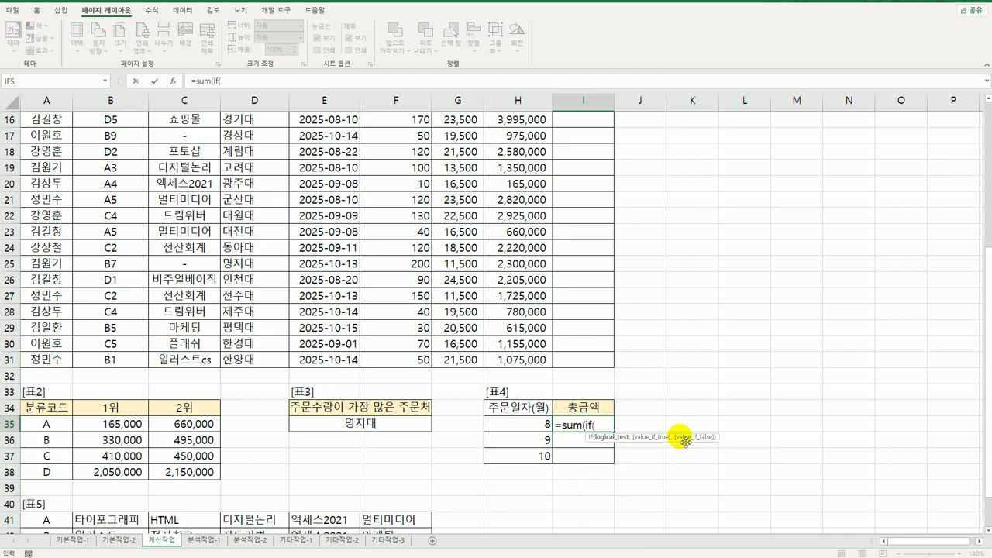
{"action": "type", "text": "mont"}
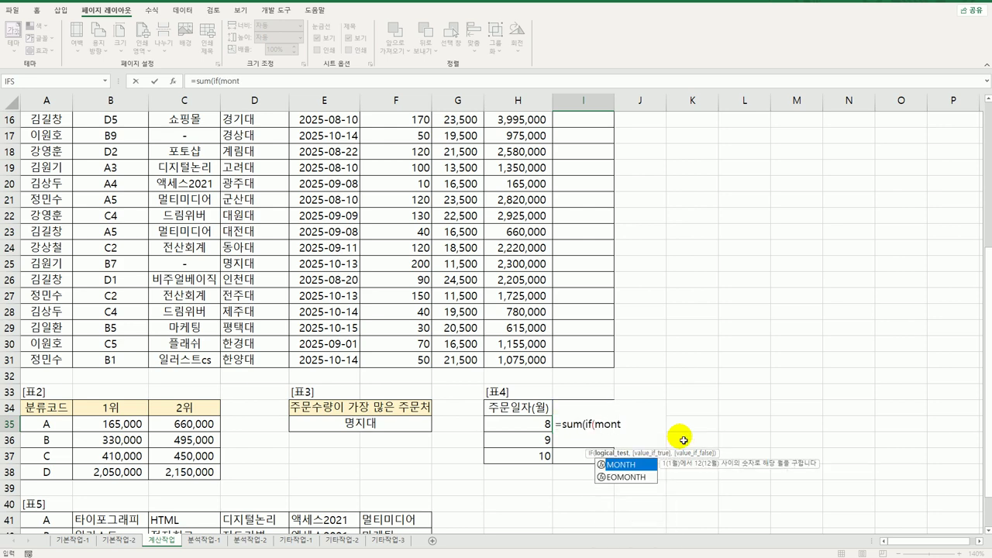
{"action": "key", "text": "Tab"}
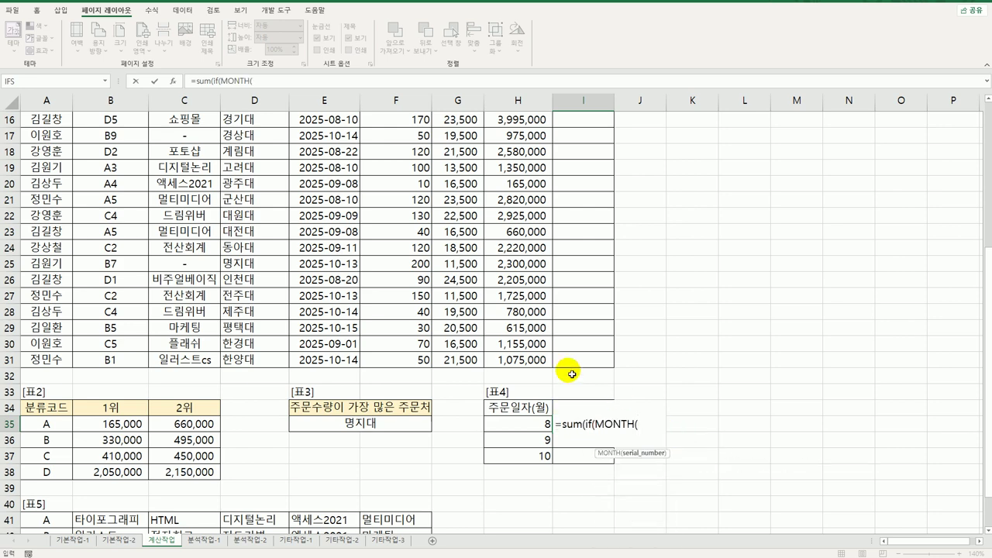
Give MONTH the absolute 주문일자 range $E$3:$E$31 and compare its result with the month in H35 as the IF condition
{"action": "scroll", "coordinate": [296, 320], "scroll_direction": "up", "scroll_amount": 5}
{"action": "left_click_drag", "start_coordinate": [323, 151], "coordinate": [334, 508]}
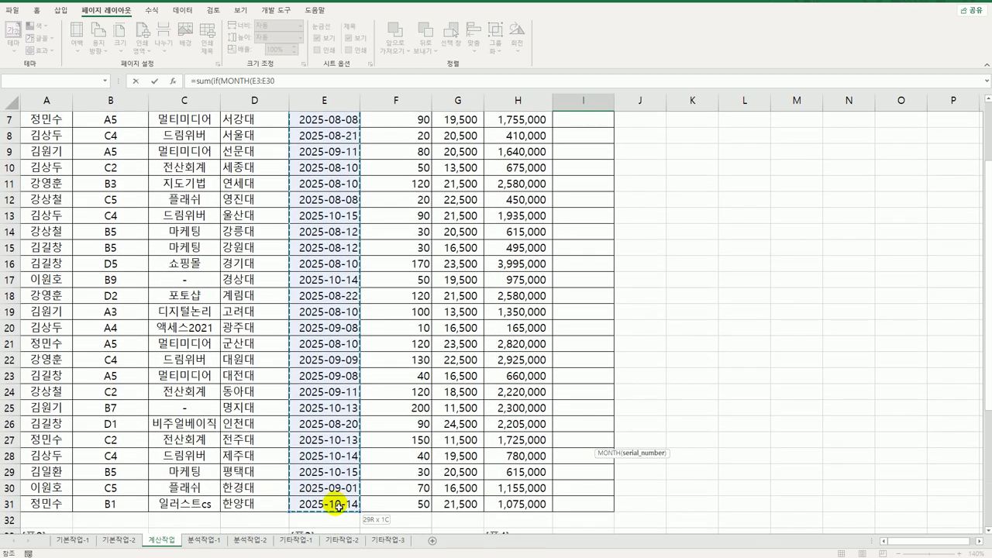
{"action": "key", "text": "F4"}
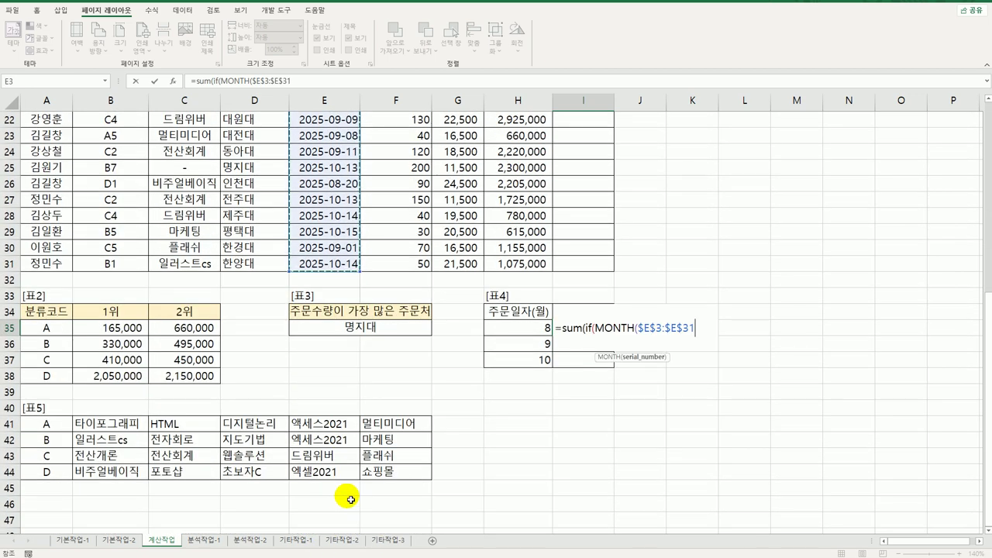
{"action": "type", "text": ")="}
{"action": "key", "text": "Left"}
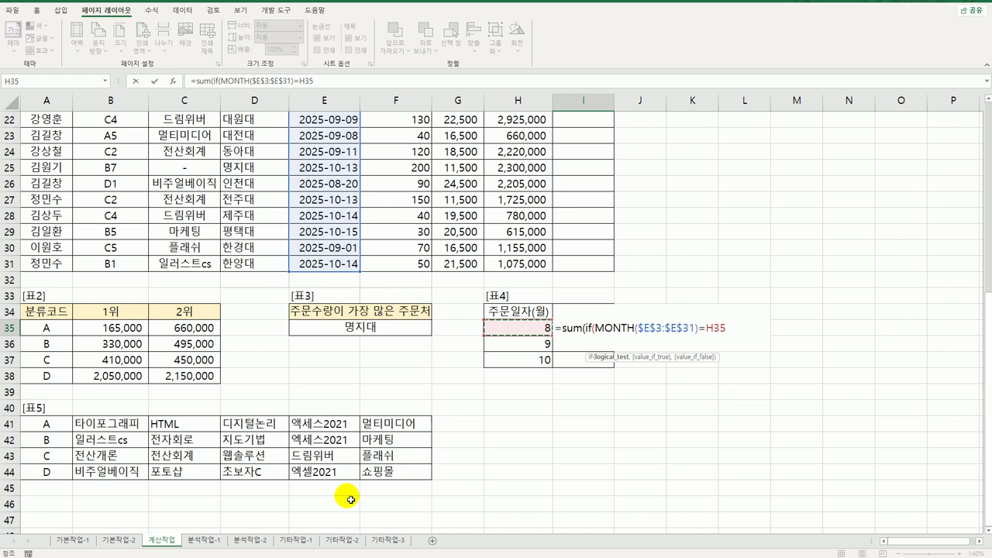
Set the IF's value-if-true argument to the absolute 총금액 range $H$3:$H$31
{"action": "type", "text": ","}
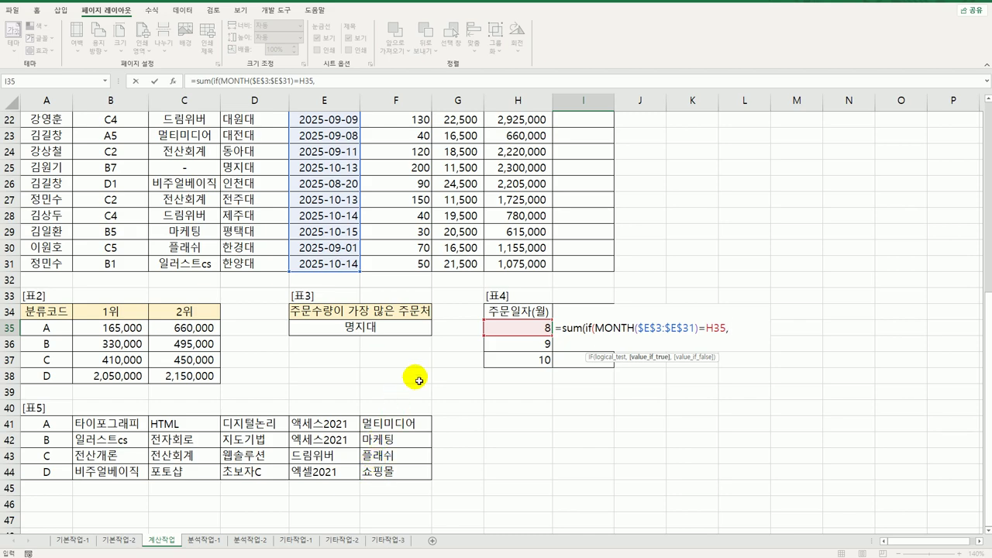
{"action": "scroll", "coordinate": [416, 369], "scroll_direction": "up", "scroll_amount": 7}
{"action": "left_click_drag", "start_coordinate": [521, 153], "coordinate": [533, 512]}
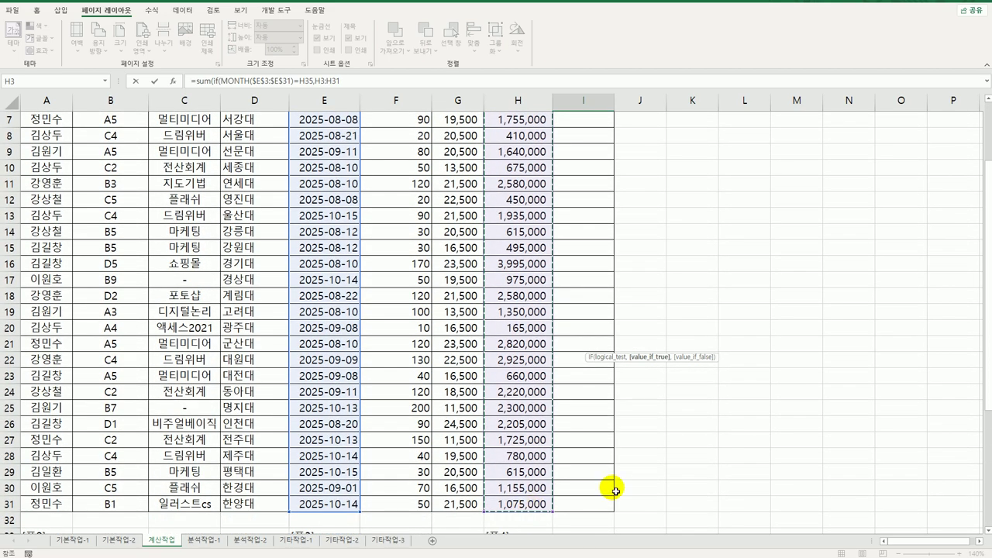
{"action": "scroll", "coordinate": [657, 477], "scroll_direction": "down", "scroll_amount": 3}
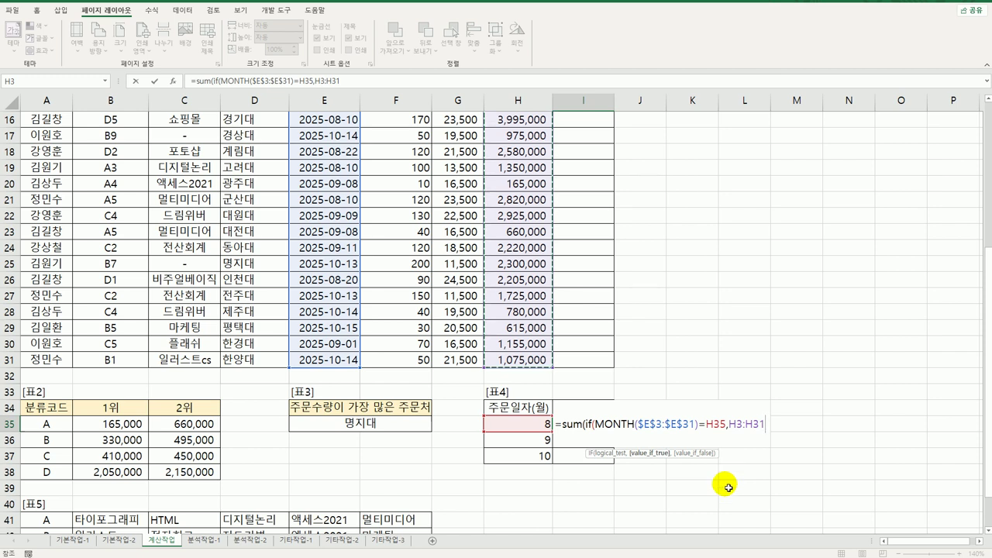
{"action": "key", "text": "F4"}
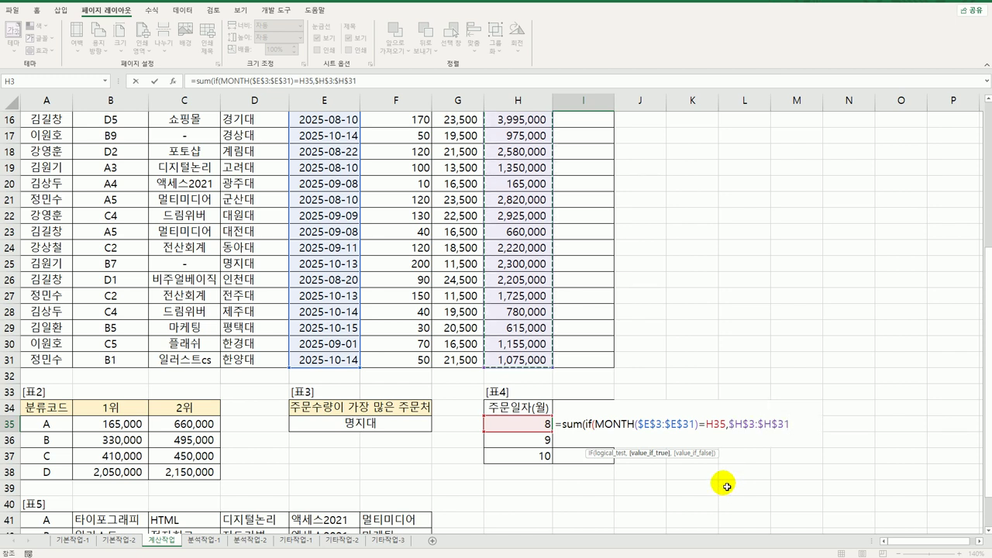
Close the IF and SUM functions, enter I35 as an array formula and fill it down to I37
{"action": "type", "text": "))"}
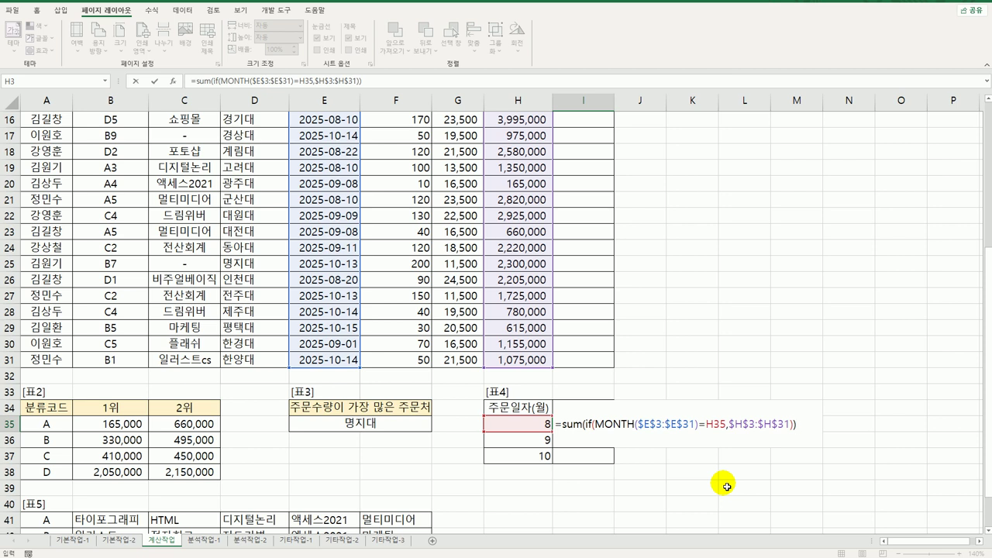
{"action": "key", "text": "ctrl+shift+Return"}
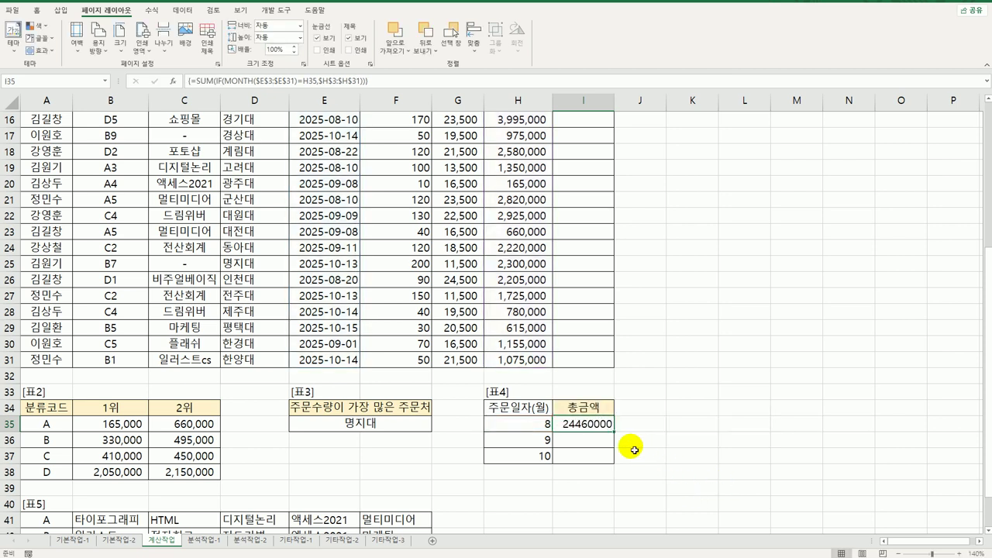
{"action": "left_click_drag", "start_coordinate": [613, 431], "coordinate": [609, 469]}
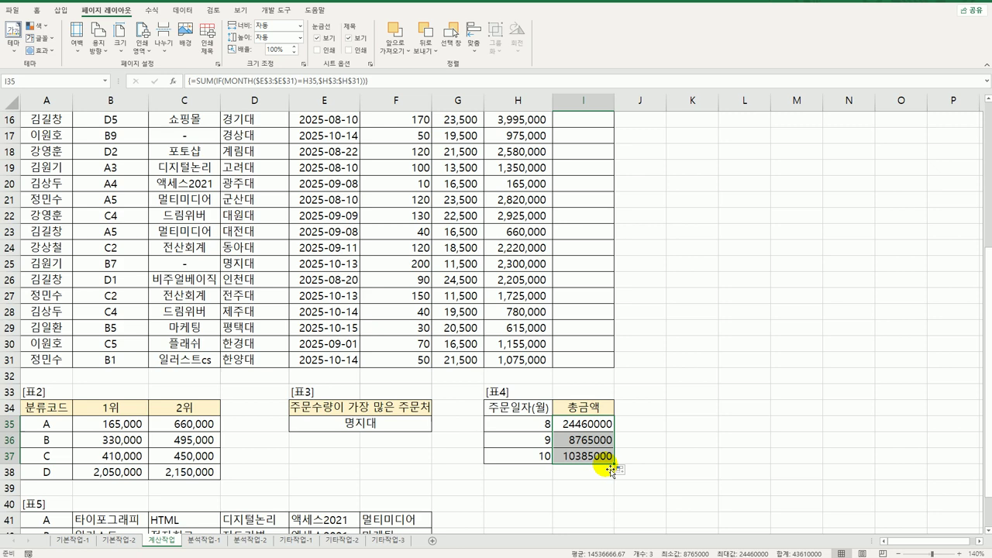
Open the Visual Basic Editor and insert a new standard module into the workbook's project
{"action": "scroll", "coordinate": [611, 470], "scroll_direction": "up", "scroll_amount": 5}
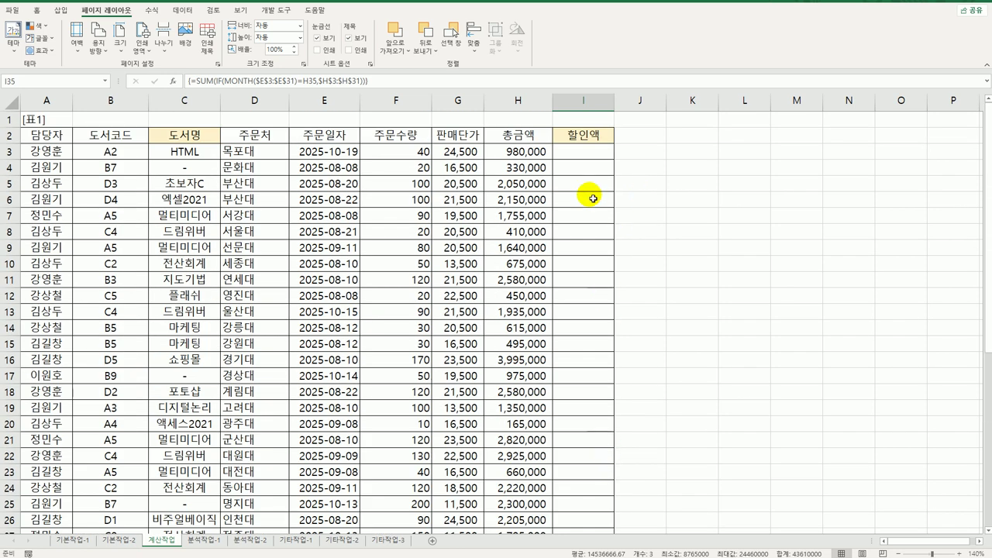
{"action": "left_click", "coordinate": [276, 11]}
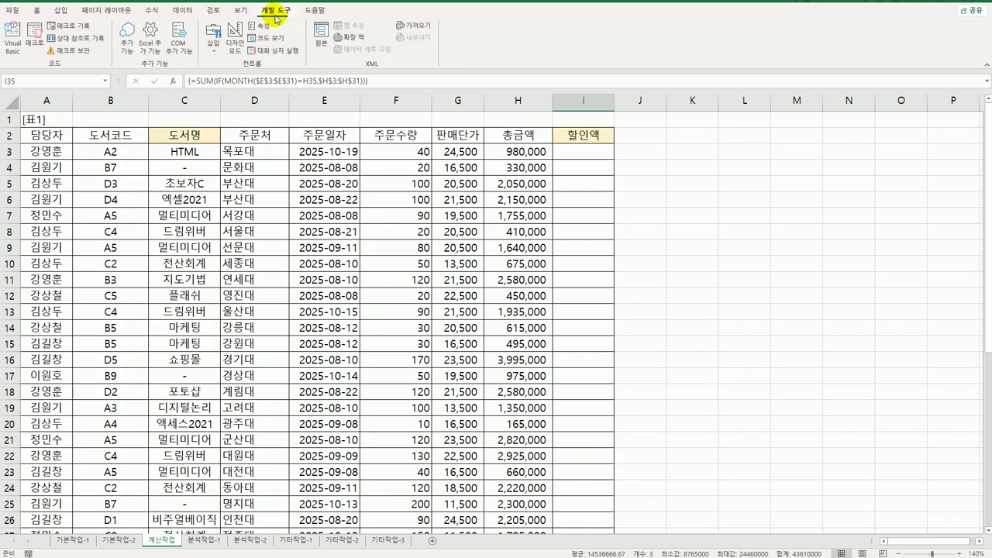
{"action": "left_click", "coordinate": [14, 39]}
{"action": "left_click", "coordinate": [395, 3]}
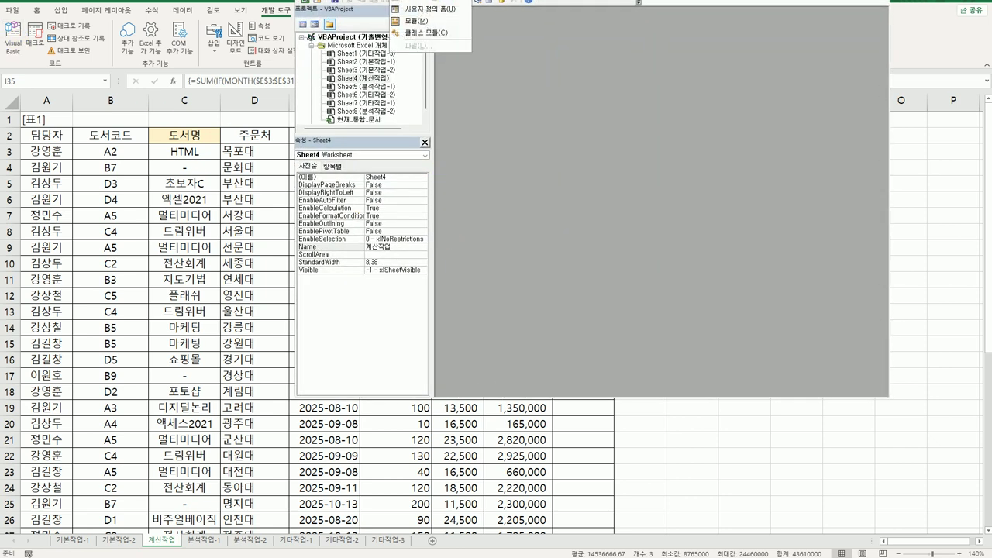
{"action": "left_click", "coordinate": [399, 21]}
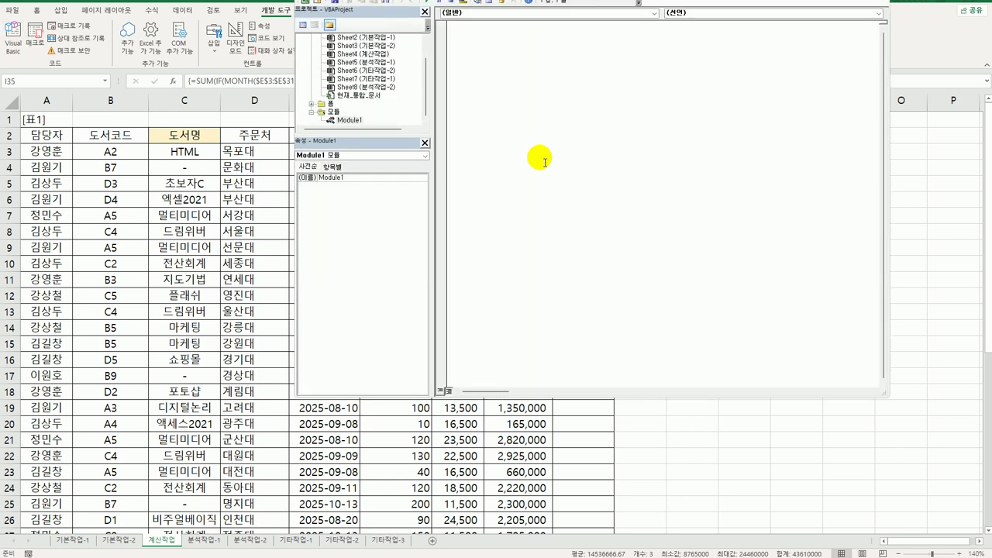
Declare a public function named f할인액 with the parameters 도서코드 and 총금액
{"action": "type", "text": "public"}
{"action": "type", "text": " function "}
{"action": "type", "text": "f할인금"}
{"action": "type", "text": "("}
{"action": "type", "text": "도서코드,"}
{"action": "type", "text": " 총금액)"}
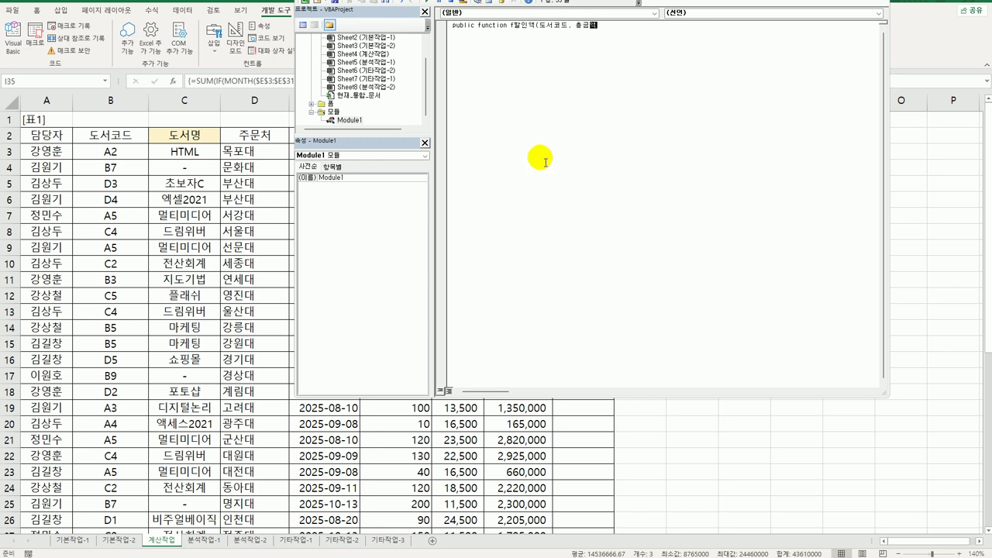
{"action": "key", "text": "Return"}
Add an If statement testing whether the first character of 도서코드 from the Left function equals "D", ending in Then
{"action": "type", "text": "if left(도서코드,1"}
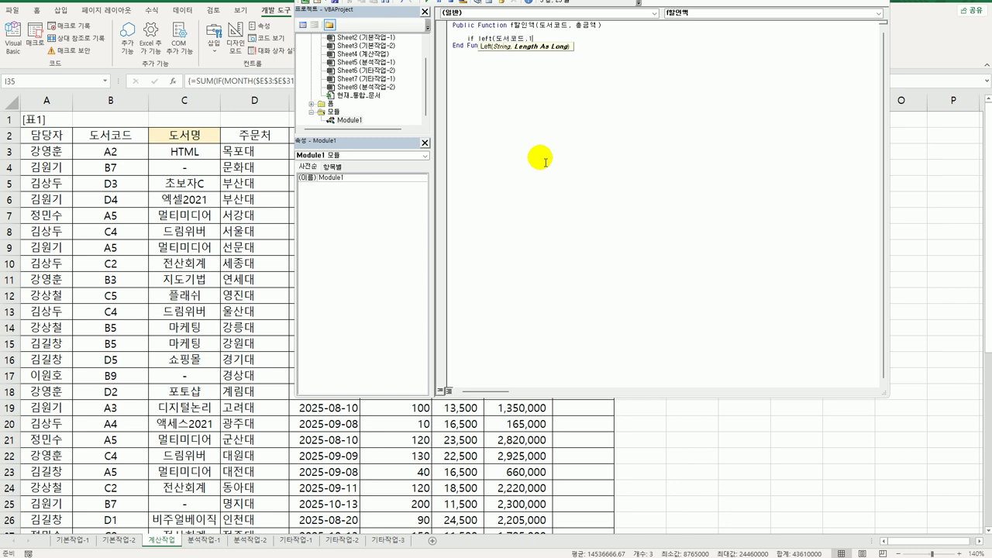
{"action": "type", "text": ") = \"ㅁ"}
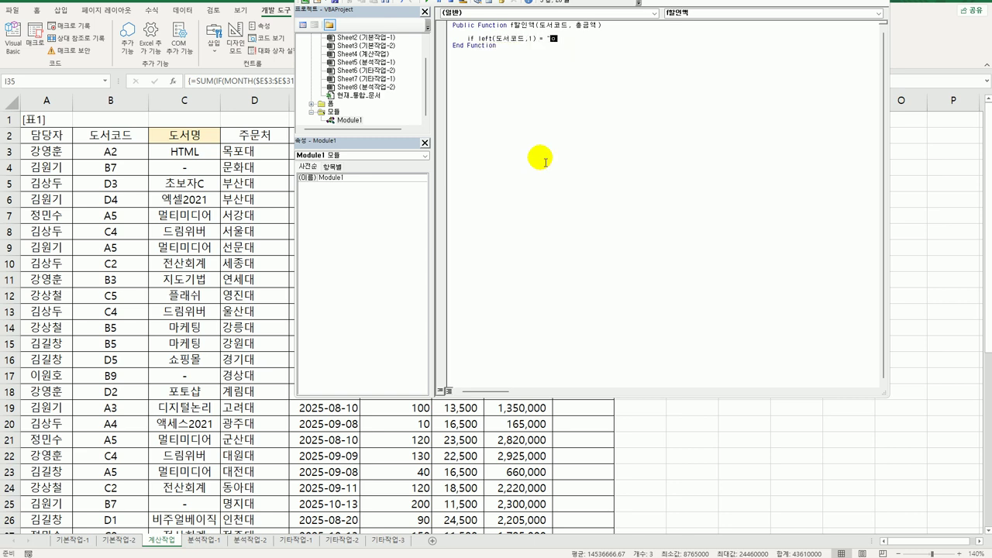
{"action": "key", "text": "BackSpace"}
{"action": "type", "text": "ㅁ"}
{"action": "type", "text": "\" ㅅ"}
{"action": "key", "text": "BackSpace"}
{"action": "type", "text": "Then"}
{"action": "key", "text": "Return"}
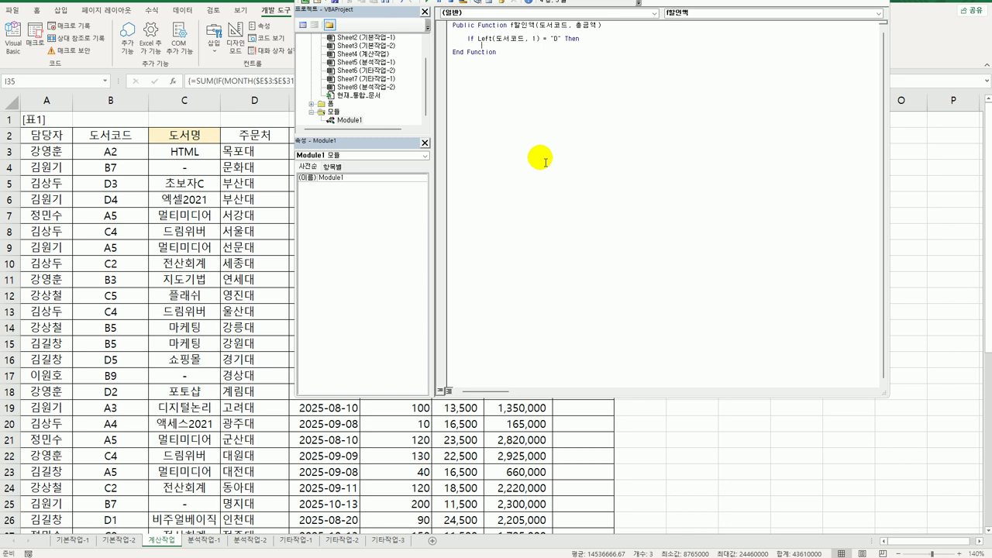
In the If branch, assign f할인액 the value Int(총금액 * 0.3)
{"action": "type", "text": "f할인액 ="}
{"action": "type", "text": "int(총"}
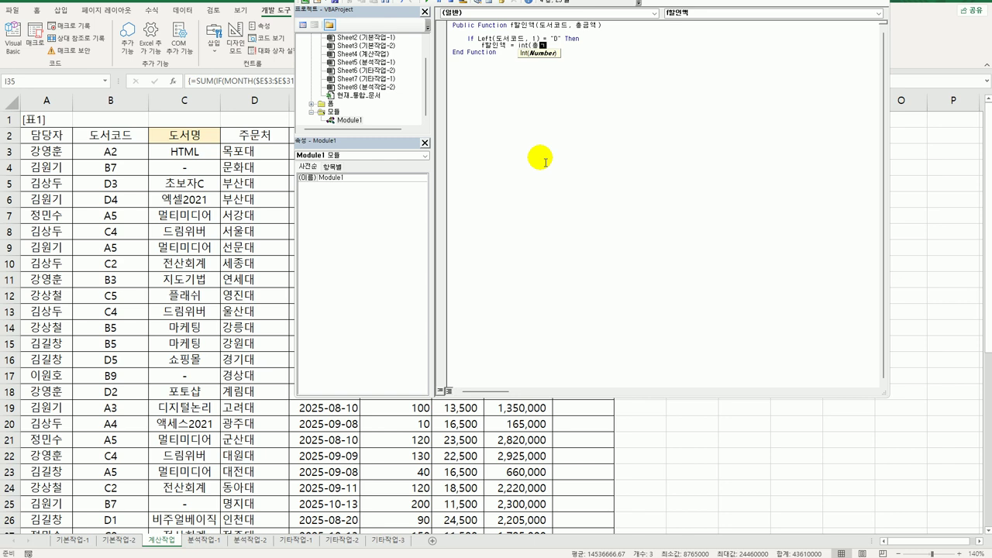
{"action": "type", "text": "금액 * 0.3)"}
{"action": "key", "text": "Return"}
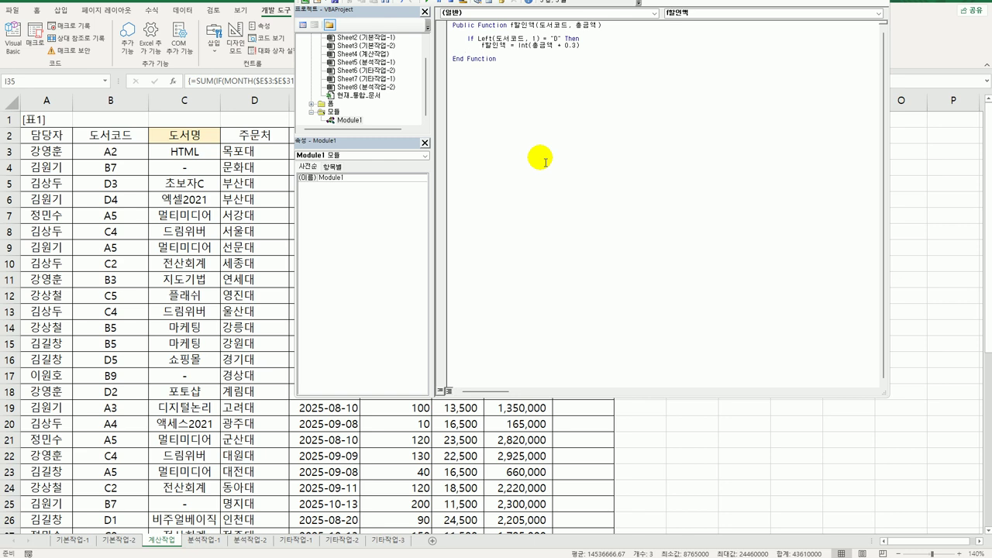
Add an Else branch with a copy of the f할인액 assignment and set its multiplier to 0.2
{"action": "type", "text": "Else"}
{"action": "key", "text": "Return"}
{"action": "key", "text": "Up"}
{"action": "key", "text": "Up"}
{"action": "key", "text": "shift+End"}
{"action": "key", "text": "ctrl+c"}
{"action": "key", "text": "Down"}
{"action": "key", "text": "ctrl+v"}
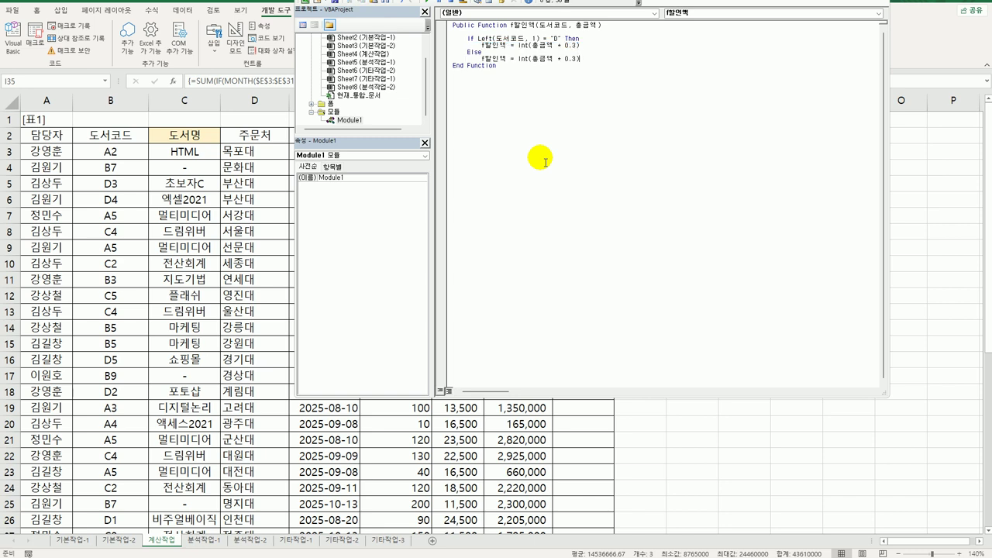
{"action": "key", "text": "shift+Right"}
{"action": "type", "text": "2"}
Finish the conditional block with End If and close the code editor to return to the worksheet
{"action": "key", "text": "Return"}
{"action": "type", "text": "e"}
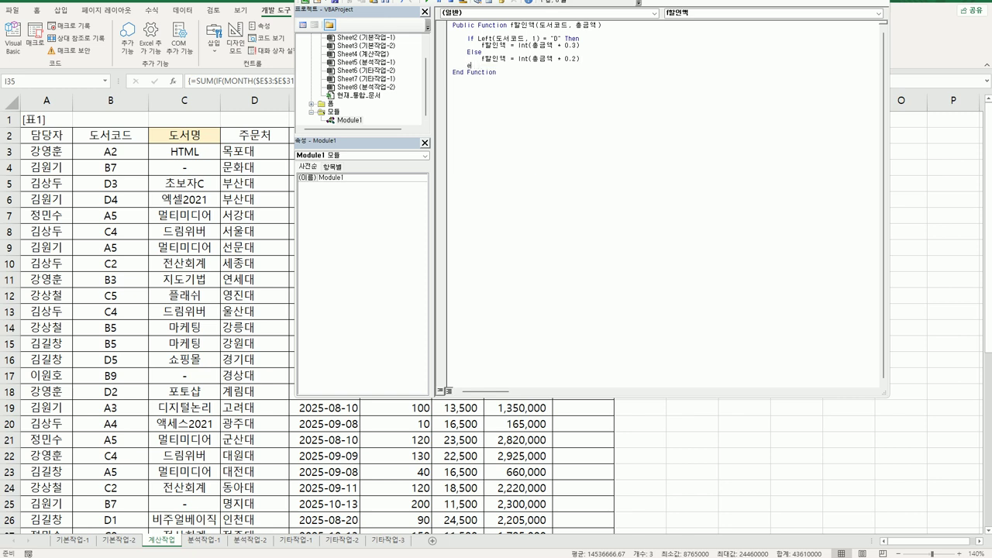
{"action": "type", "text": "nd if"}
{"action": "key", "text": "Return"}
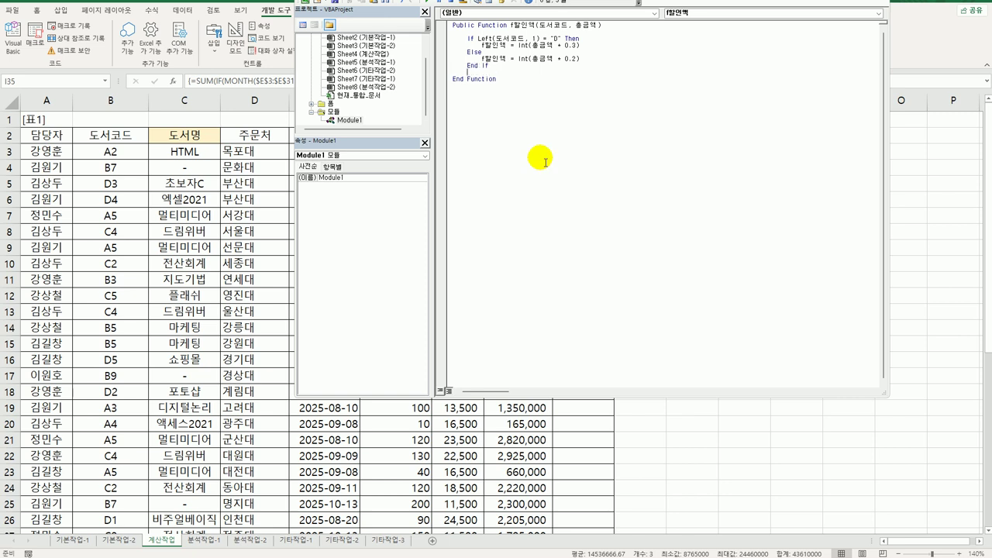
{"action": "key", "text": "alt+q"}
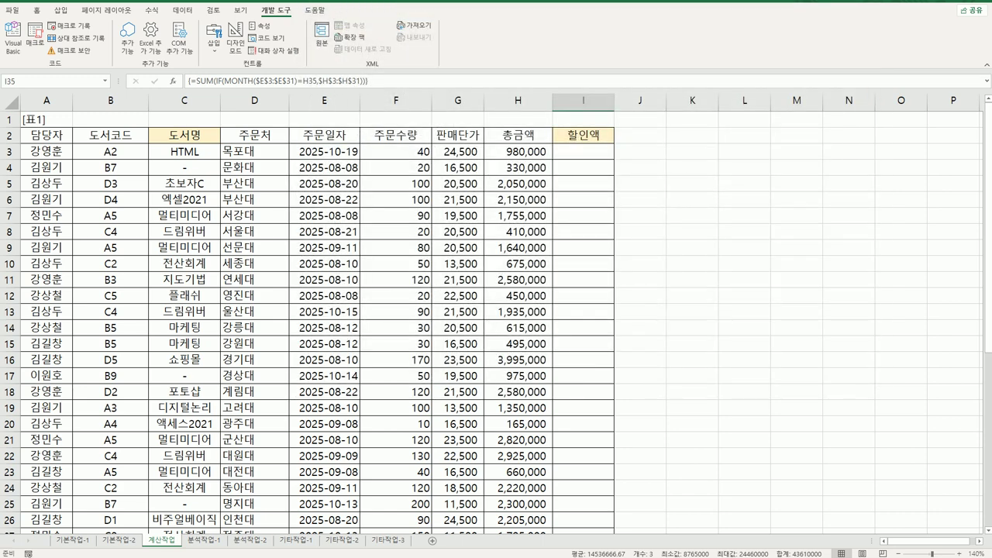
Insert the user-defined function f할인액 into the first 할인액 cell I3
{"action": "left_click", "coordinate": [610, 157]}
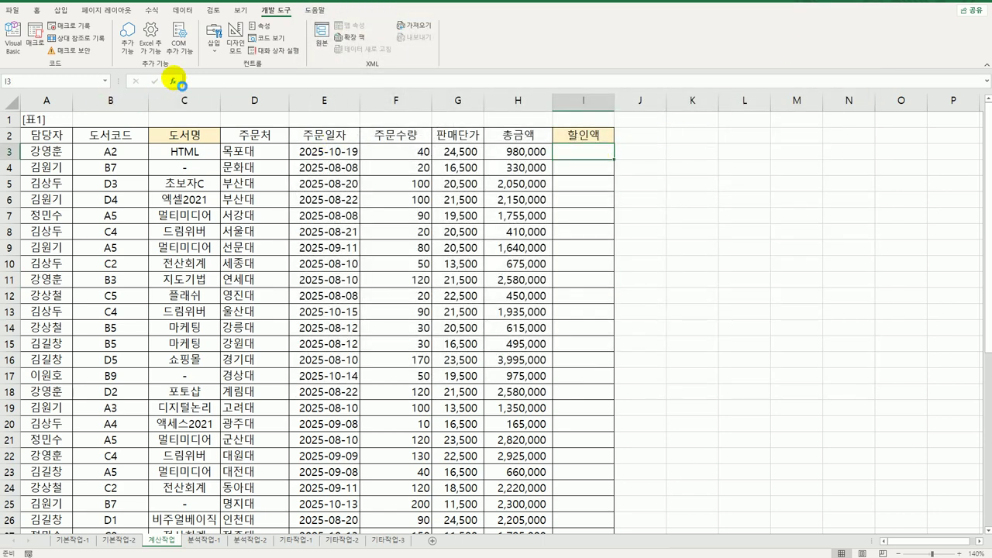
{"action": "left_click", "coordinate": [173, 81]}
{"action": "left_click", "coordinate": [508, 221]}
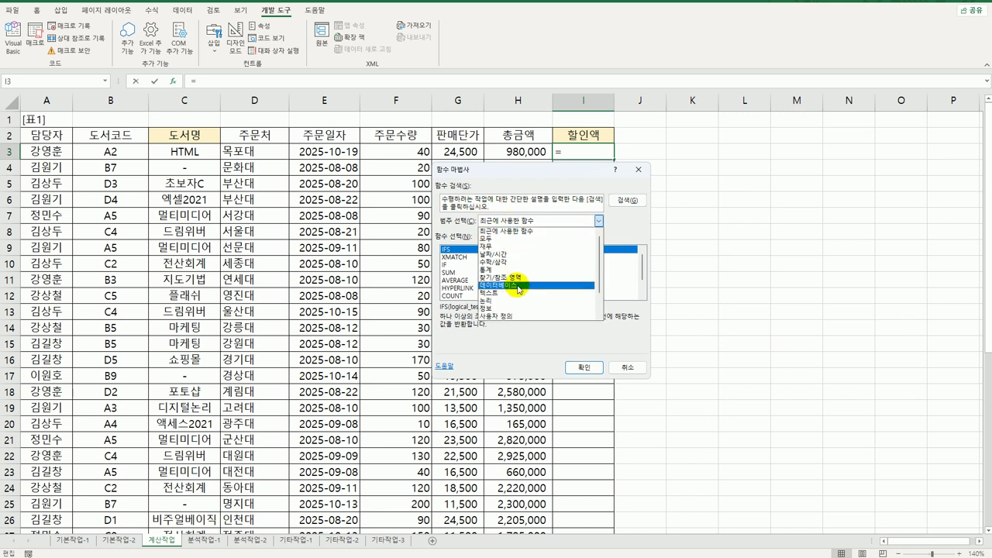
{"action": "left_click", "coordinate": [513, 315]}
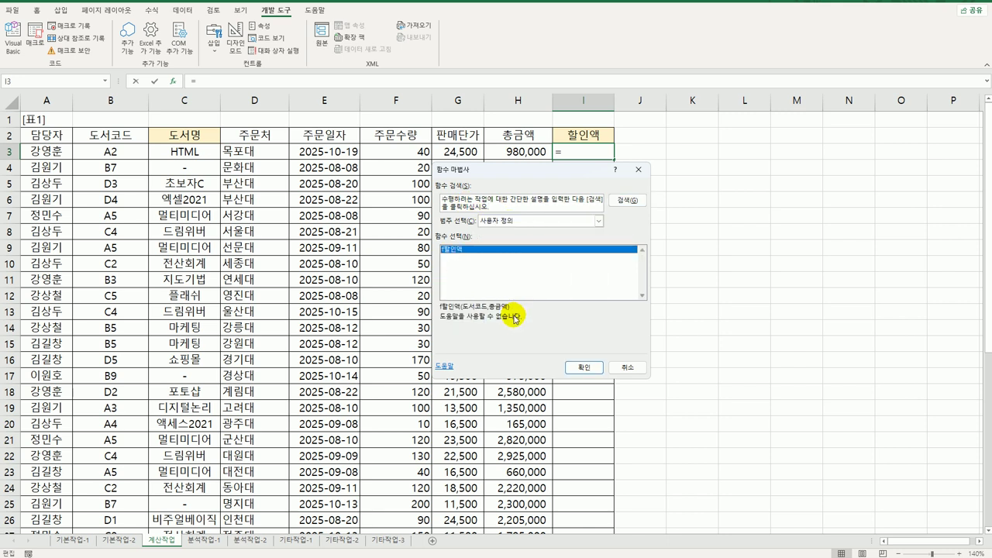
{"action": "left_click", "coordinate": [580, 368]}
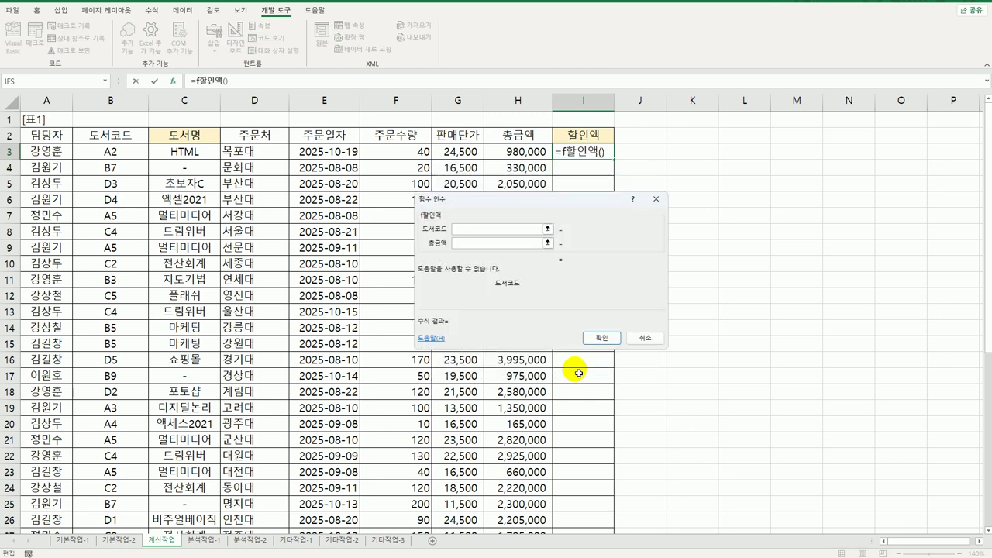
Set f할인액's arguments to 도서코드 B3 and 총금액 H3, then fill the formula down the 할인액 column
{"action": "left_click", "coordinate": [123, 155]}
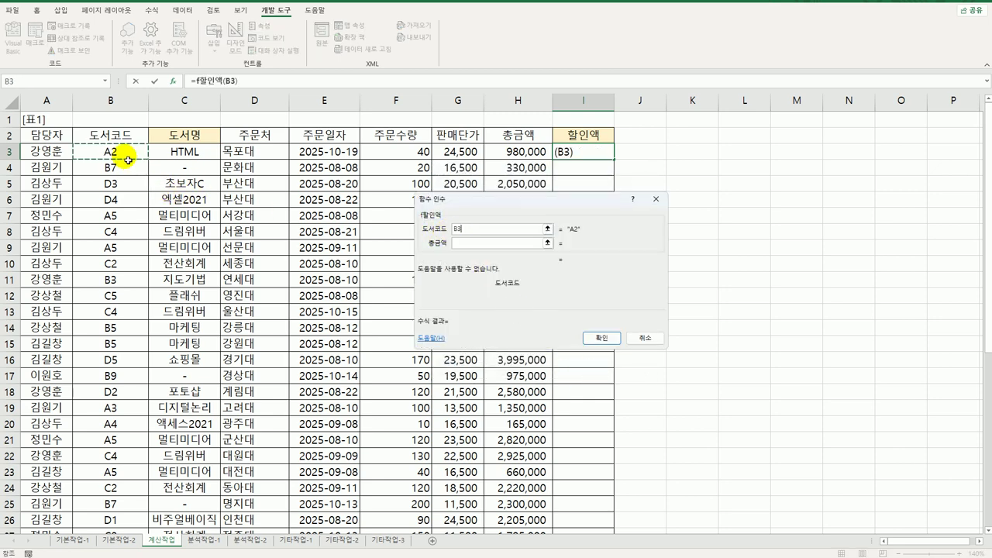
{"action": "left_click", "coordinate": [470, 244]}
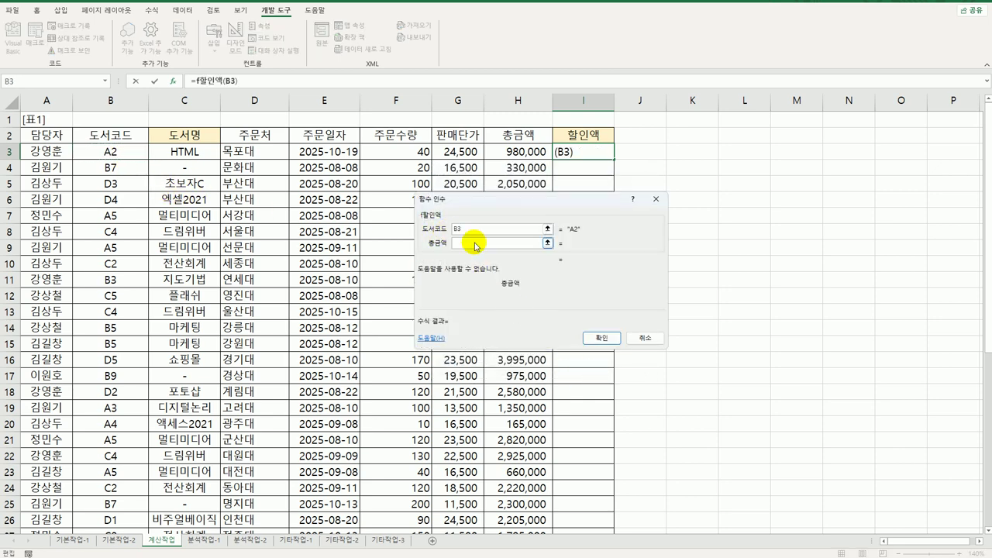
{"action": "left_click", "coordinate": [532, 152]}
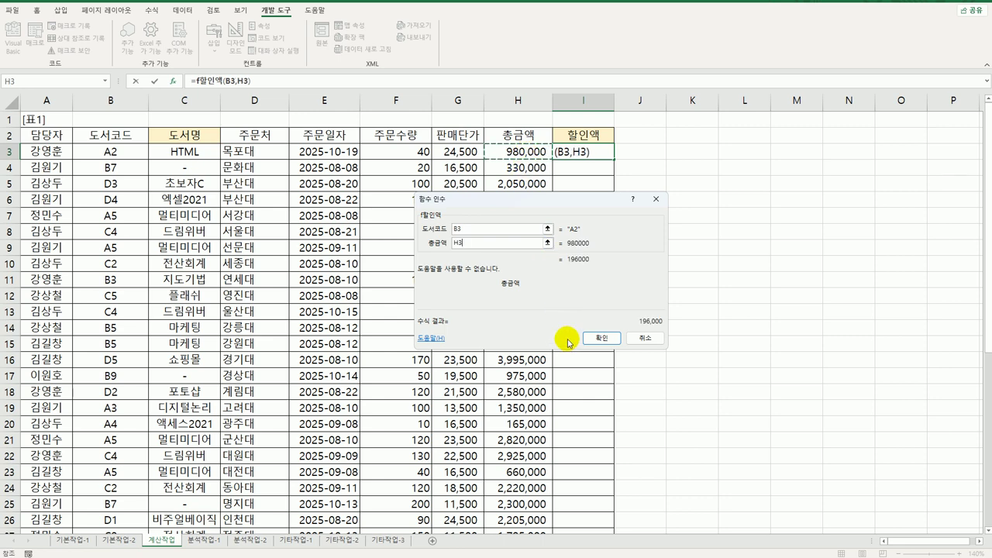
{"action": "left_click", "coordinate": [609, 339]}
{"action": "double_click", "coordinate": [616, 160]}
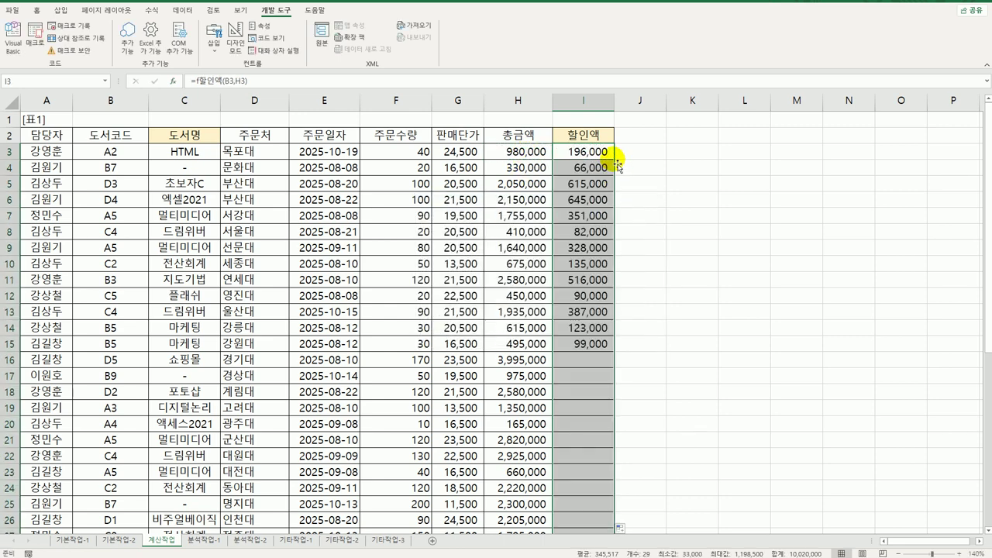
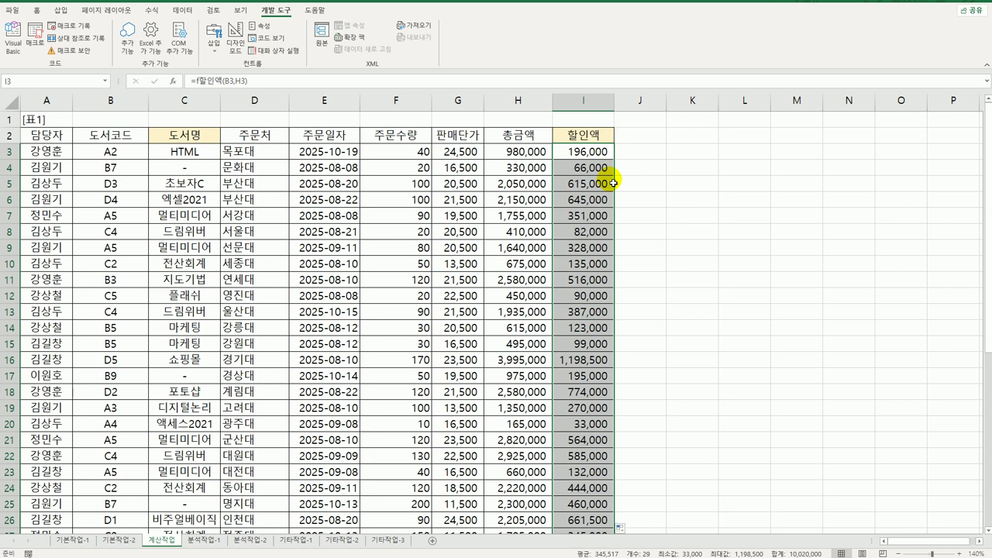
On the 분석작업-1 sheet, start importing external data at cell B3 with Microsoft Query
{"action": "left_click", "coordinate": [204, 540]}
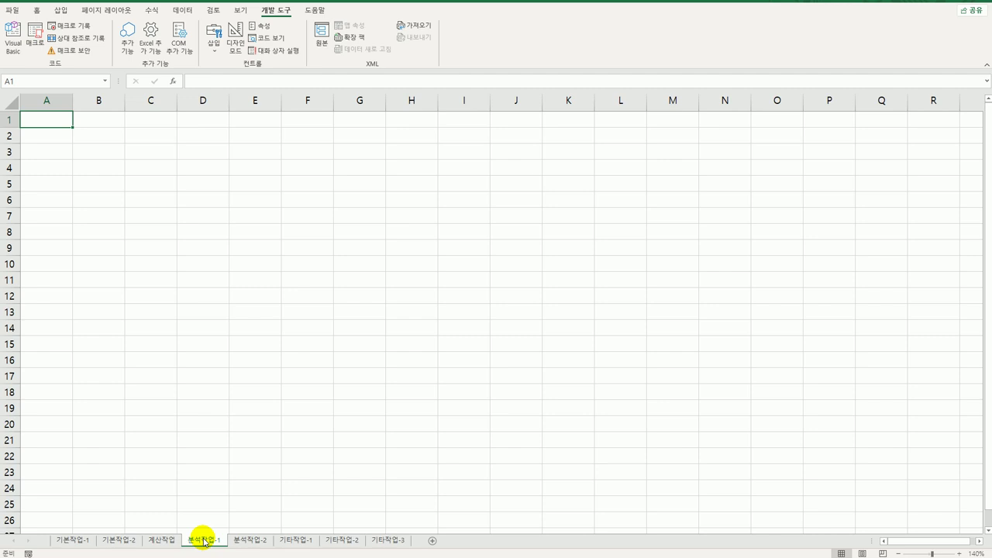
{"action": "left_click", "coordinate": [100, 159]}
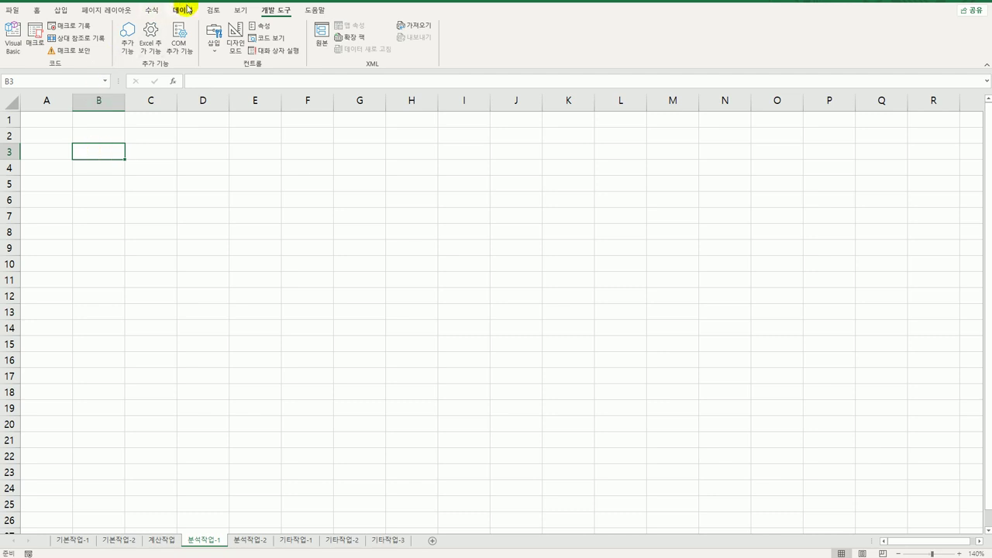
{"action": "left_click", "coordinate": [185, 11]}
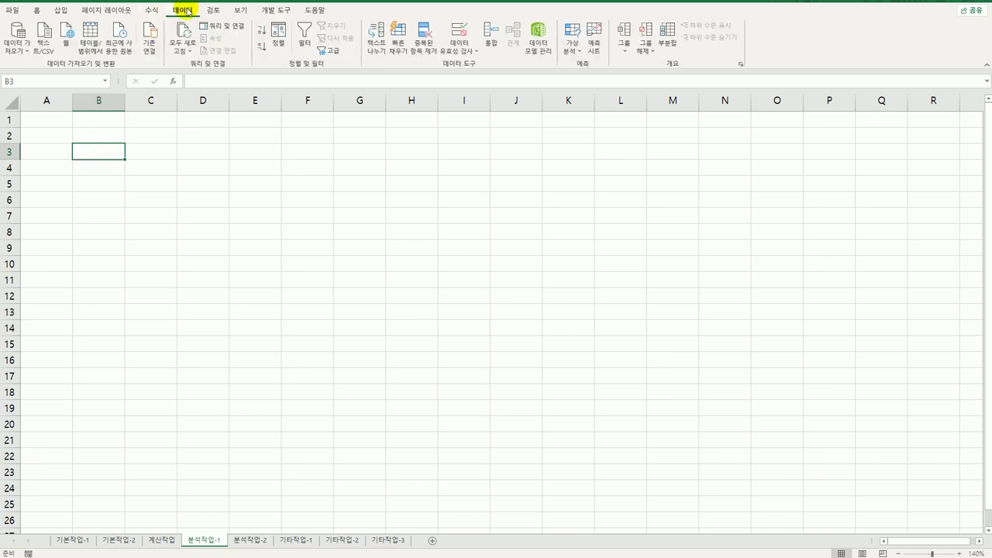
{"action": "left_click", "coordinate": [17, 45]}
{"action": "mouse_move", "coordinate": [67, 169]}
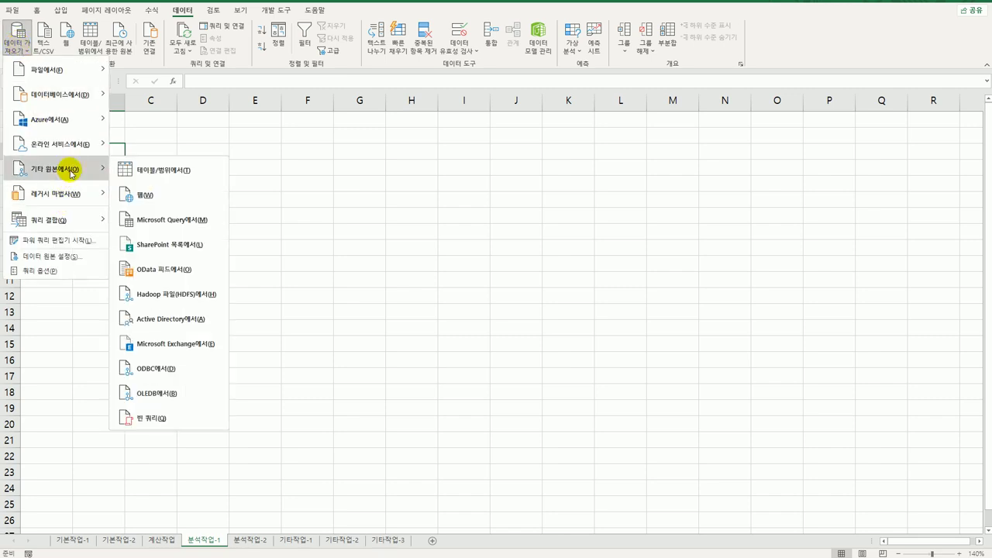
{"action": "left_click", "coordinate": [170, 221]}
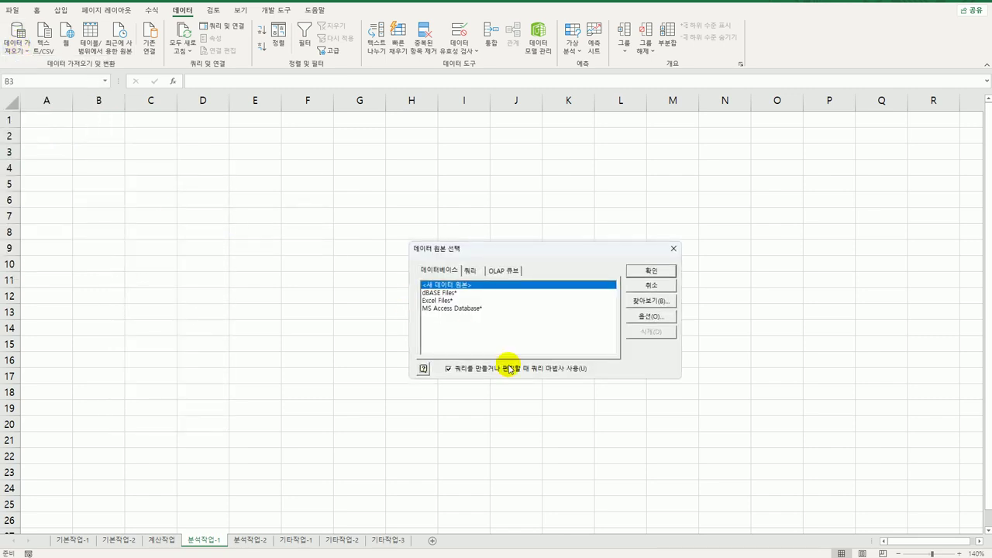
Choose MS Access Database as the data source and connect to the database file 도서판매.accdb
{"action": "left_click", "coordinate": [476, 308]}
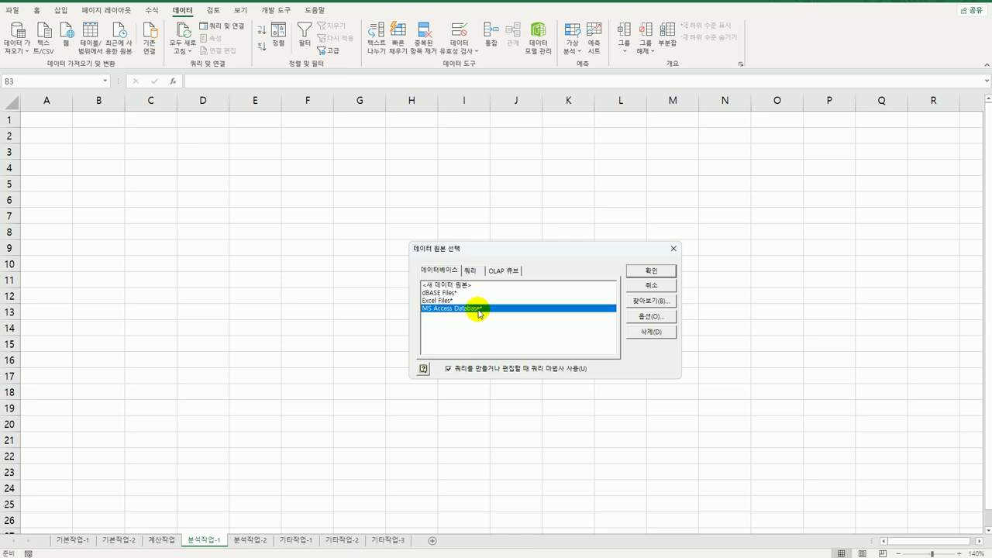
{"action": "left_click", "coordinate": [629, 274]}
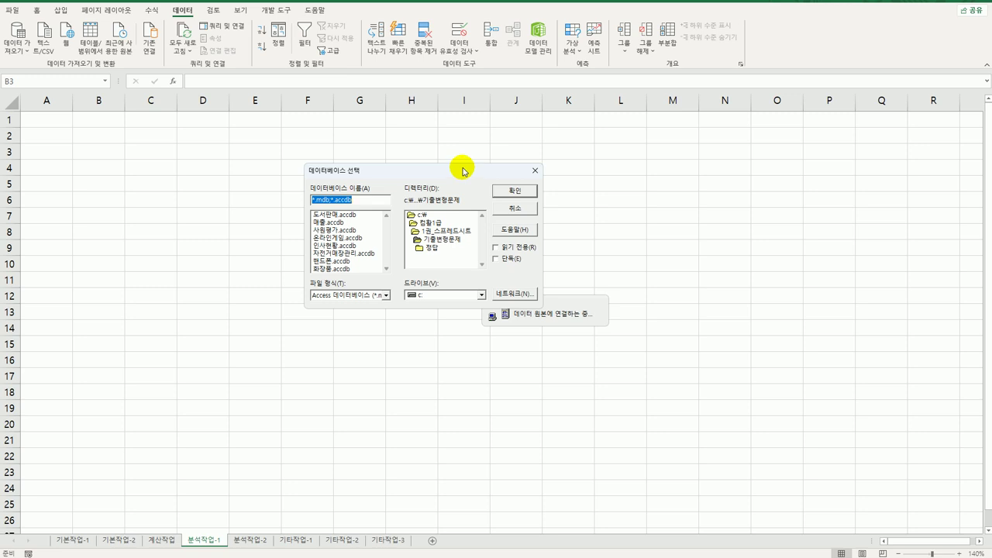
{"action": "left_click", "coordinate": [359, 216]}
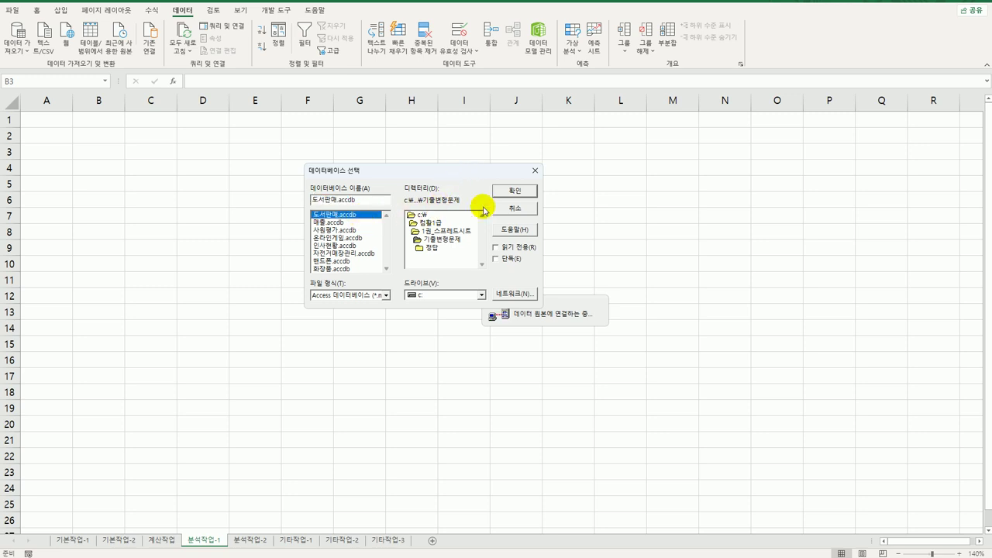
{"action": "left_click", "coordinate": [516, 191]}
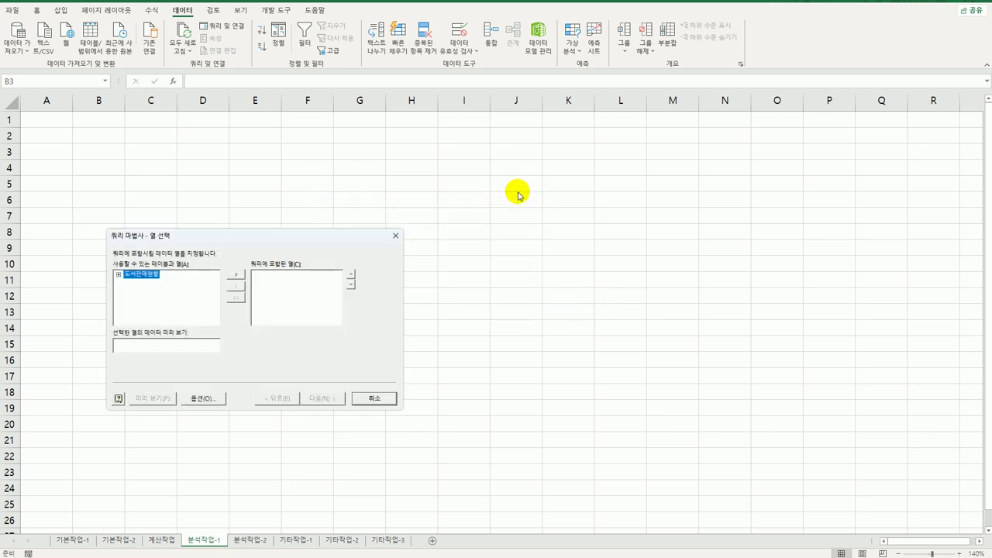
Expand the 도서판매현황 table and add its 담당자 and 출판사 columns to the query in that order
{"action": "double_click", "coordinate": [152, 276]}
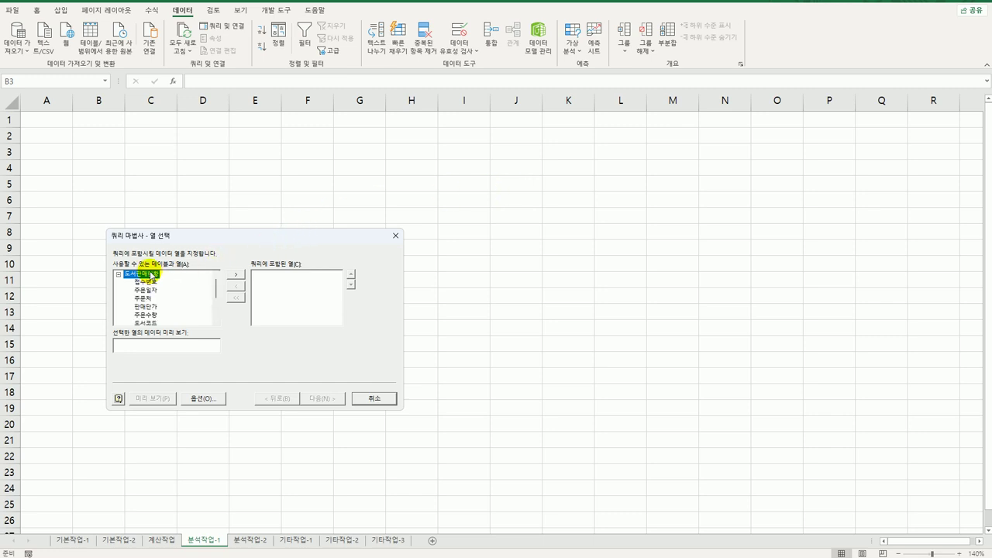
{"action": "scroll", "coordinate": [152, 318], "scroll_direction": "down", "scroll_amount": 2}
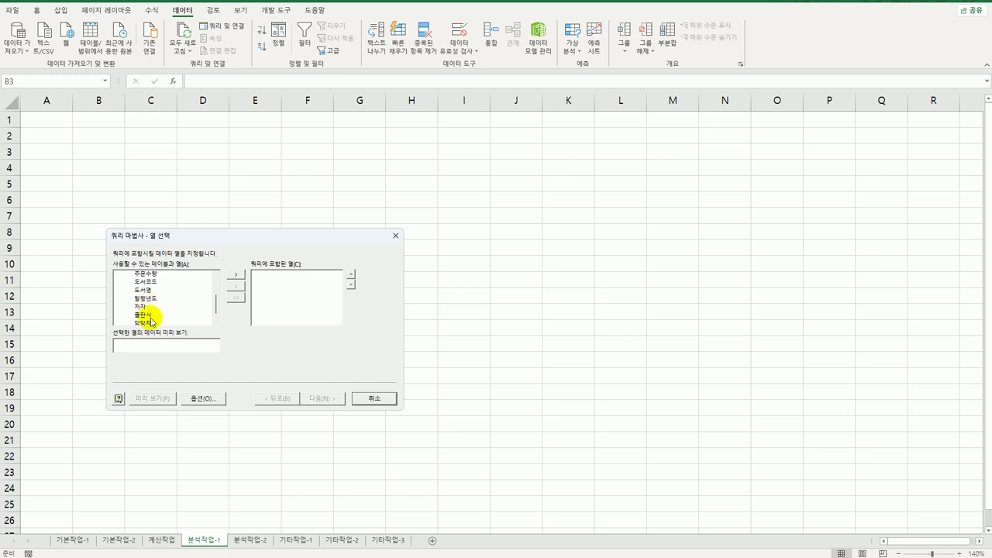
{"action": "left_click", "coordinate": [151, 322]}
{"action": "double_click", "coordinate": [151, 322]}
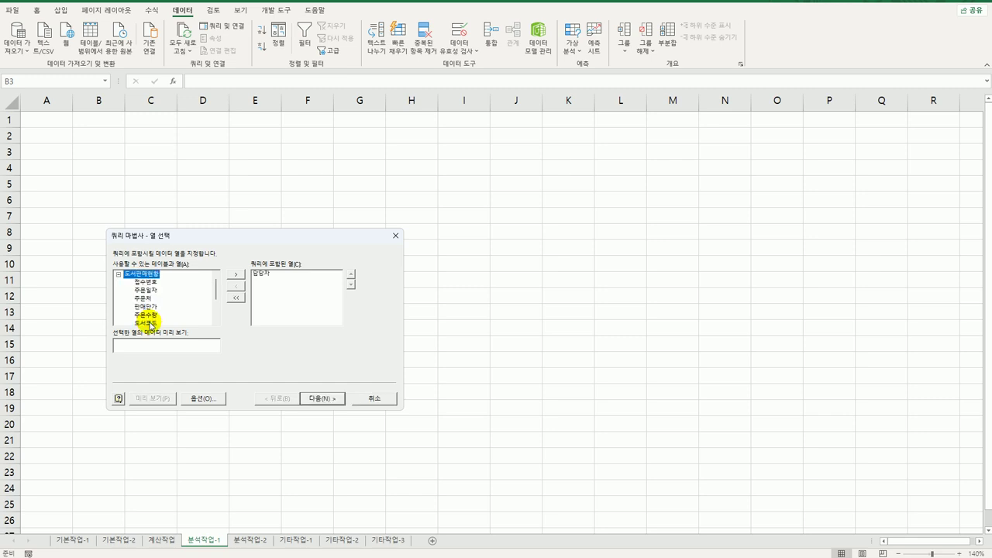
{"action": "scroll", "coordinate": [151, 319], "scroll_direction": "down", "scroll_amount": 2}
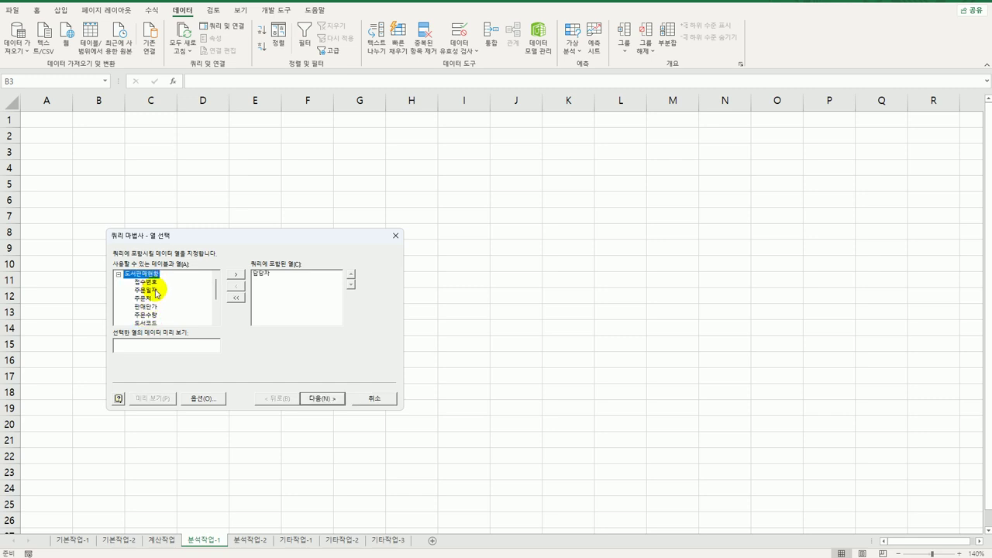
{"action": "left_click", "coordinate": [150, 316]}
{"action": "double_click", "coordinate": [150, 316]}
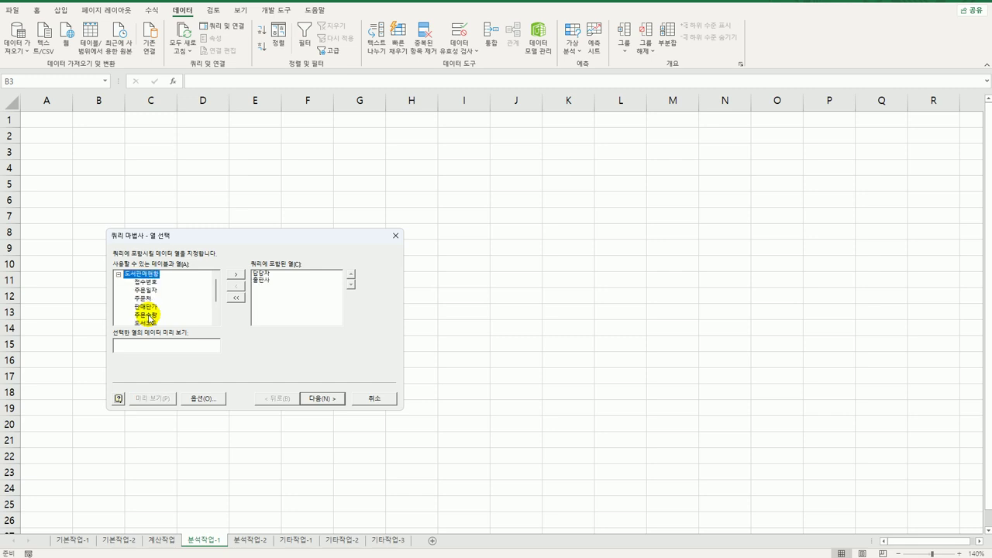
Add the 주문수량 and 판매단가 columns to the query and proceed to the data filter stage
{"action": "double_click", "coordinate": [152, 317]}
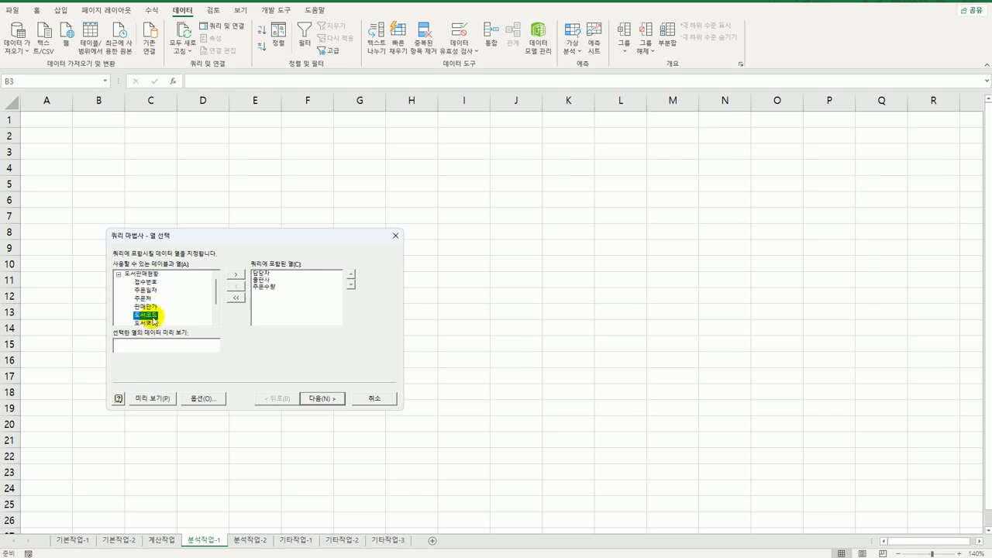
{"action": "scroll", "coordinate": [153, 320], "scroll_direction": "down", "scroll_amount": 1}
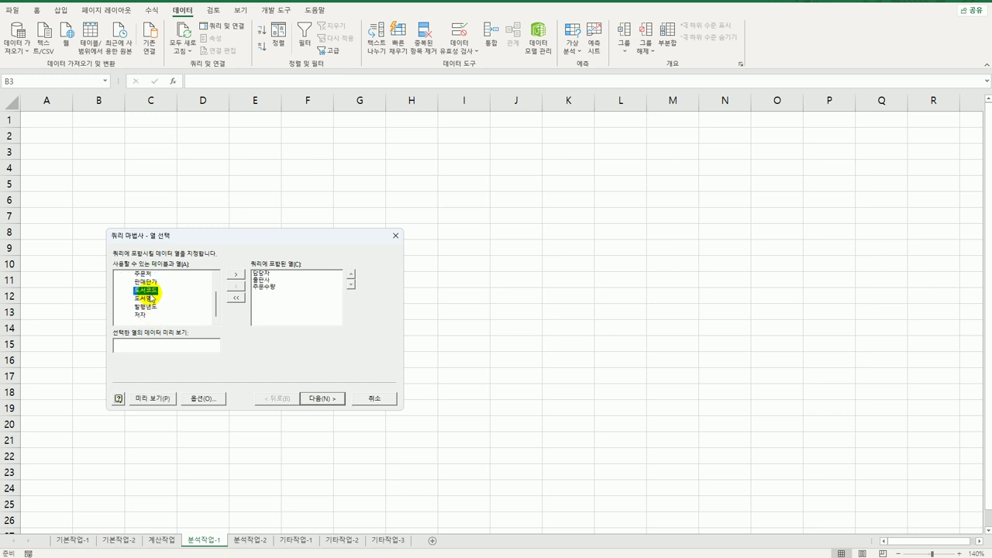
{"action": "left_click", "coordinate": [148, 282]}
{"action": "double_click", "coordinate": [149, 284]}
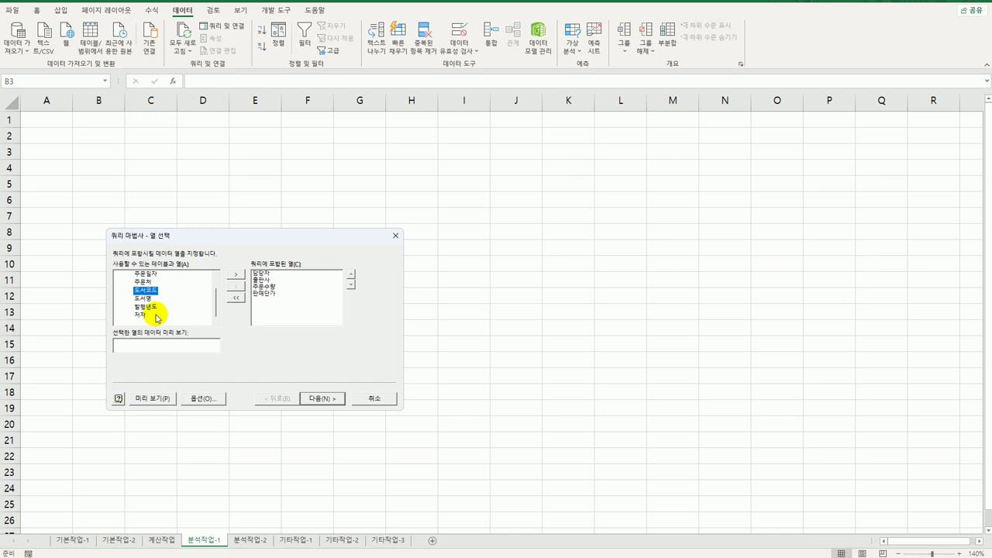
{"action": "left_click", "coordinate": [326, 402]}
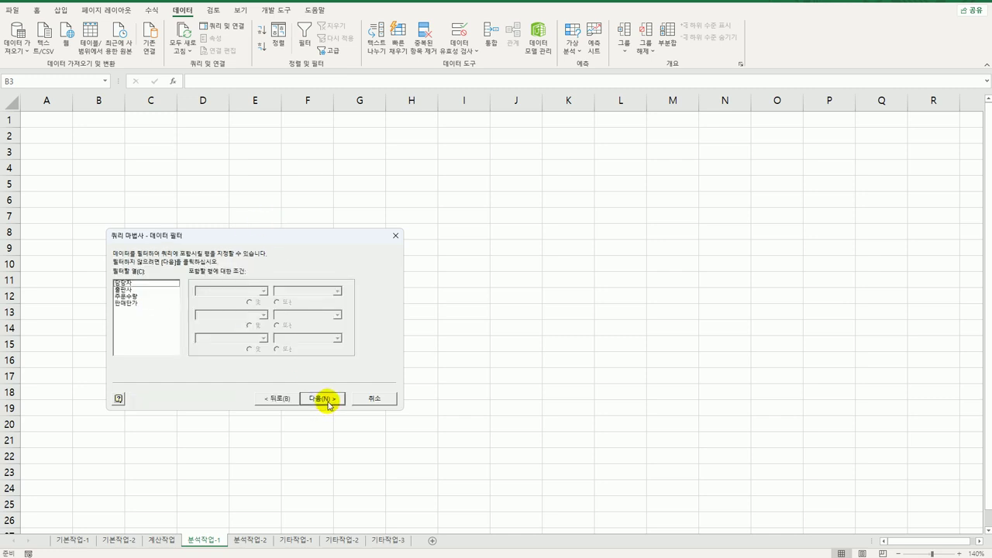
Finish the query without filtering or sorting and import the data as a PivotTable report at cell B3 of the existing worksheet
{"action": "left_click", "coordinate": [326, 400]}
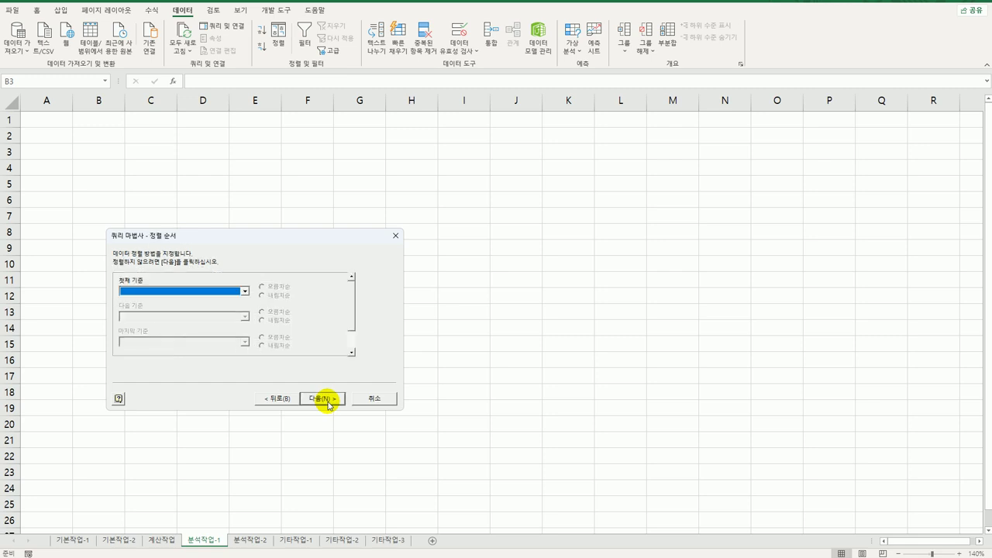
{"action": "left_click", "coordinate": [327, 400]}
{"action": "left_click", "coordinate": [326, 400]}
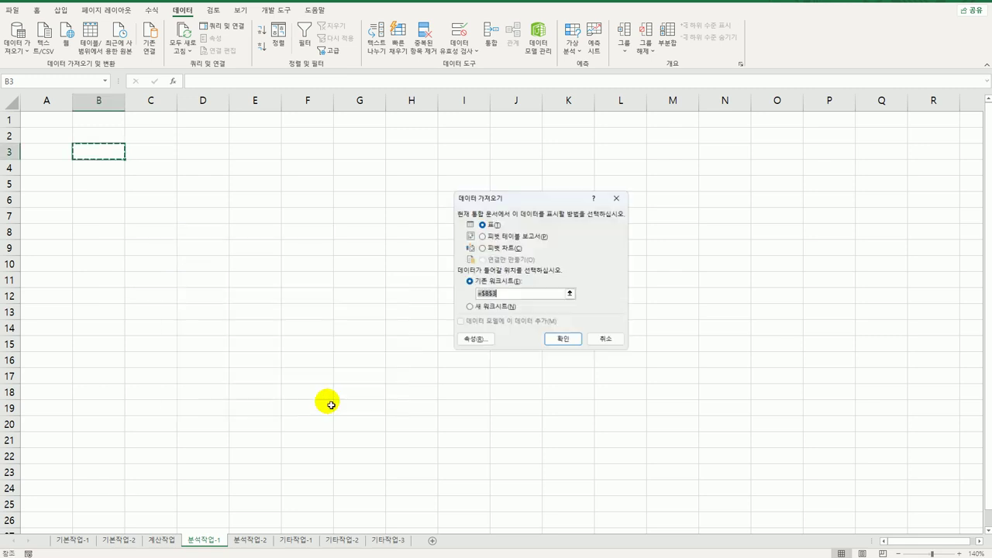
{"action": "left_click", "coordinate": [481, 235]}
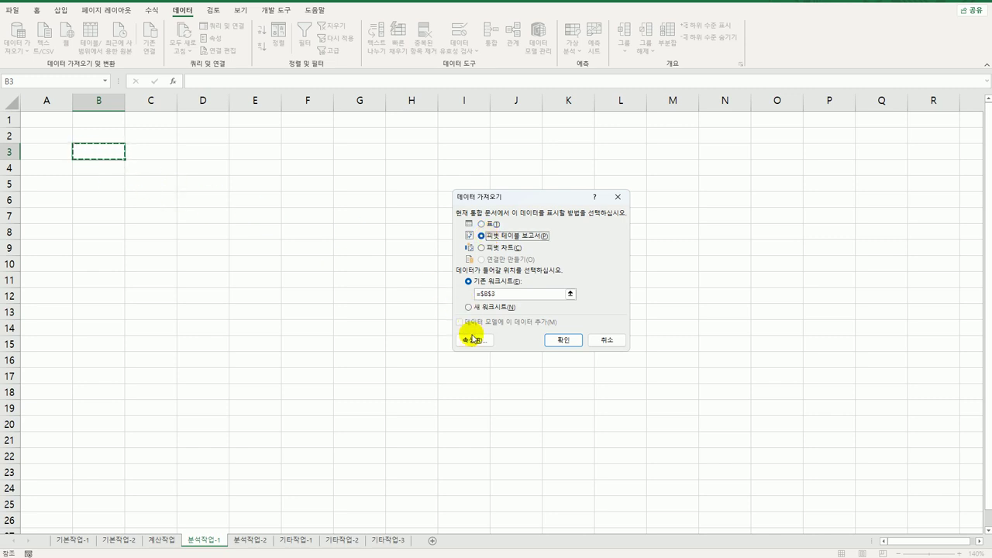
{"action": "left_click", "coordinate": [561, 341]}
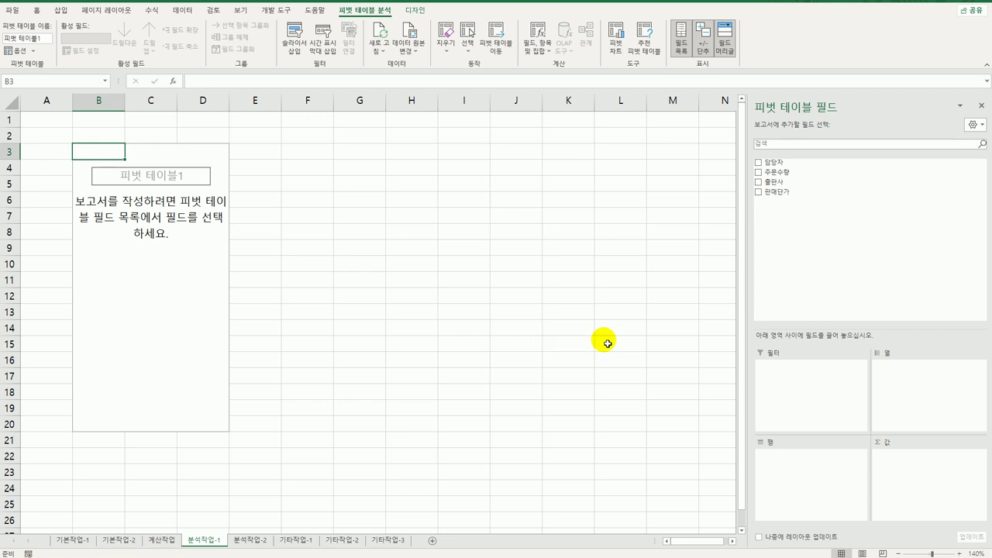
Lay out the PivotTable with 담당자 as filter, 출판사 as rows, and 주문수량 and 판매단가 as values
{"action": "left_click_drag", "start_coordinate": [775, 163], "coordinate": [813, 381]}
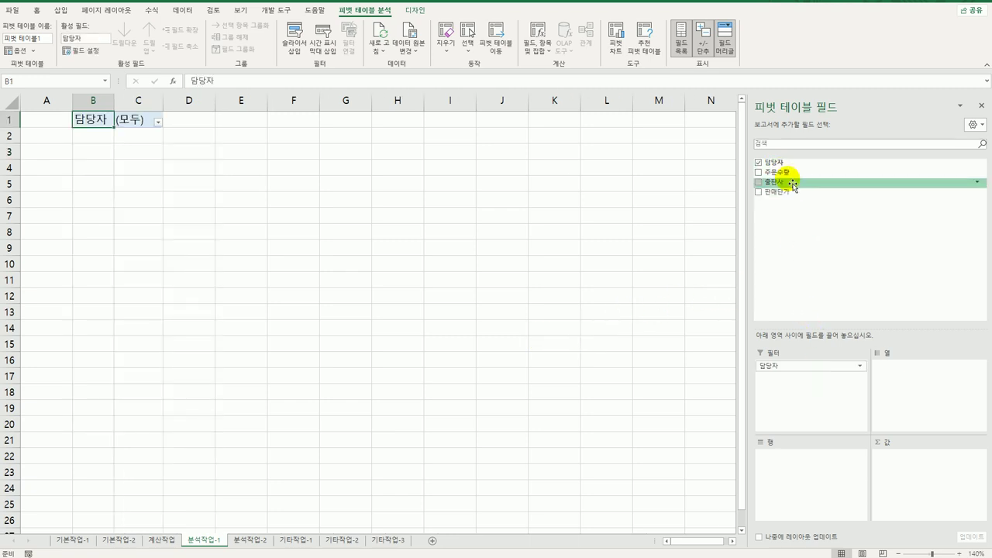
{"action": "left_click_drag", "start_coordinate": [779, 181], "coordinate": [792, 496]}
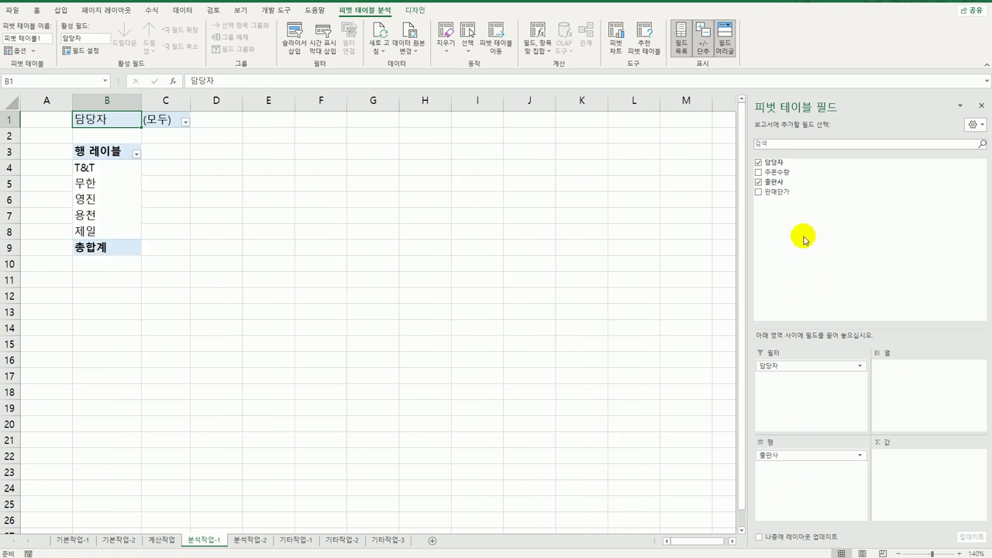
{"action": "left_click_drag", "start_coordinate": [798, 173], "coordinate": [924, 484]}
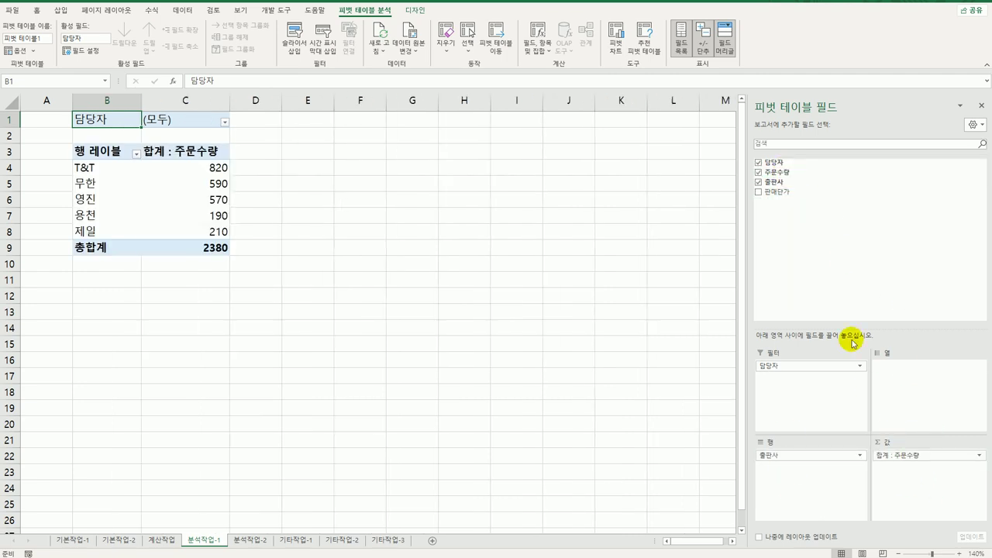
{"action": "left_click_drag", "start_coordinate": [777, 191], "coordinate": [926, 515]}
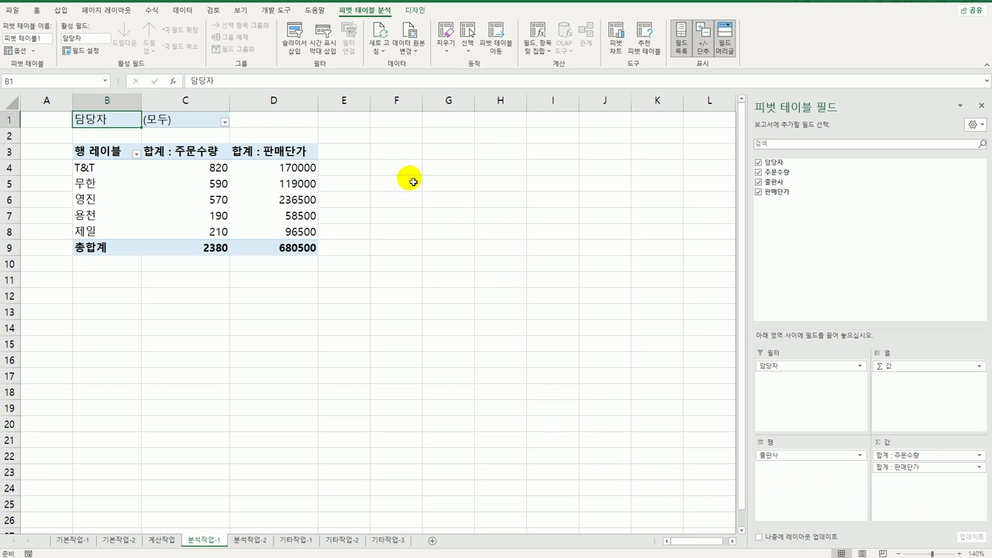
Change the PivotTable's report layout from compact form to one that shows 출판사 as the row field header
{"action": "left_click", "coordinate": [415, 10]}
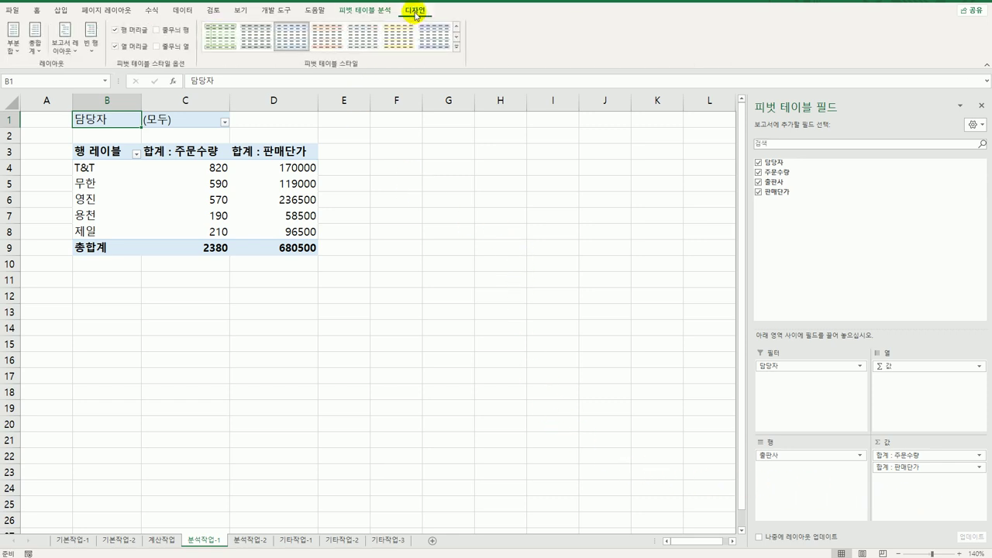
{"action": "left_click", "coordinate": [65, 39]}
{"action": "left_click", "coordinate": [94, 122]}
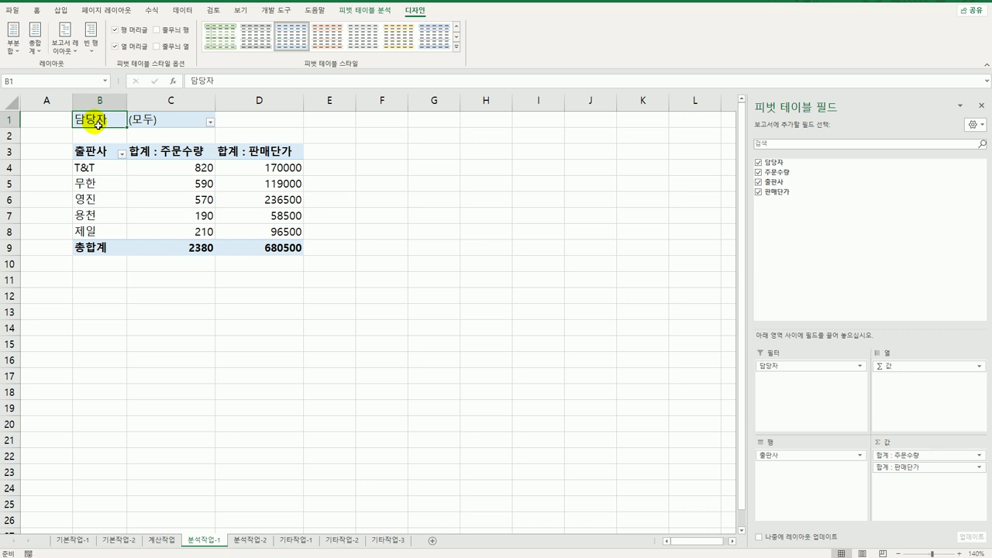
Insert a calculated field named 총금액 with the formula = 주문수량*판매단가
{"action": "left_click", "coordinate": [359, 12]}
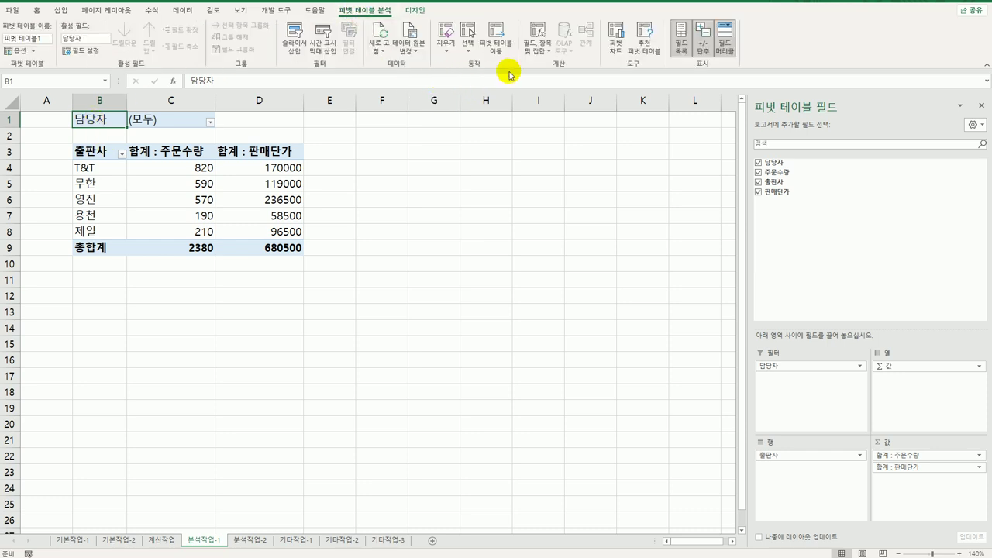
{"action": "left_click", "coordinate": [544, 48]}
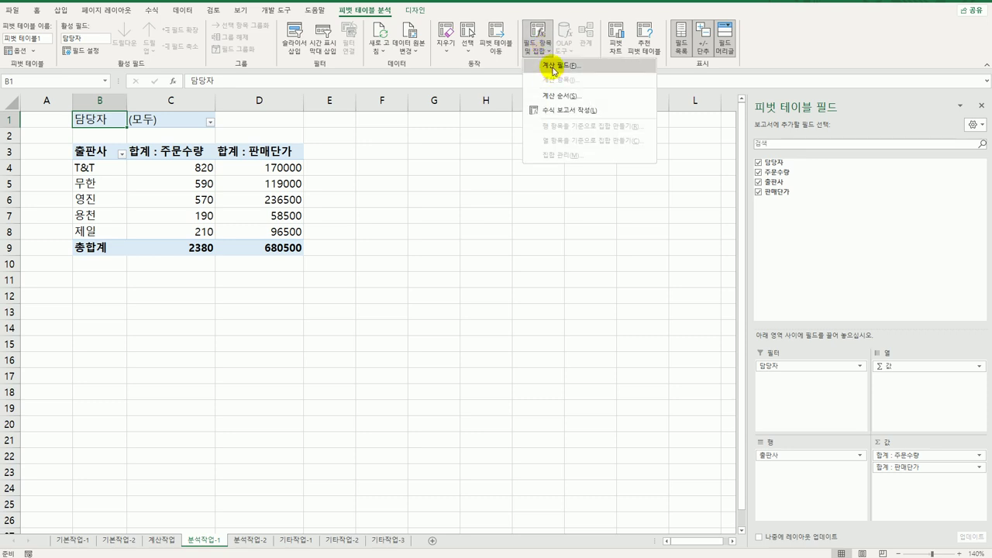
{"action": "left_click", "coordinate": [554, 66]}
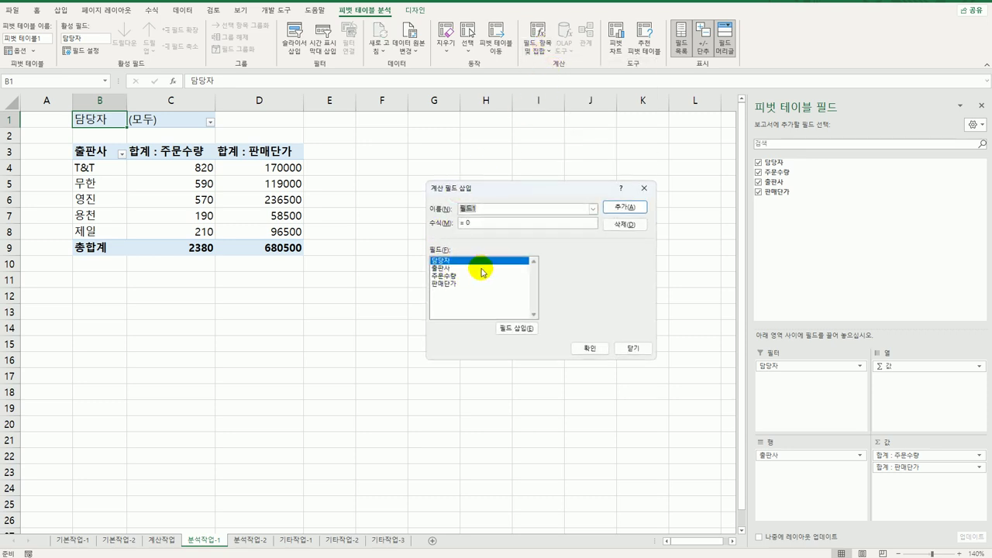
{"action": "key", "text": "BackSpace"}
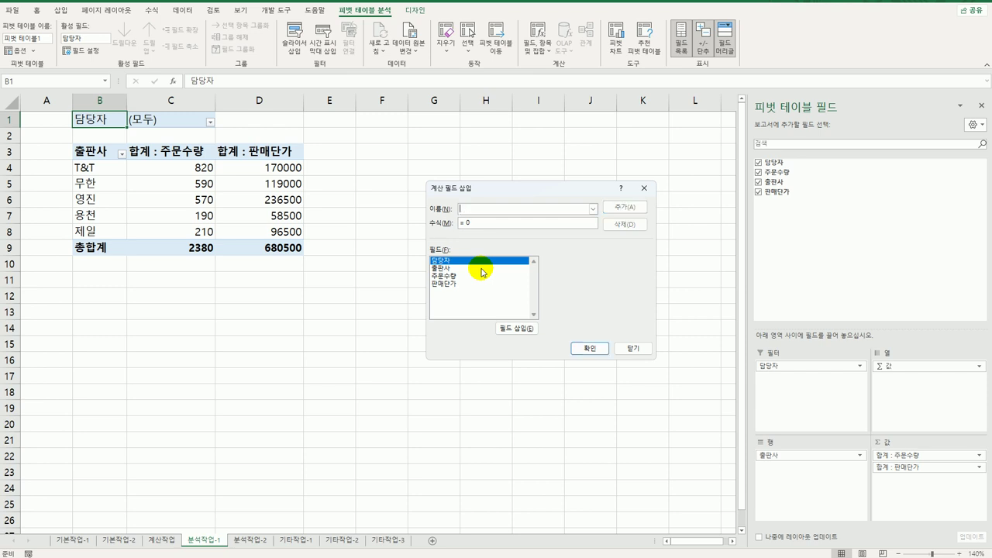
{"action": "type", "text": "총금액"}
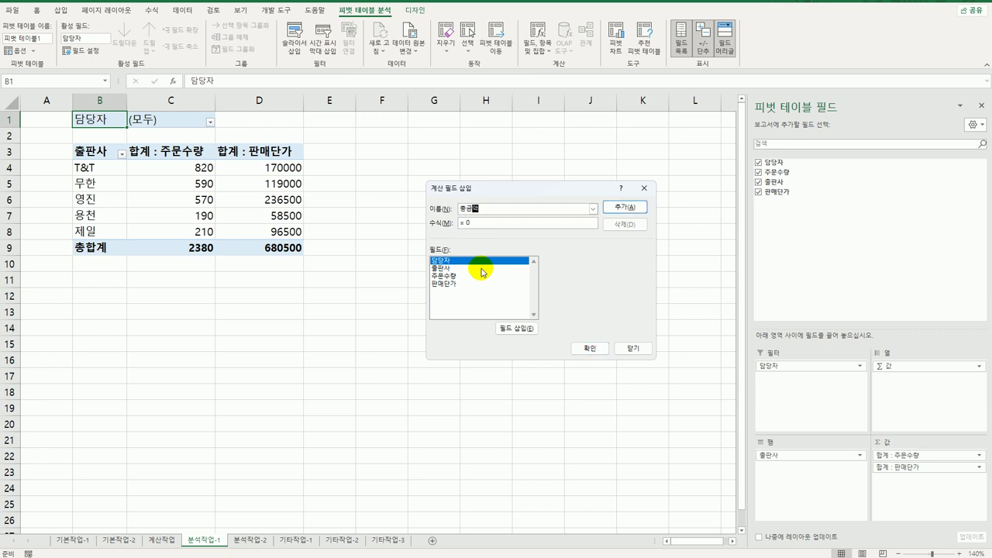
{"action": "key", "text": "Tab"}
{"action": "type", "text": "="}
{"action": "left_click", "coordinate": [455, 276]}
{"action": "double_click", "coordinate": [455, 277]}
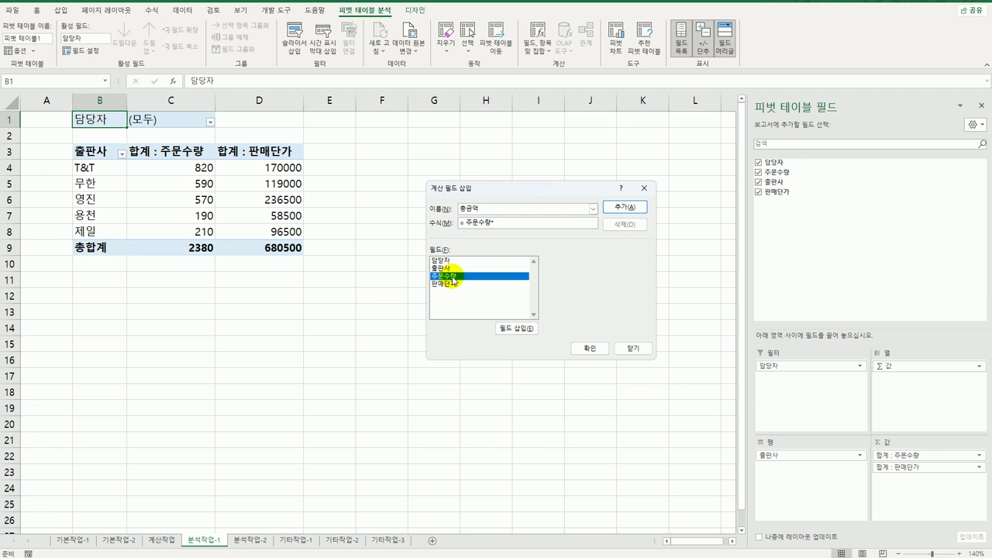
{"action": "left_click", "coordinate": [468, 284]}
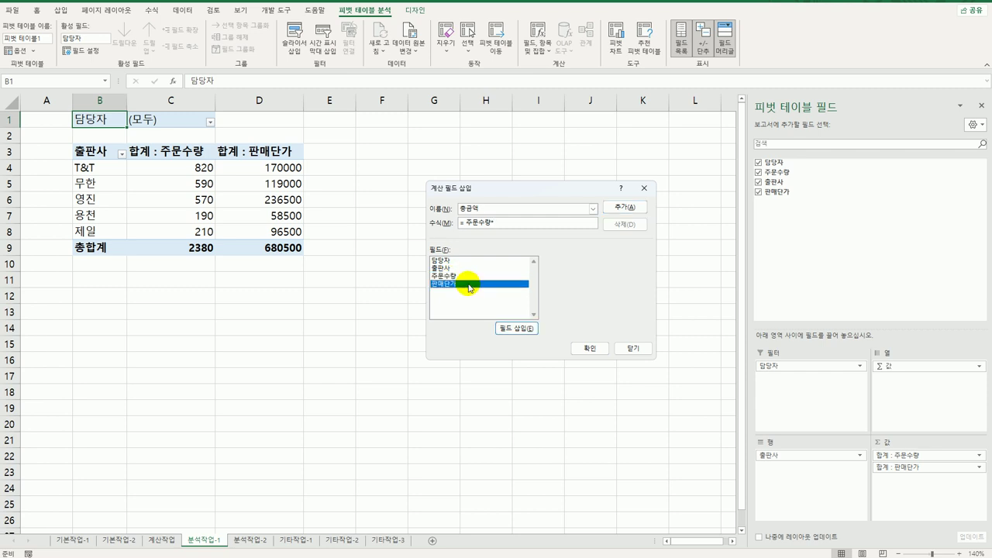
{"action": "double_click", "coordinate": [468, 284]}
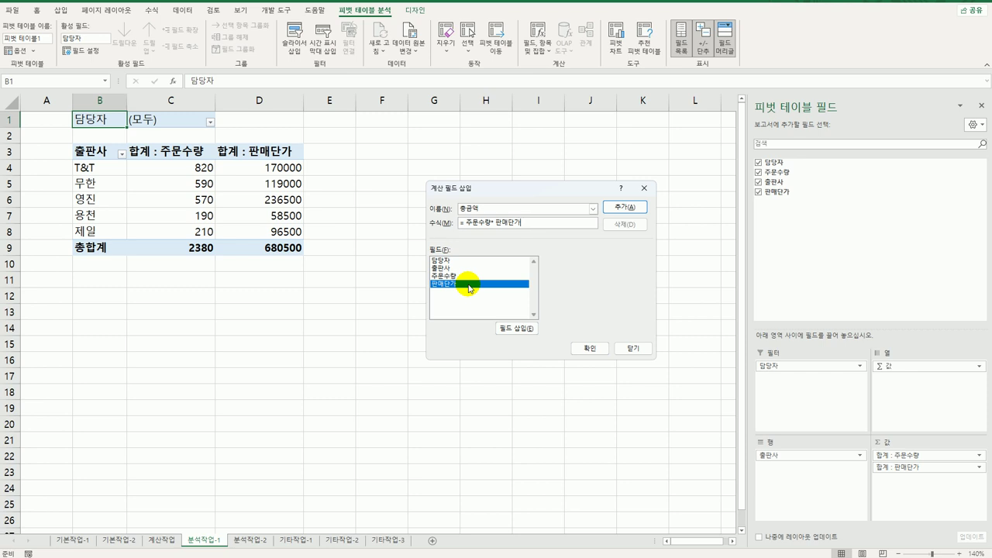
{"action": "left_click", "coordinate": [589, 348]}
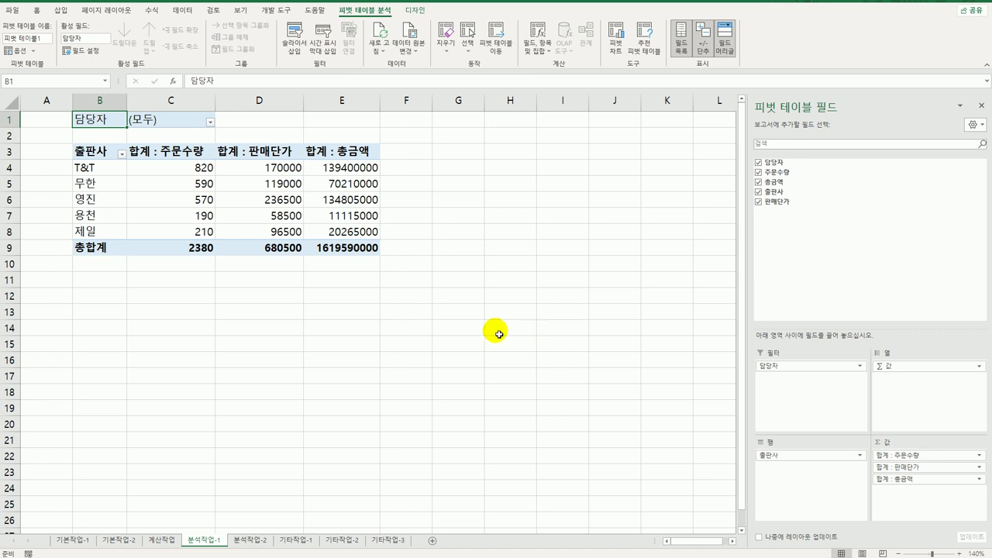
Format the 합계 : 주문수량 value field as 숫자 with the 1000 separator and 0 decimal places
{"action": "left_click", "coordinate": [192, 153]}
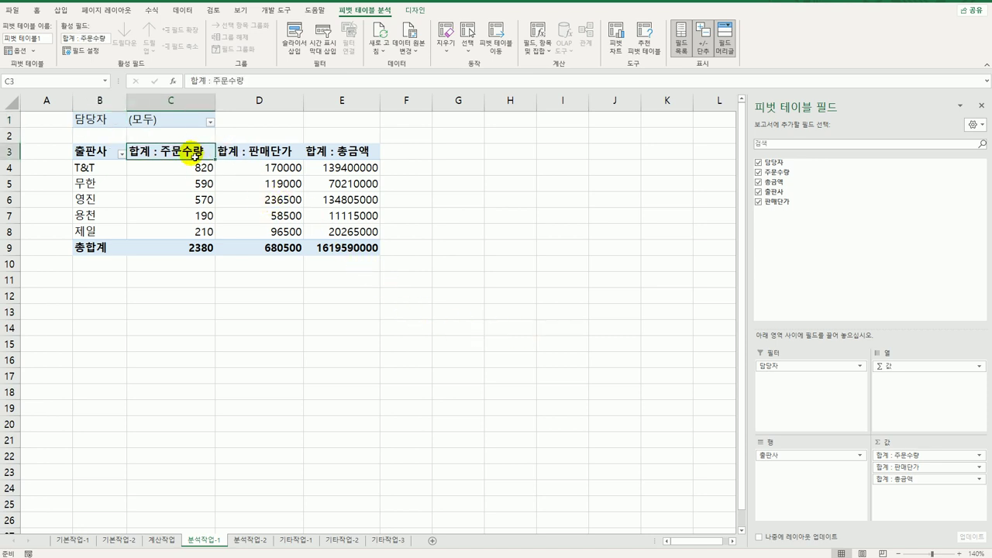
{"action": "double_click", "coordinate": [191, 154]}
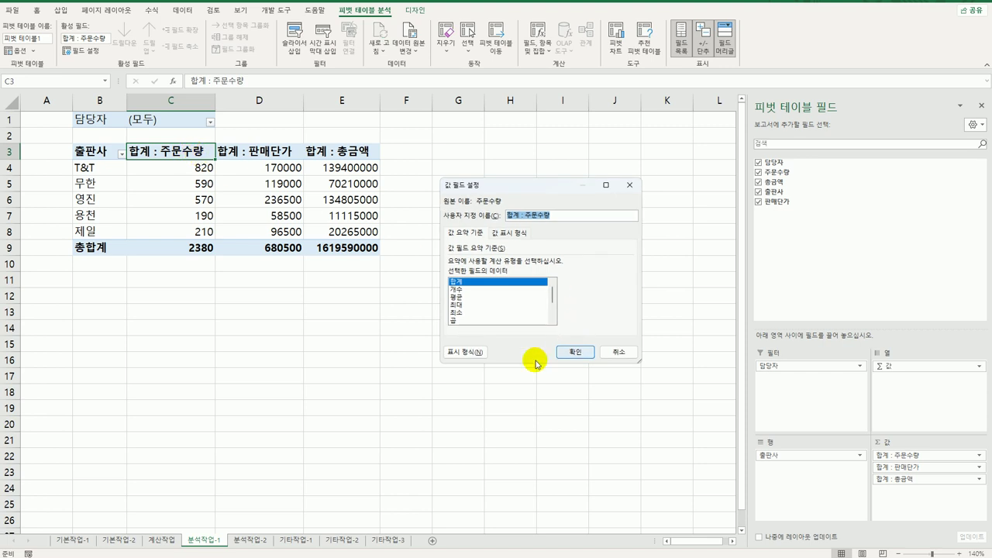
{"action": "left_click", "coordinate": [464, 353]}
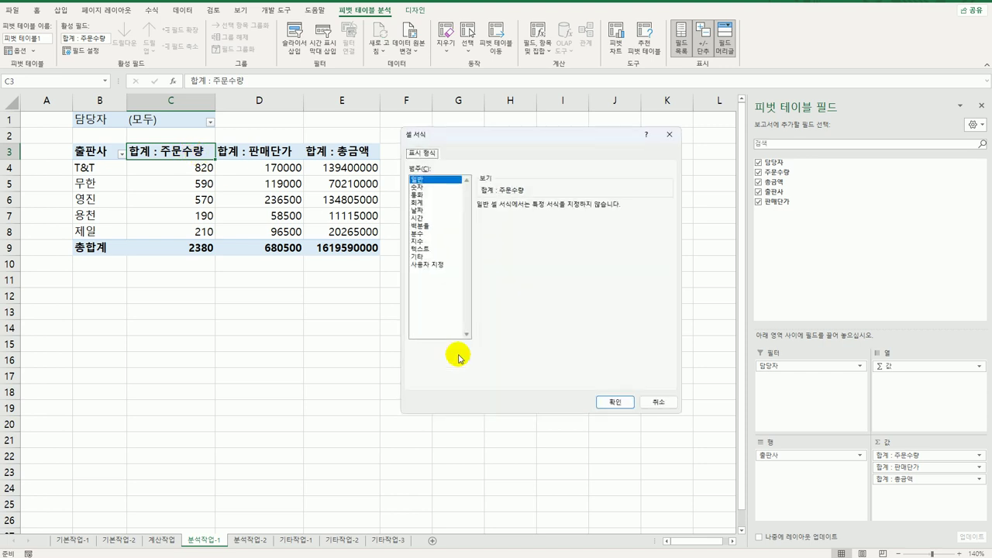
{"action": "left_click", "coordinate": [423, 188]}
{"action": "left_click", "coordinate": [499, 224]}
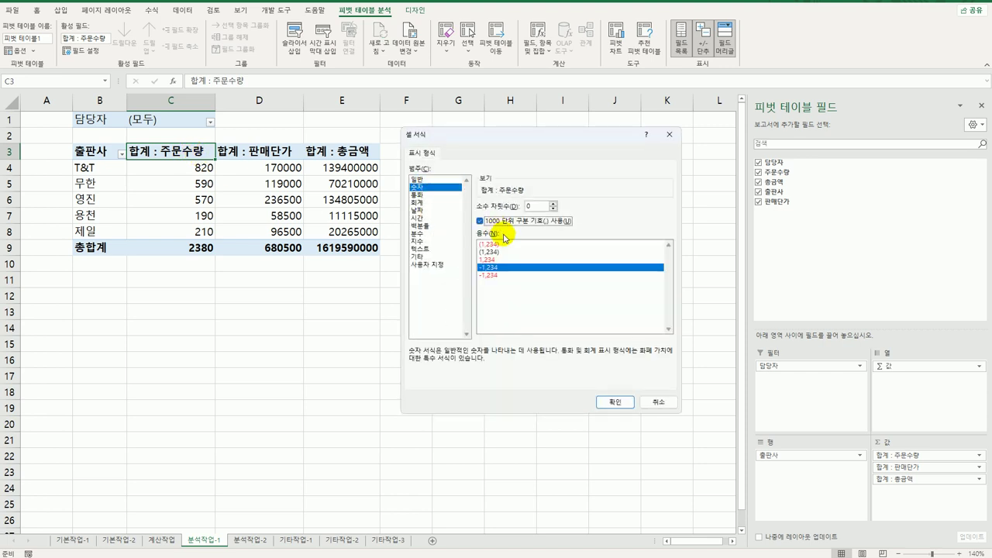
{"action": "left_click", "coordinate": [613, 402]}
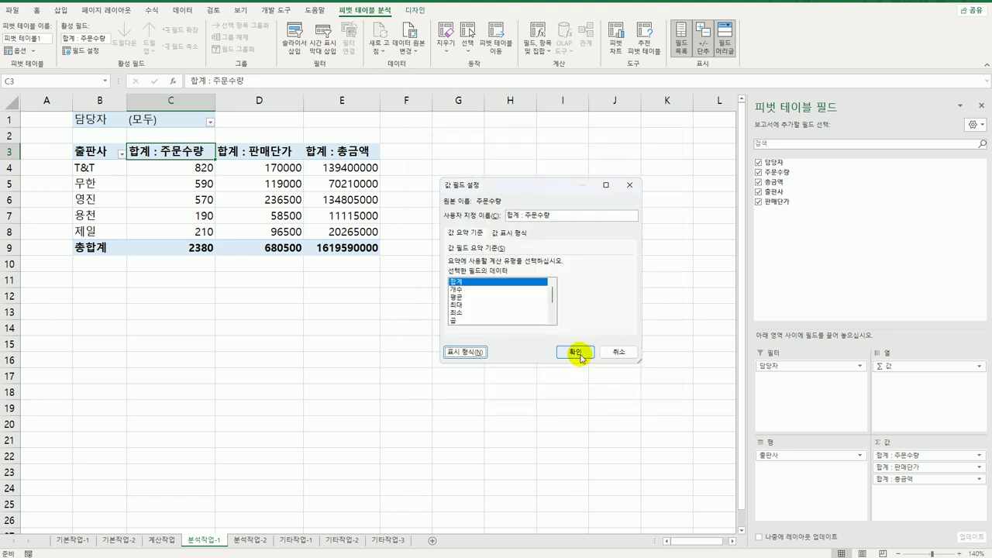
{"action": "left_click", "coordinate": [575, 353]}
Format the 합계 : 판매단가 value field as 숫자 with the 1000 separator and 0 decimal places
{"action": "left_click", "coordinate": [271, 152]}
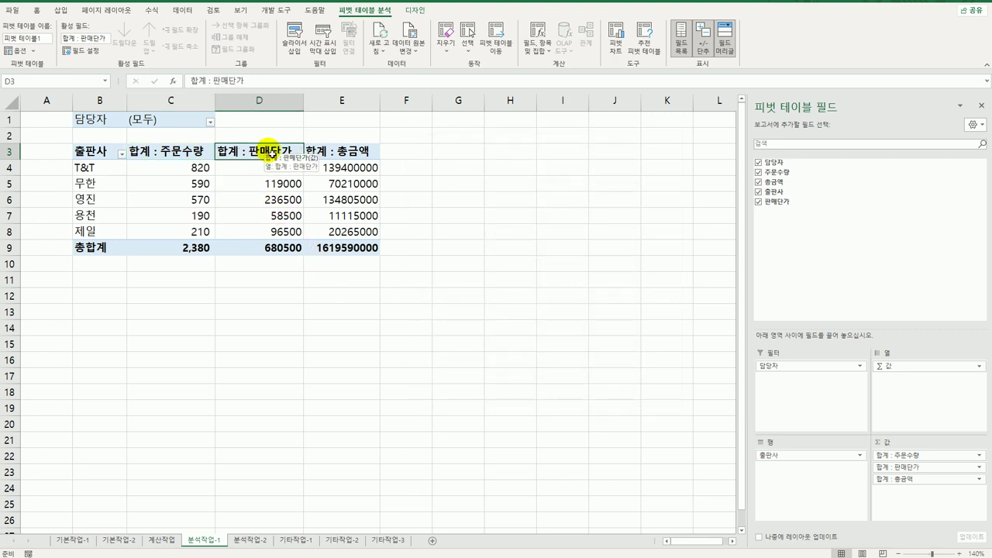
{"action": "double_click", "coordinate": [271, 152]}
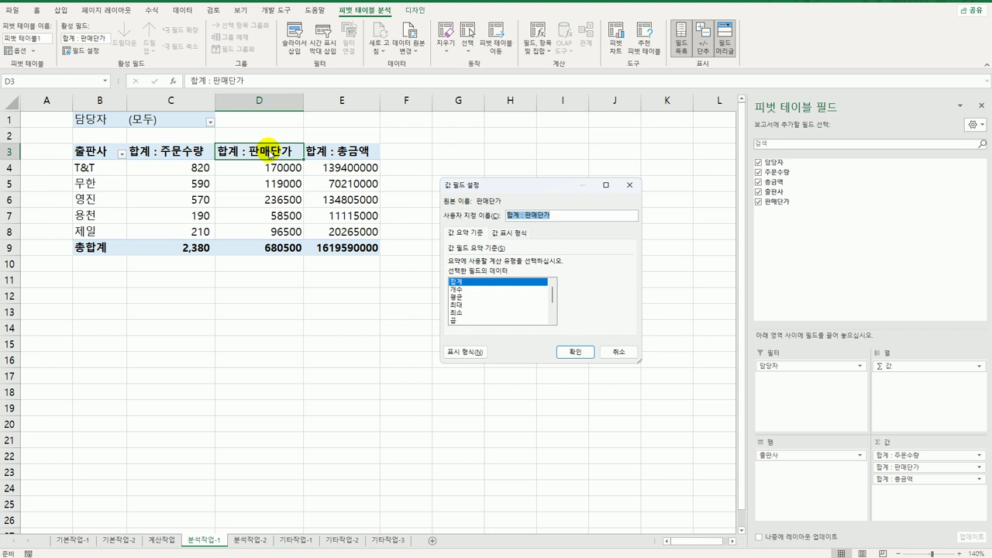
{"action": "left_click", "coordinate": [474, 355]}
{"action": "left_click", "coordinate": [430, 187]}
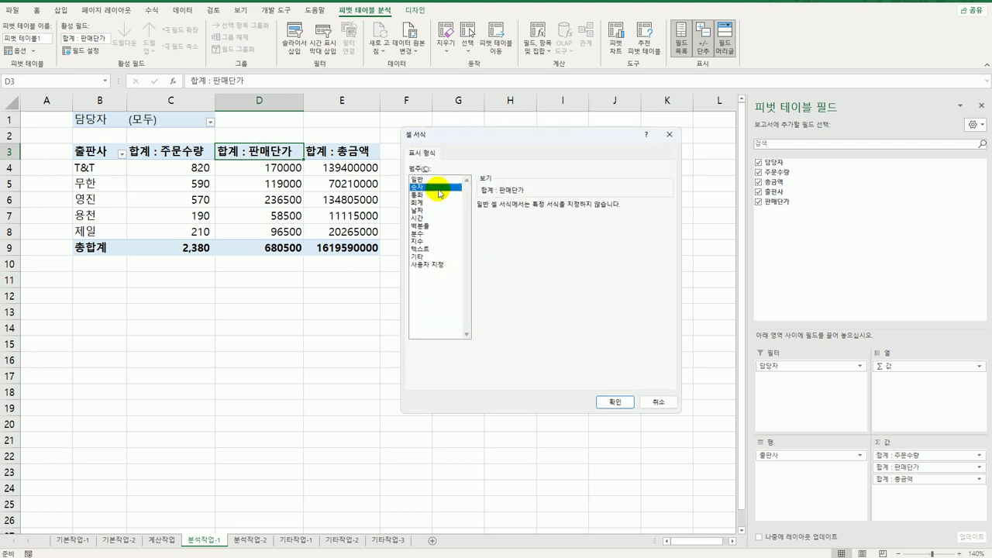
{"action": "left_click", "coordinate": [493, 223]}
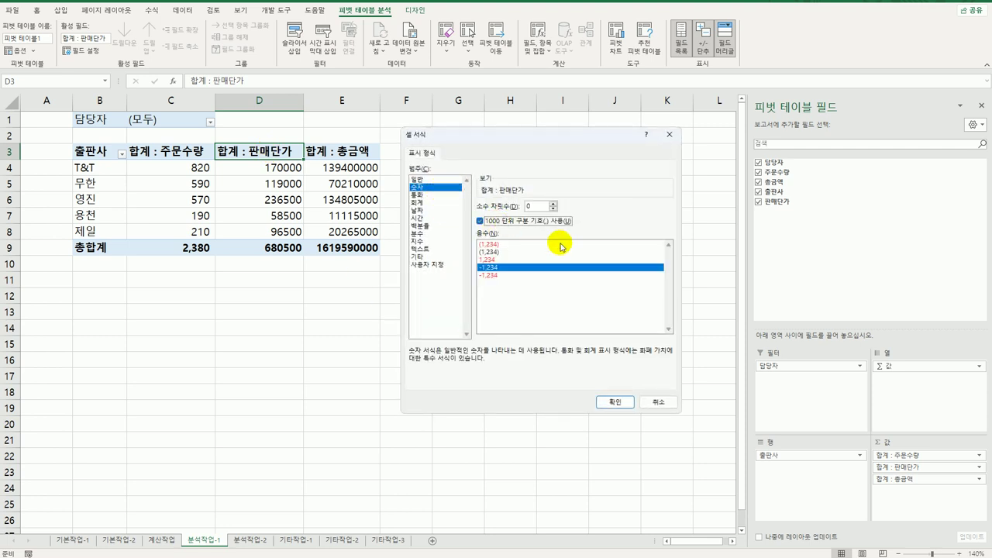
{"action": "left_click", "coordinate": [614, 402]}
{"action": "left_click", "coordinate": [566, 469]}
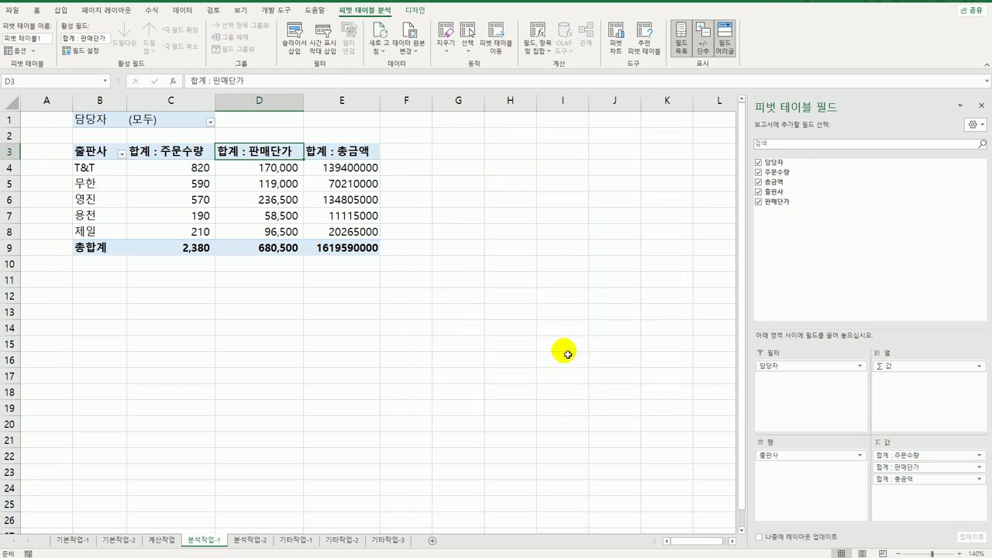
Format the 합계 : 총금액 value field as 숫자 with the 1000 separator and 0 decimal places
{"action": "left_click", "coordinate": [353, 155]}
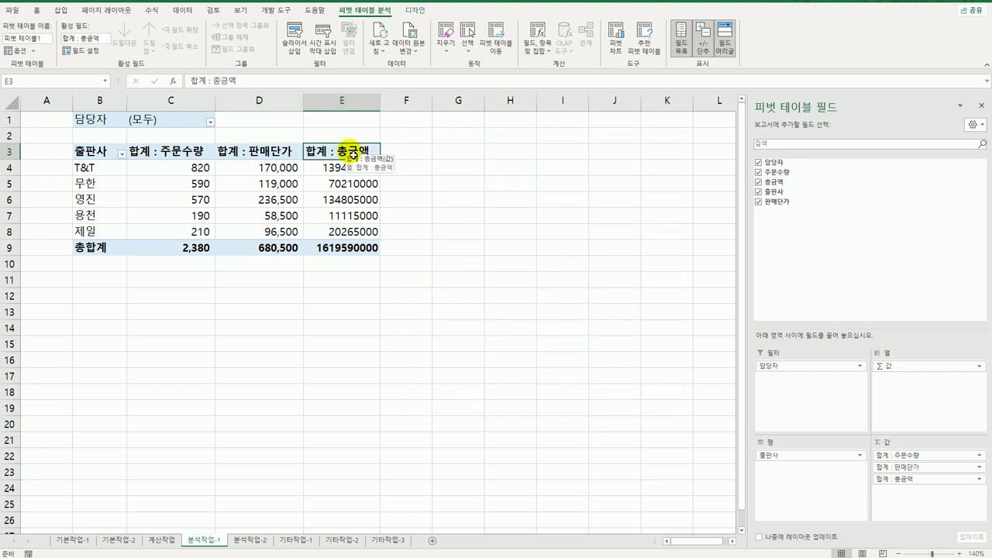
{"action": "double_click", "coordinate": [352, 154]}
{"action": "left_click", "coordinate": [465, 353]}
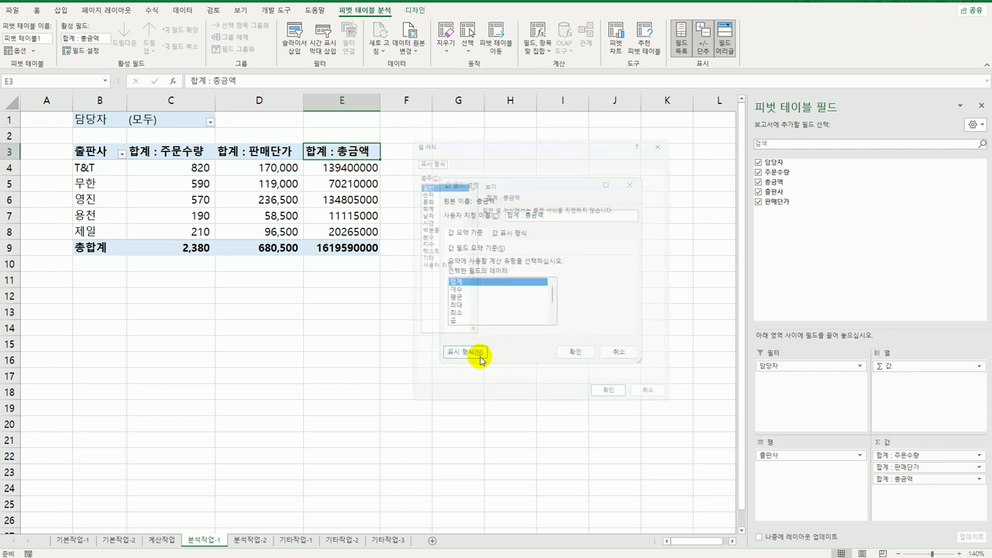
{"action": "left_click", "coordinate": [435, 186]}
{"action": "left_click", "coordinate": [504, 221]}
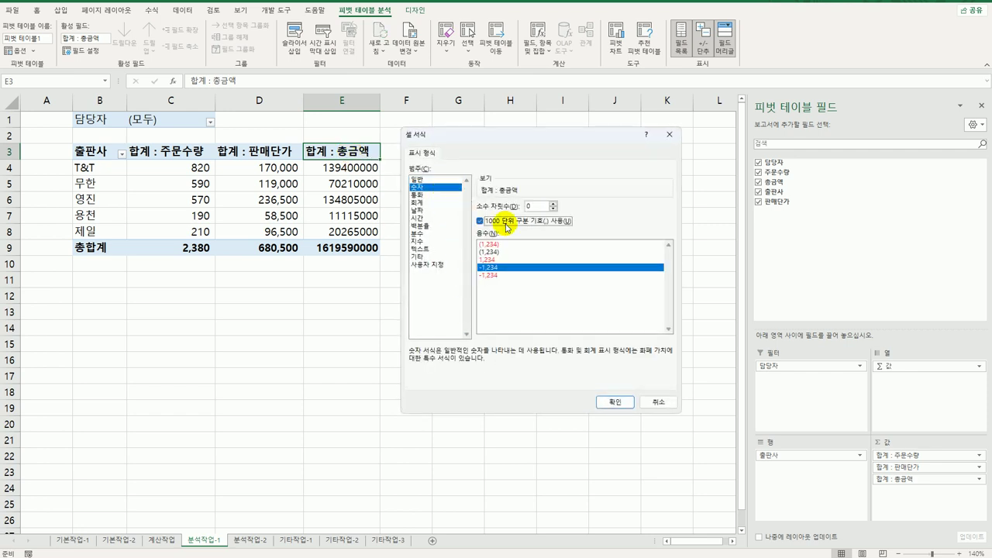
{"action": "left_click", "coordinate": [620, 402]}
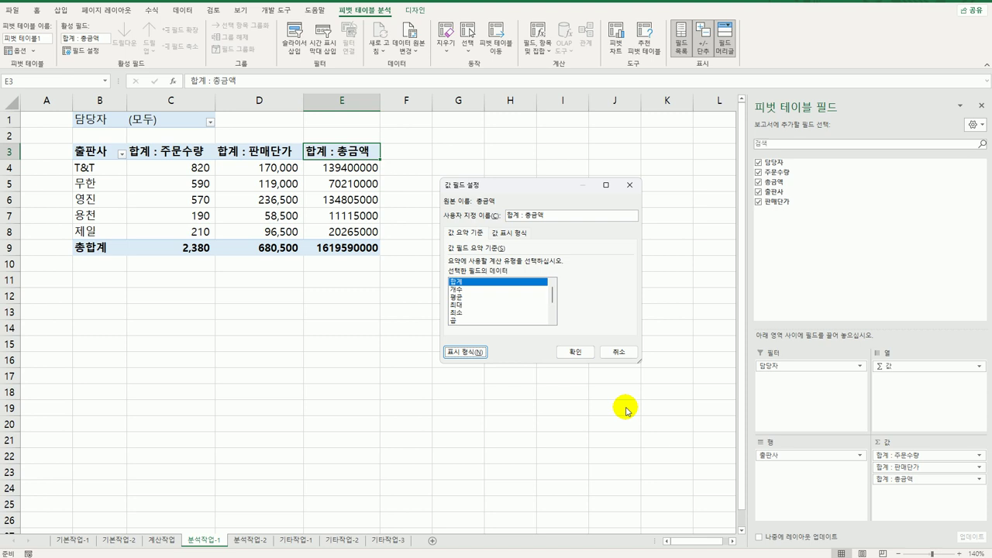
{"action": "left_click", "coordinate": [575, 351]}
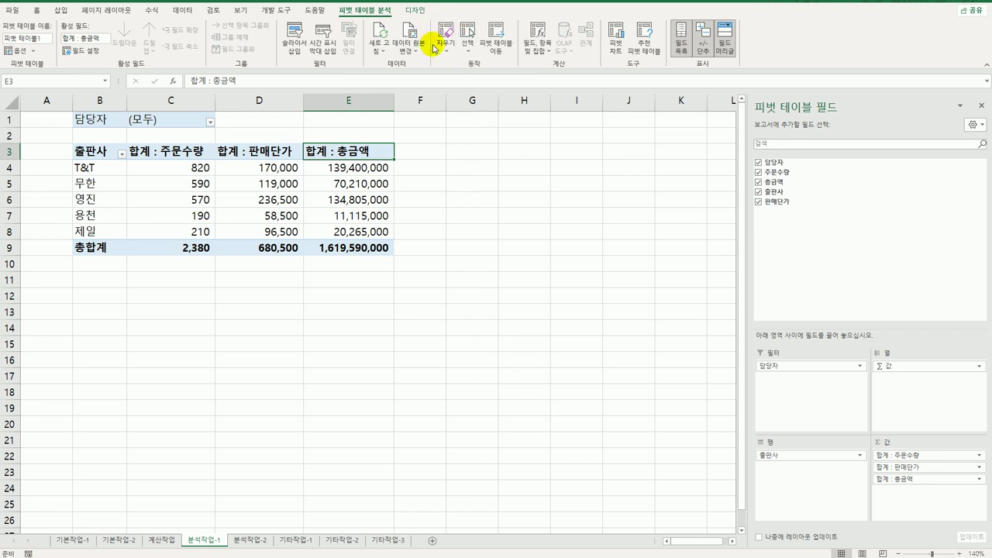
Apply the PivotTable style 피벗 스타일 밝게 22 and enable the 줄무늬 행 style option
{"action": "left_click", "coordinate": [415, 11]}
{"action": "left_click", "coordinate": [458, 48]}
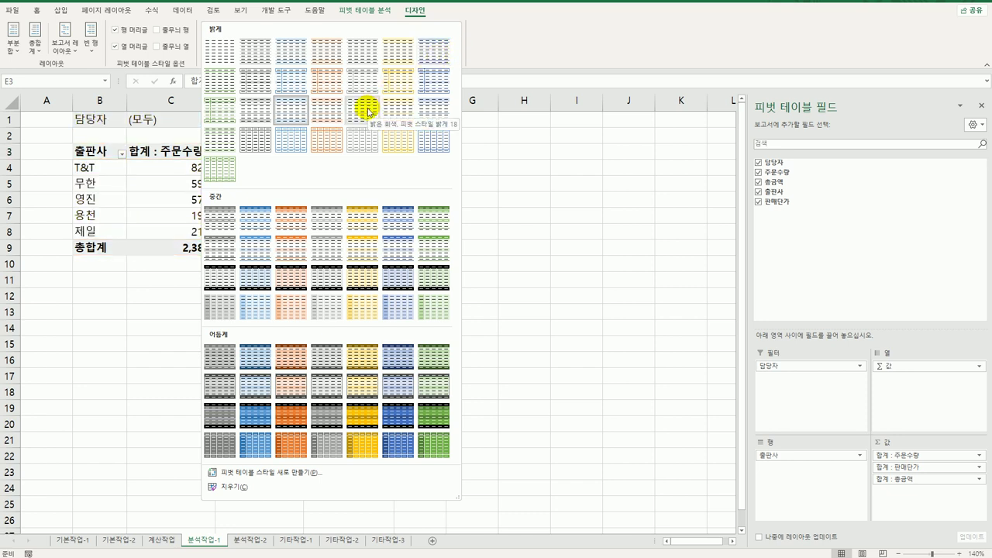
{"action": "left_click", "coordinate": [253, 142]}
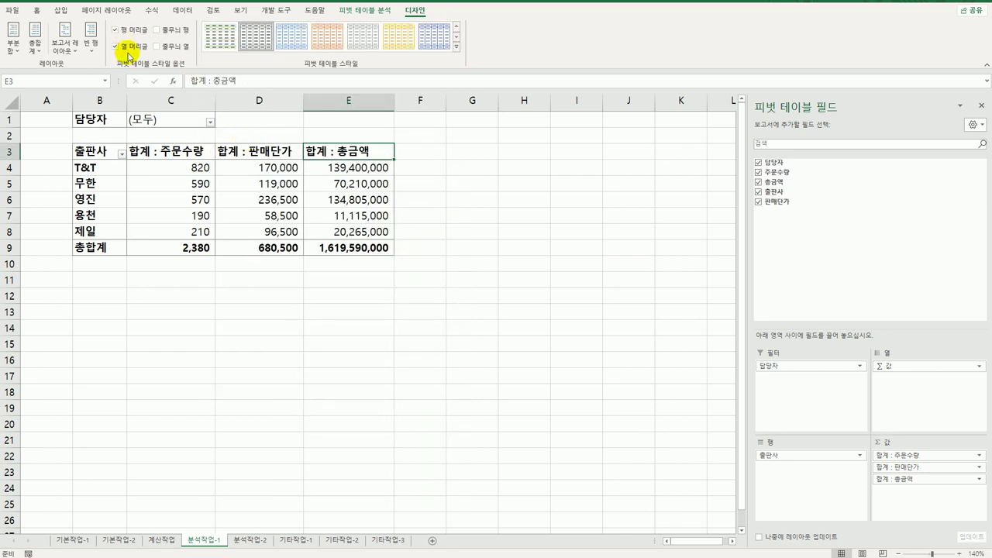
{"action": "left_click", "coordinate": [174, 33]}
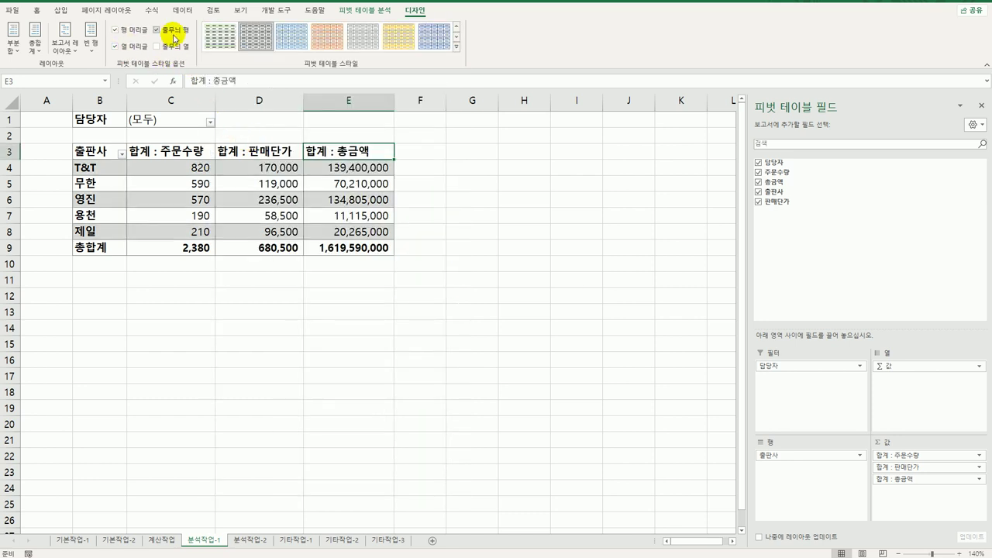
{"action": "left_click", "coordinate": [521, 341]}
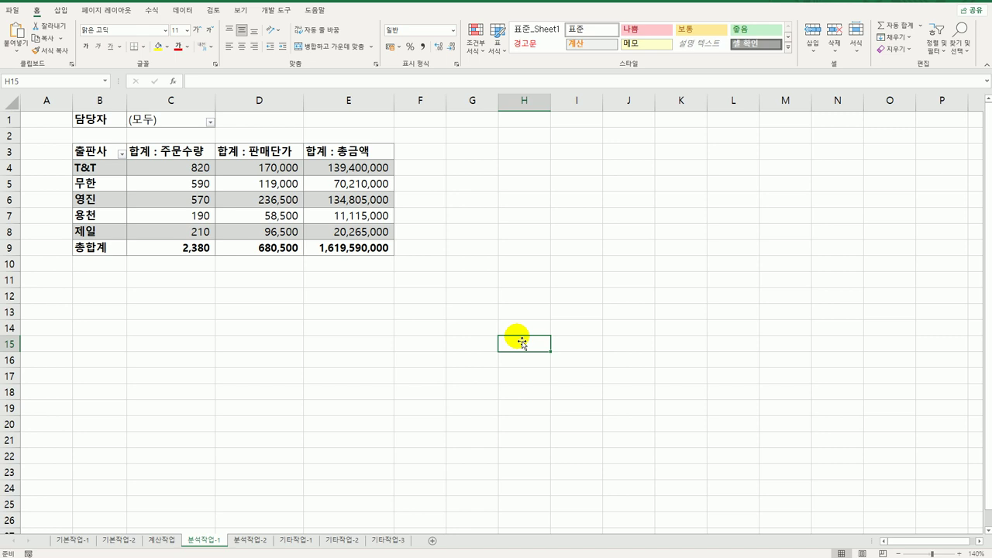
On sheet 분석작업-2, set up Text to Columns for B3:B18 as delimited, adding space and "-" as delimiters
{"action": "left_click", "coordinate": [247, 540]}
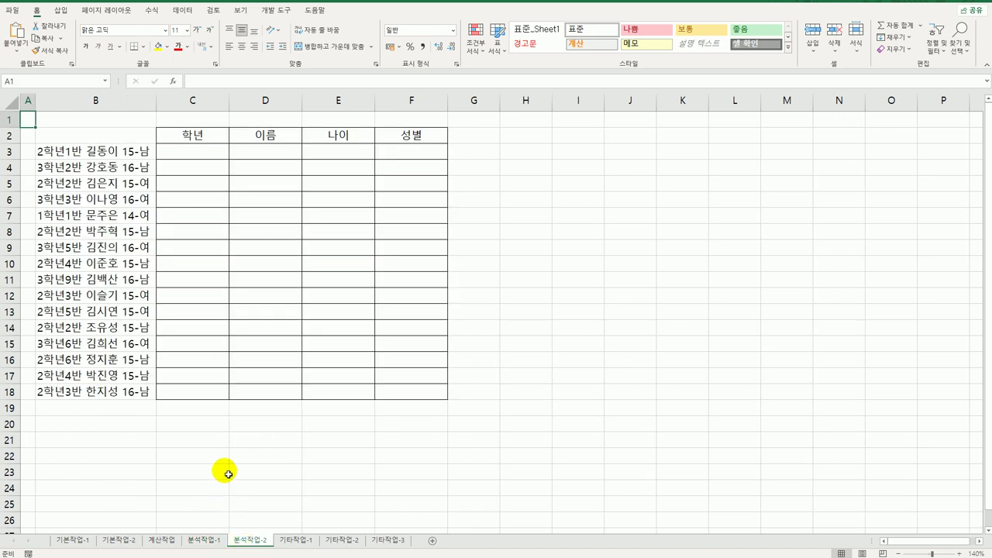
{"action": "left_click_drag", "start_coordinate": [85, 153], "coordinate": [103, 386]}
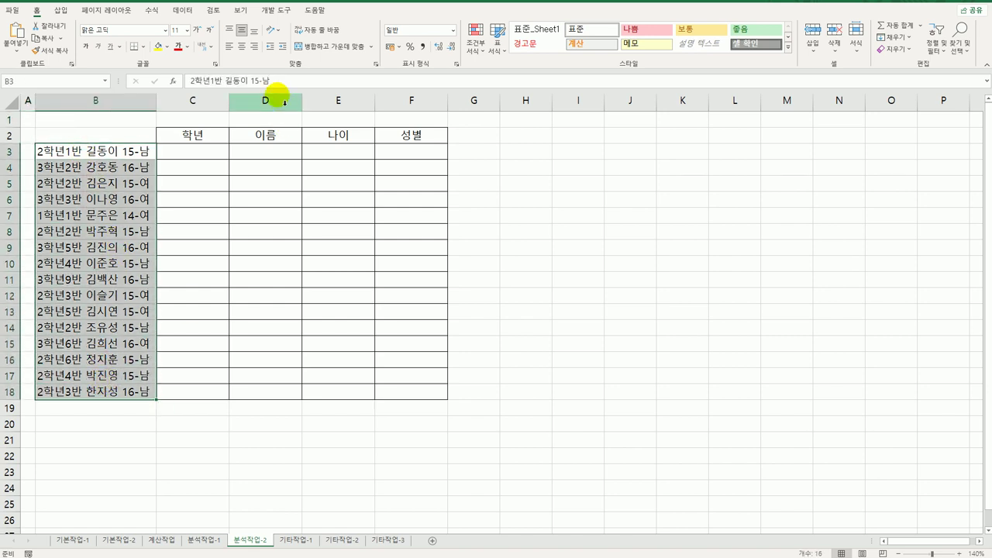
{"action": "left_click", "coordinate": [186, 11]}
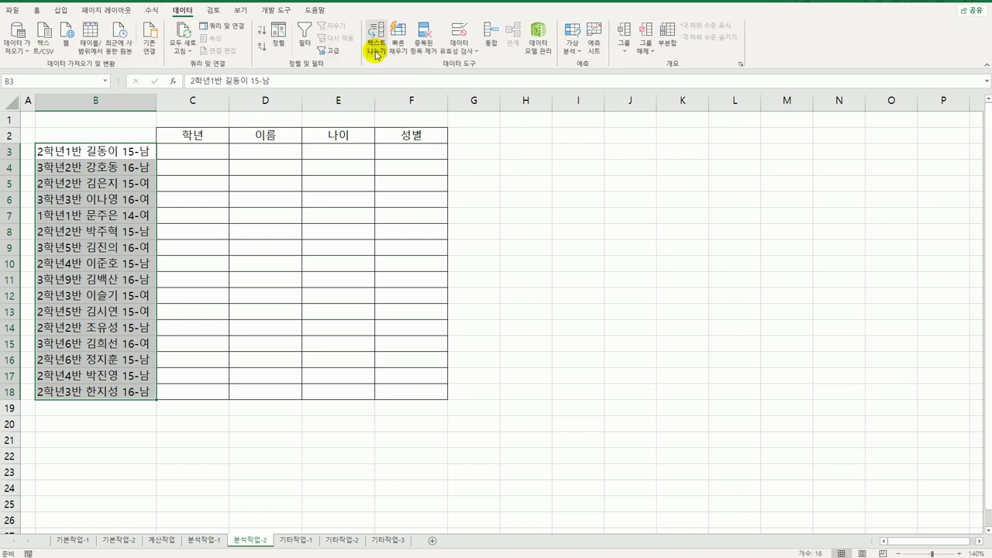
{"action": "left_click", "coordinate": [377, 54]}
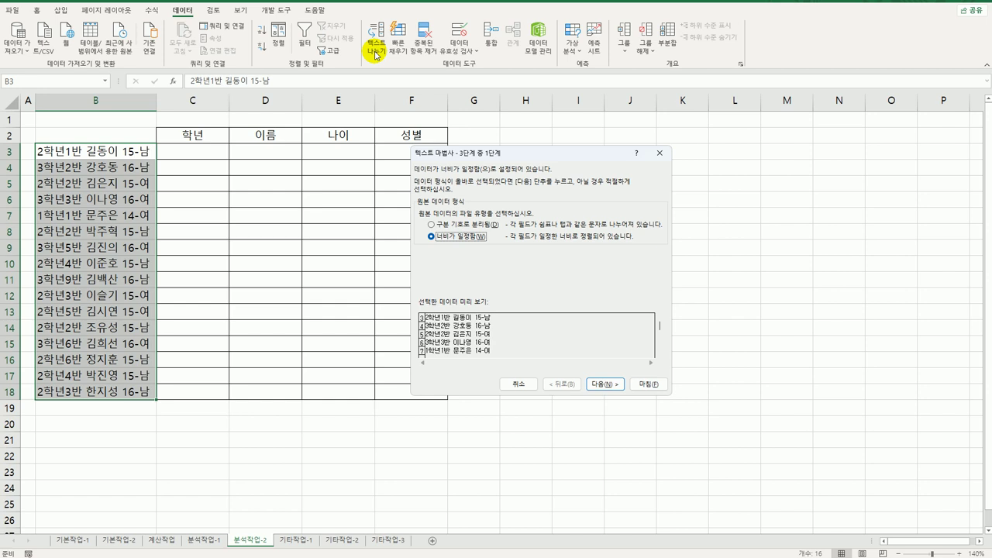
{"action": "left_click", "coordinate": [444, 225]}
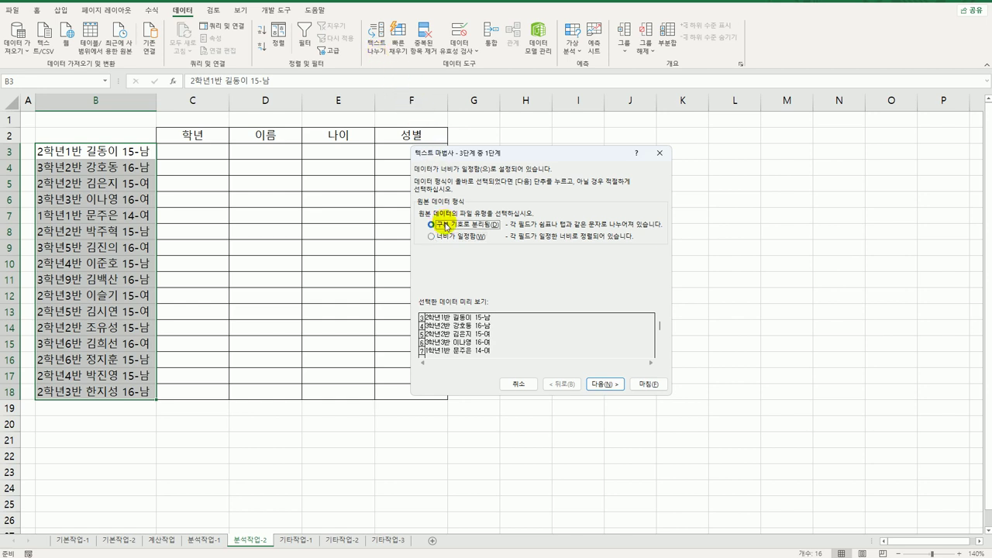
{"action": "left_click", "coordinate": [603, 385]}
{"action": "left_click", "coordinate": [423, 232]}
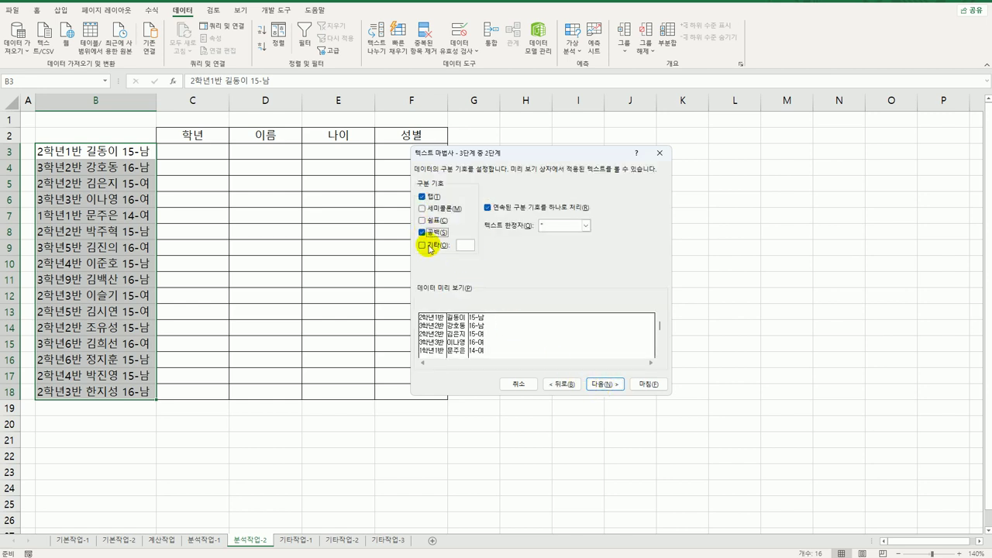
{"action": "left_click", "coordinate": [431, 246]}
{"action": "left_click", "coordinate": [460, 246]}
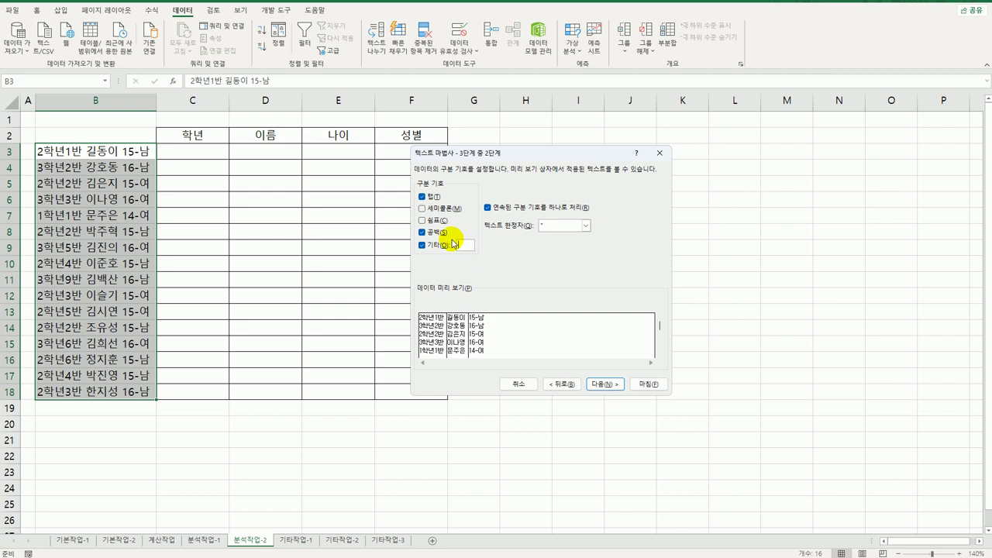
{"action": "type", "text": "-"}
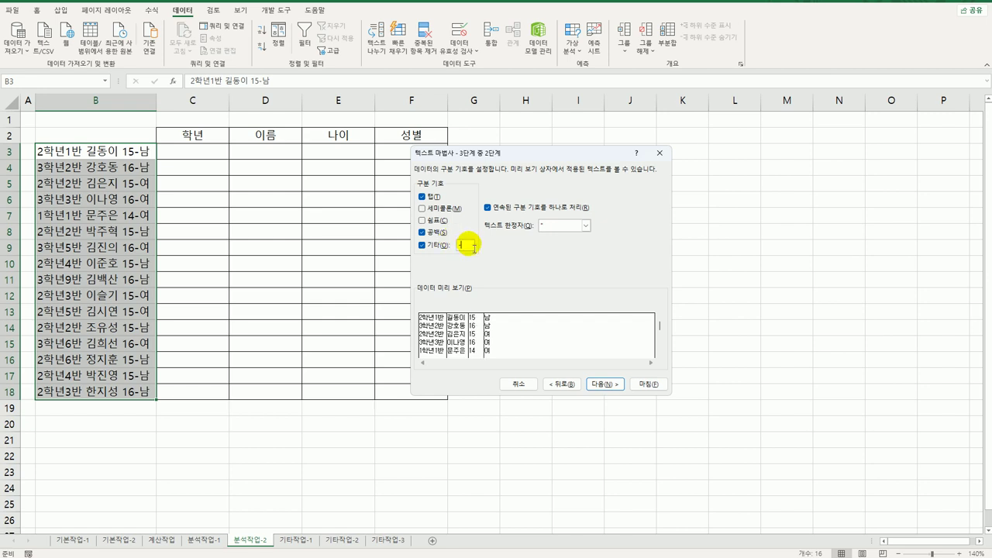
Set the split's destination to cell C3 and finish the conversion, allowing existing data to be replaced
{"action": "left_click", "coordinate": [611, 384]}
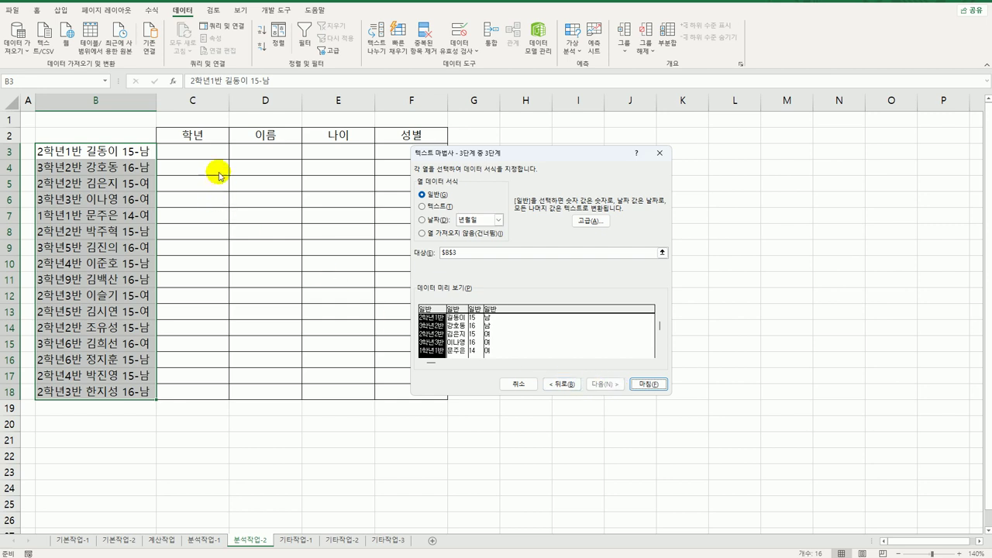
{"action": "left_click", "coordinate": [463, 251]}
{"action": "left_click", "coordinate": [194, 150]}
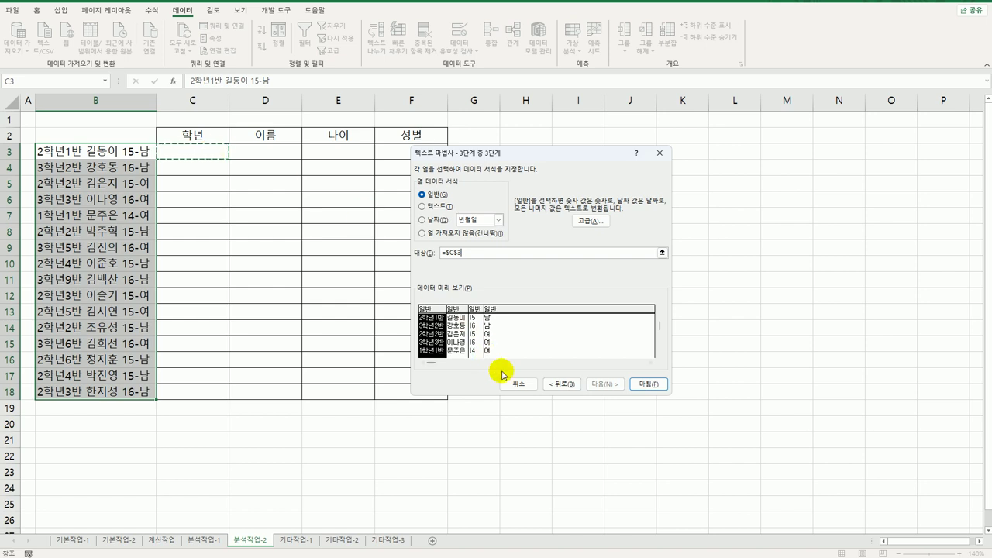
{"action": "left_click", "coordinate": [647, 385]}
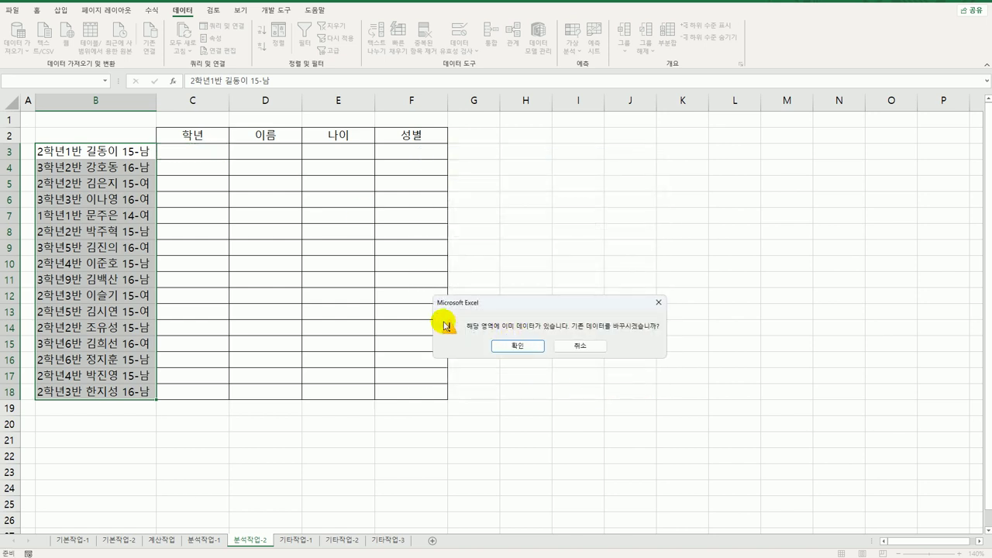
{"action": "left_click", "coordinate": [522, 347]}
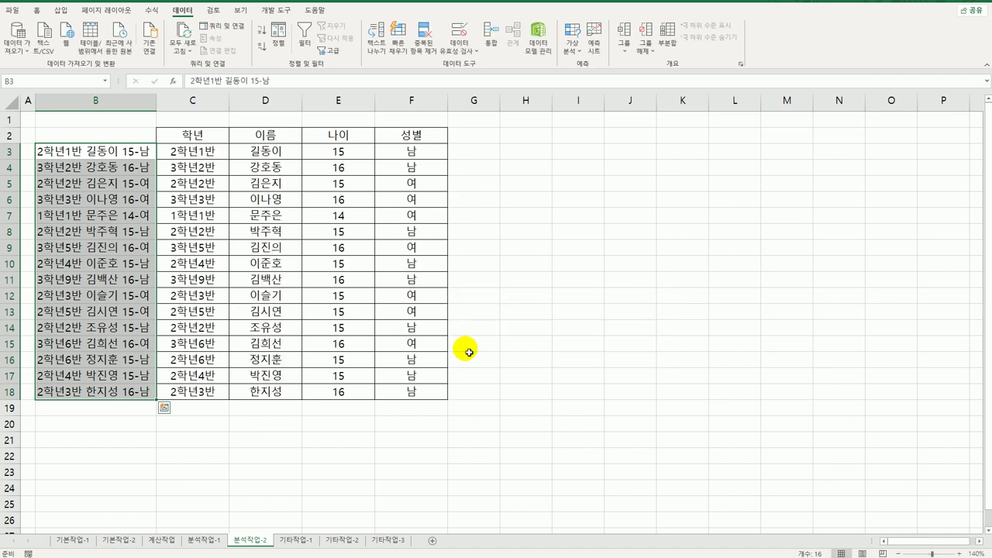
Delete column B containing the unsplit source text
{"action": "left_click", "coordinate": [127, 103]}
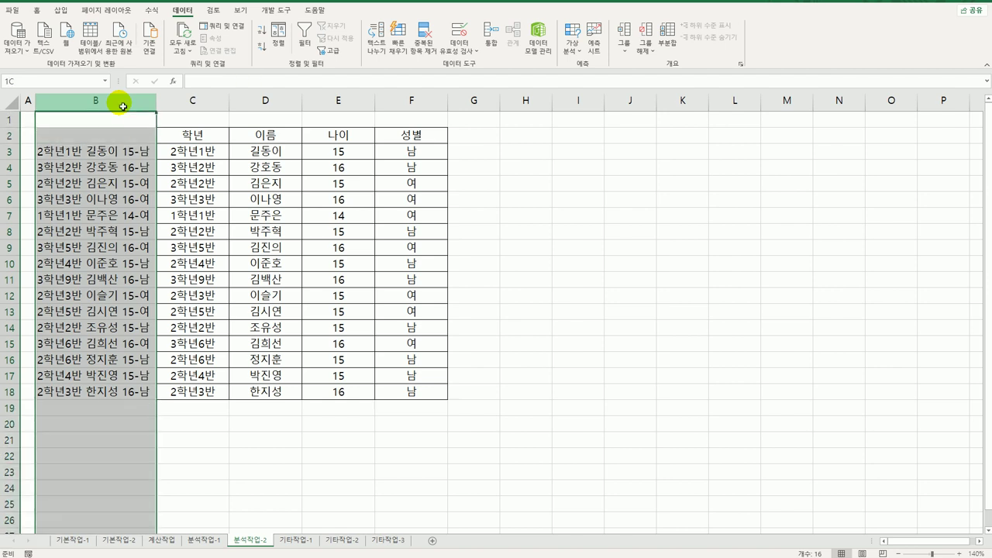
{"action": "right_click", "coordinate": [126, 102]}
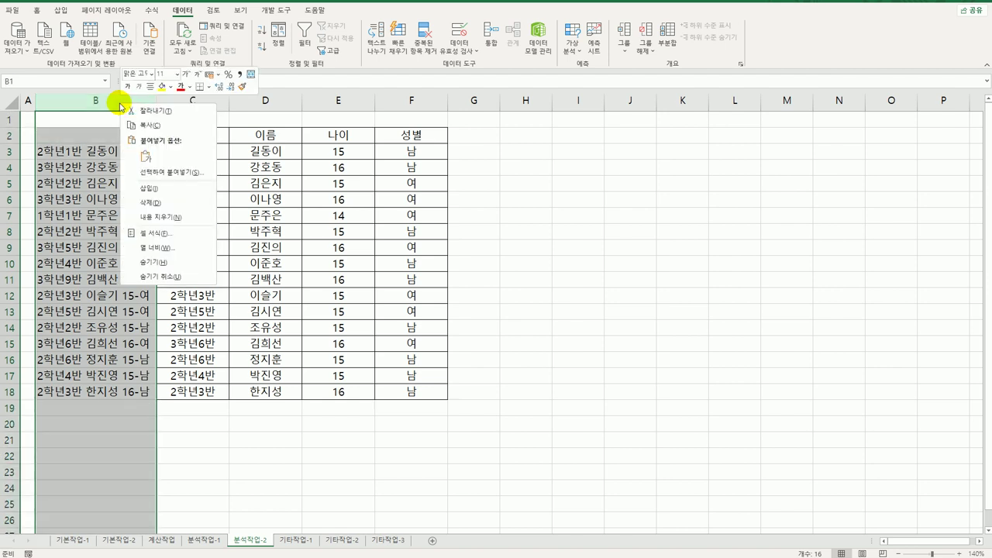
{"action": "left_click", "coordinate": [156, 205]}
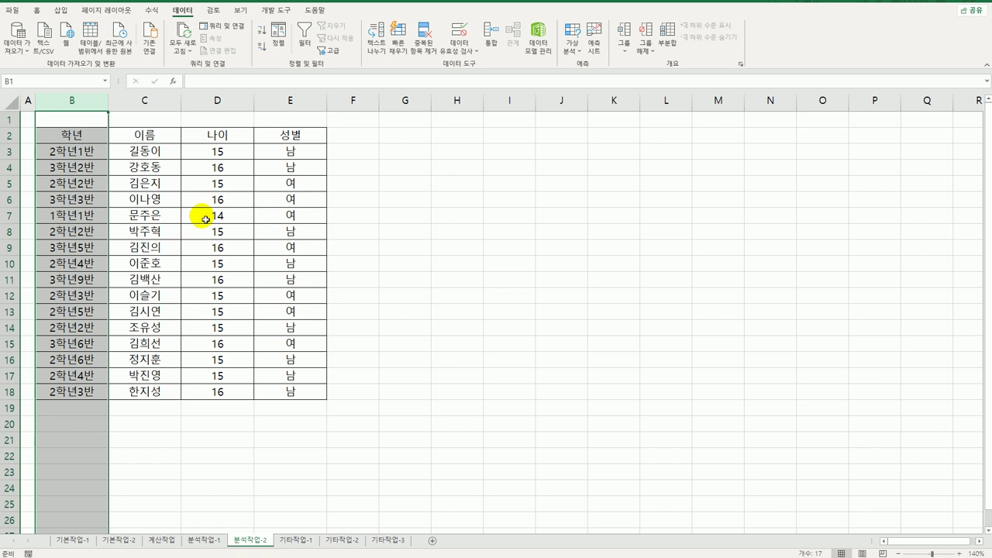
Strip the surnames from C3:C18 with fixed-width Text to Columns, breaking after the first character and skipping the first column
{"action": "left_click", "coordinate": [157, 152]}
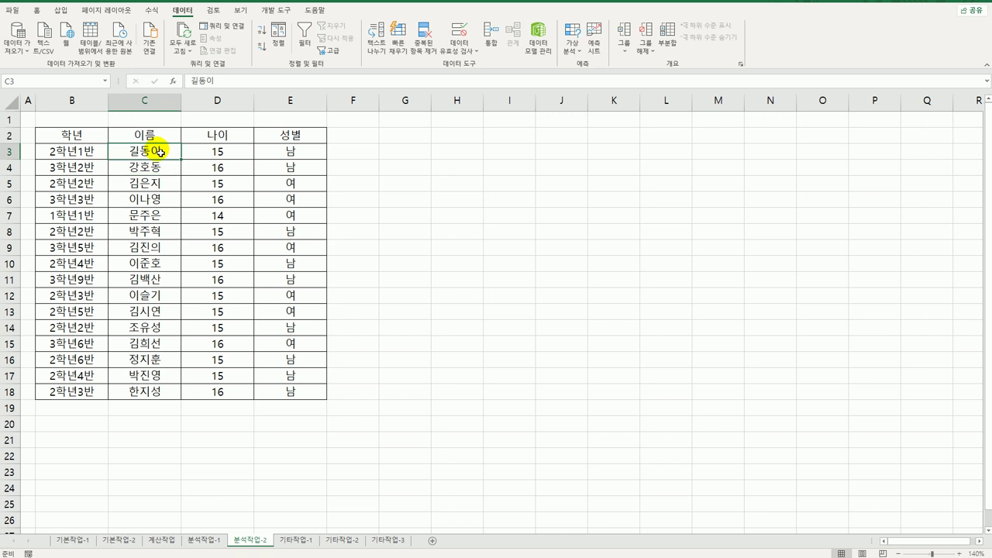
{"action": "left_click_drag", "start_coordinate": [159, 152], "coordinate": [160, 394]}
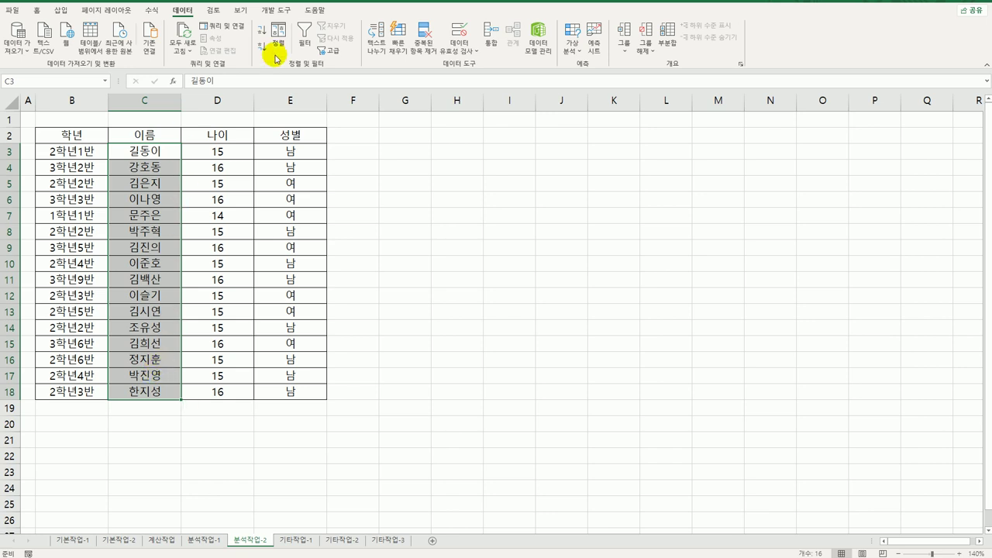
{"action": "left_click", "coordinate": [377, 39]}
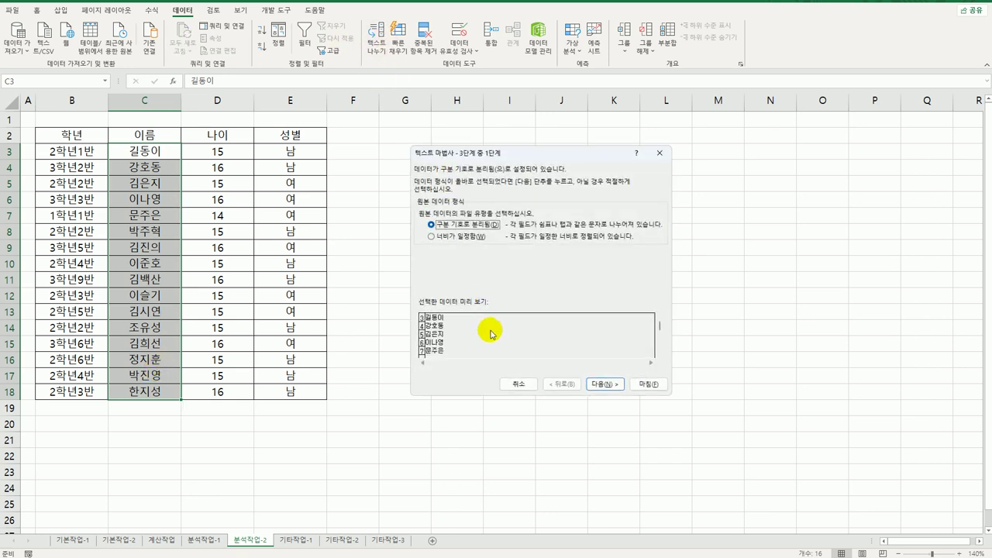
{"action": "left_click", "coordinate": [467, 245]}
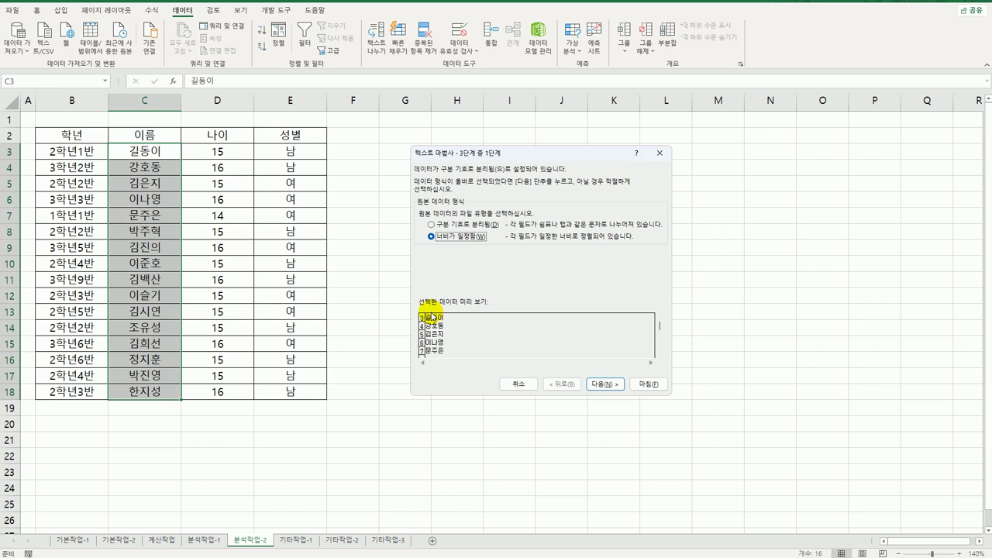
{"action": "left_click", "coordinate": [602, 384]}
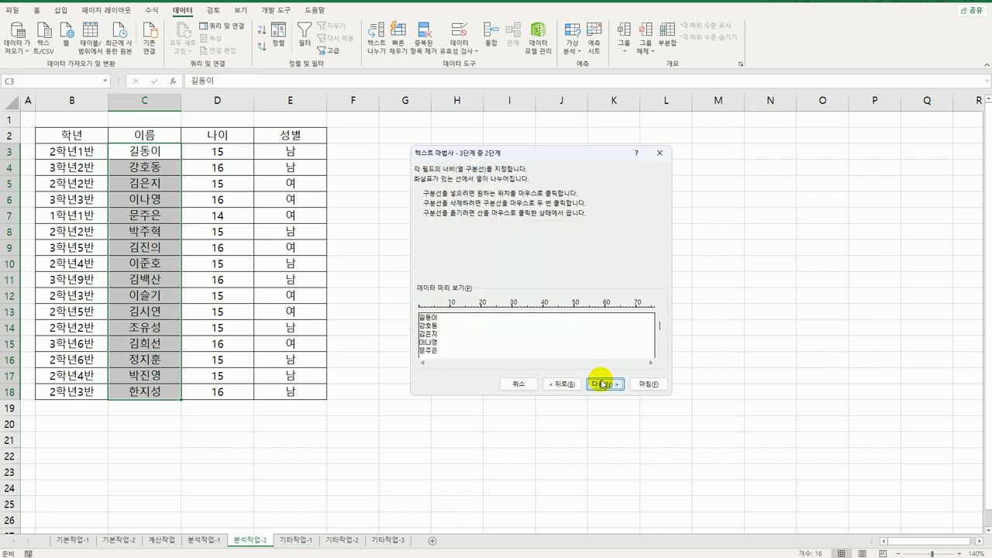
{"action": "left_click", "coordinate": [425, 308]}
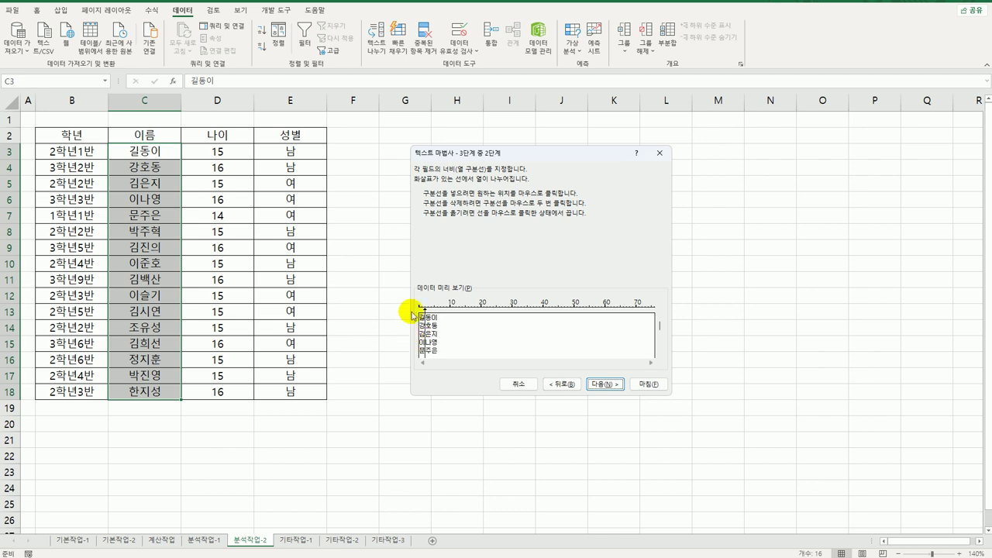
{"action": "left_click", "coordinate": [606, 384]}
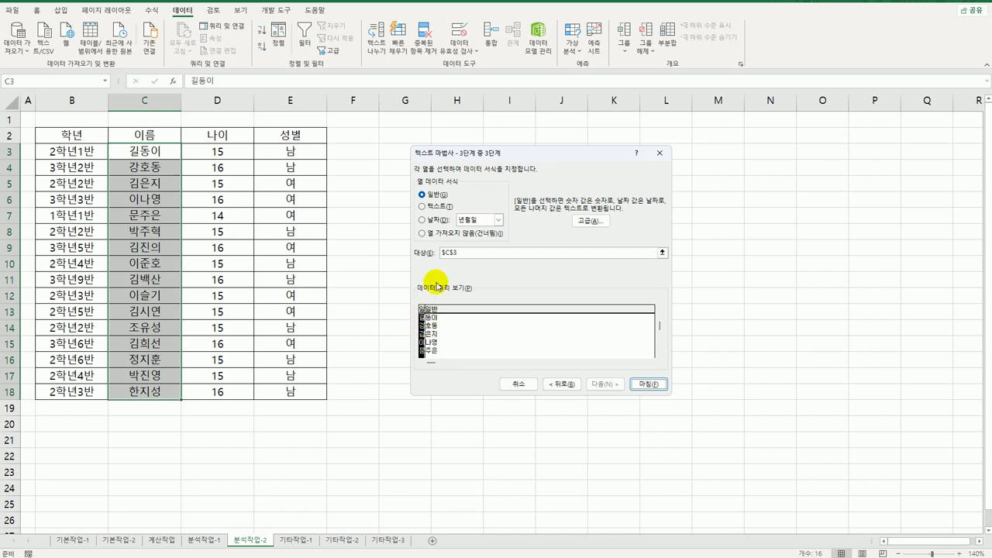
{"action": "left_click", "coordinate": [452, 234]}
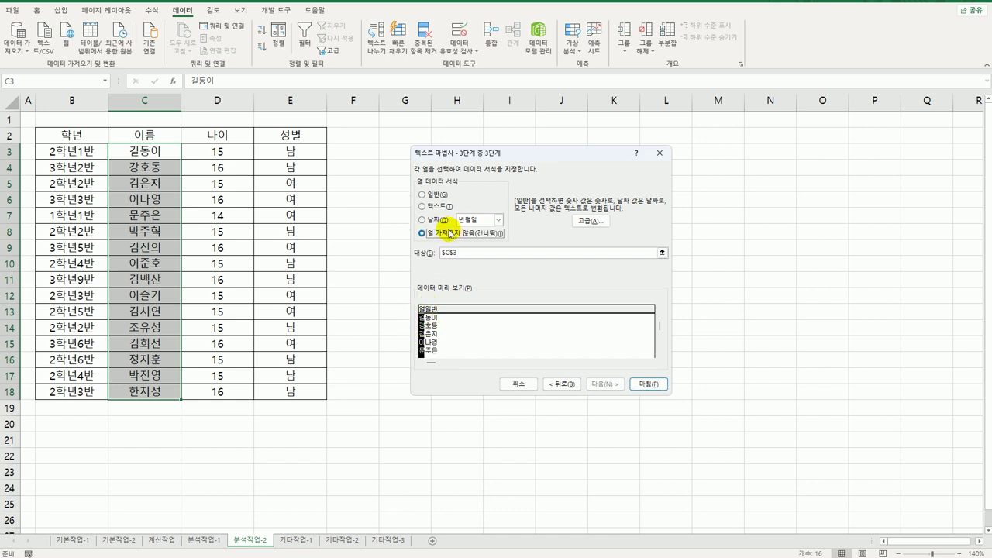
{"action": "left_click", "coordinate": [648, 384]}
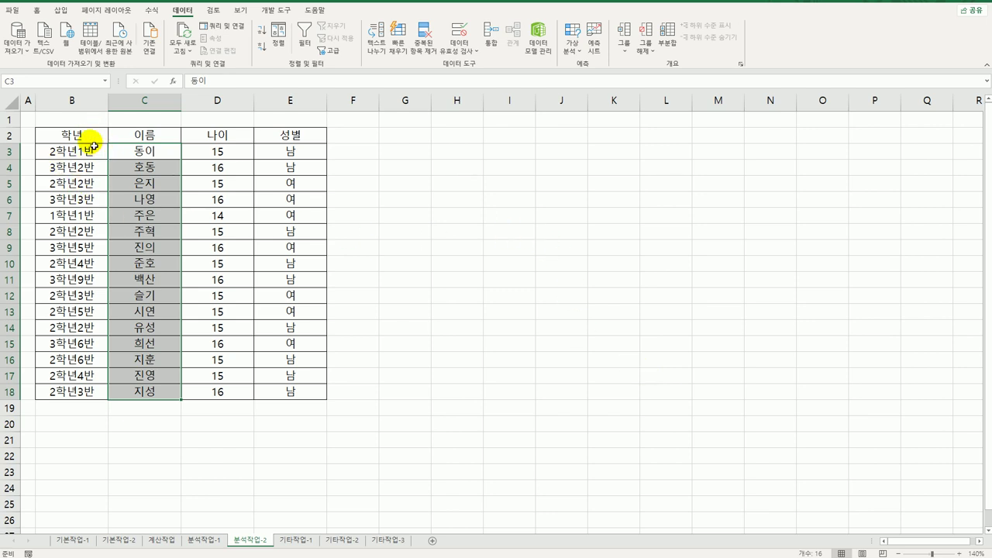
Start a custom sort of B2:E18 and set its orientation to 왼쪽에서 오른쪽
{"action": "left_click_drag", "start_coordinate": [88, 141], "coordinate": [281, 390]}
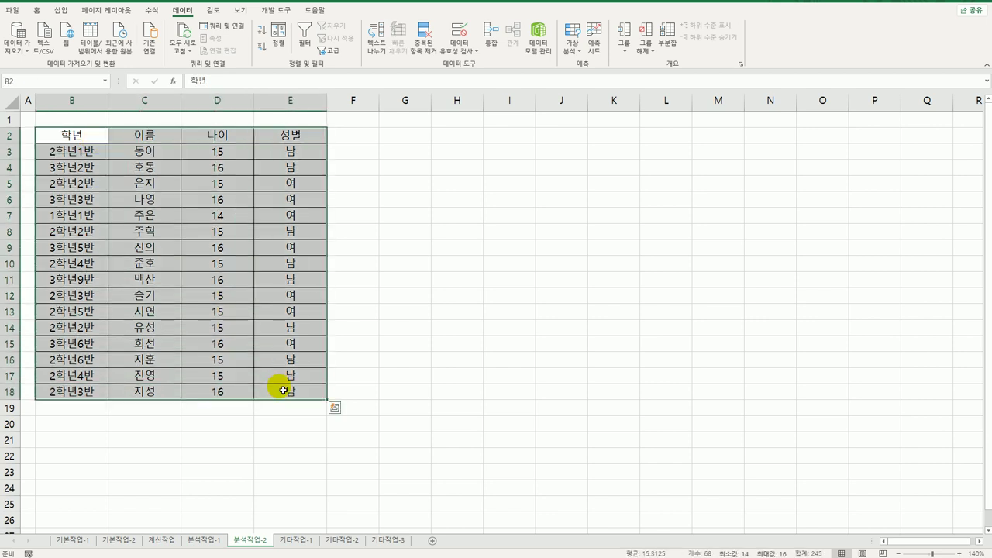
{"action": "left_click", "coordinate": [280, 38]}
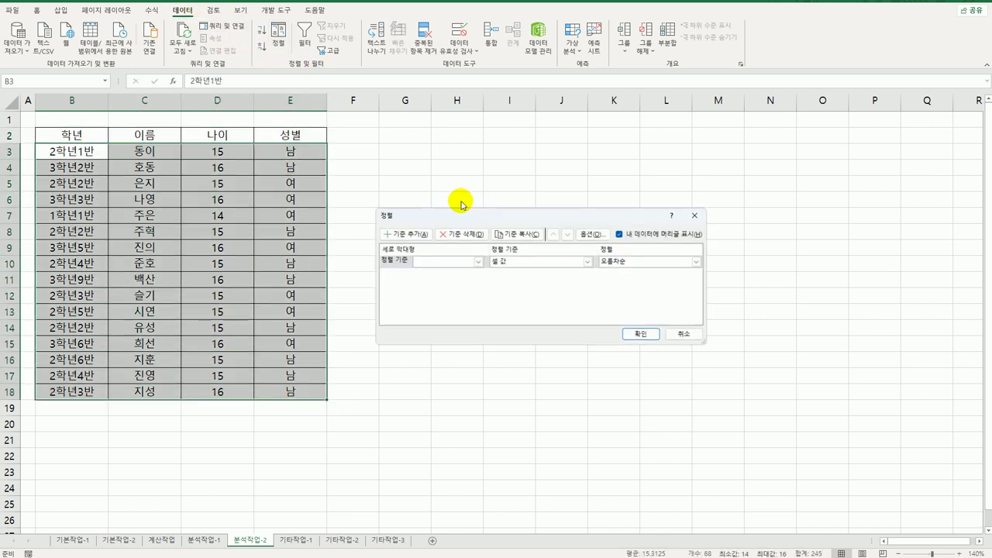
{"action": "left_click", "coordinate": [596, 237]}
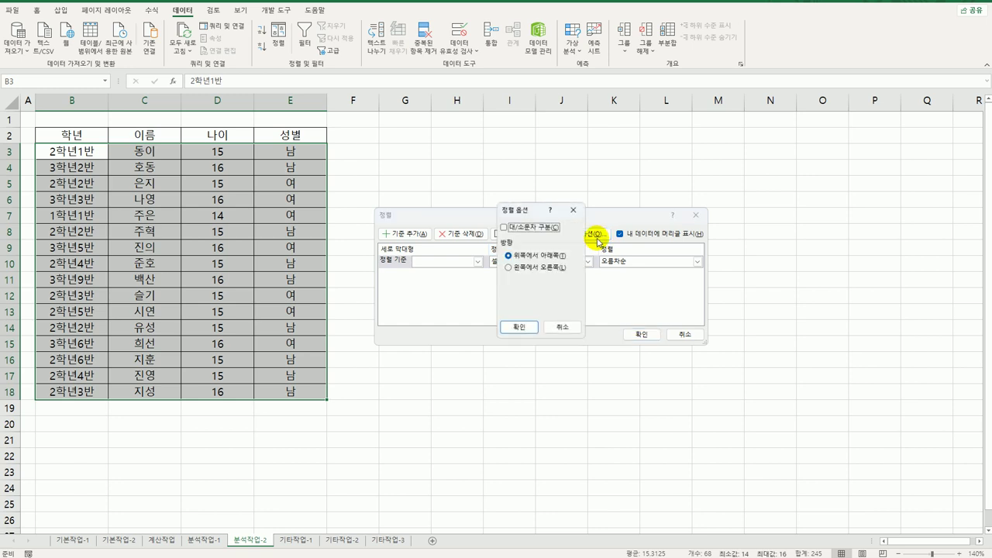
{"action": "left_click", "coordinate": [547, 267]}
{"action": "left_click", "coordinate": [513, 328]}
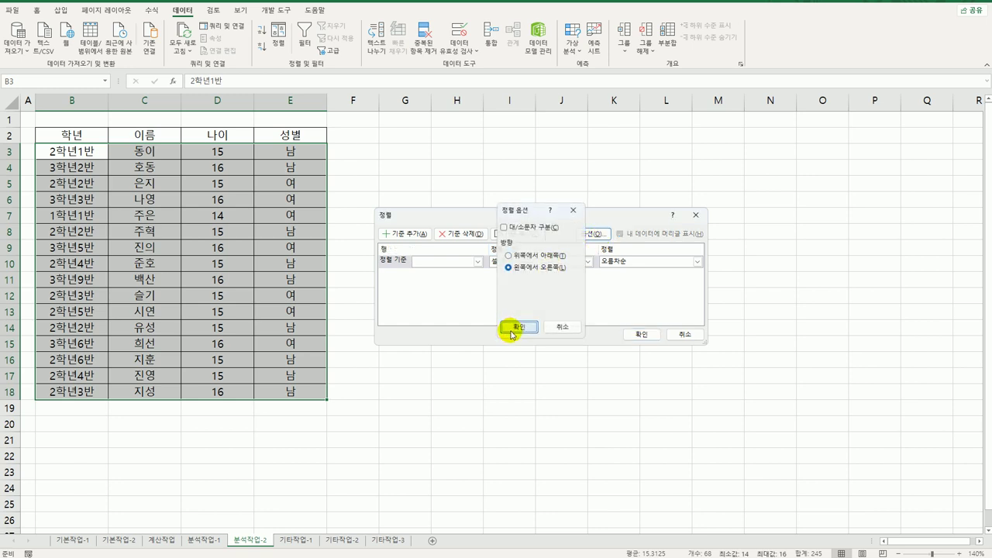
Set the sort key to 행 2 and choose a custom list for its sort order
{"action": "left_click", "coordinate": [478, 262]}
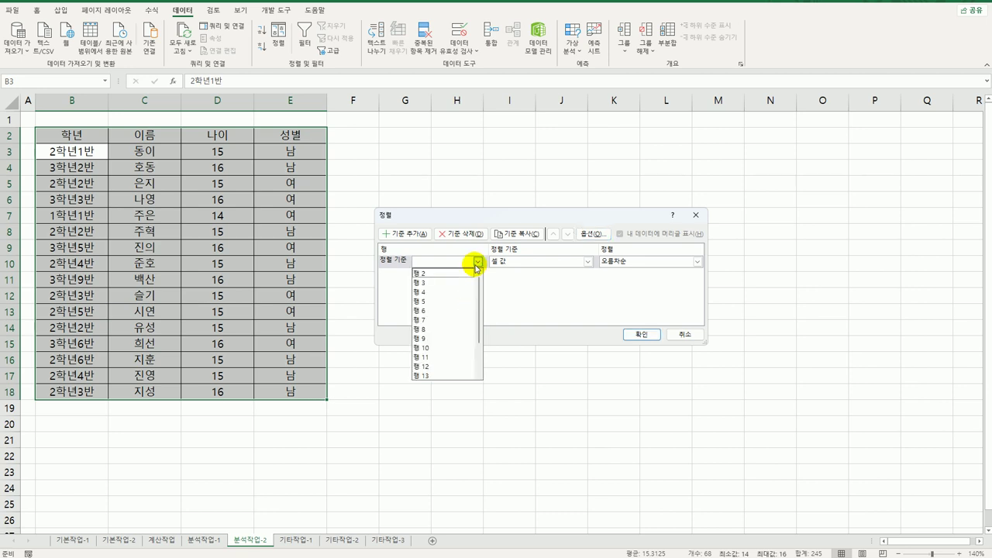
{"action": "left_click", "coordinate": [456, 274]}
{"action": "left_click", "coordinate": [624, 267]}
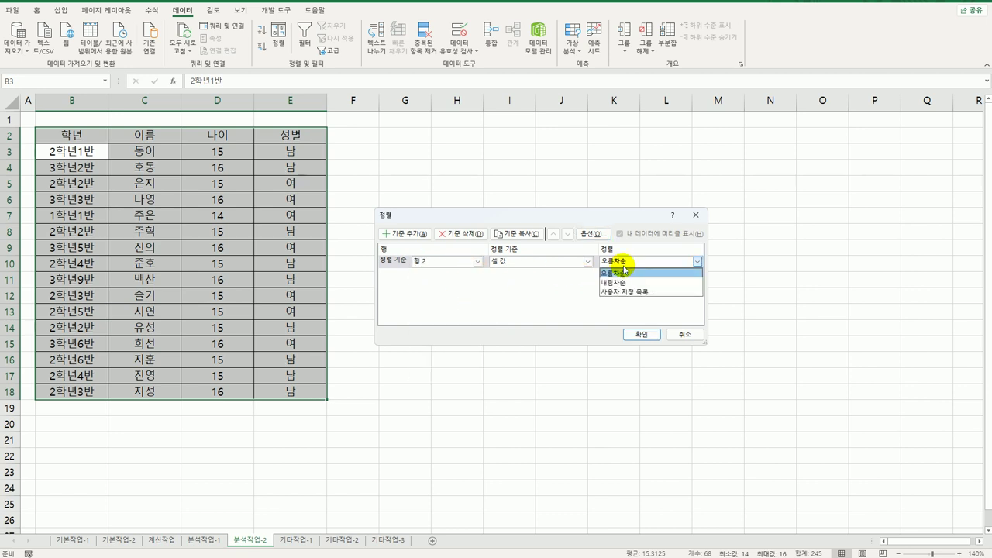
{"action": "left_click", "coordinate": [628, 291]}
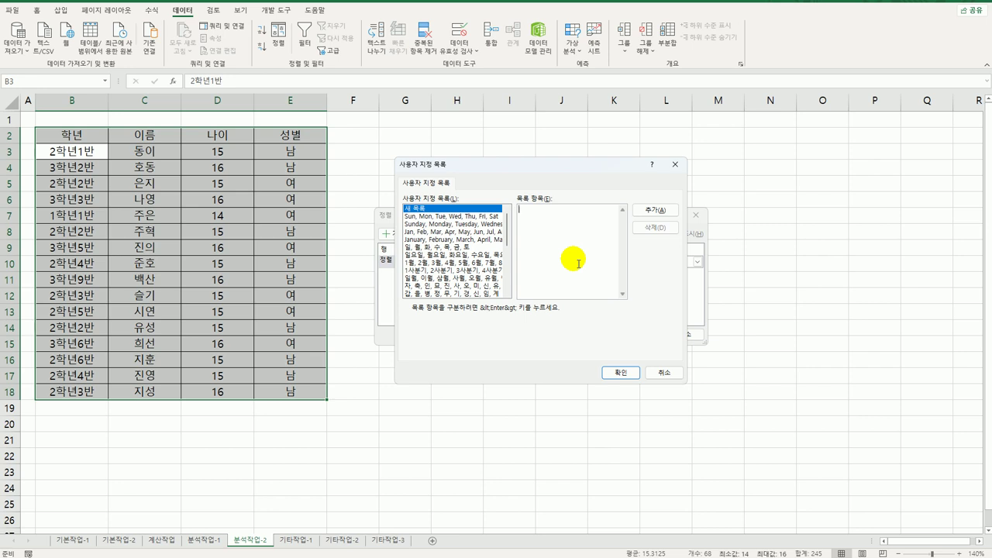
Add a new custom list with the entries 학년, 성별, 이름, 나이
{"action": "type", "text": "학년"}
{"action": "key", "text": "Return"}
{"action": "type", "text": "성별"}
{"action": "key", "text": "Return"}
{"action": "type", "text": "이름"}
{"action": "key", "text": "Return"}
{"action": "type", "text": "나이"}
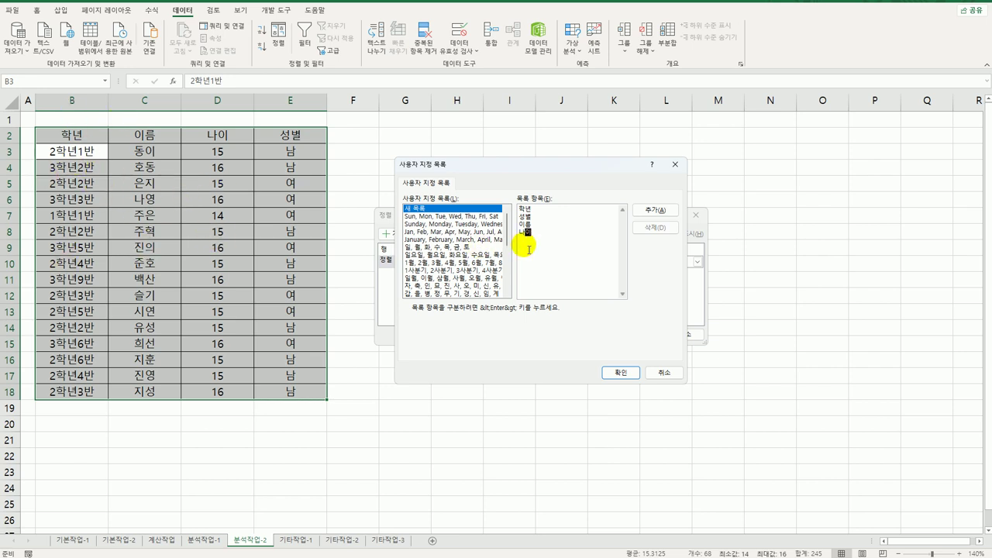
{"action": "left_click", "coordinate": [652, 211]}
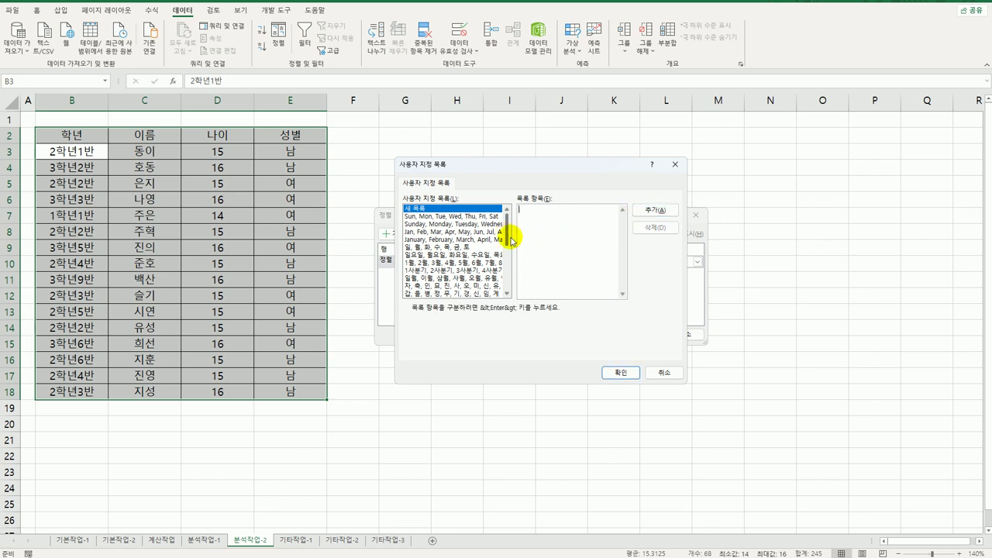
Use the 학년, 성별, 이름, 나이 list as the sort order and apply the sort to the table
{"action": "left_click_drag", "start_coordinate": [507, 236], "coordinate": [509, 294]}
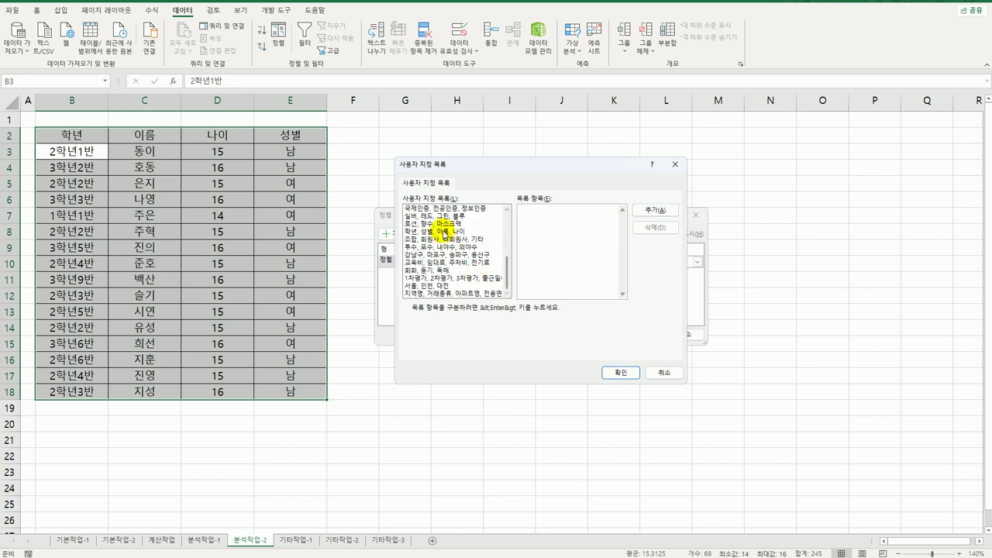
{"action": "left_click", "coordinate": [442, 231]}
{"action": "left_click", "coordinate": [615, 372]}
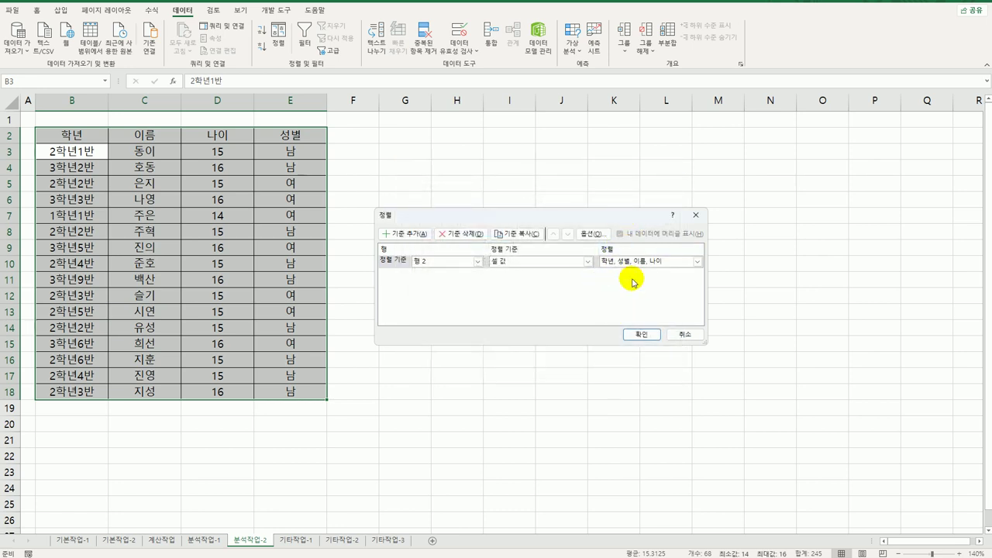
{"action": "left_click", "coordinate": [636, 336]}
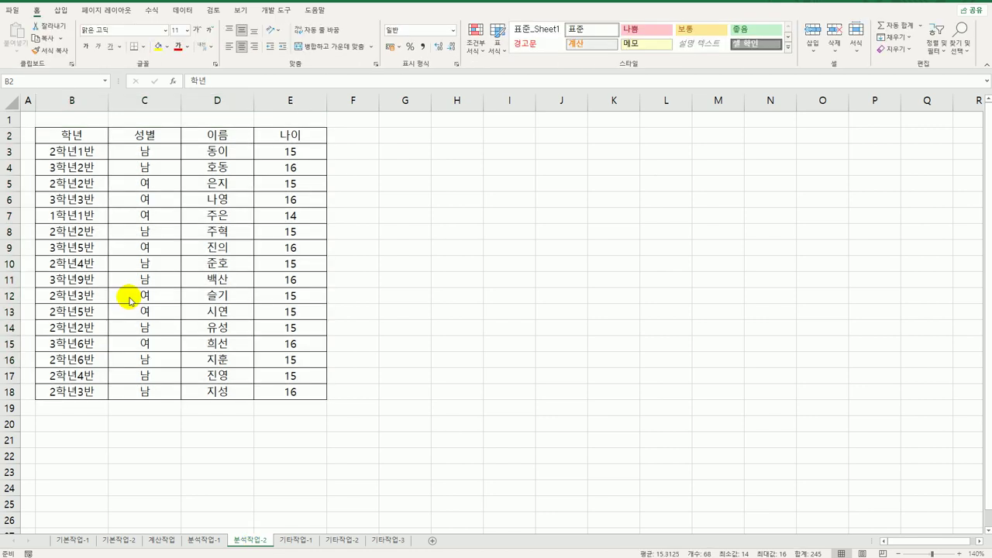
{"action": "key", "text": "ctrl+a"}
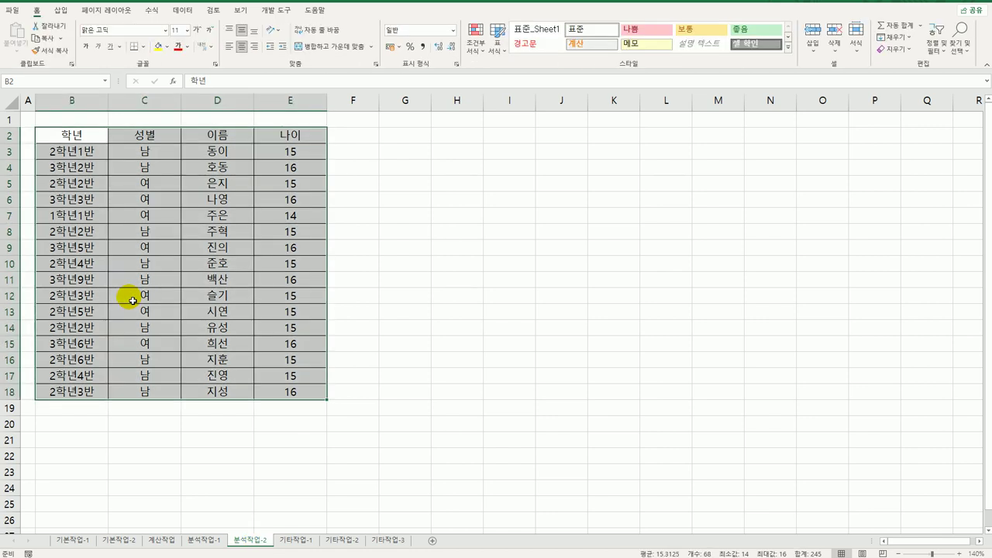
Add a chart title to the column chart on sheet 기타작업-1
{"action": "left_click", "coordinate": [296, 541]}
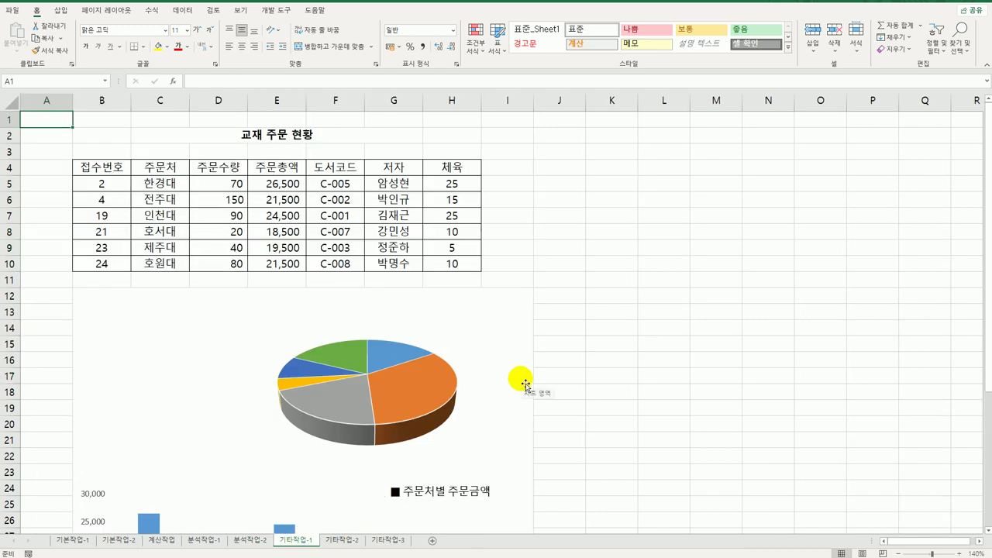
{"action": "scroll", "coordinate": [526, 385], "scroll_direction": "down", "scroll_amount": 3}
{"action": "scroll", "coordinate": [526, 385], "scroll_direction": "down", "scroll_amount": 1}
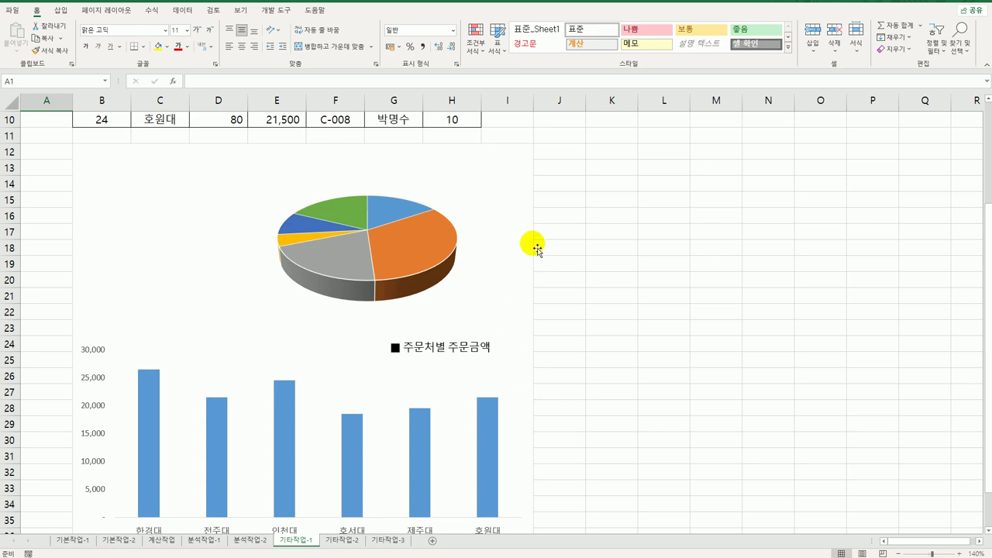
{"action": "left_click", "coordinate": [525, 220]}
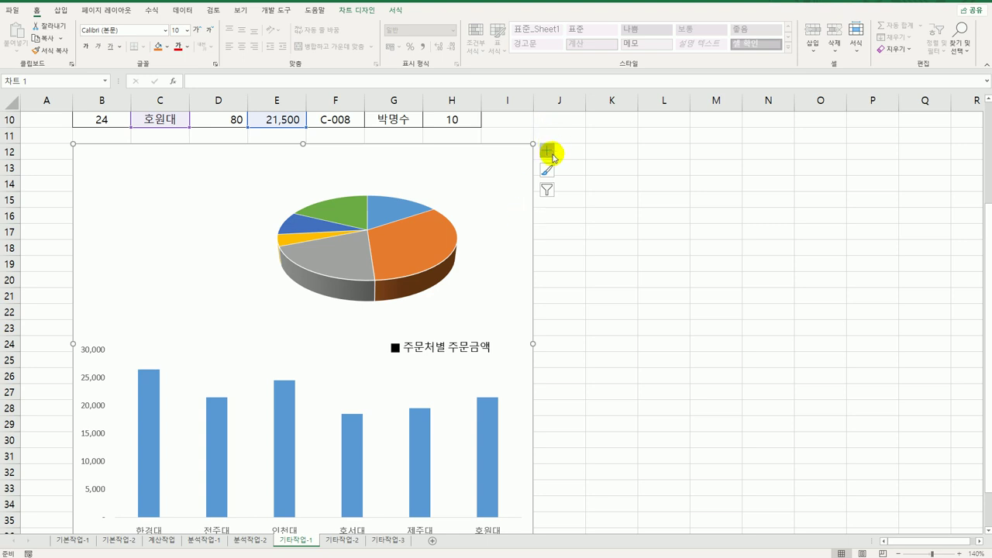
{"action": "left_click", "coordinate": [548, 152]}
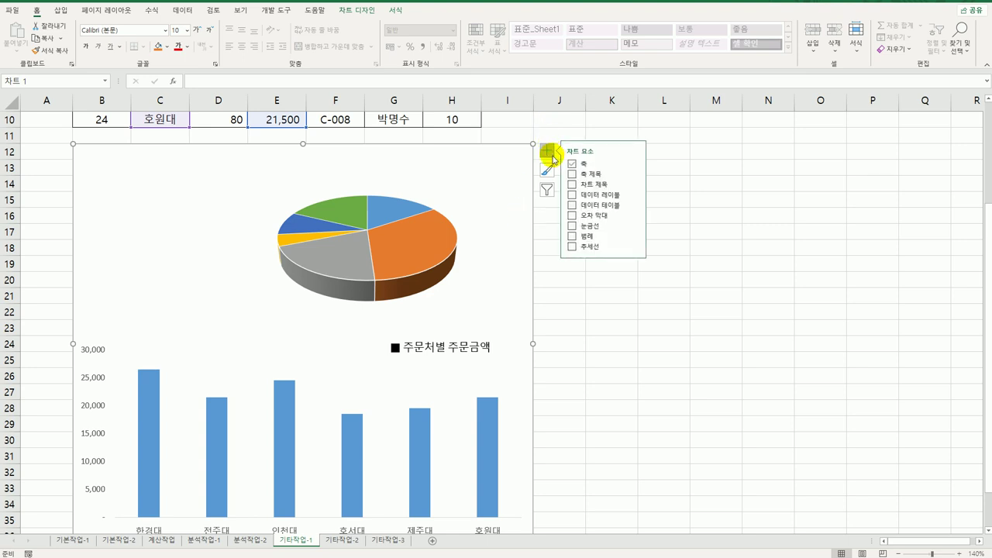
{"action": "left_click", "coordinate": [605, 186]}
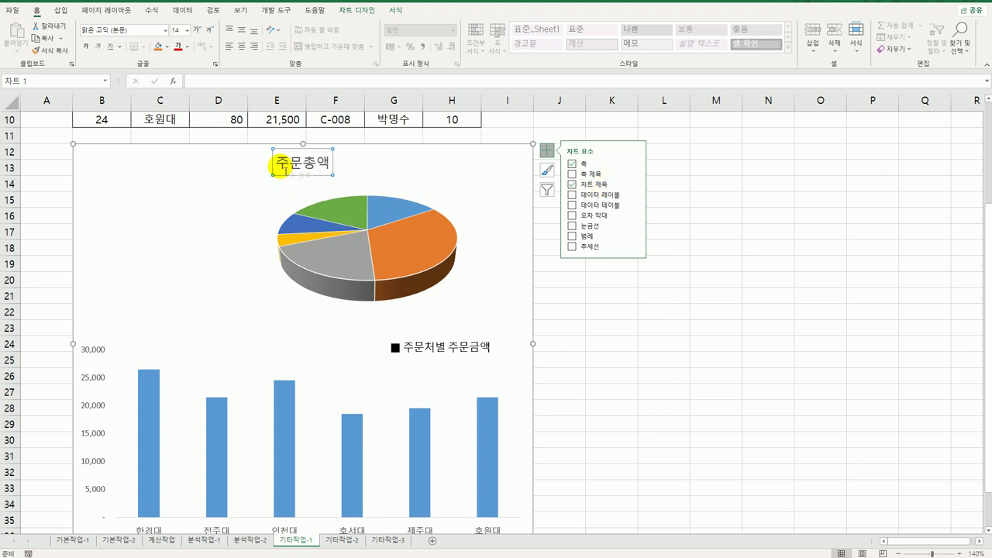
Replace the chart title's text with 교재 주문 현황
{"action": "left_click_drag", "start_coordinate": [277, 162], "coordinate": [350, 173]}
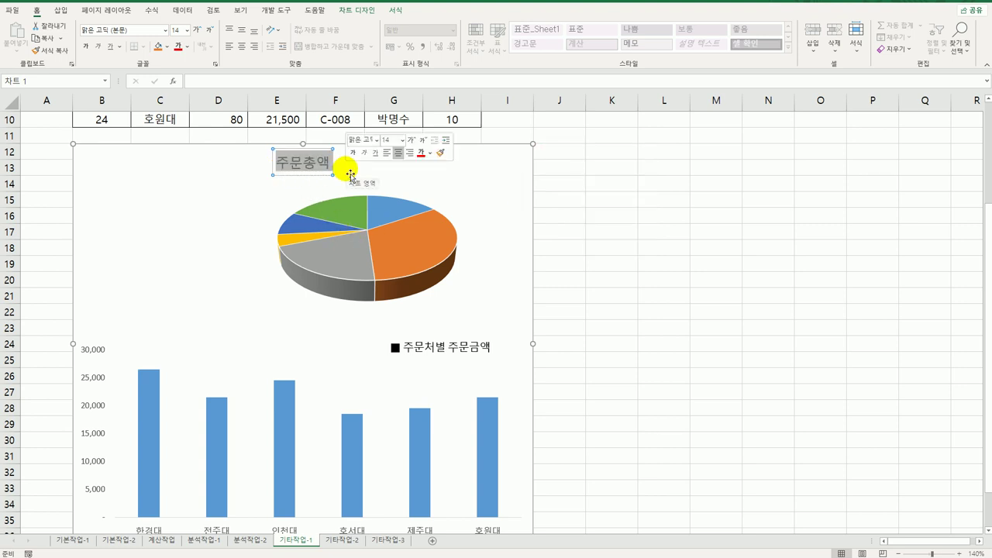
{"action": "type", "text": "ㄱ"}
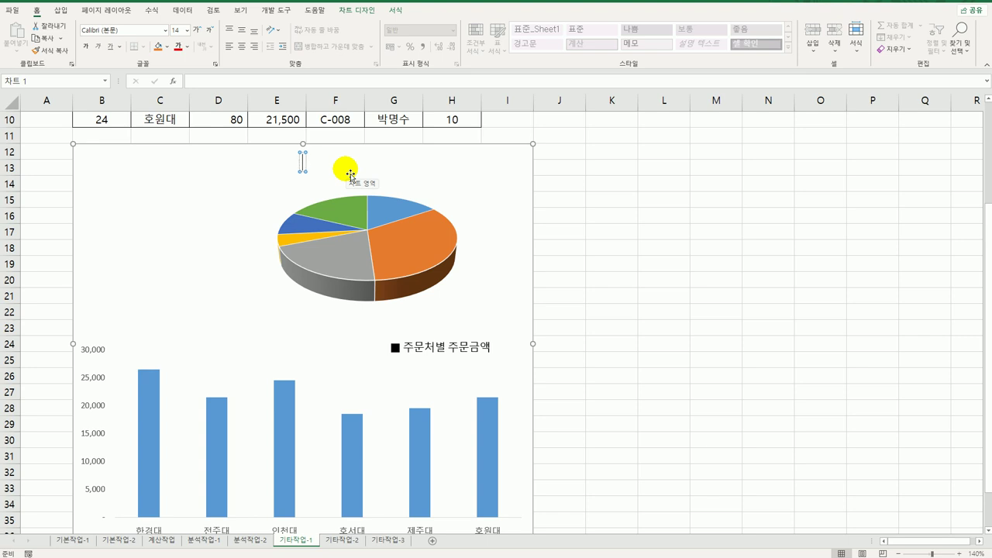
{"action": "type", "text": "교재 주문 현황"}
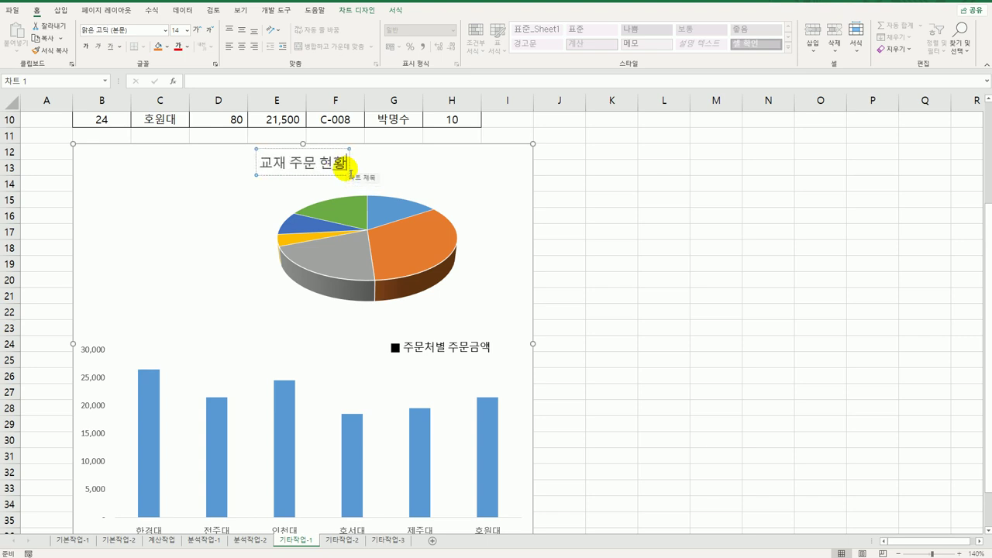
Format the chart title in 굴림체, size 12, bold and underlined
{"action": "left_click", "coordinate": [310, 175]}
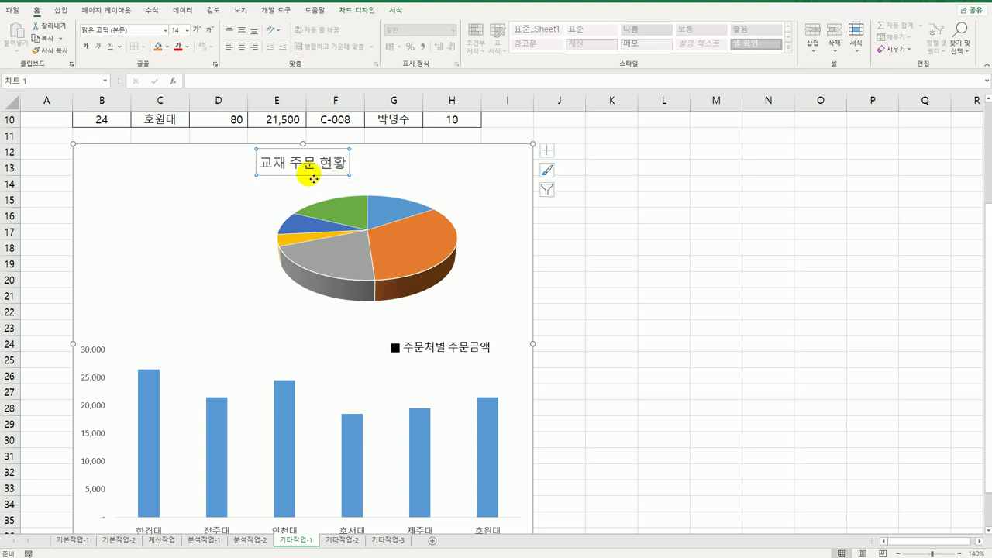
{"action": "left_click", "coordinate": [165, 35]}
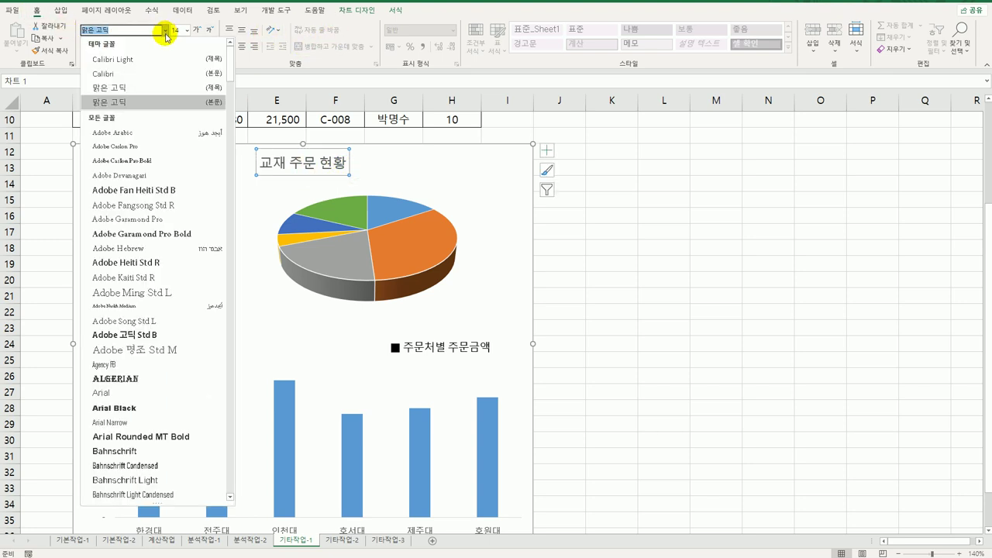
{"action": "left_click_drag", "start_coordinate": [228, 58], "coordinate": [215, 465]}
{"action": "left_click", "coordinate": [167, 222]}
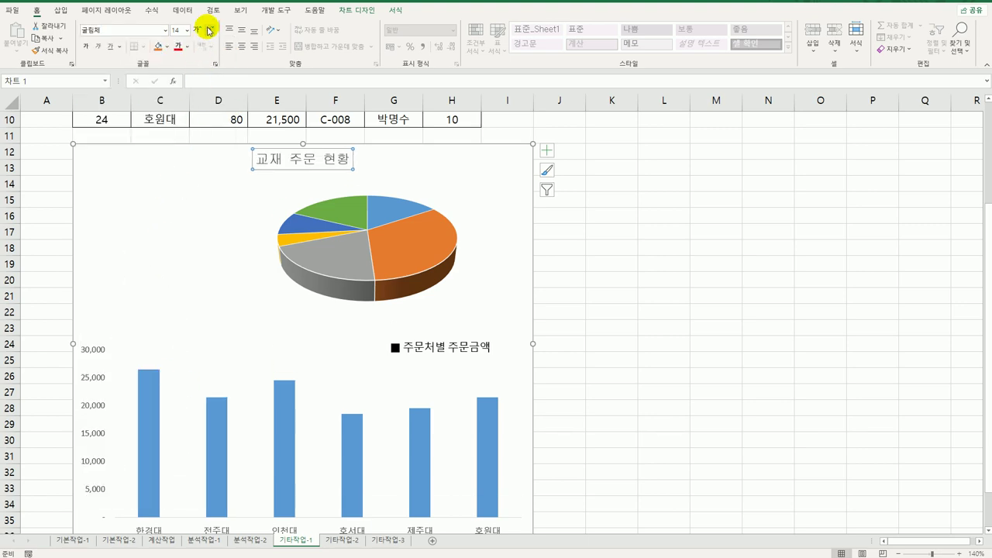
{"action": "left_click", "coordinate": [199, 31]}
{"action": "left_click", "coordinate": [199, 31]}
{"action": "left_click", "coordinate": [199, 31]}
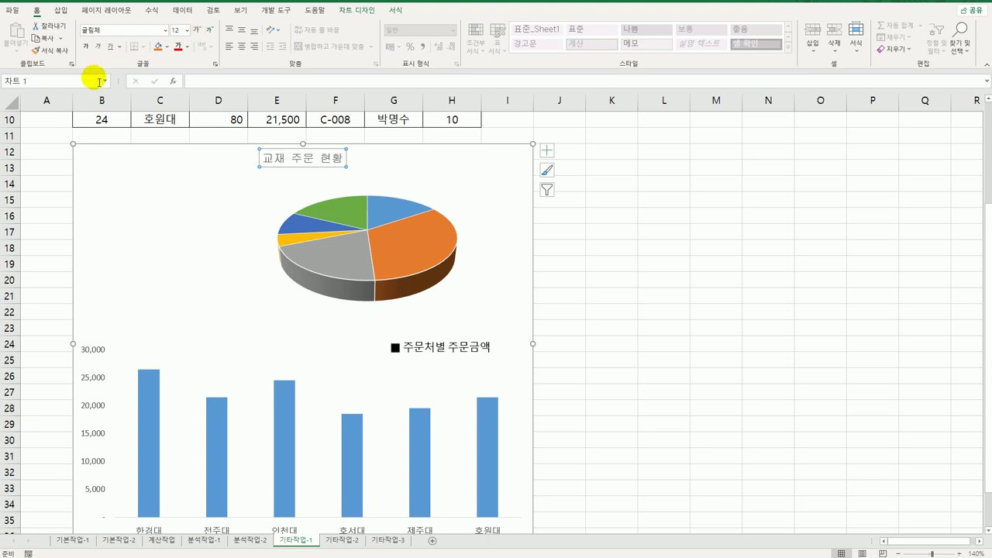
{"action": "left_click", "coordinate": [85, 46]}
{"action": "left_click", "coordinate": [110, 48]}
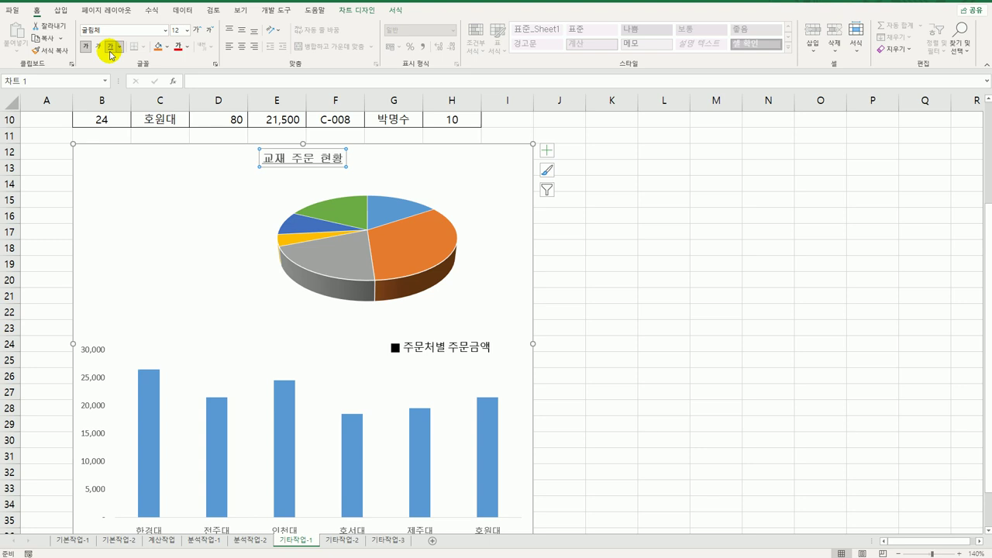
Add data labels to the pie chart showing 항목 이름 and 백분율 without 값, positioned at 바깥쪽 끝에
{"action": "left_click", "coordinate": [407, 251]}
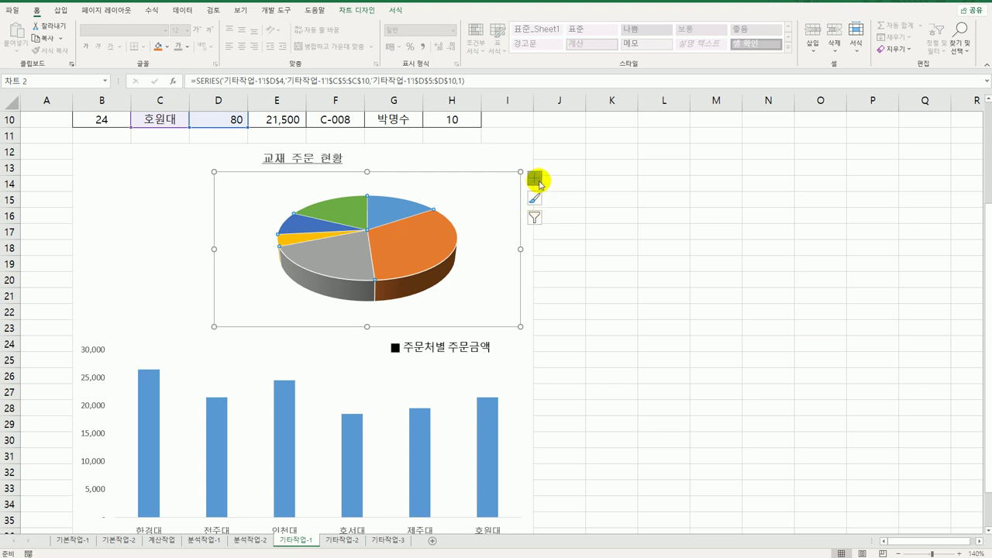
{"action": "left_click", "coordinate": [534, 179]}
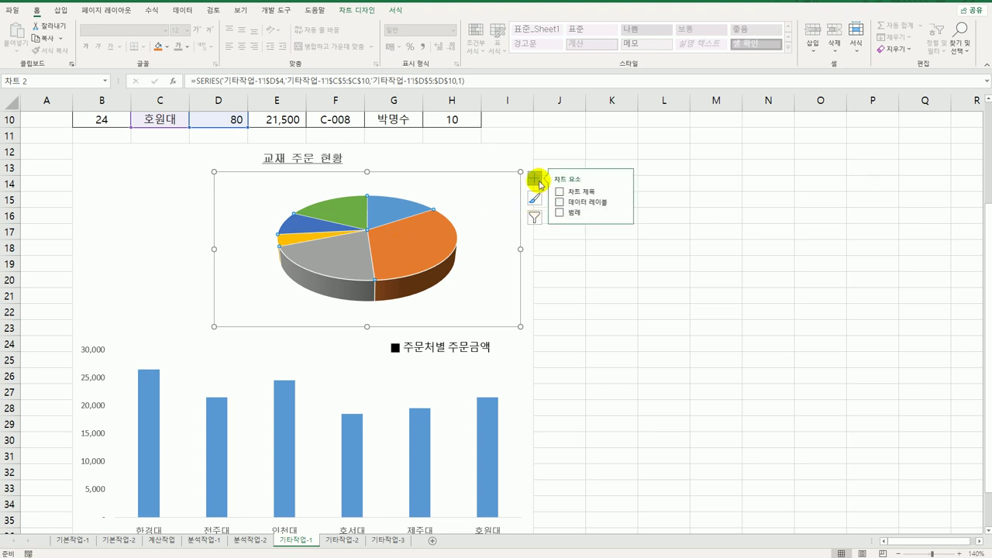
{"action": "left_click", "coordinate": [623, 203]}
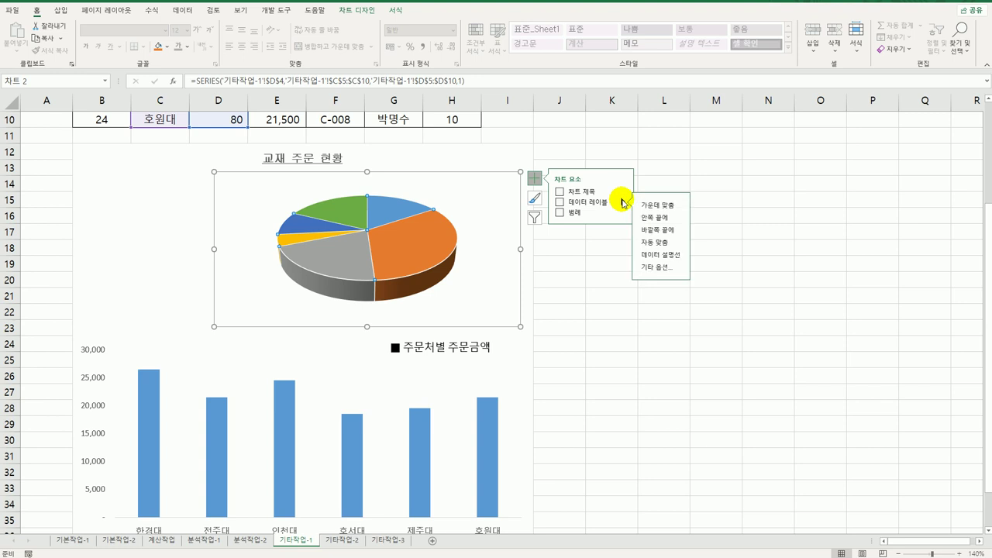
{"action": "left_click", "coordinate": [656, 266]}
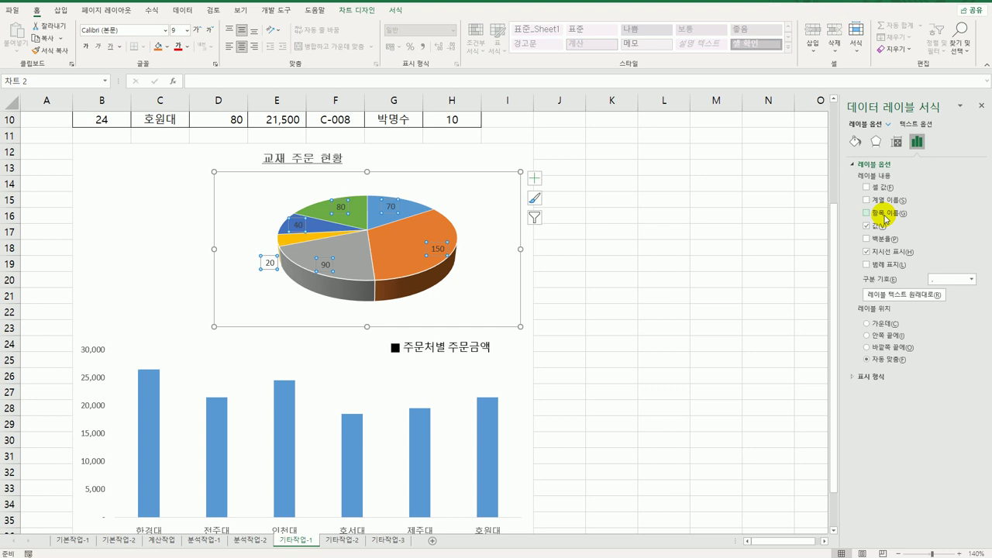
{"action": "left_click", "coordinate": [867, 212]}
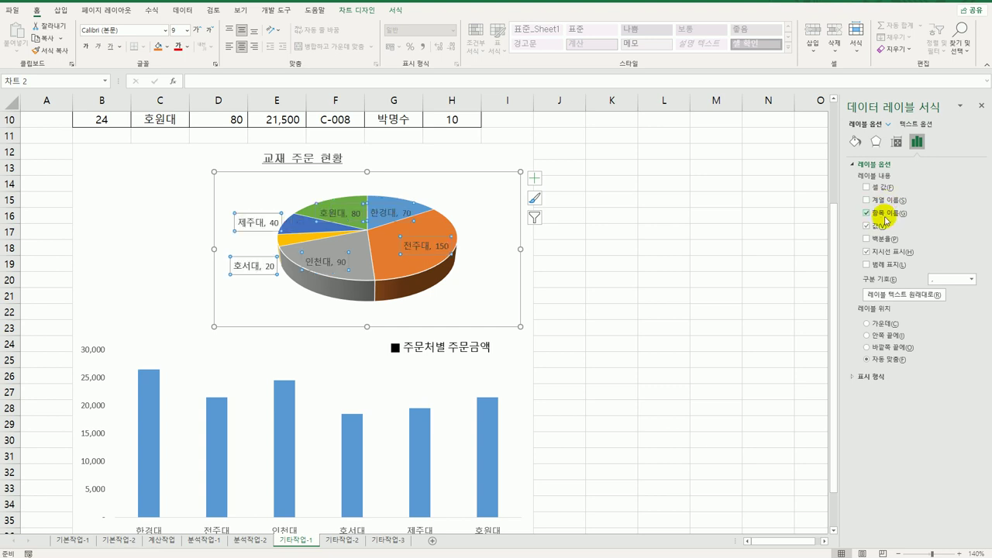
{"action": "left_click", "coordinate": [878, 226]}
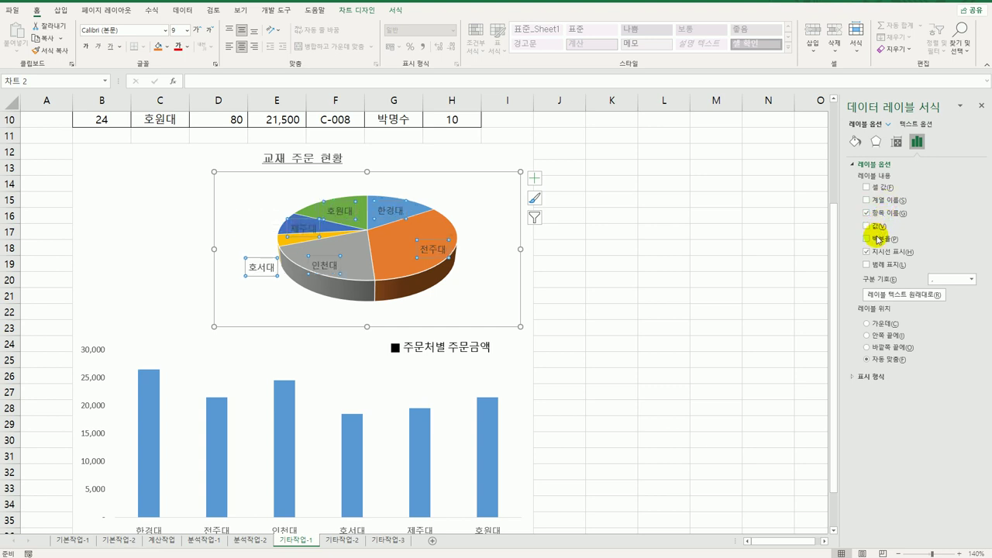
{"action": "left_click", "coordinate": [878, 239]}
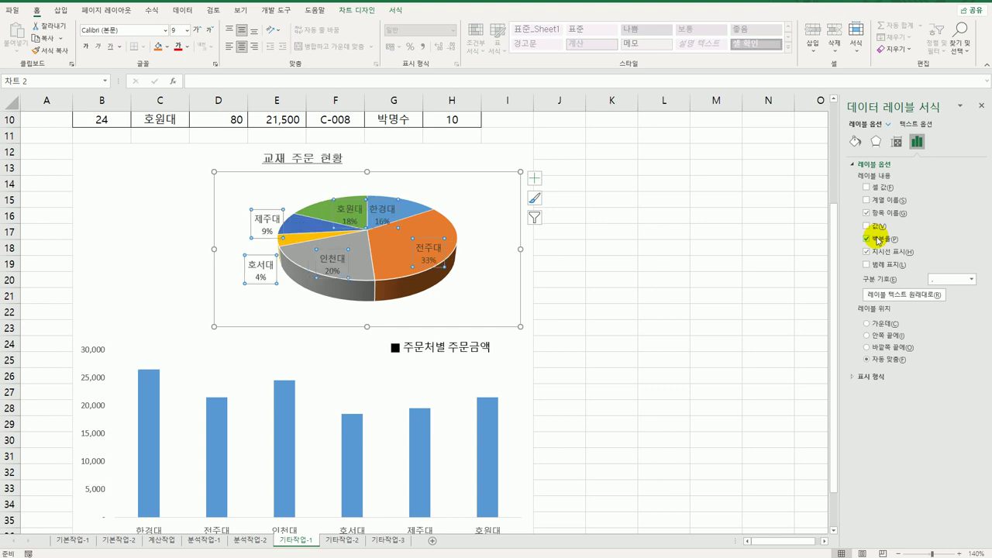
{"action": "left_click", "coordinate": [891, 349]}
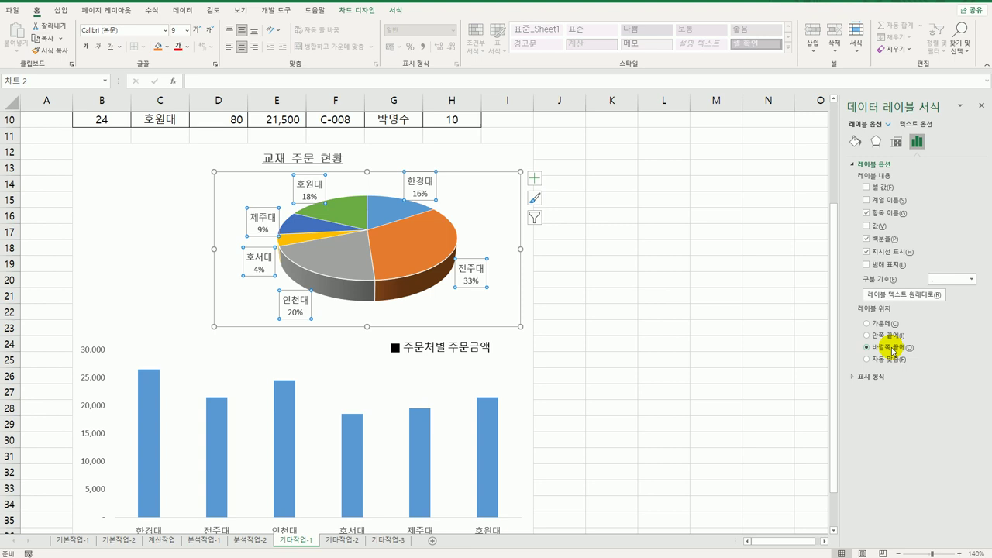
Set the pie series' first slice angle to 100°
{"action": "left_click", "coordinate": [415, 245]}
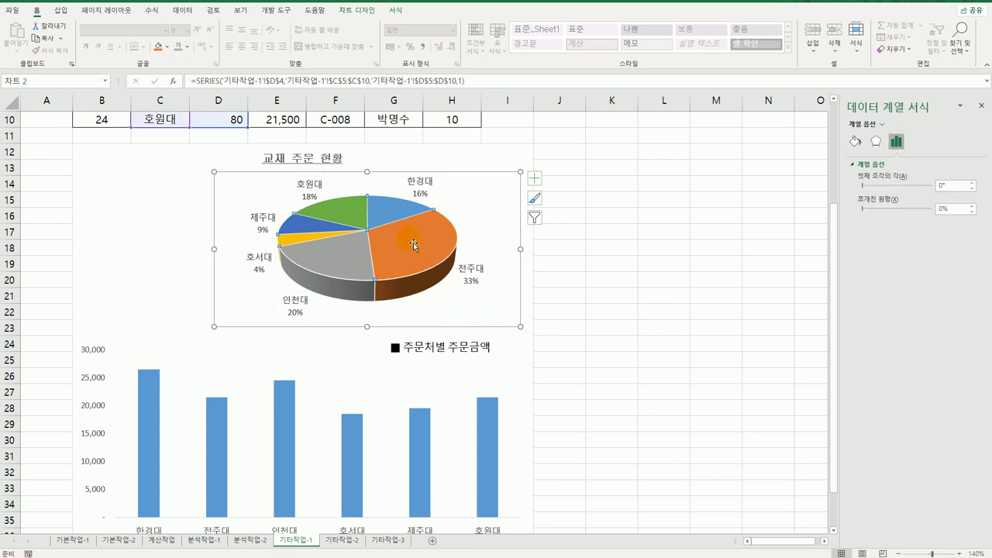
{"action": "double_click", "coordinate": [952, 186]}
{"action": "type", "text": "100"}
{"action": "key", "text": "Return"}
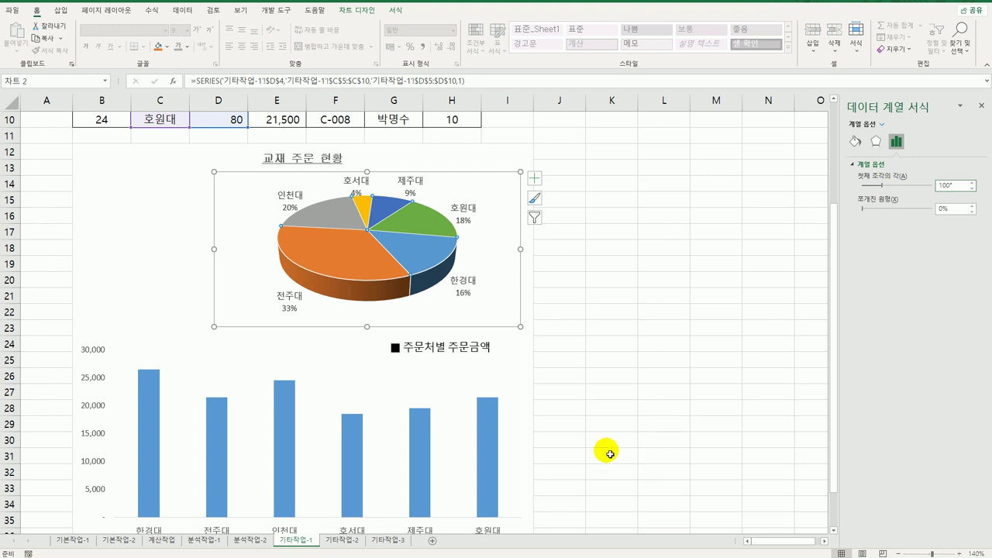
Add data labels to the 주문총액 column series
{"action": "left_click", "coordinate": [283, 421]}
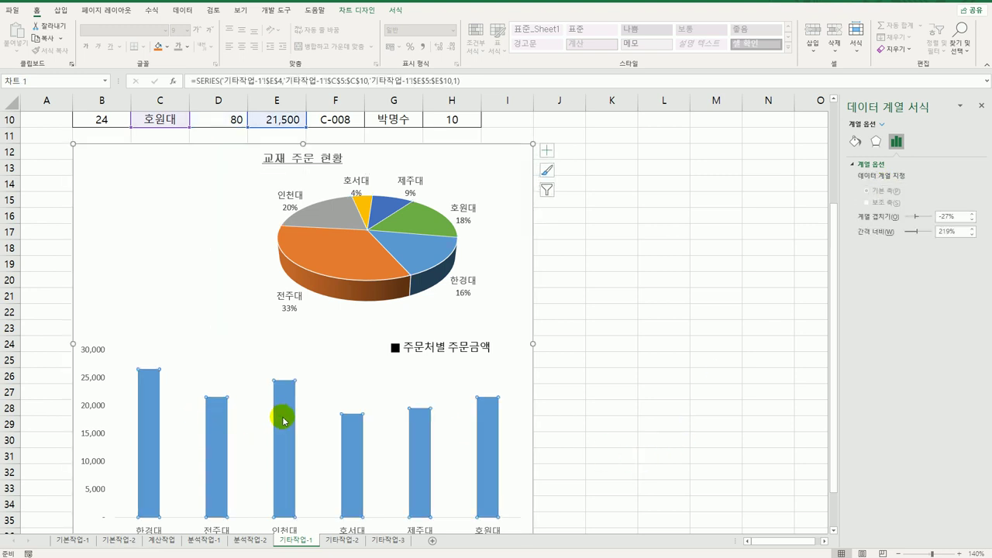
{"action": "right_click", "coordinate": [283, 421]}
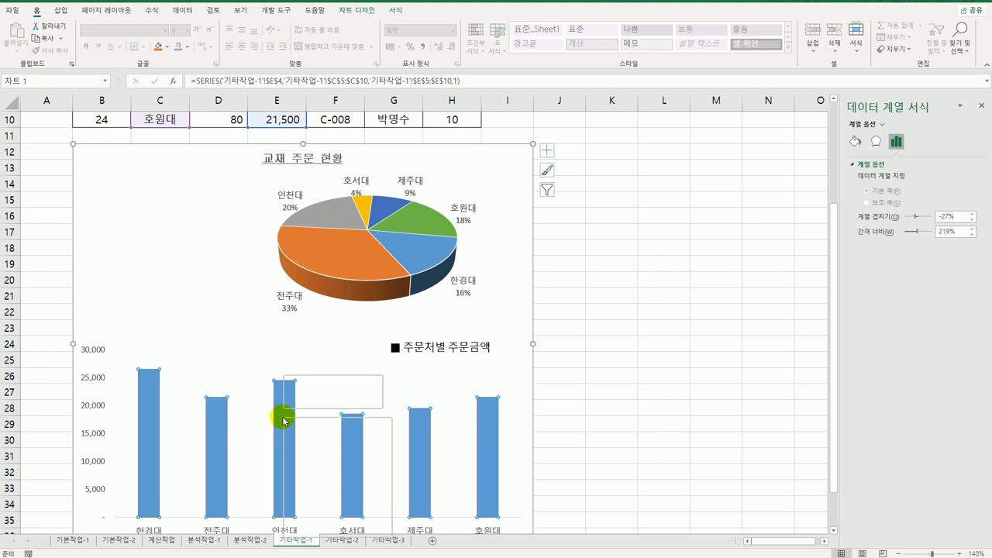
{"action": "left_click", "coordinate": [346, 505]}
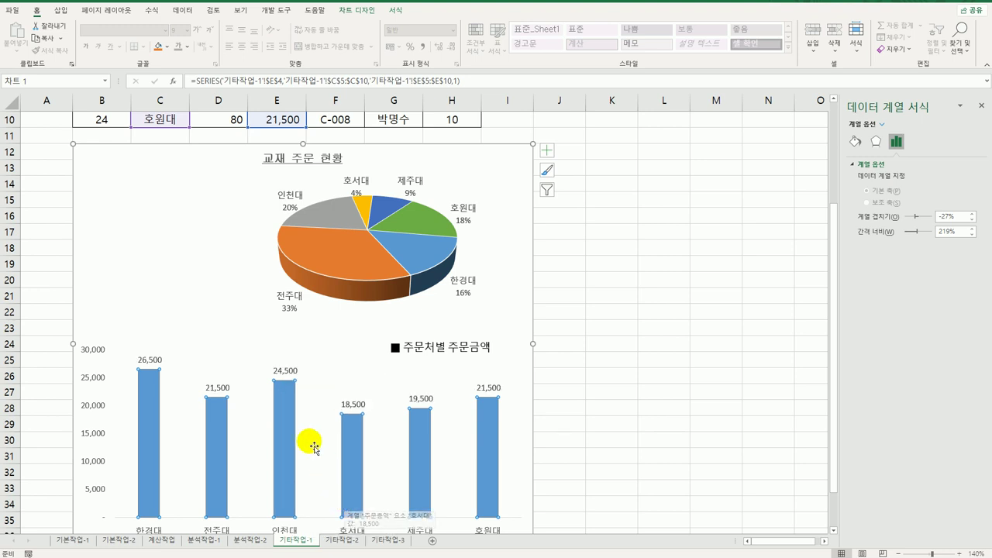
Turn on 요소마다 다른 색 사용 in the fill settings of the 주문총액 column series
{"action": "left_click", "coordinate": [855, 141]}
{"action": "left_click", "coordinate": [860, 164]}
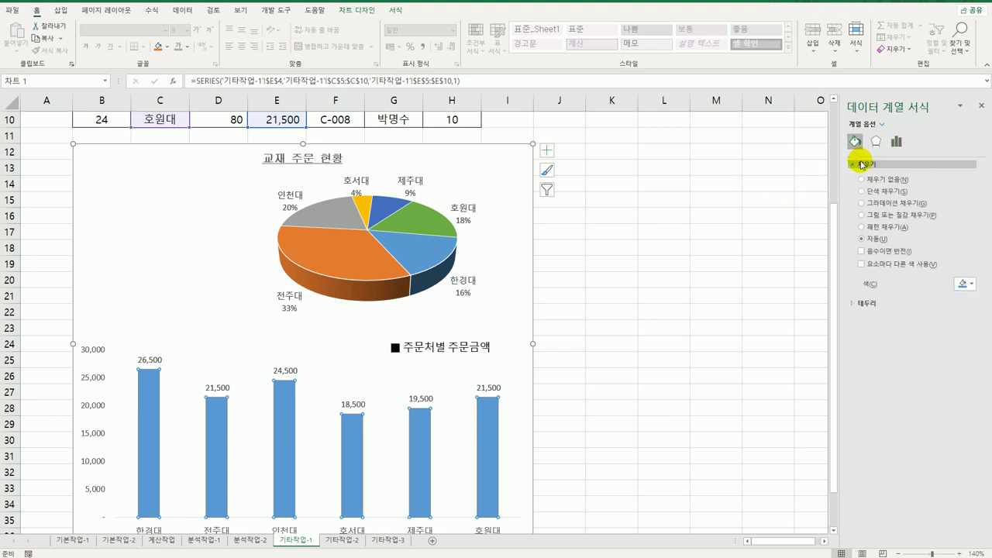
{"action": "left_click", "coordinate": [860, 264]}
{"action": "scroll", "coordinate": [610, 411], "scroll_direction": "down", "scroll_amount": 3}
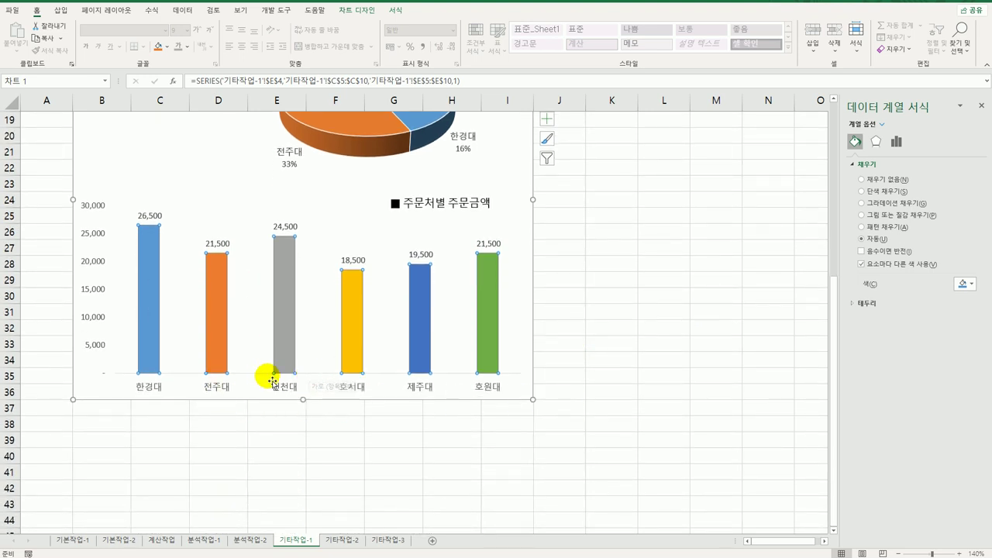
{"action": "scroll", "coordinate": [365, 305], "scroll_direction": "up", "scroll_amount": 3}
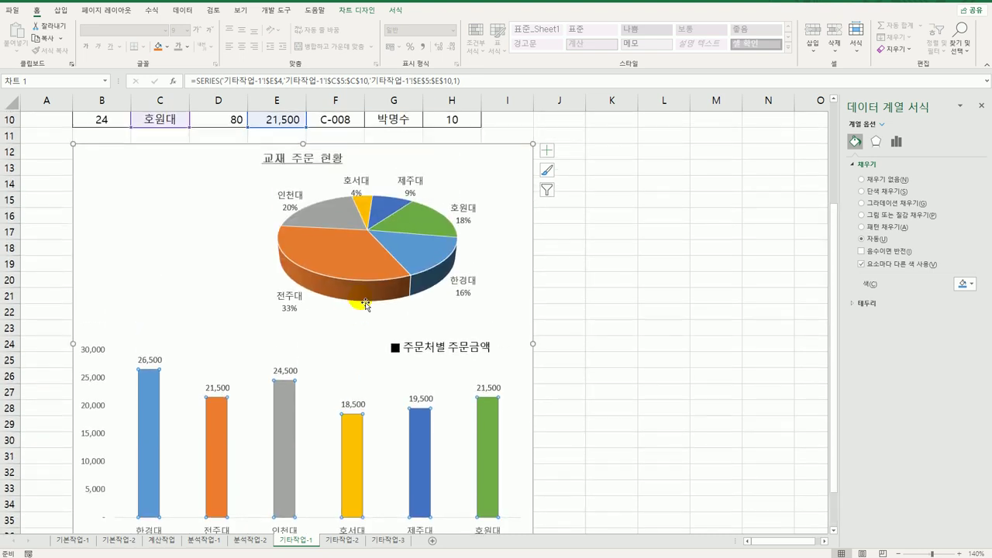
Give the chart area's border 둥근 모서리 and close the formatting settings
{"action": "left_click", "coordinate": [519, 214]}
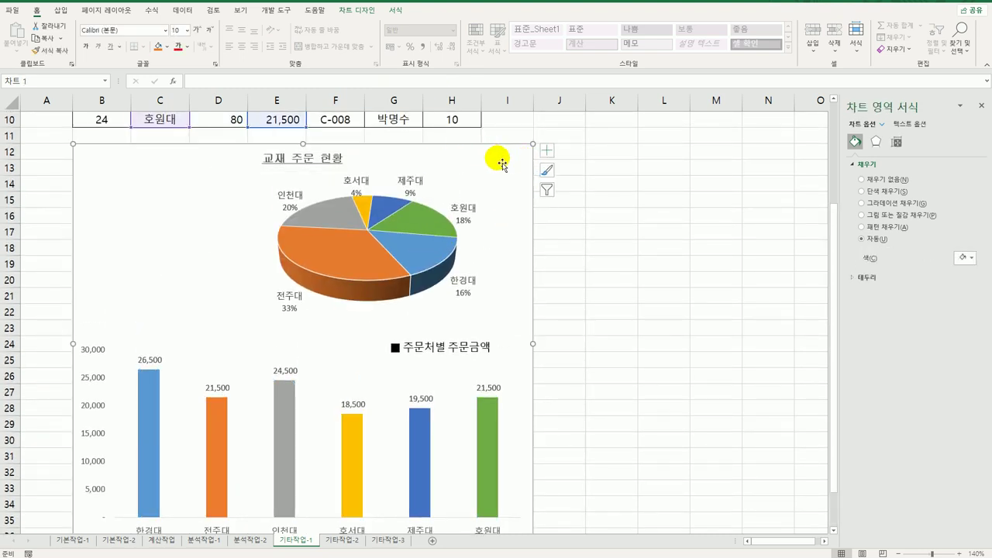
{"action": "left_click", "coordinate": [869, 279]}
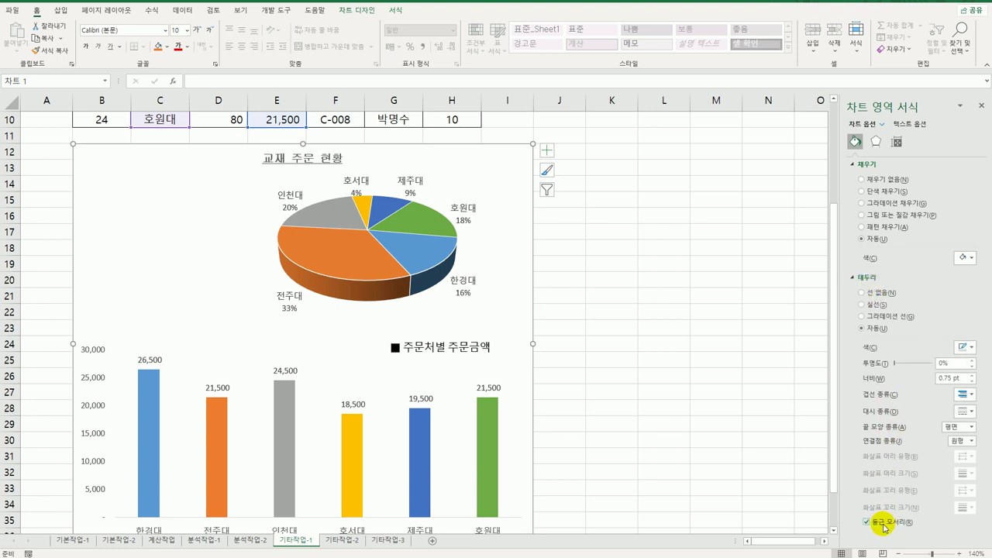
{"action": "left_click", "coordinate": [640, 490]}
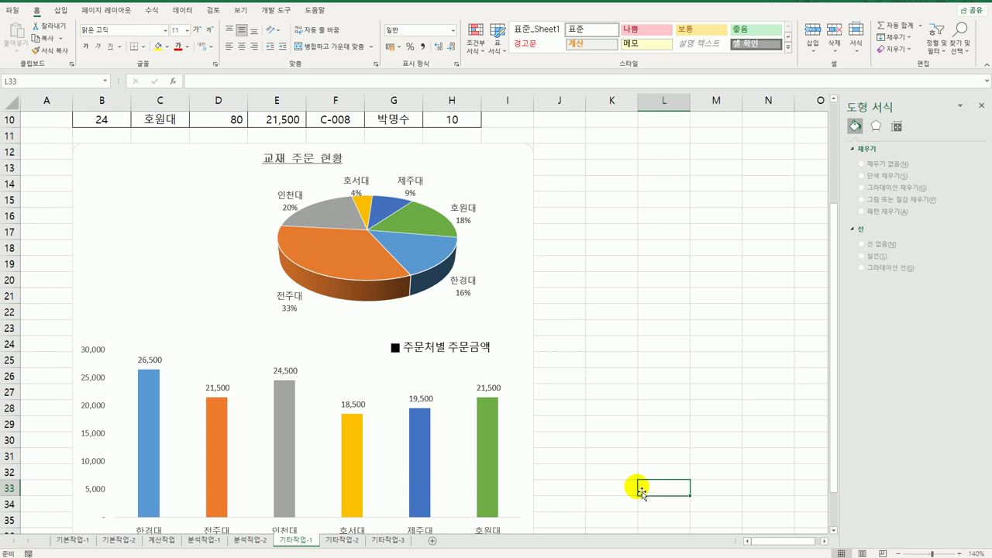
{"action": "left_click", "coordinate": [981, 105]}
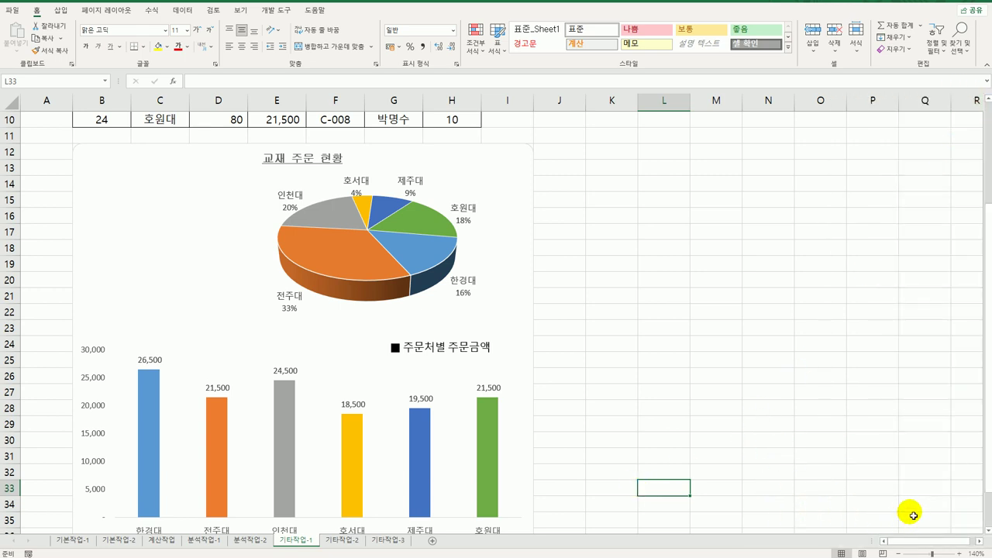
On the 기타작업-2 sheet, draw a 양식 컨트롤 button covering cells F2:G3
{"action": "left_click", "coordinate": [331, 541]}
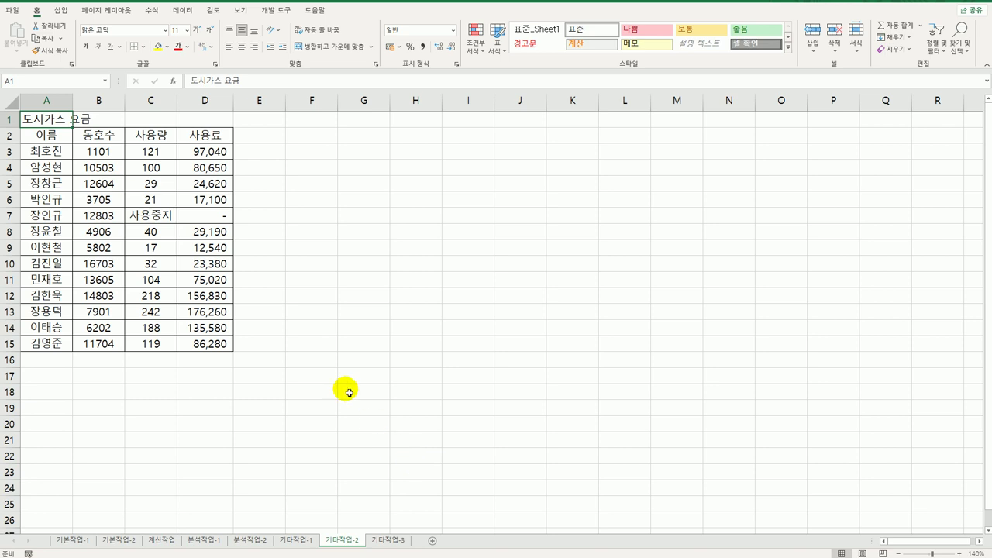
{"action": "left_click", "coordinate": [292, 15]}
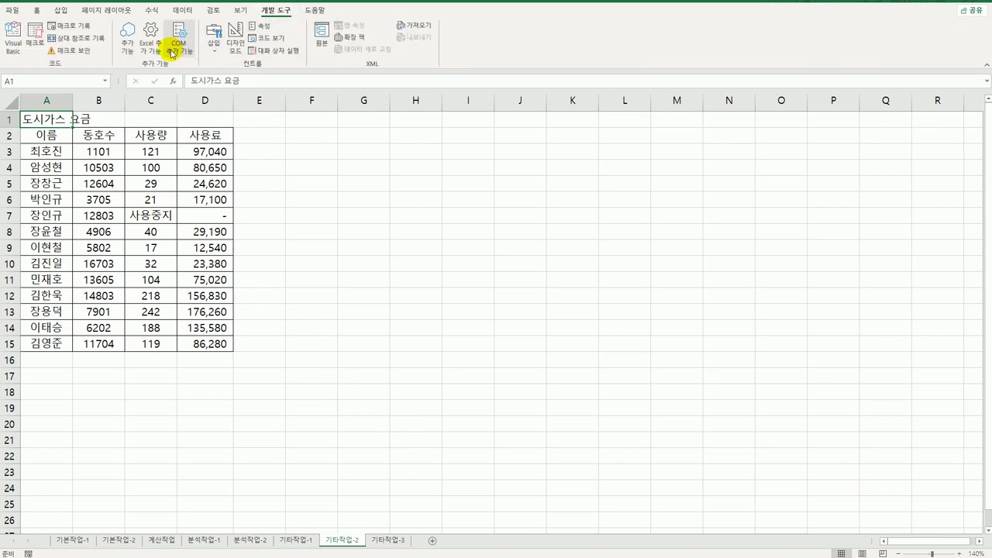
{"action": "left_click", "coordinate": [213, 39]}
{"action": "left_click", "coordinate": [207, 81]}
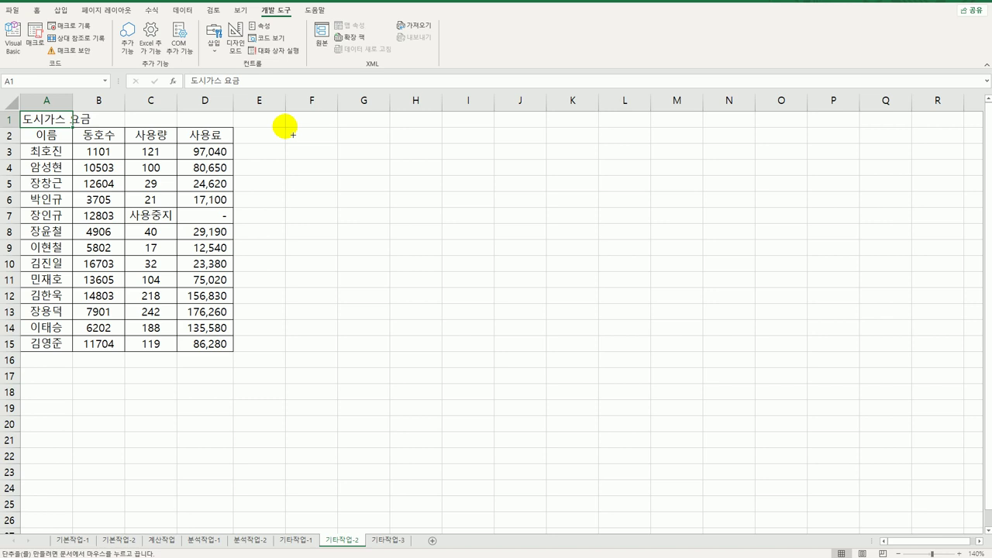
{"action": "left_click_drag", "start_coordinate": [288, 128], "coordinate": [380, 160]}
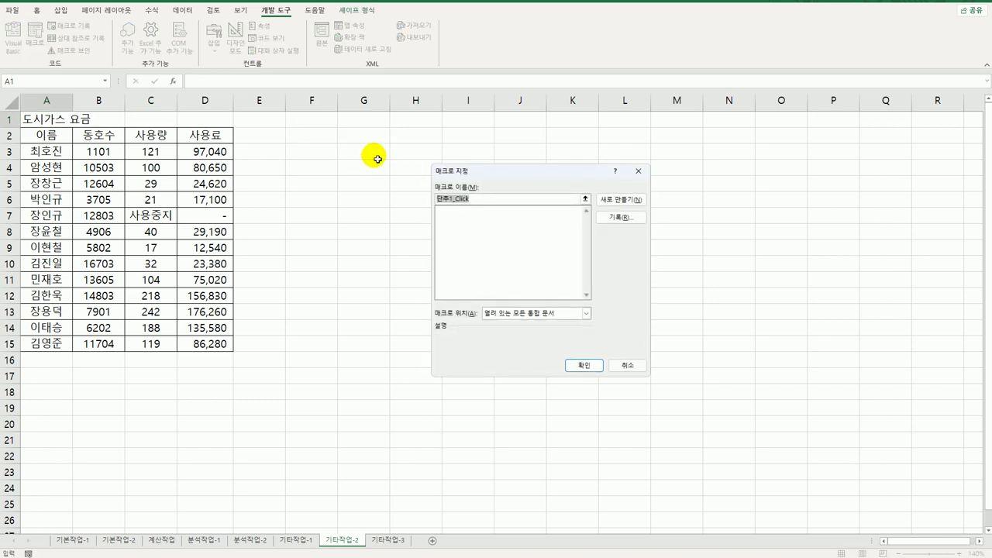
Name the button's macro 동호수 and start recording it
{"action": "key", "text": "BackSpace"}
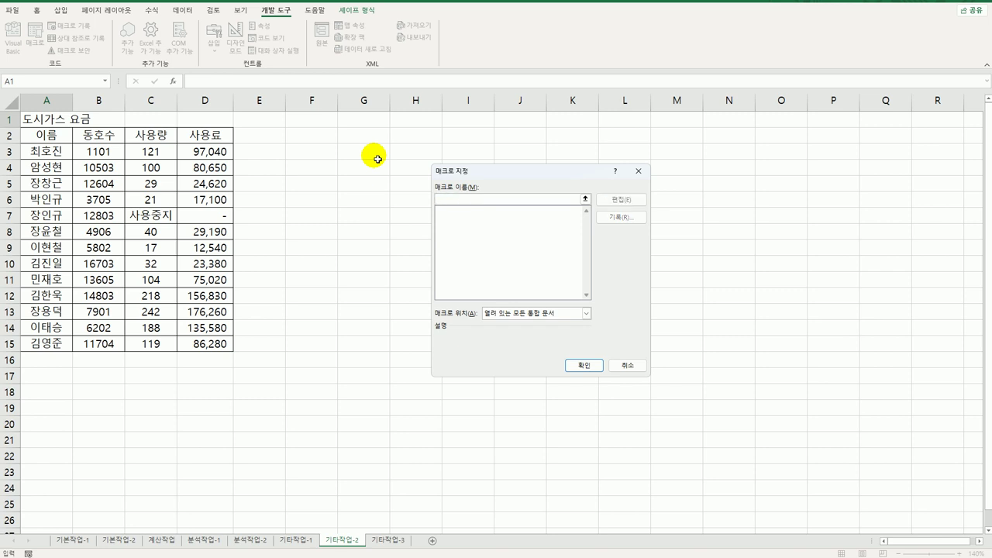
{"action": "type", "text": "등록"}
{"action": "type", "text": "수"}
{"action": "left_click", "coordinate": [635, 223]}
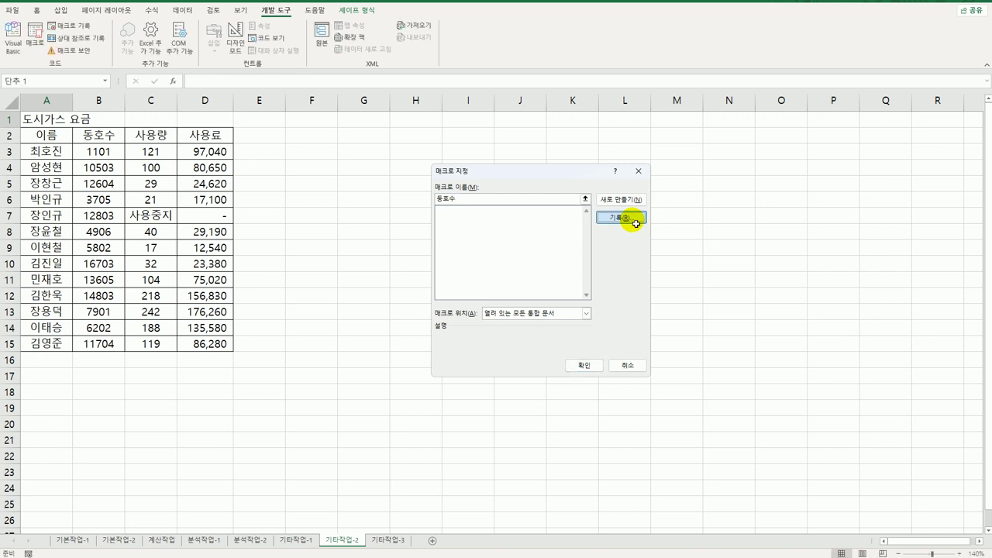
{"action": "left_click", "coordinate": [569, 348]}
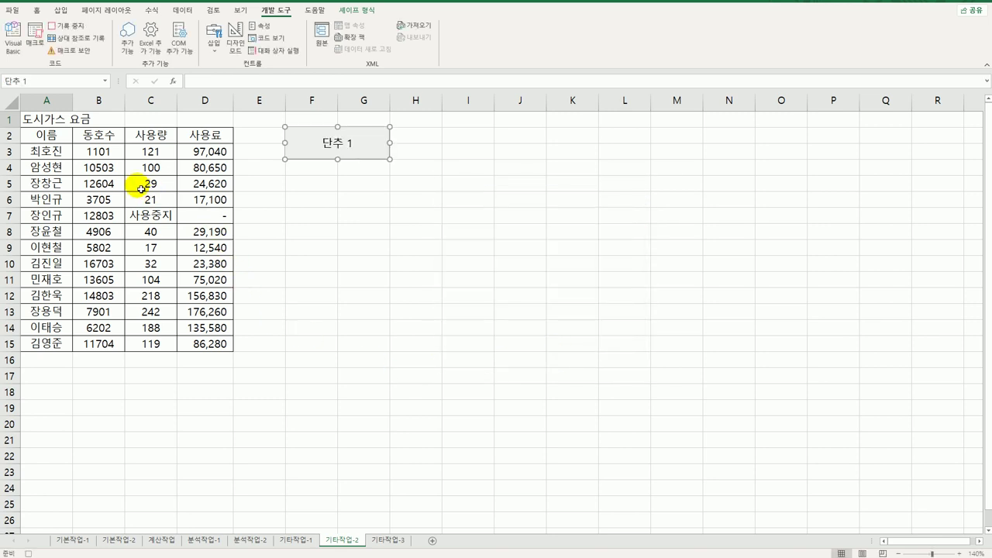
Apply the custom number format "* ##동 ###호" to B3:B15 and stop the macro recording
{"action": "left_click_drag", "start_coordinate": [101, 152], "coordinate": [116, 351]}
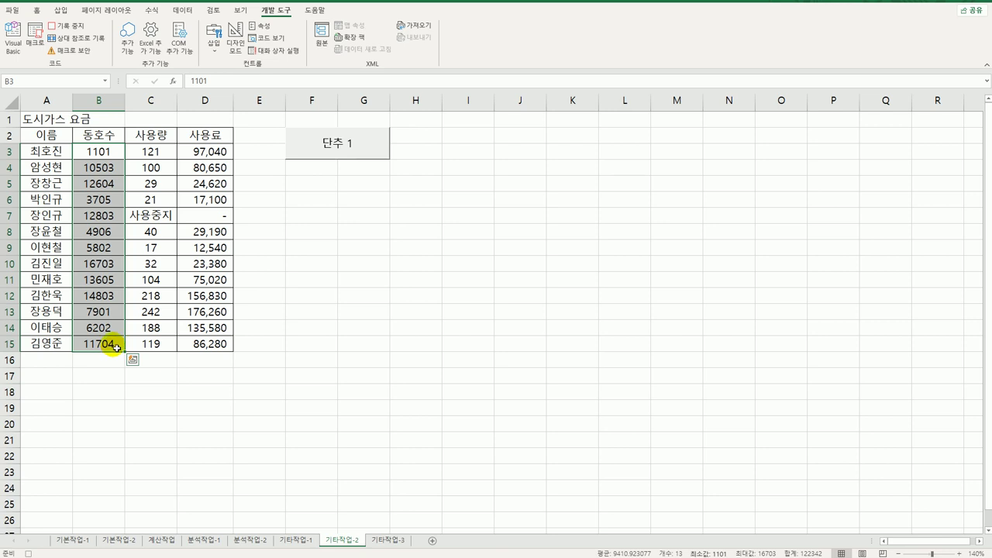
{"action": "right_click", "coordinate": [94, 182]}
{"action": "left_click", "coordinate": [133, 400]}
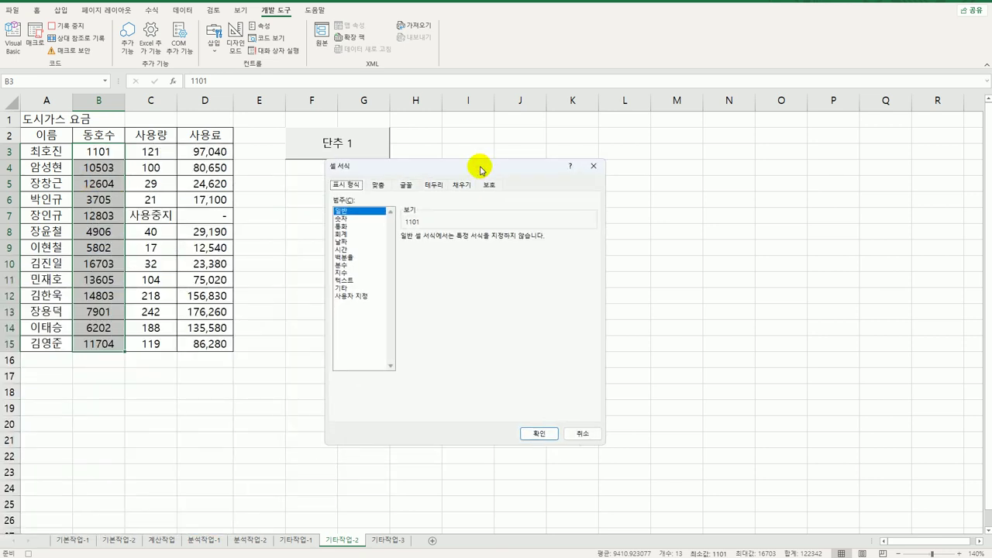
{"action": "left_click", "coordinate": [352, 295]}
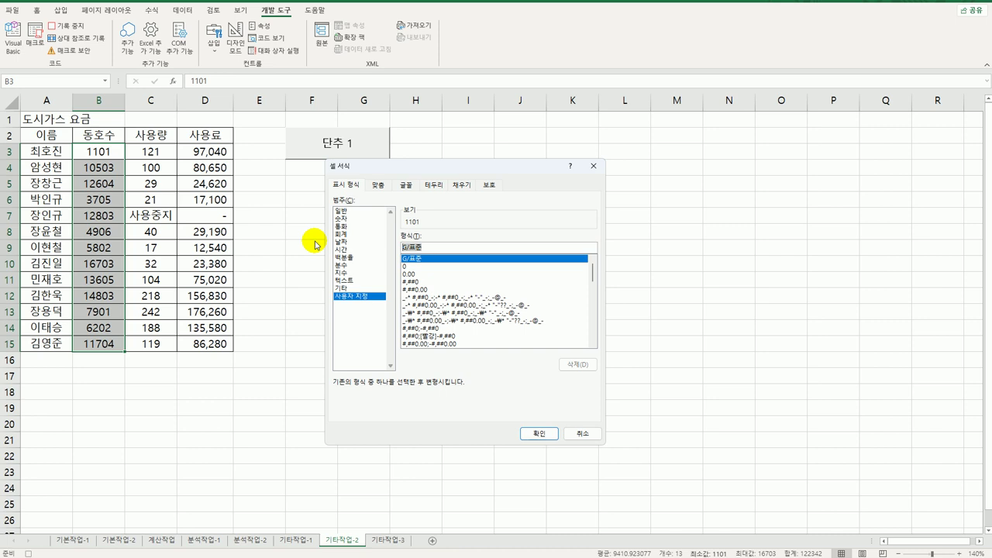
{"action": "type", "text": "#"}
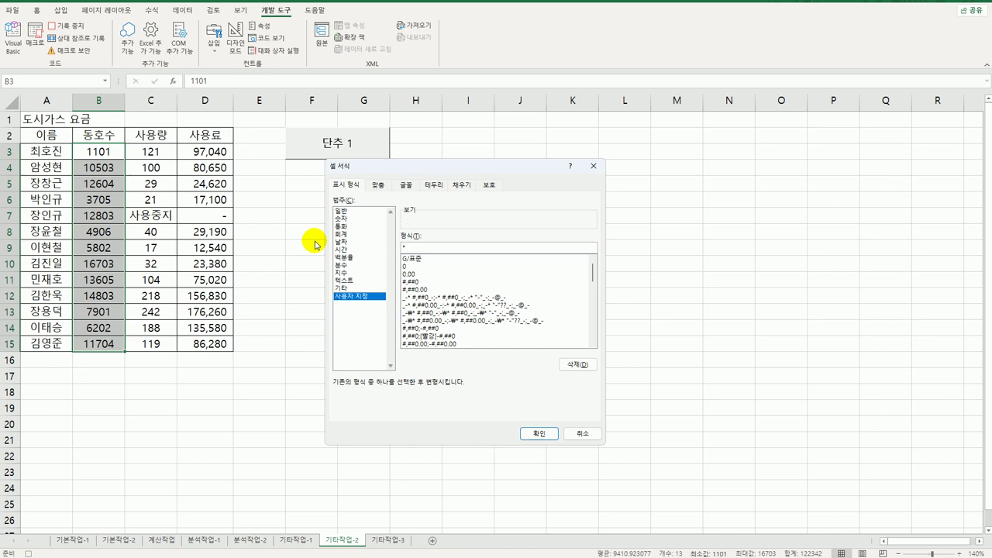
{"action": "type", "text": "##동 ###호"}
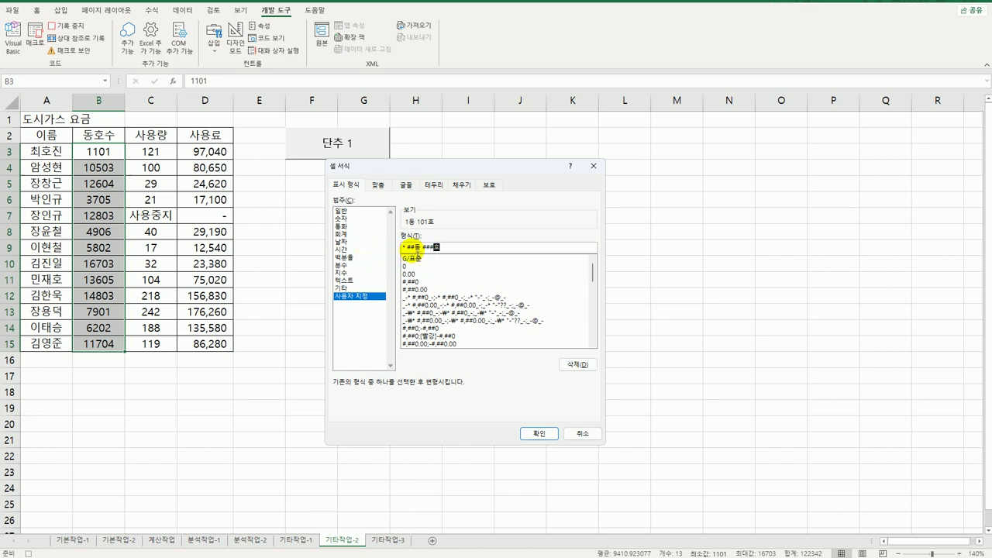
{"action": "left_click", "coordinate": [408, 247]}
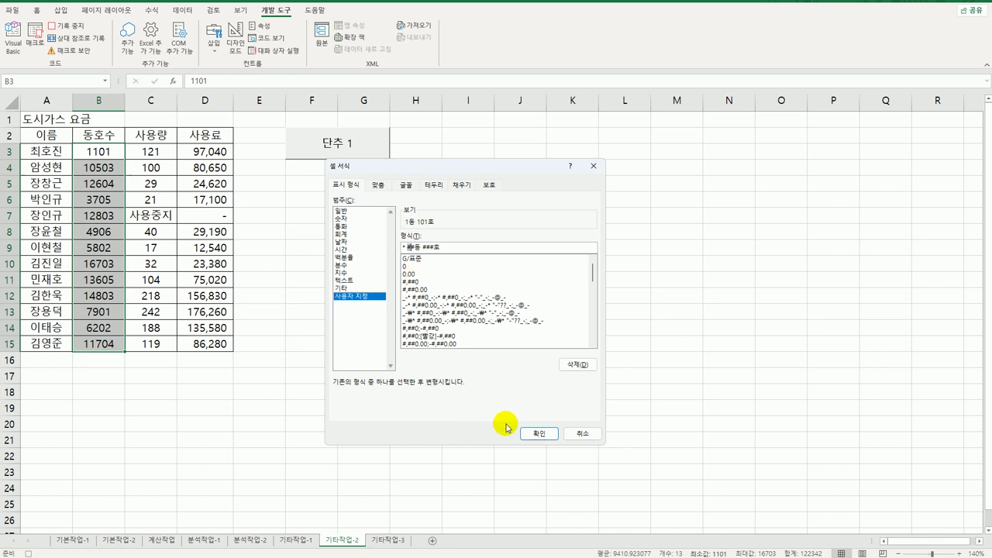
{"action": "left_click", "coordinate": [538, 433]}
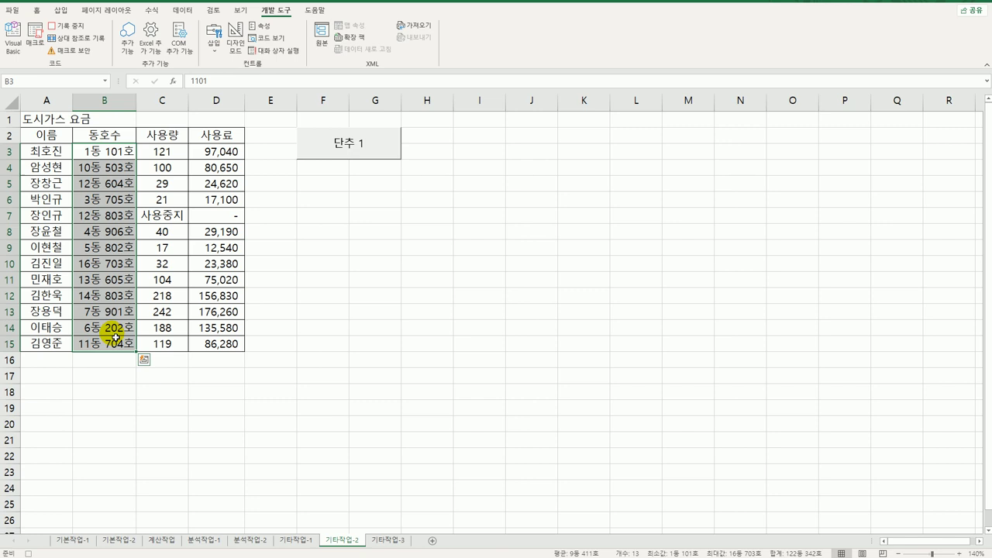
{"action": "left_click", "coordinate": [114, 339]}
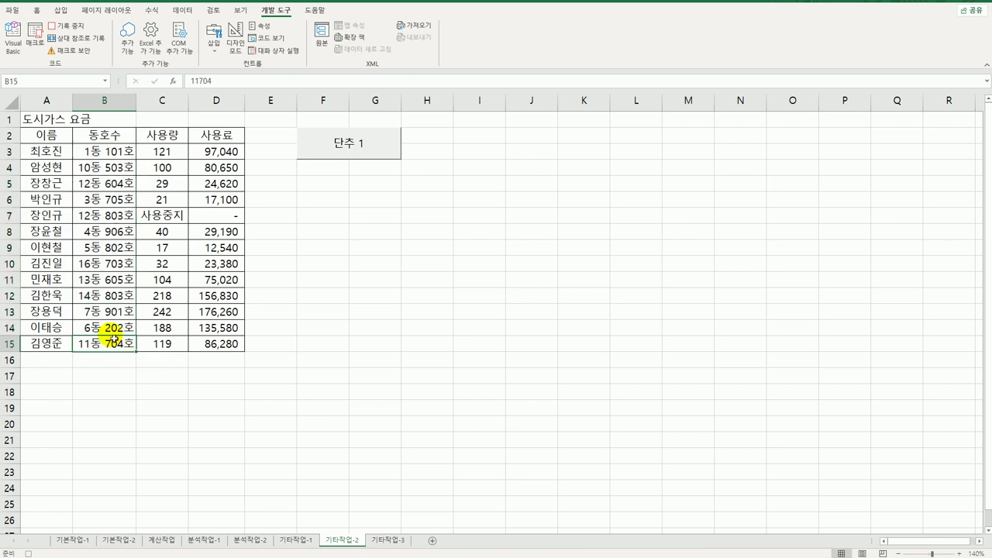
{"action": "left_click", "coordinate": [56, 25]}
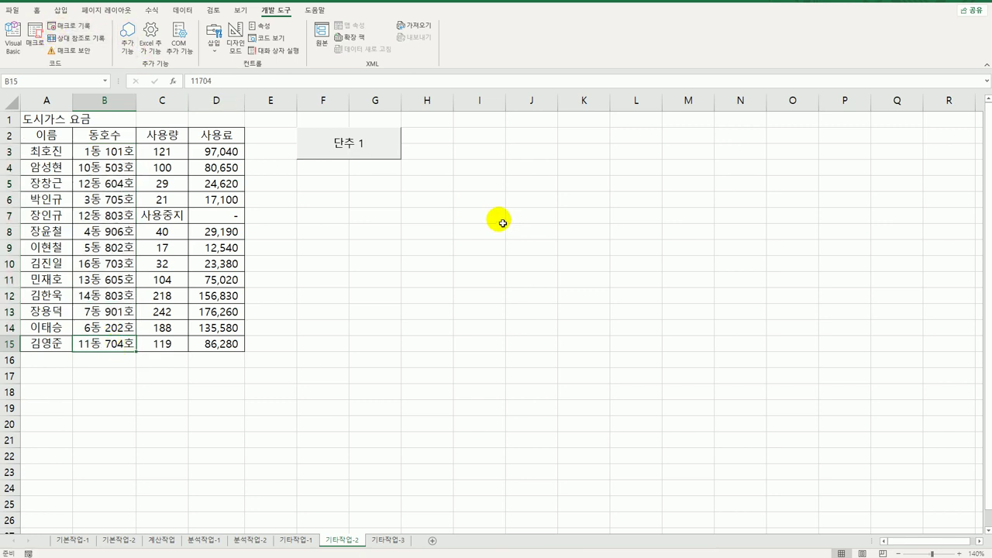
Change the label of the button over F2:G3 to 동호수
{"action": "right_click", "coordinate": [373, 153]}
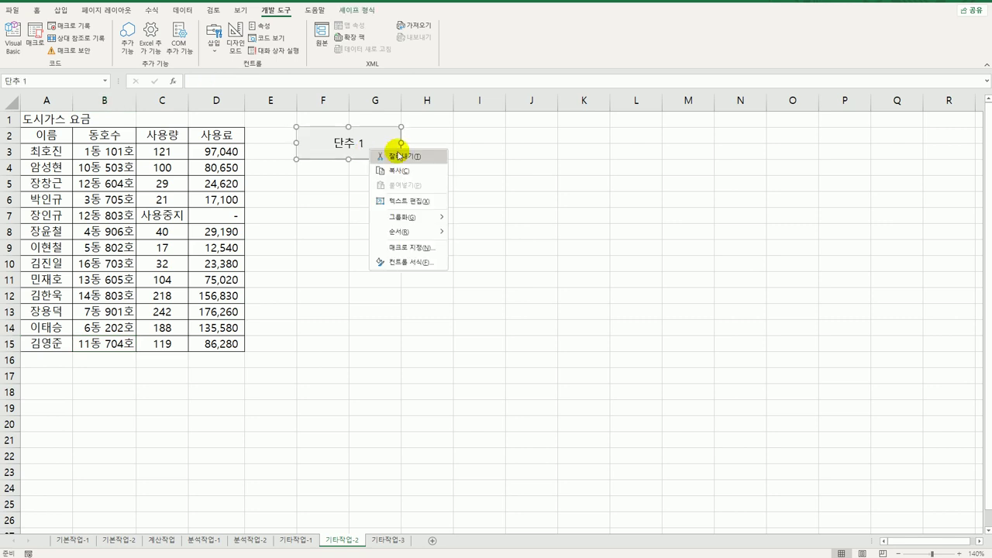
{"action": "left_click", "coordinate": [429, 201]}
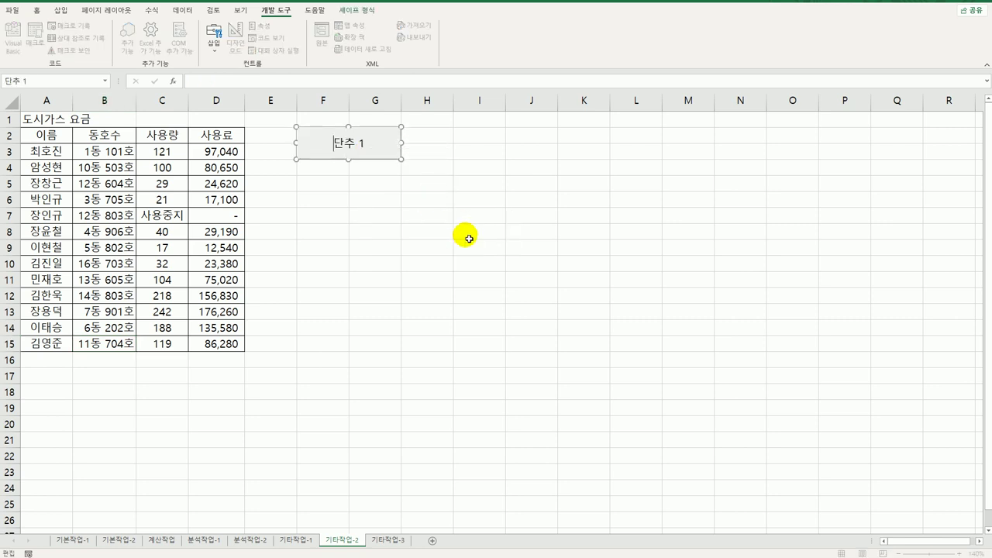
{"action": "key", "text": "ctrl+a"}
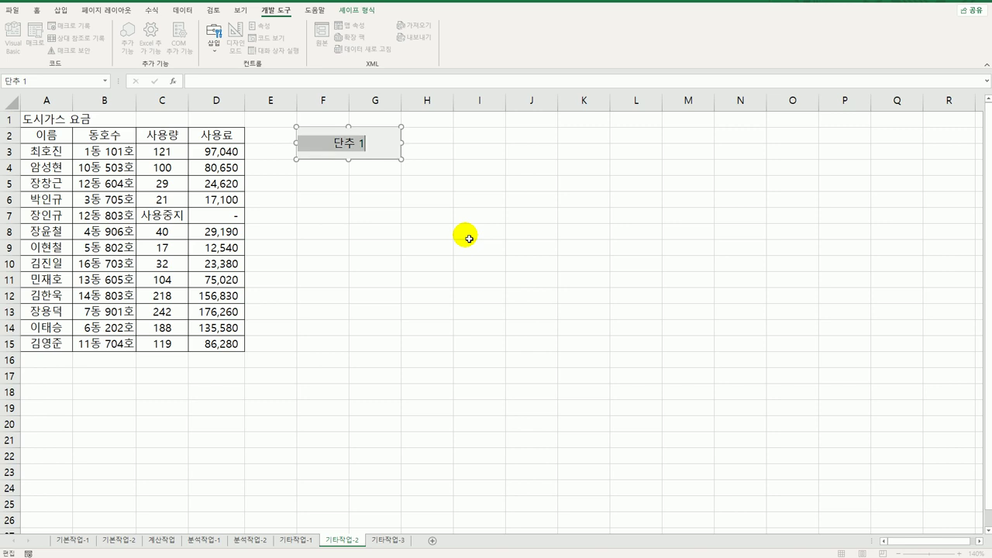
{"action": "type", "text": "동호수"}
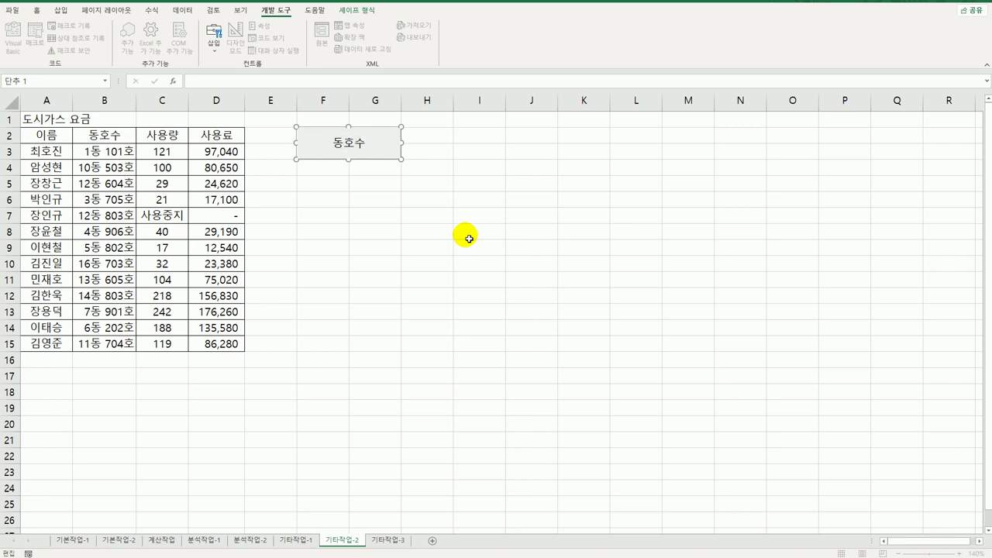
{"action": "left_click", "coordinate": [450, 289]}
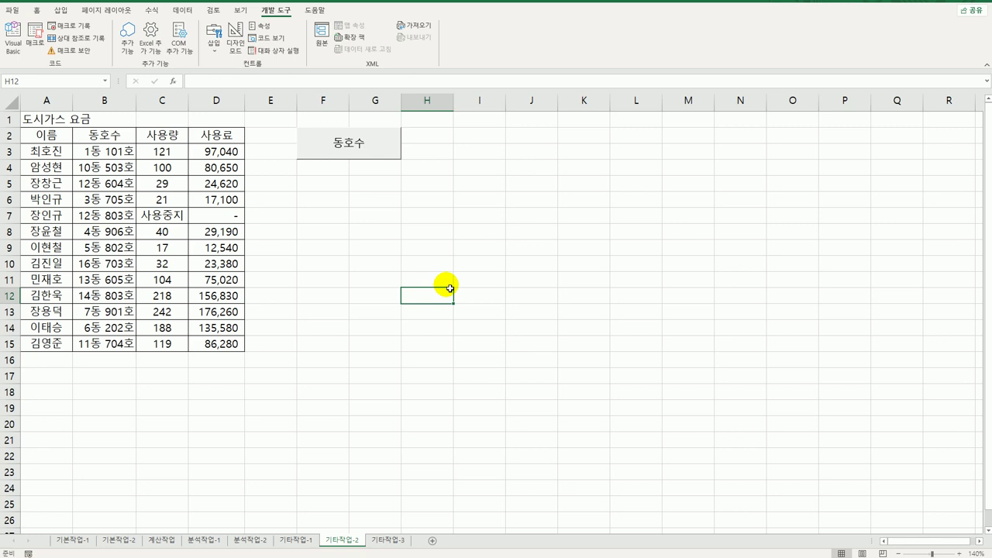
Draw a second 양식 컨트롤 button over F5:G6 and start recording a macro named 사용량 for it
{"action": "left_click", "coordinate": [214, 40]}
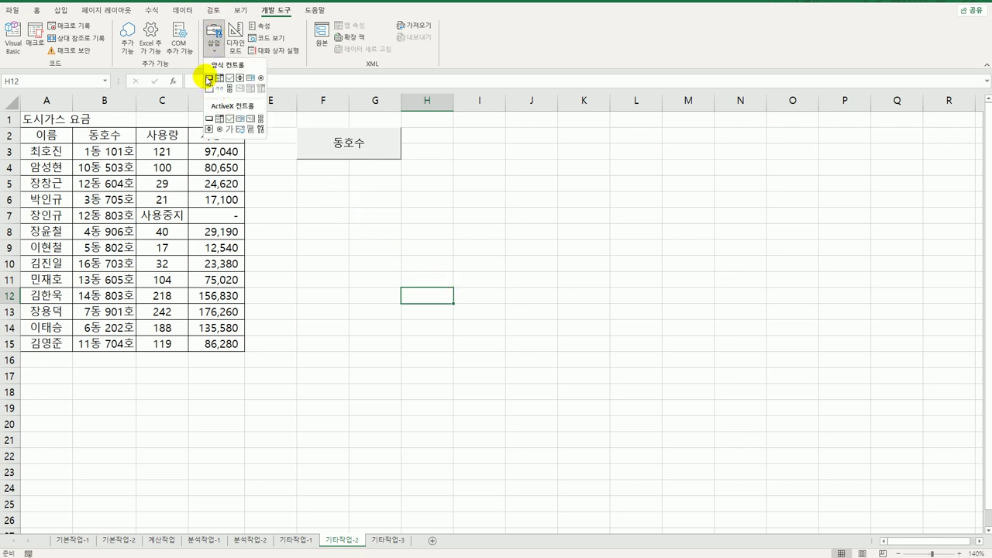
{"action": "left_click", "coordinate": [207, 79]}
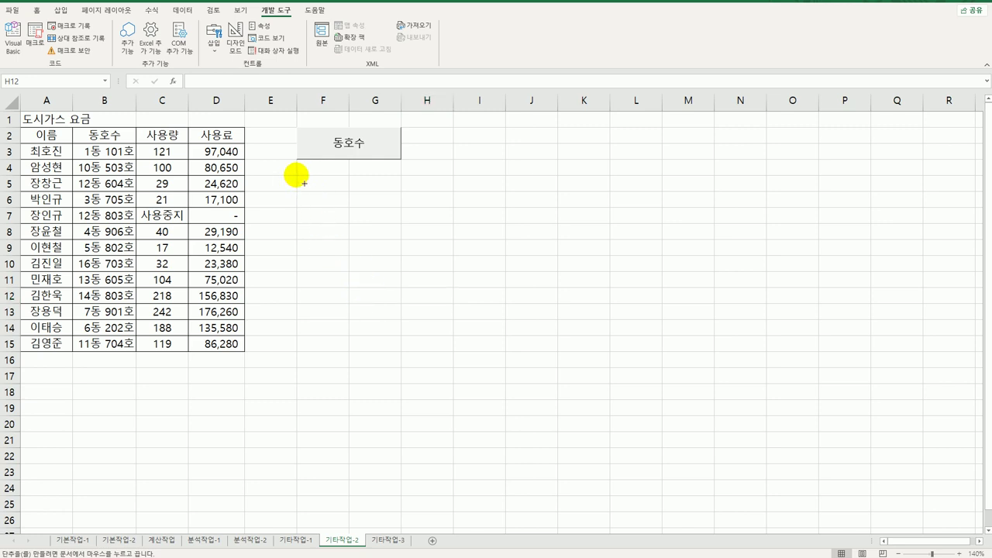
{"action": "left_click_drag", "start_coordinate": [298, 175], "coordinate": [404, 214]}
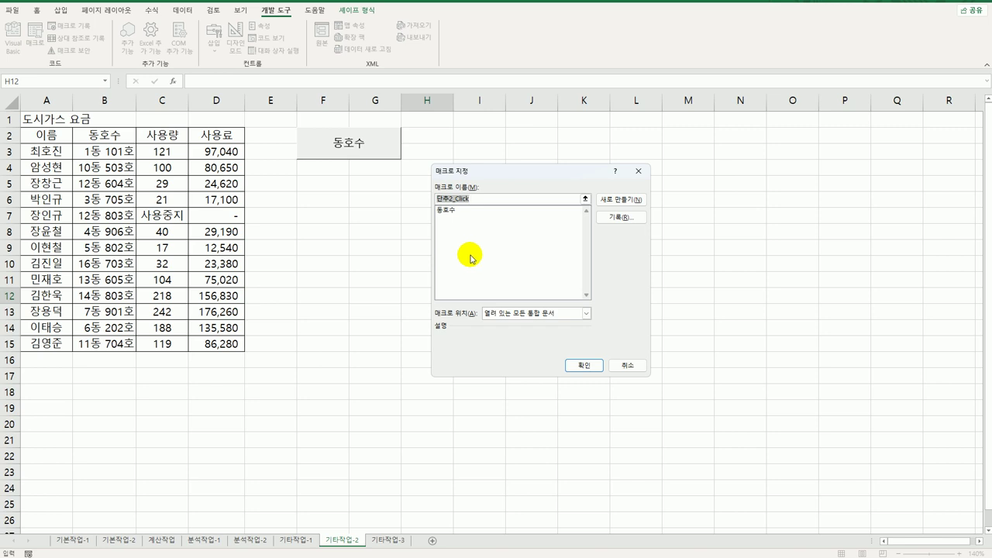
{"action": "type", "text": "사용량"}
{"action": "left_click", "coordinate": [620, 217]}
{"action": "left_click", "coordinate": [565, 342]}
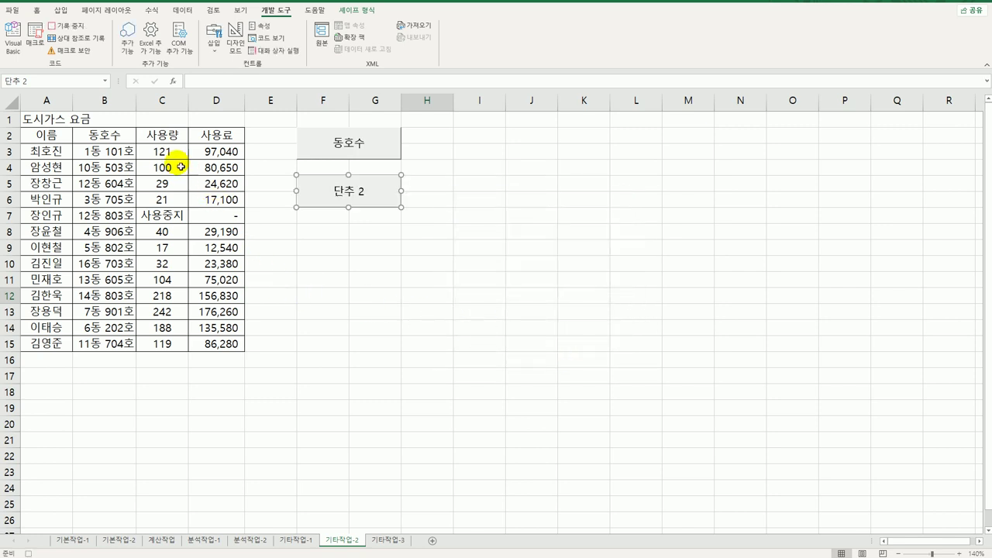
Open the cell format settings for C3:C15 and choose the 사용자 지정 category
{"action": "left_click_drag", "start_coordinate": [174, 154], "coordinate": [187, 352]}
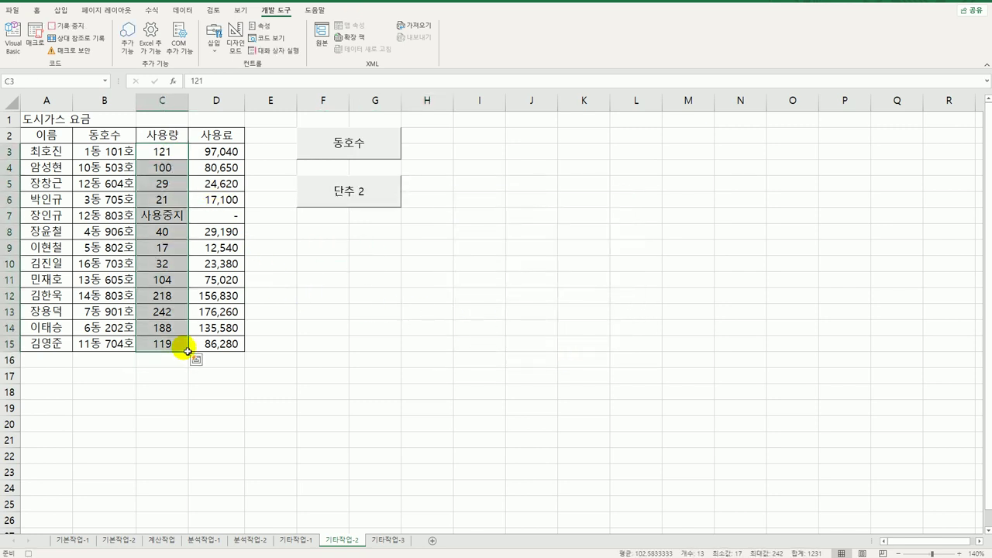
{"action": "right_click", "coordinate": [162, 159]}
{"action": "left_click", "coordinate": [228, 400]}
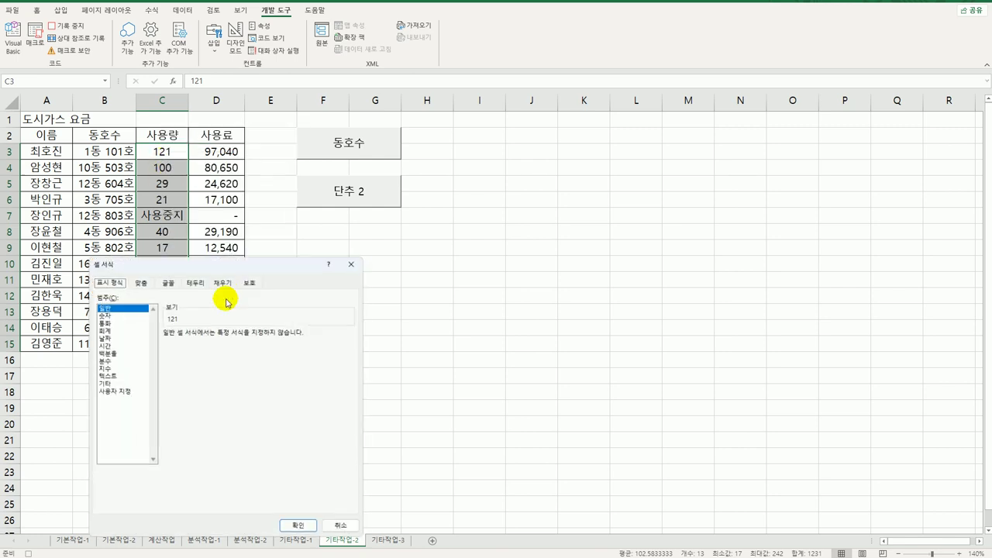
{"action": "left_click_drag", "start_coordinate": [224, 311], "coordinate": [575, 119]}
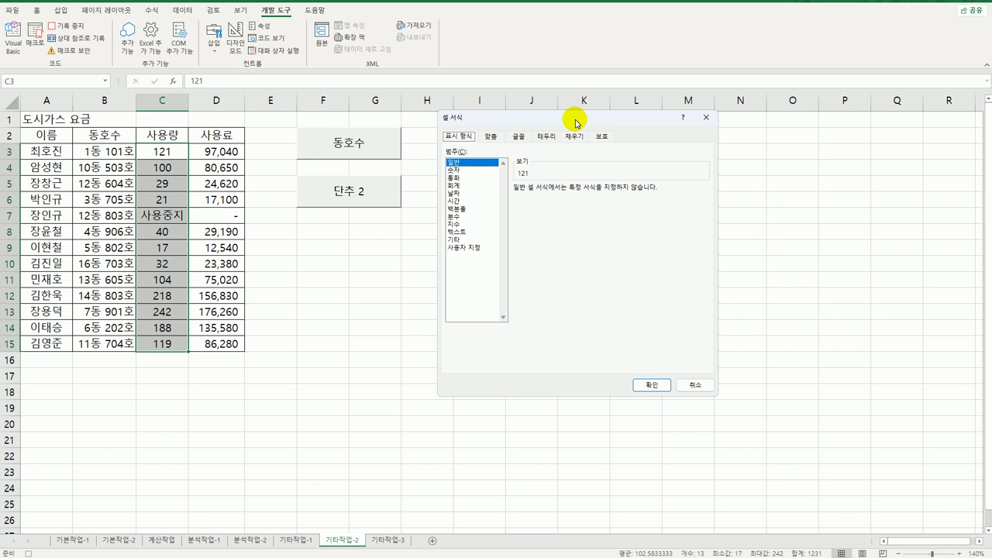
{"action": "left_click", "coordinate": [486, 248]}
Replace the format code with a first section of [>=100]"※" 0㎡
{"action": "left_click_drag", "start_coordinate": [545, 200], "coordinate": [491, 199]}
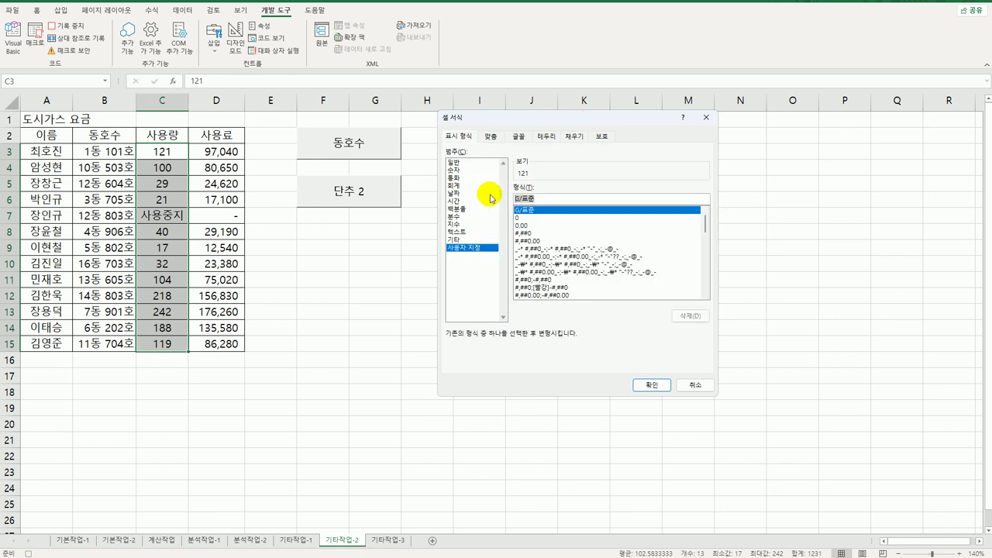
{"action": "type", "text": "[>"}
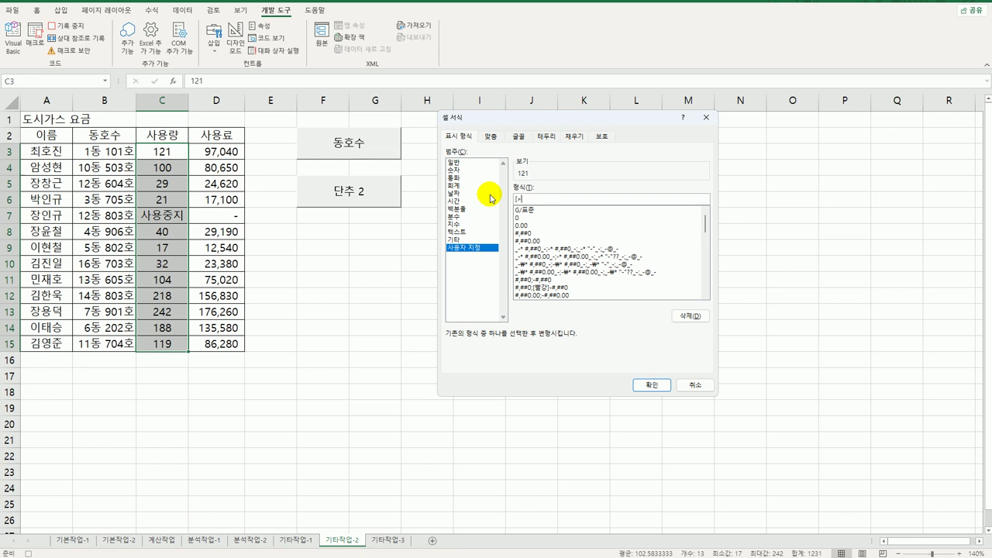
{"action": "type", "text": "=100]\"ㅁ"}
{"action": "key", "text": "Hangul_Hanja"}
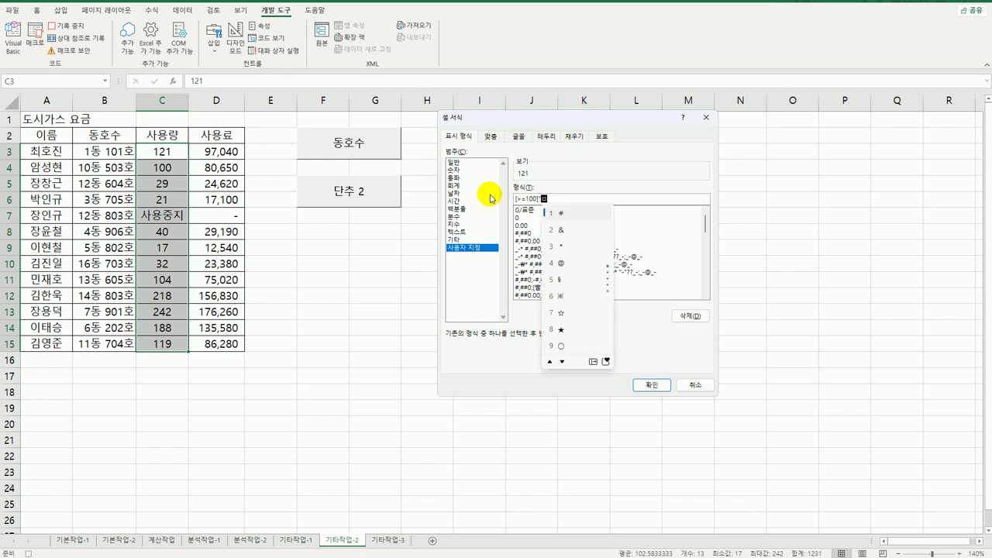
{"action": "left_click", "coordinate": [572, 296]}
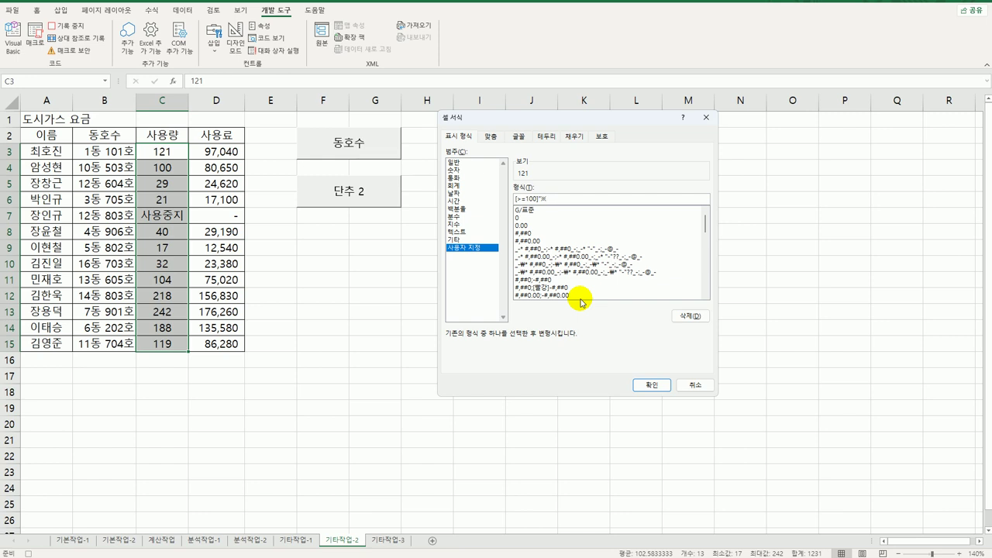
{"action": "type", "text": "\""}
{"action": "type", "text": "0ㄹ"}
{"action": "key", "text": "Hangul_Hanja"}
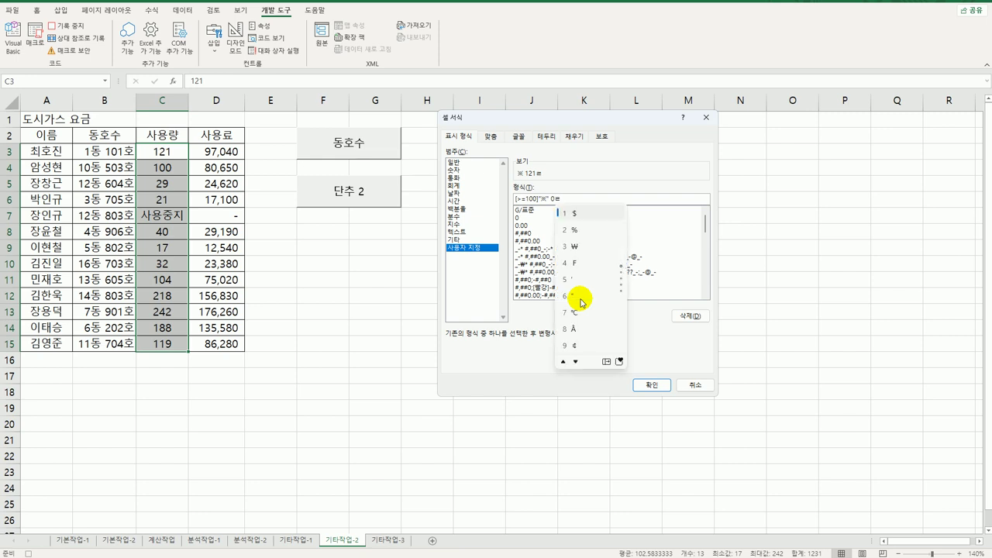
{"action": "left_click", "coordinate": [606, 362]}
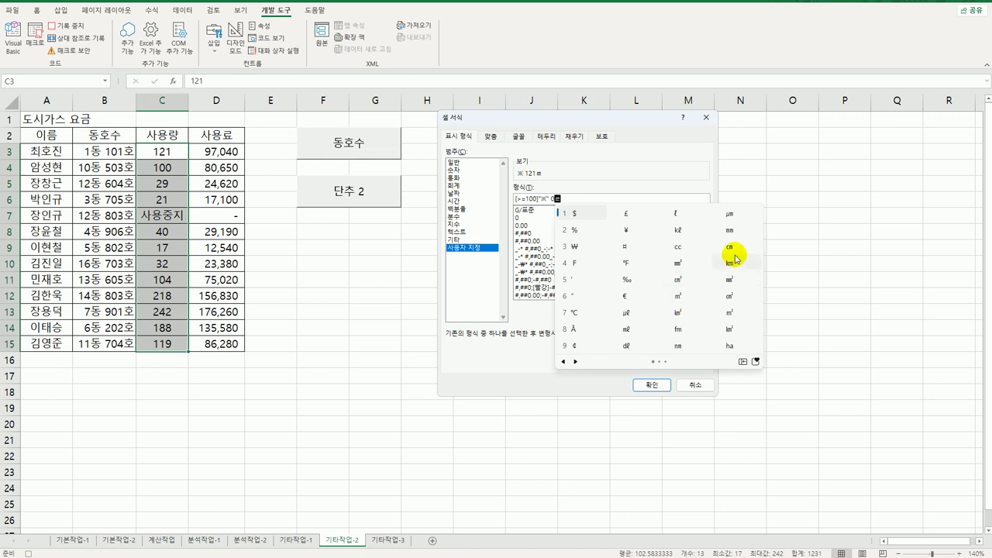
{"action": "left_click", "coordinate": [741, 314]}
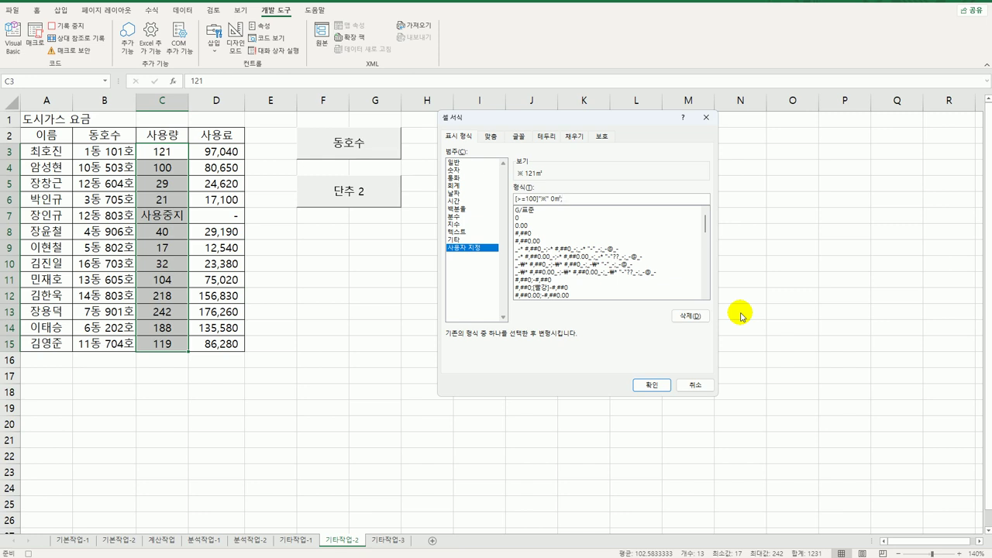
Add a second section [>0]0㎡ to the custom format code
{"action": "type", "text": ";[>0]"}
{"action": "type", "text": "0ㄹ"}
{"action": "key", "text": "Hangul_Hanja"}
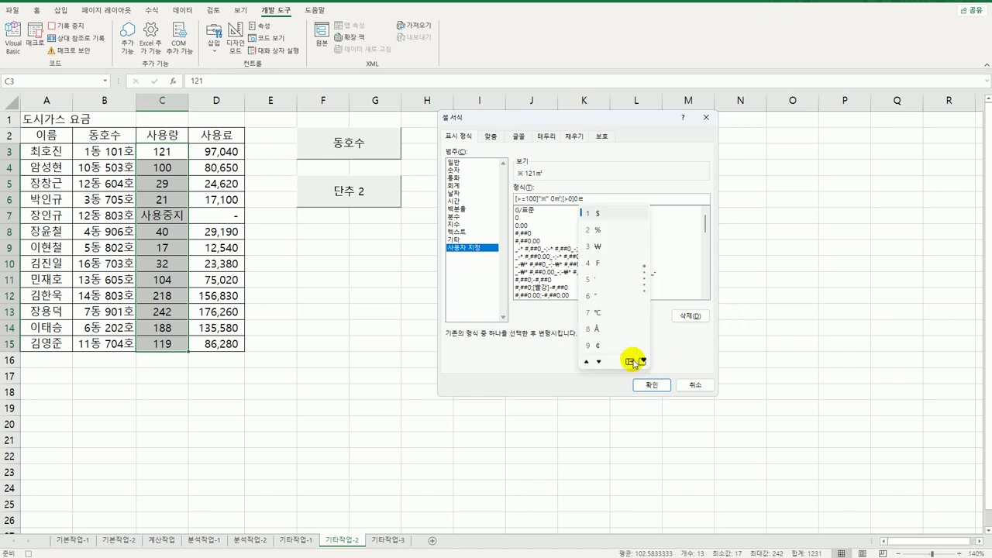
{"action": "left_click", "coordinate": [633, 363]}
{"action": "left_click", "coordinate": [755, 307]}
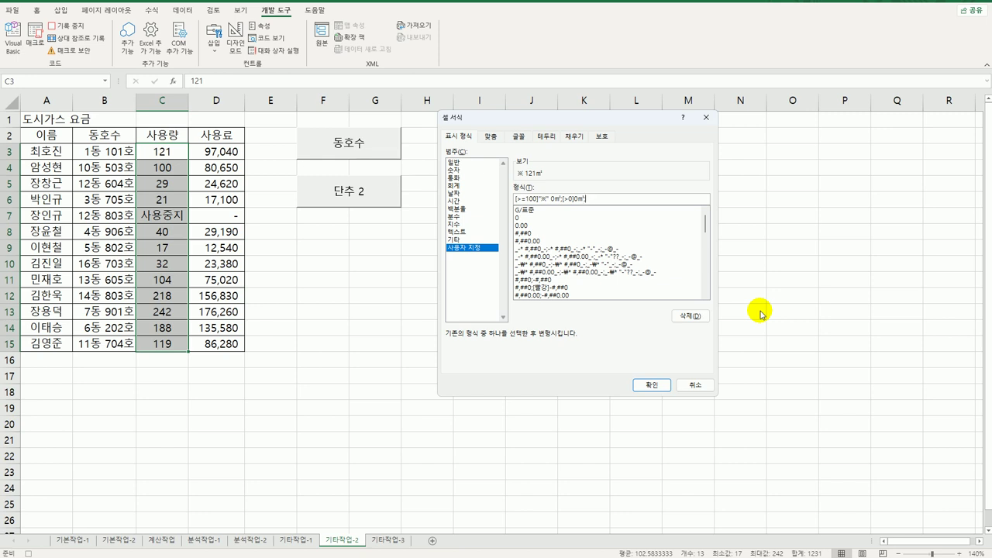
Leave the third section of the format code empty and set "■" as the fourth section for text
{"action": "type", "text": ";"}
{"action": "type", "text": "\"\""}
{"action": "key", "text": "BackSpace"}
{"action": "key", "text": "BackSpace"}
{"action": "type", "text": ";ㅁ"}
{"action": "key", "text": "Hangul_Hanja"}
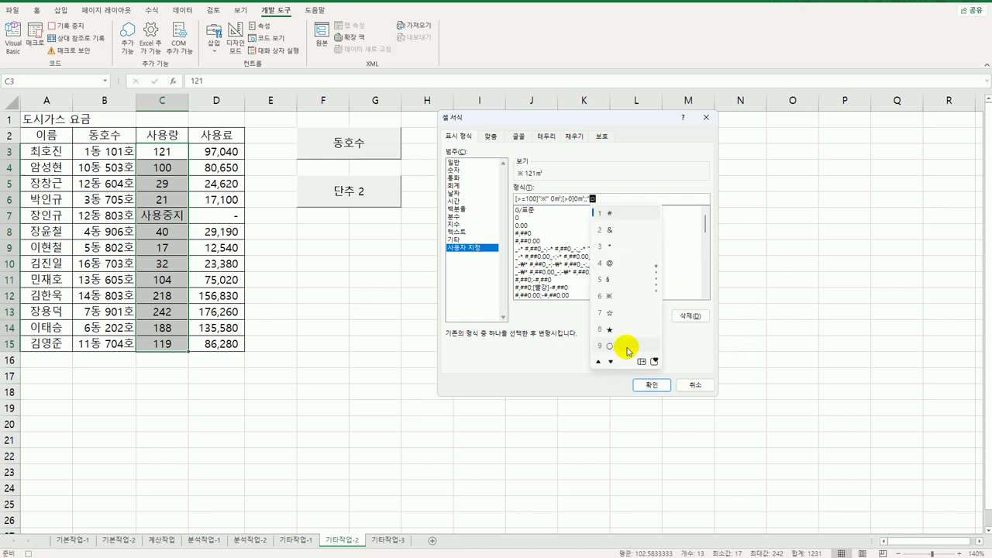
{"action": "left_click", "coordinate": [641, 361]}
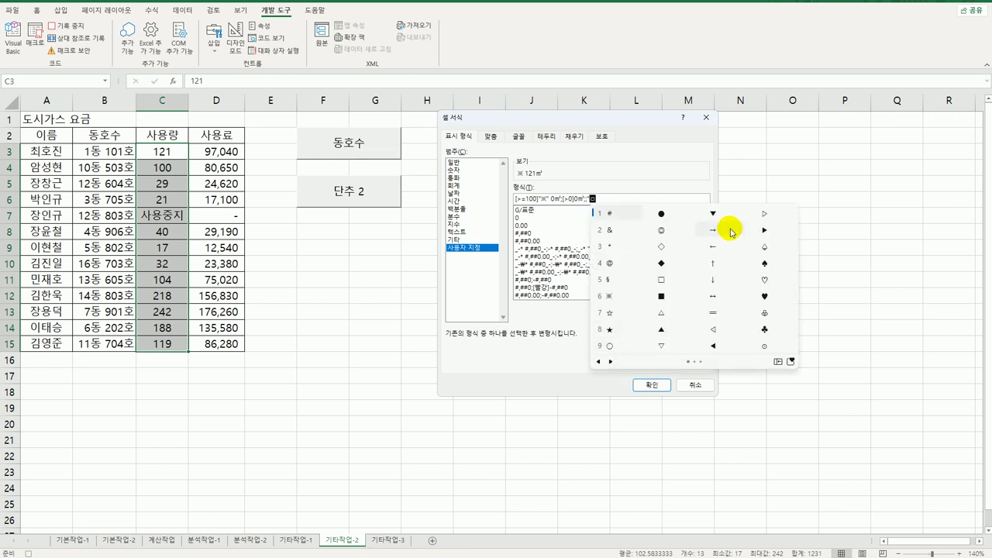
{"action": "left_click", "coordinate": [660, 298]}
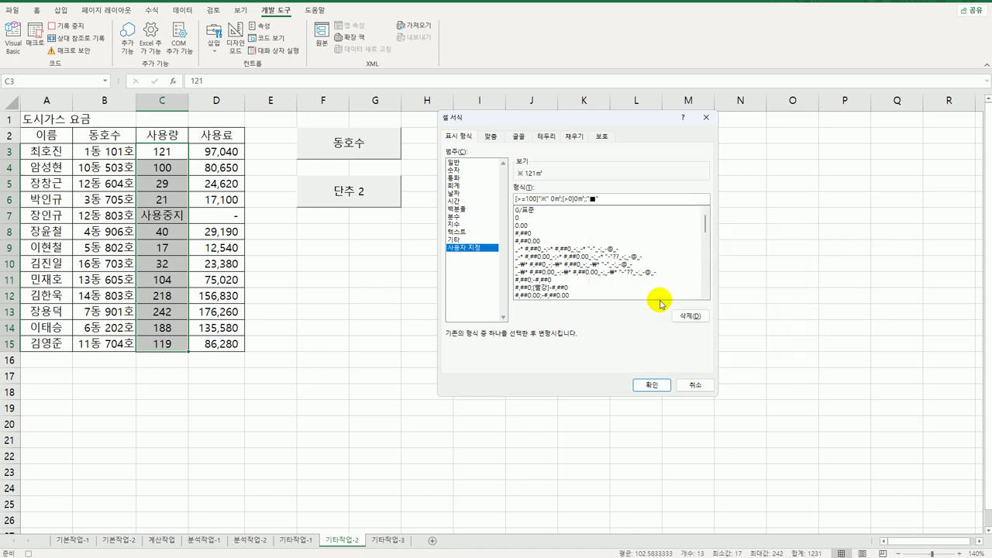
Apply the custom format to C3:C15 and stop the macro recording
{"action": "left_click", "coordinate": [658, 384]}
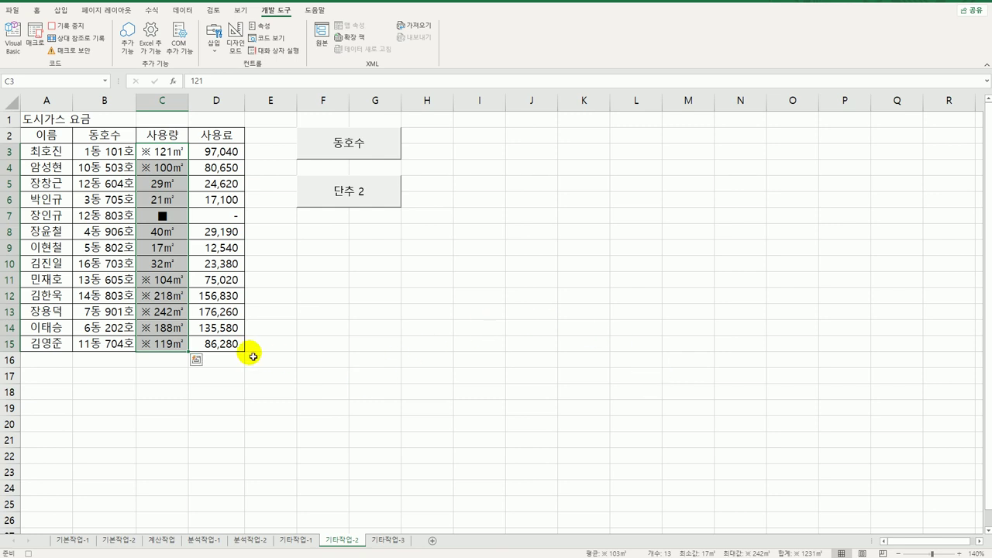
{"action": "left_click", "coordinate": [169, 348]}
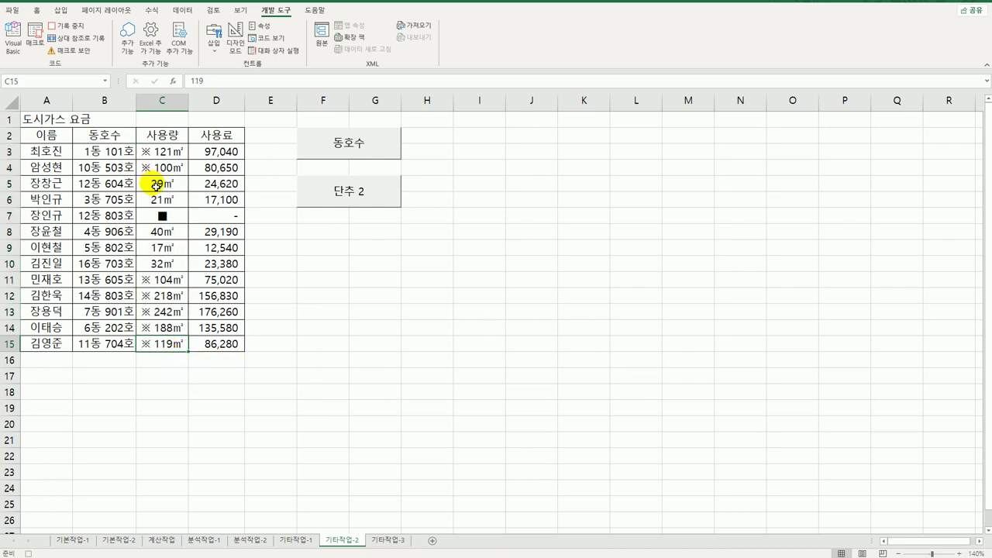
{"action": "left_click", "coordinate": [66, 26]}
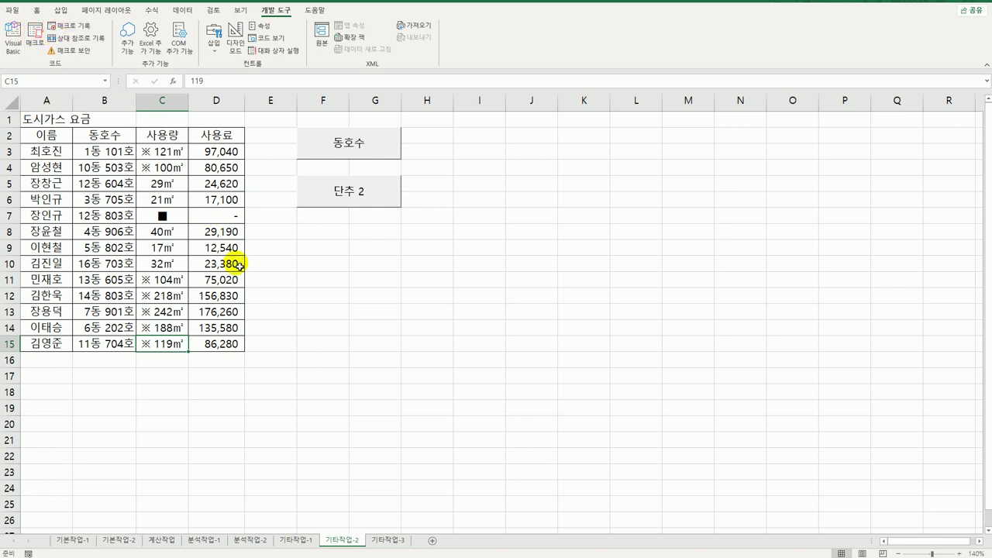
Change the label of the button over F5:G6 to 사용량
{"action": "right_click", "coordinate": [368, 206]}
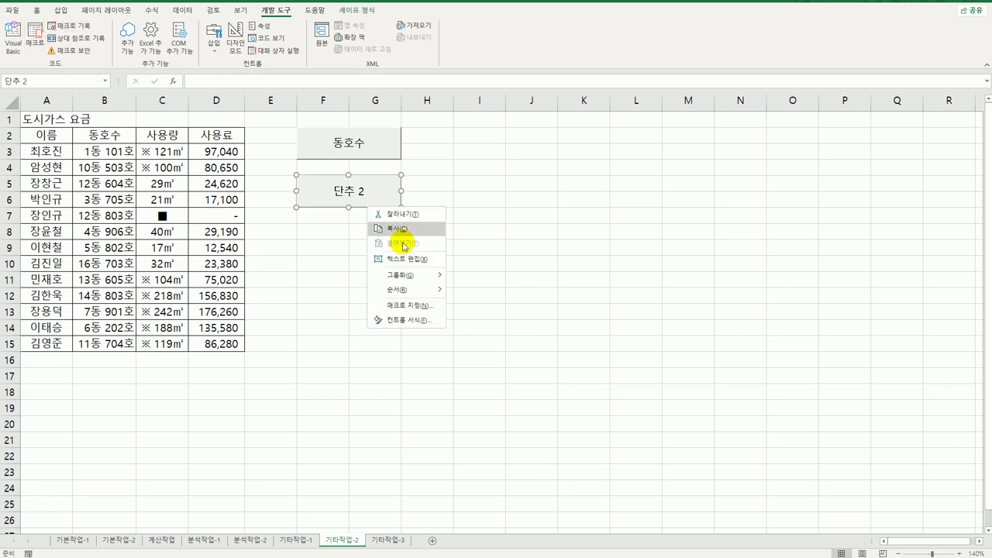
{"action": "left_click", "coordinate": [408, 258]}
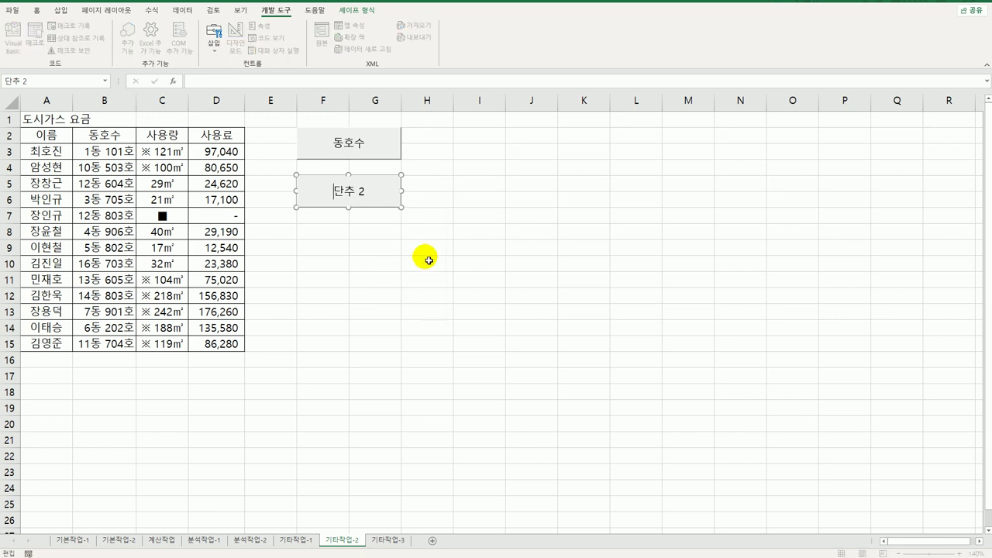
{"action": "key", "text": "ctrl+a"}
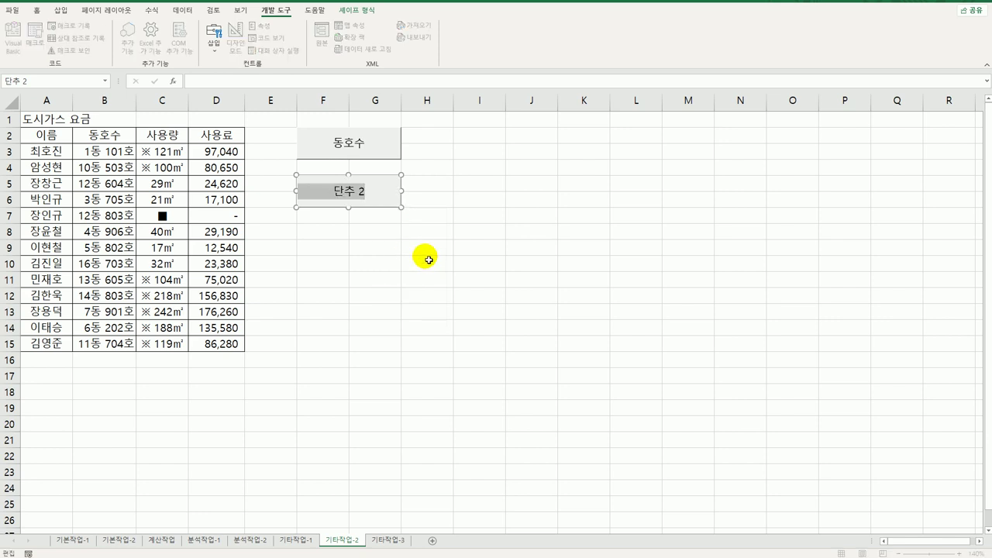
{"action": "type", "text": "사용량"}
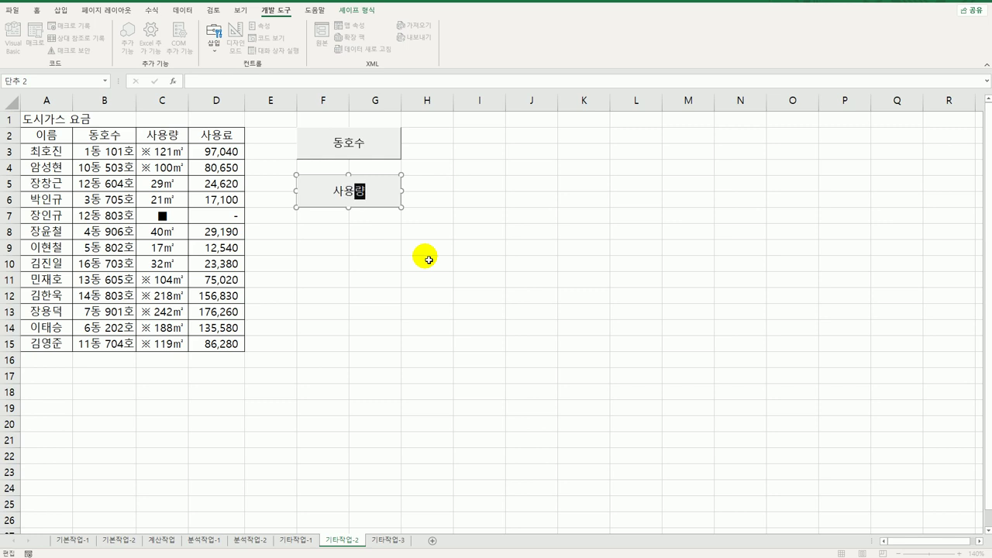
{"action": "left_click", "coordinate": [438, 267]}
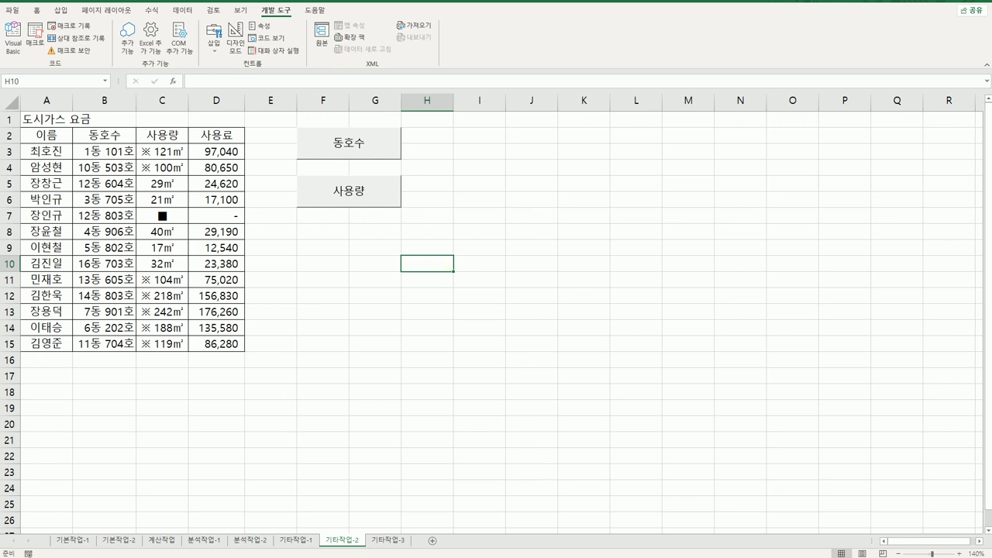
Go to the 기타작업-3 sheet and open the code of the 도서구입 user form in the Visual Basic editor
{"action": "left_click", "coordinate": [389, 541]}
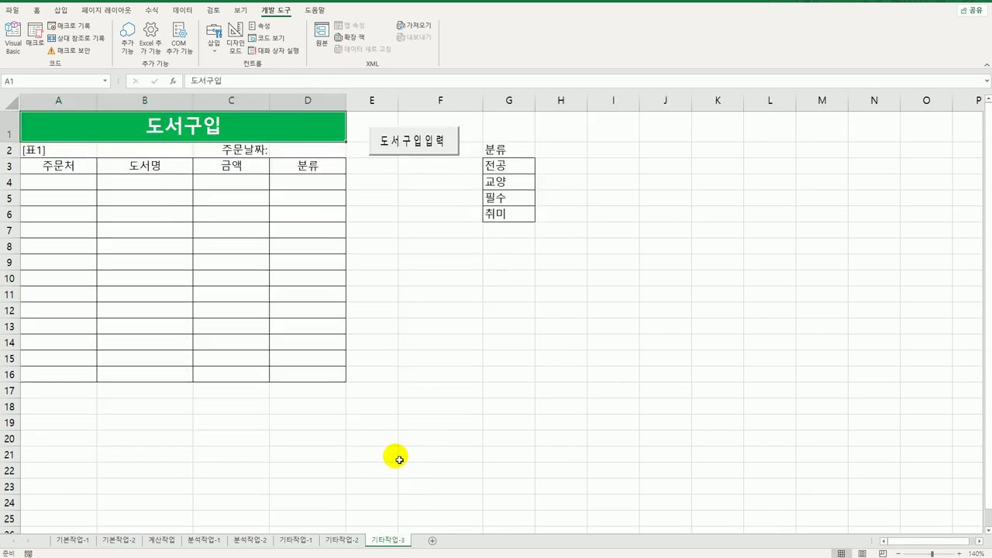
{"action": "left_click", "coordinate": [234, 35]}
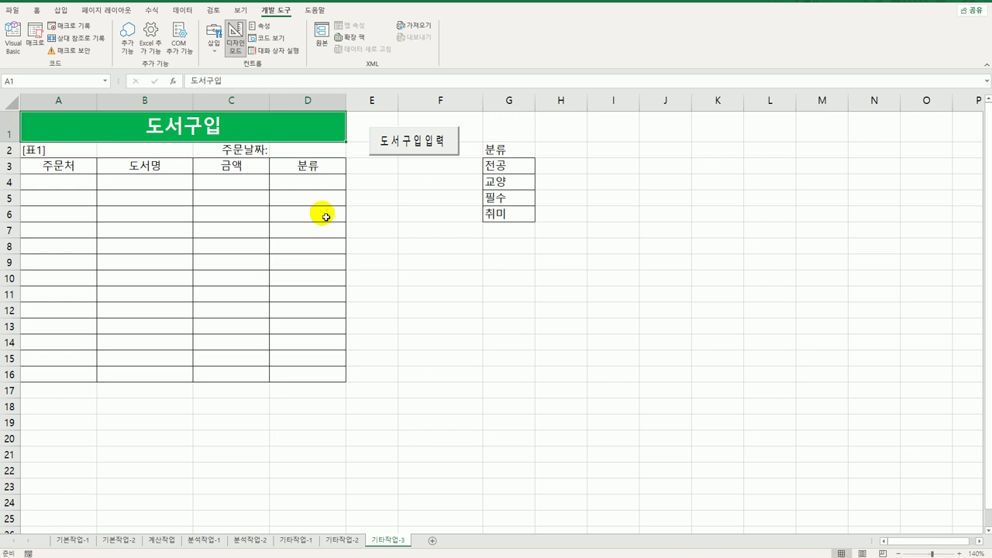
{"action": "left_click", "coordinate": [235, 37]}
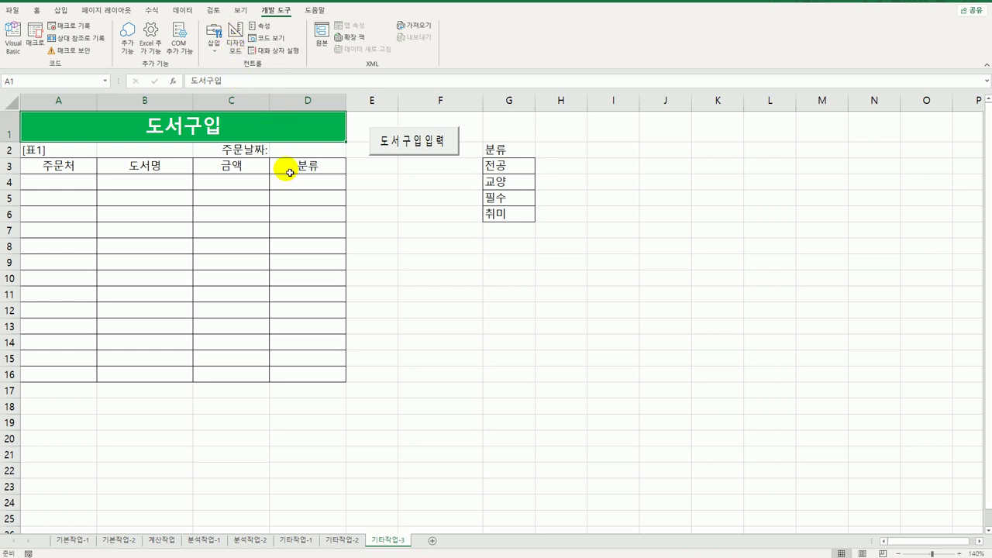
{"action": "left_click", "coordinate": [9, 45]}
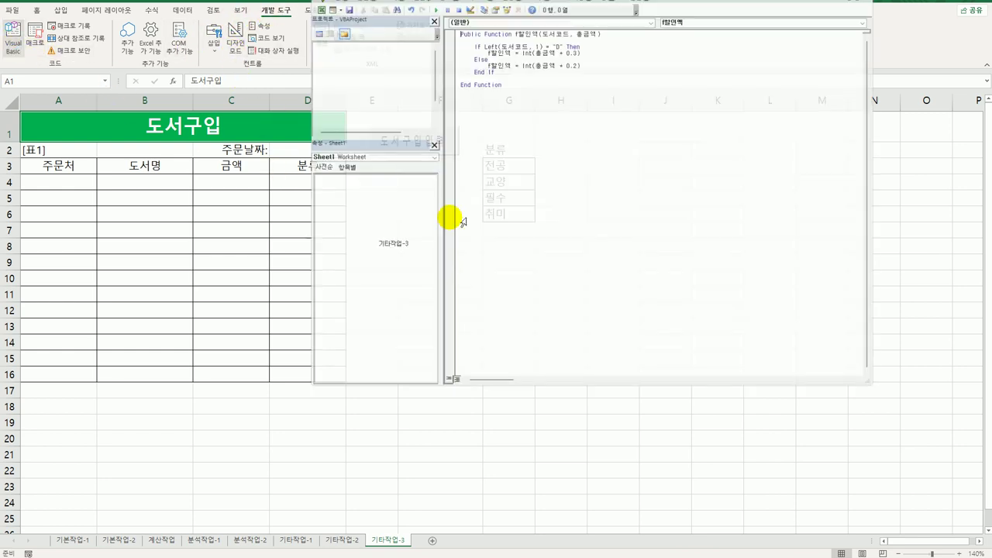
{"action": "scroll", "coordinate": [414, 77], "scroll_direction": "down", "scroll_amount": 2}
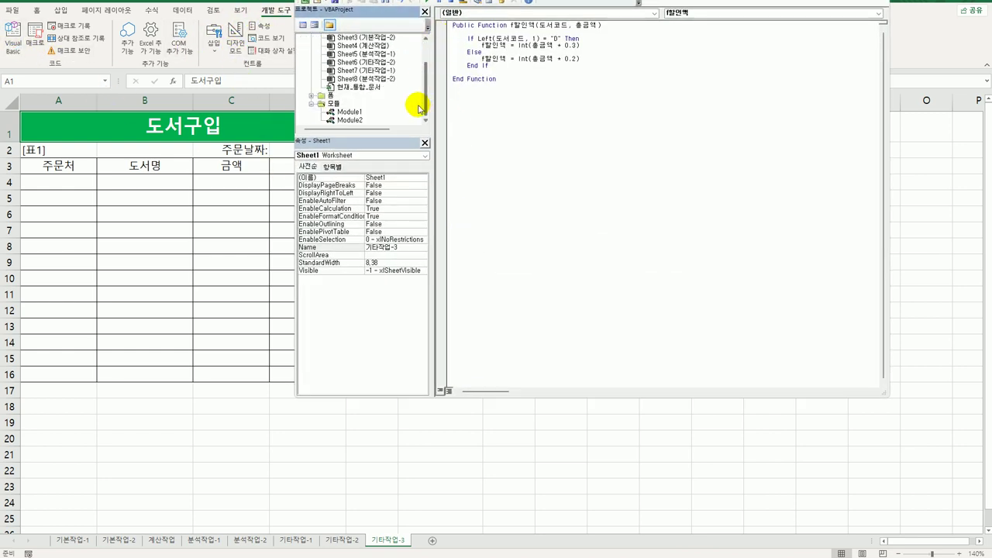
{"action": "double_click", "coordinate": [330, 95]}
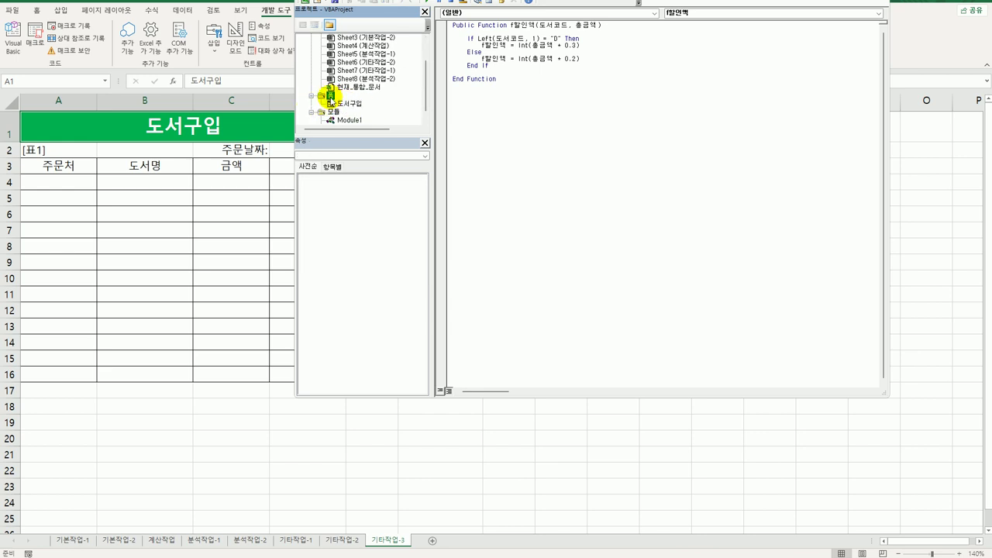
{"action": "left_click", "coordinate": [355, 105]}
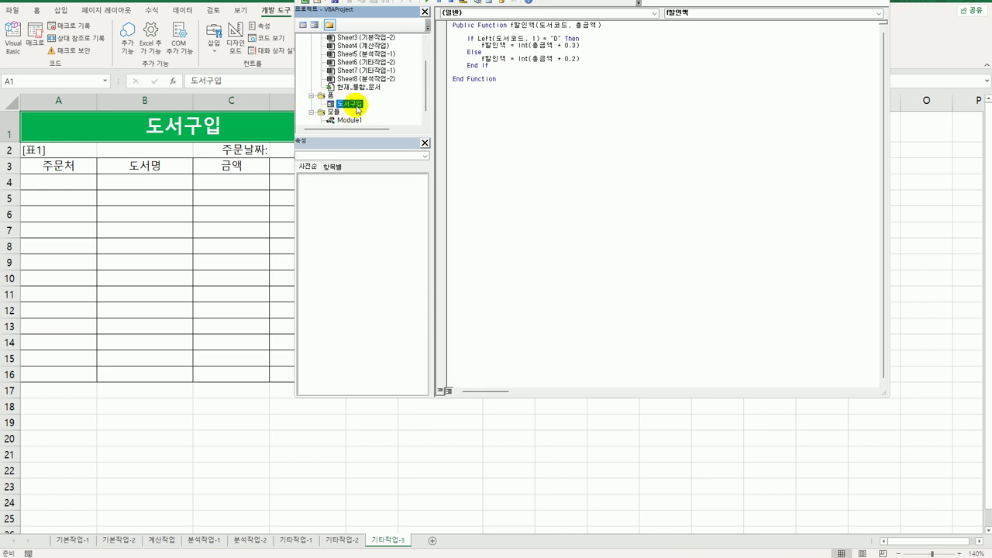
{"action": "left_click", "coordinate": [303, 25]}
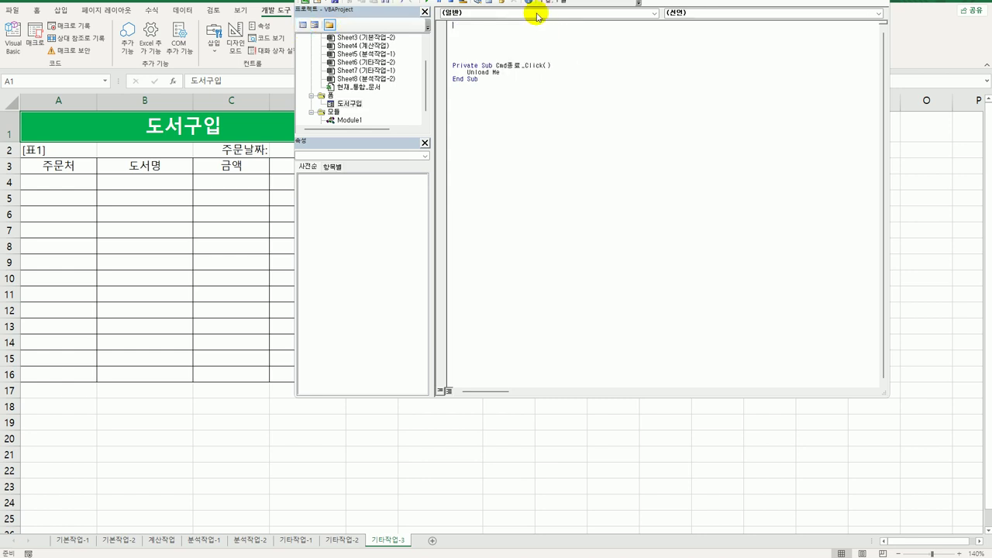
Add an Initialize event procedure for the UserForm and indent its first code line
{"action": "left_click", "coordinate": [525, 14]}
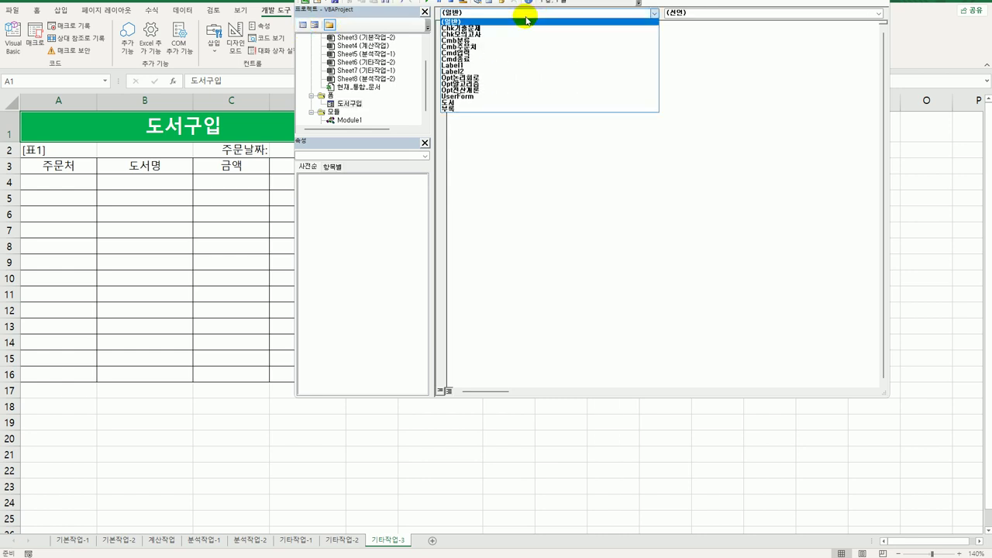
{"action": "left_click", "coordinate": [510, 101]}
{"action": "left_click", "coordinate": [685, 14]}
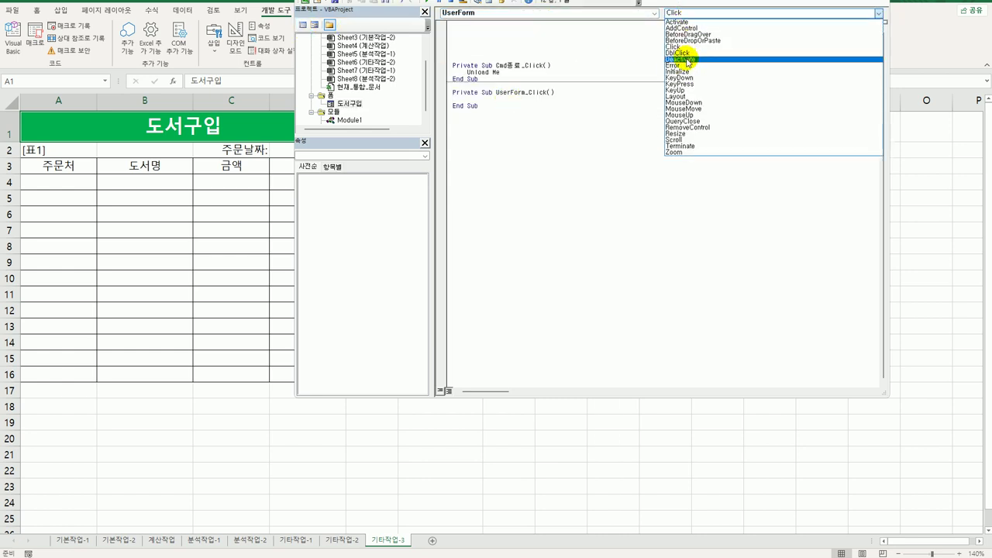
{"action": "left_click", "coordinate": [680, 71]}
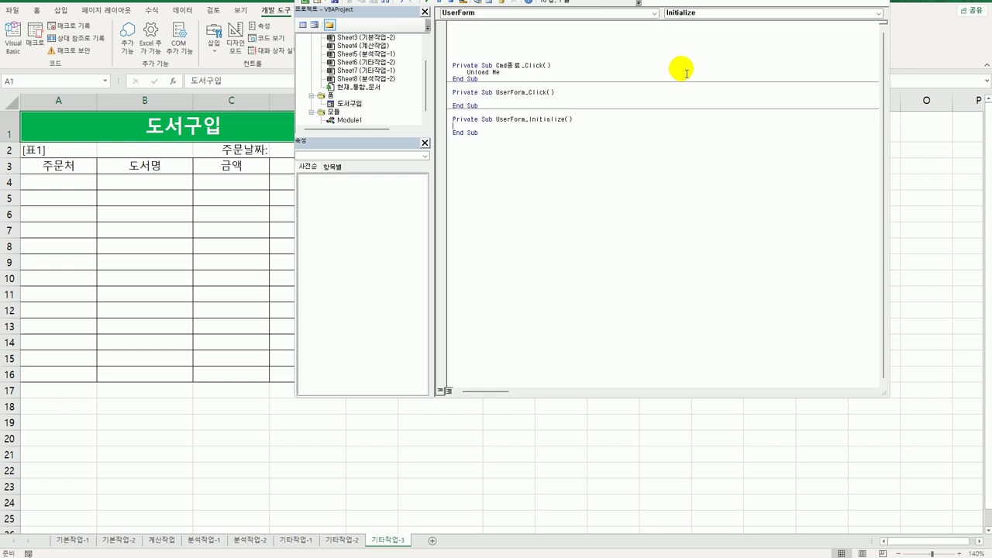
{"action": "key", "text": "Tab"}
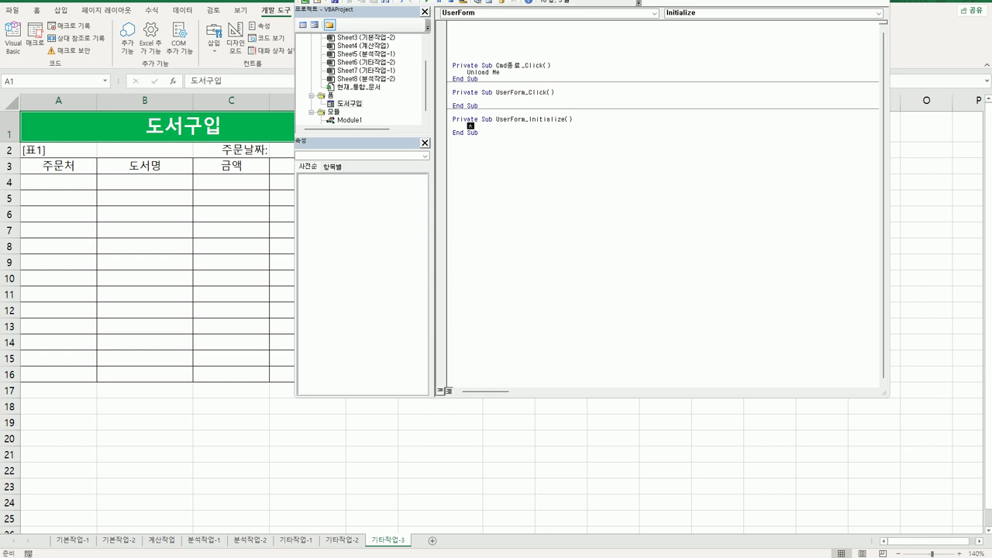
Set the RowSource of the Cmb분류 combo box to "G3:G6" in the UserForm_Initialize procedure
{"action": "type", "text": "cmb"}
{"action": "type", "text": "분류.r"}
{"action": "type", "text": "owSource "}
{"action": "type", "text": "= \""}
{"action": "type", "text": "ㅎ"}
{"action": "type", "text": "G3:G"}
{"action": "type", "text": "6\""}
{"action": "key", "text": "Return"}
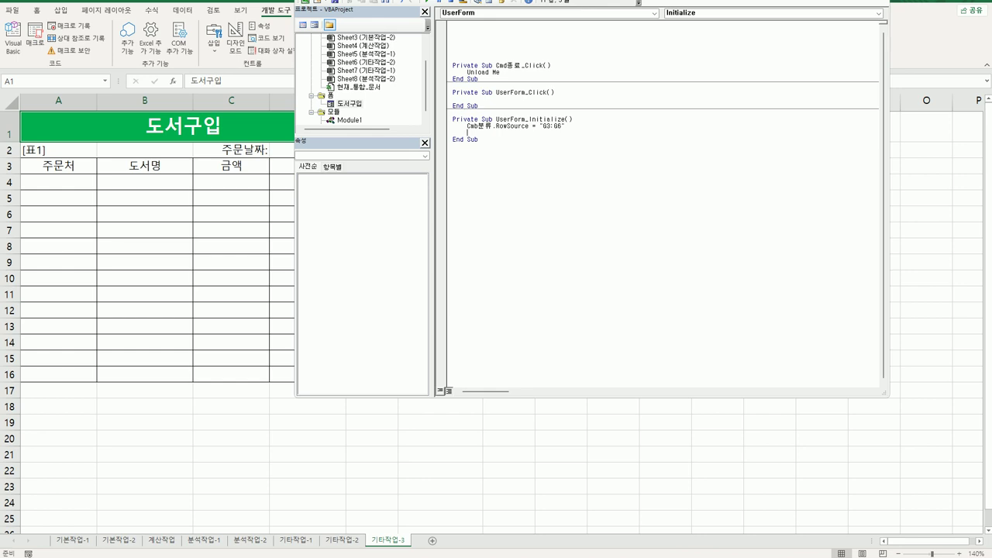
Add a statement after a blank line that adds the item "A서점" to Cmb주문처 with AddItem
{"action": "key", "text": "Return"}
{"action": "type", "text": "cmb"}
{"action": "type", "text": "ㄴ"}
{"action": "type", "text": "문처."}
{"action": "key", "text": "Tab"}
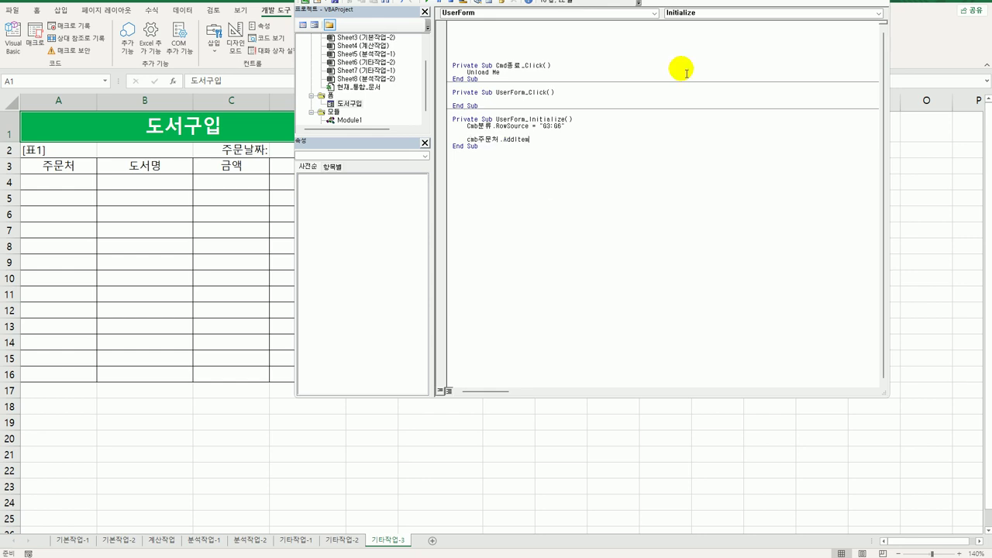
{"action": "type", "text": "\"시"}
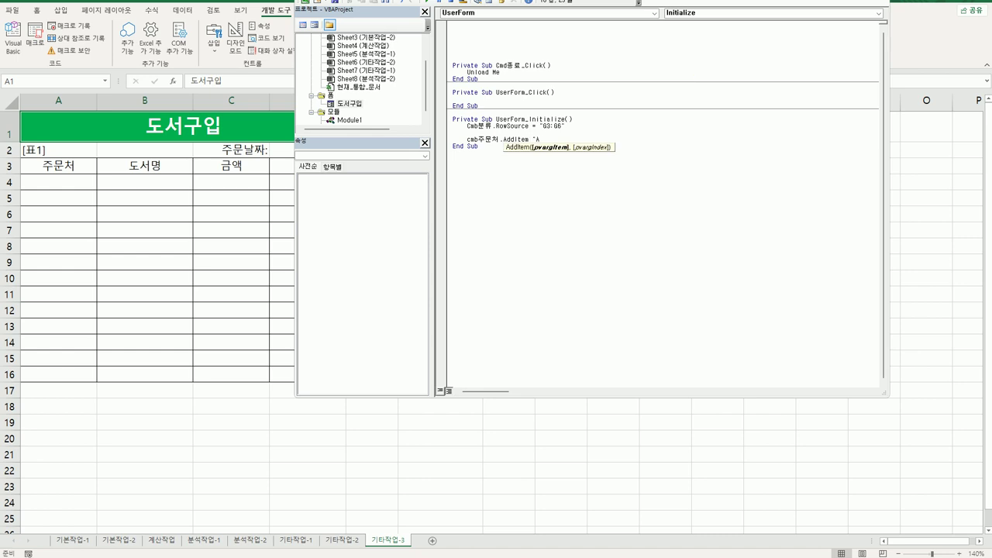
{"action": "type", "text": "서점\""}
{"action": "key", "text": "Return"}
Duplicate the Cmb주문처 AddItem line below itself and change the copy's item to "B서점"
{"action": "key", "text": "shift+Up"}
{"action": "key", "text": "ctrl+c"}
{"action": "key", "text": "Down"}
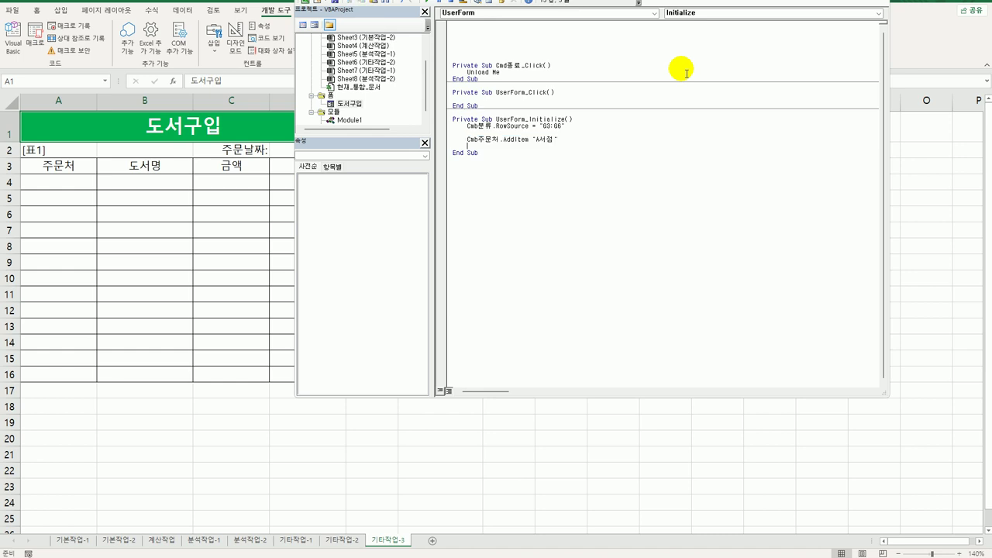
{"action": "key", "text": "ctrl+v"}
{"action": "key", "text": "shift+Right"}
{"action": "type", "text": "B"}
{"action": "key", "text": "End"}
{"action": "key", "text": "Return"}
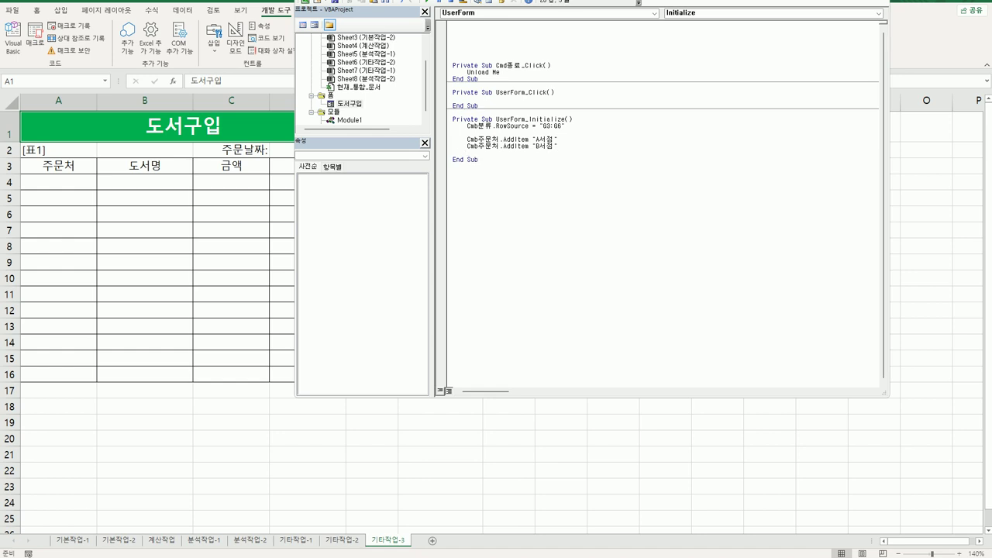
Add a Cmb주문처.SetFocus line at the end of UserForm_Initialize by reusing the copied AddItem line
{"action": "key", "text": "Return"}
{"action": "key", "text": "ctrl+v"}
{"action": "key", "text": "shift+Left"}
{"action": "key", "text": "shift+Left"}
{"action": "key", "text": "shift+Left"}
{"action": "key", "text": "shift+Left"}
{"action": "key", "text": "shift+Left"}
{"action": "key", "text": "shift+Left"}
{"action": "key", "text": "shift+Left"}
{"action": "key", "text": "shift+Left"}
{"action": "key", "text": "shift+Left"}
{"action": "key", "text": "shift+Left"}
{"action": "key", "text": "shift+Left"}
{"action": "key", "text": "shift+Left"}
{"action": "key", "text": "shift+Left"}
{"action": "key", "text": "shift+Left"}
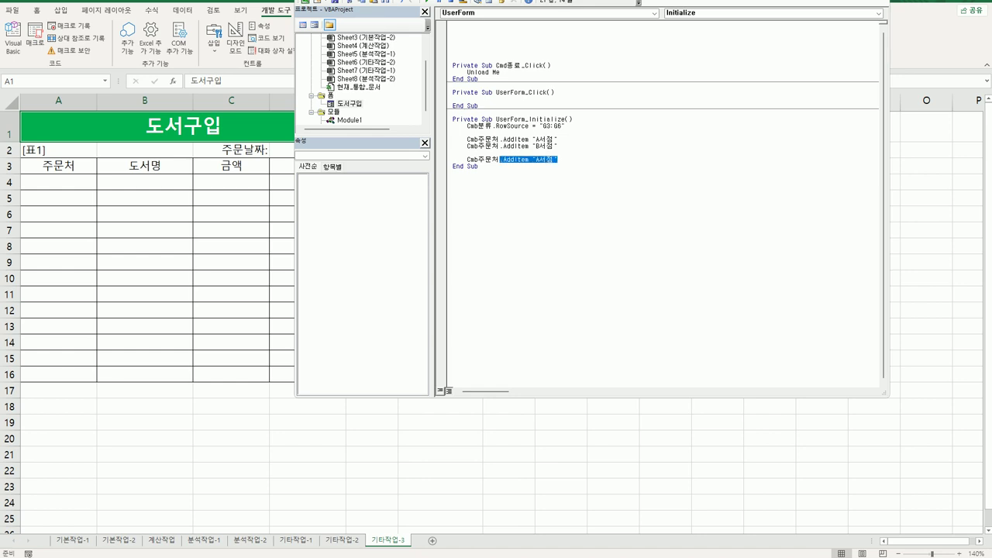
{"action": "type", "text": ".set"}
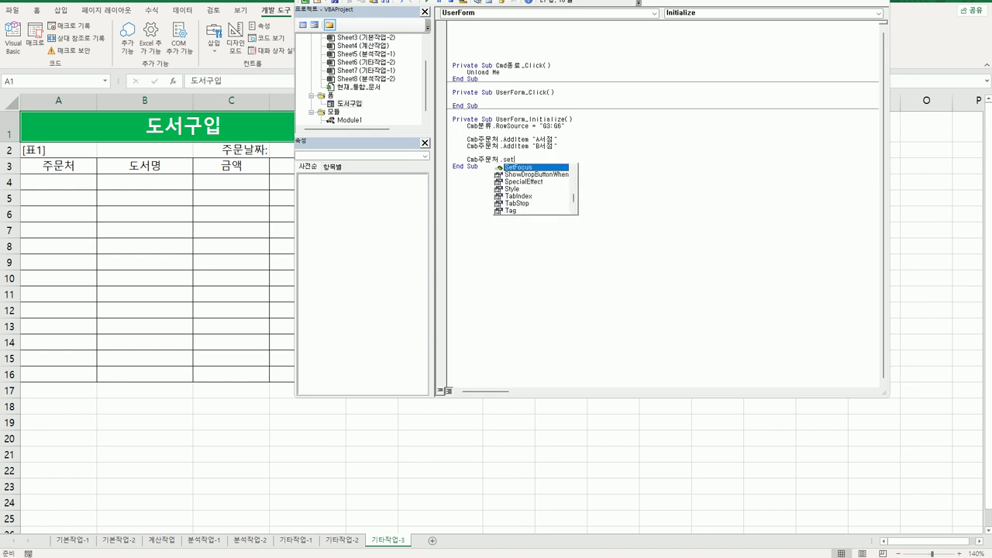
{"action": "key", "text": "Tab"}
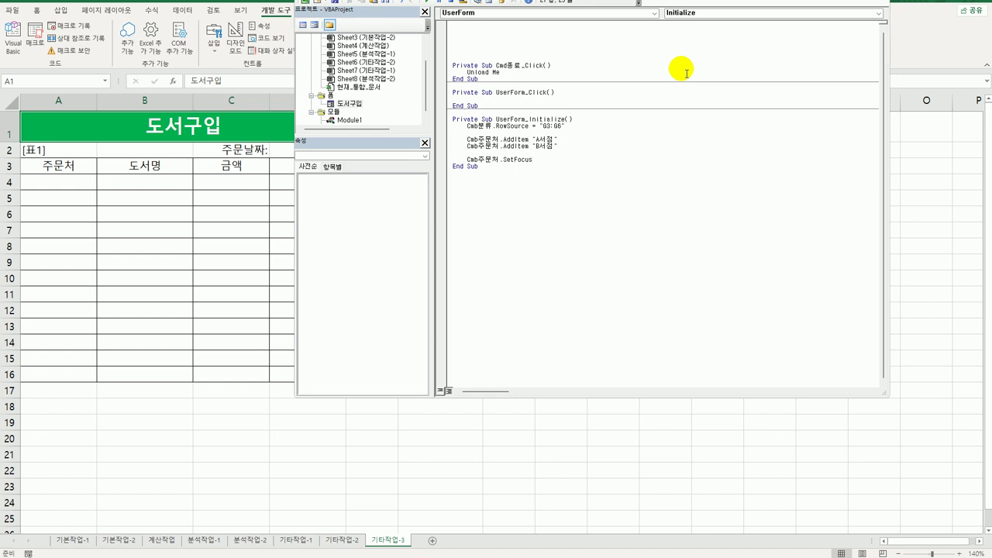
In the 종료 button's click procedure, add [d2] = Date and [d2].Font.Italic = True below Unload Me
{"action": "double_click", "coordinate": [350, 104]}
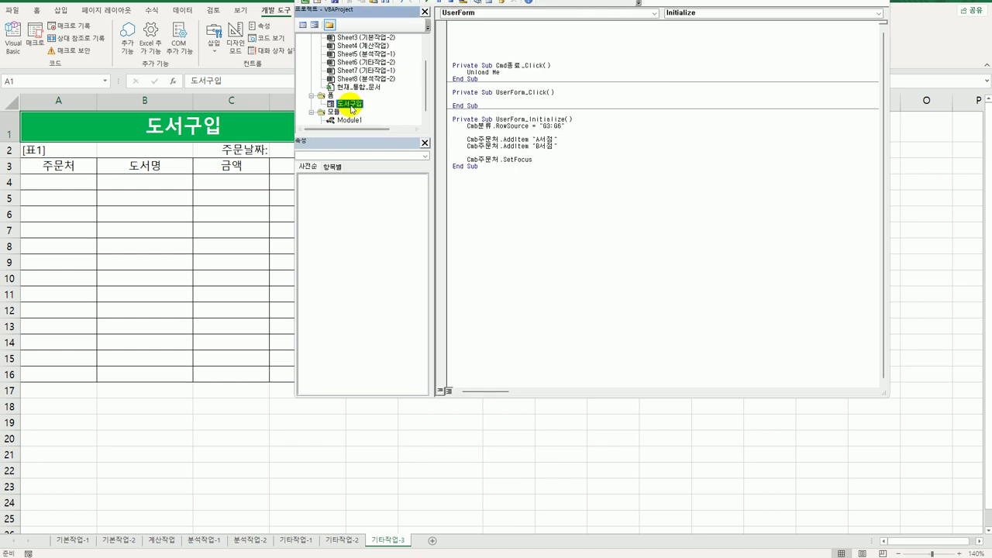
{"action": "left_click", "coordinate": [682, 159]}
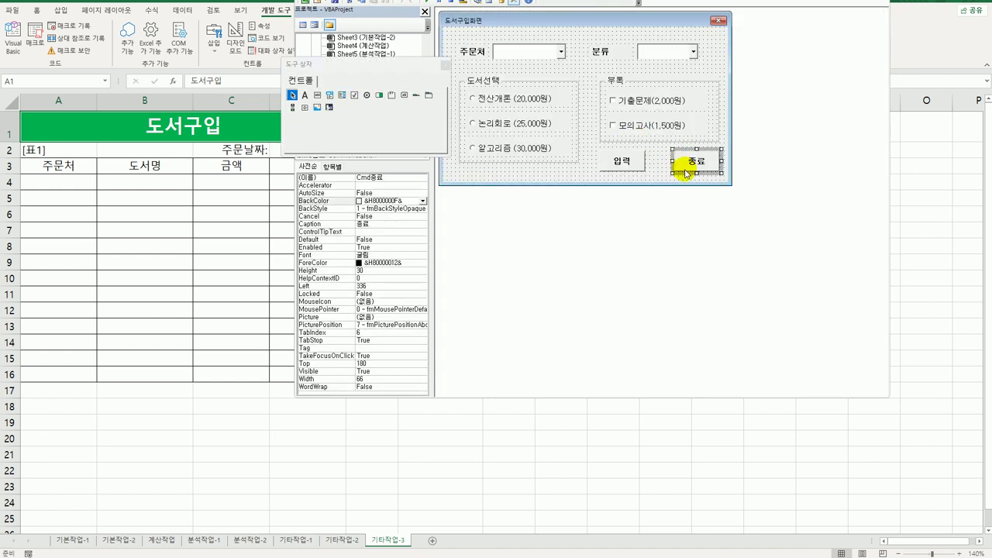
{"action": "double_click", "coordinate": [697, 162]}
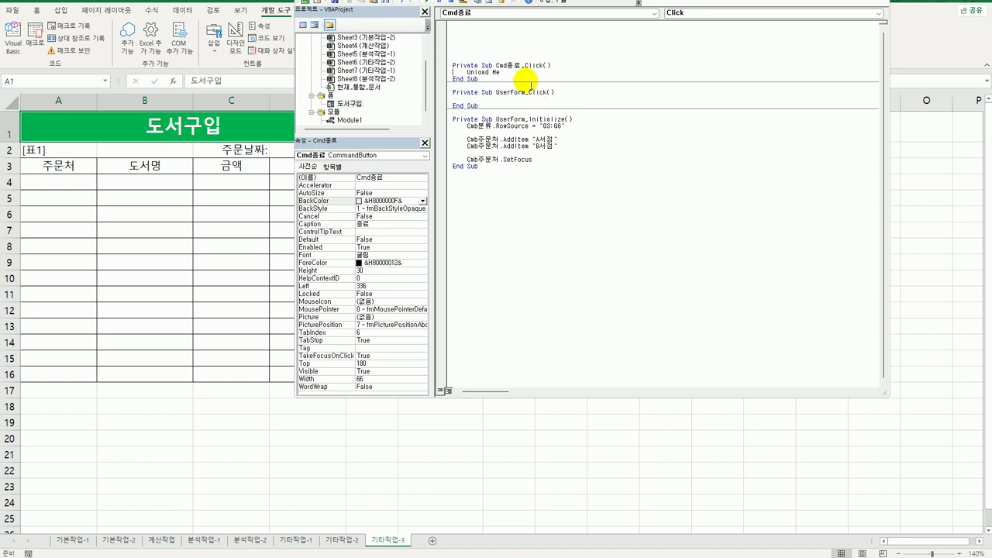
{"action": "left_click", "coordinate": [521, 74]}
{"action": "key", "text": "Return"}
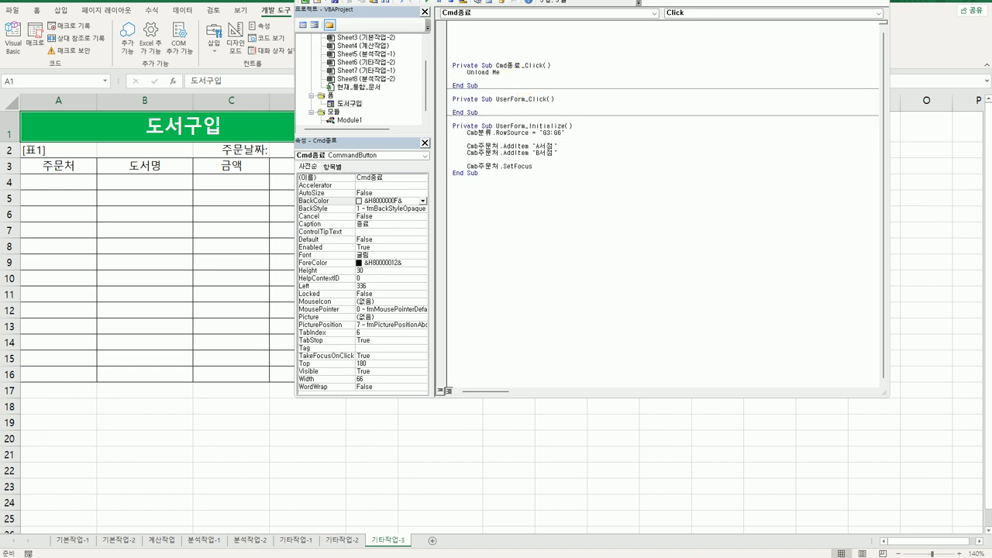
{"action": "type", "text": "c"}
{"action": "type", "text": "d2]"}
{"action": "type", "text": " = Date"}
{"action": "key", "text": "Return"}
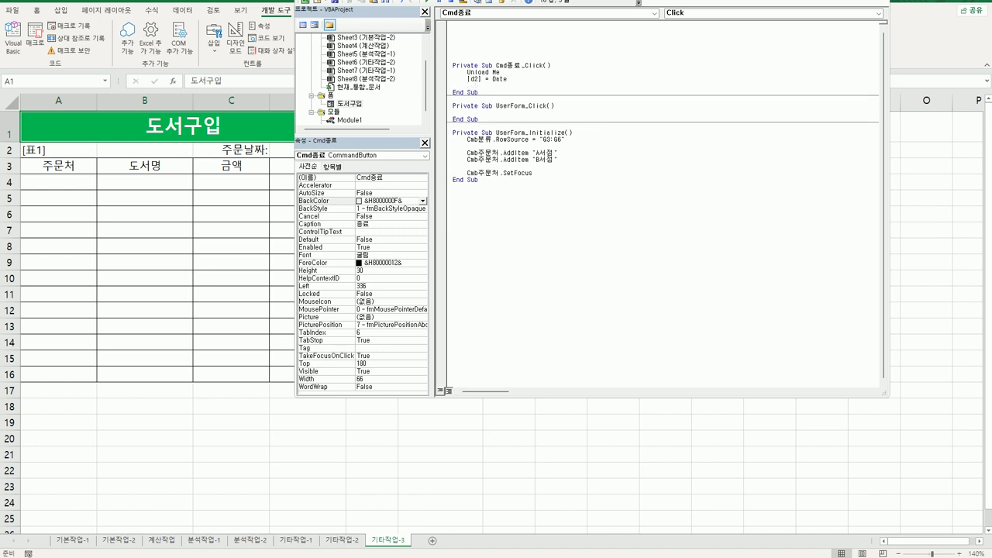
{"action": "type", "text": "[d2].Font.italic = true"}
{"action": "key", "text": "Down"}
Examine the control names of the 주문처 and 분류 combo boxes, 전산개론 option, 기출문제 check box and 입력 button on the 도서구입 form
{"action": "double_click", "coordinate": [349, 103]}
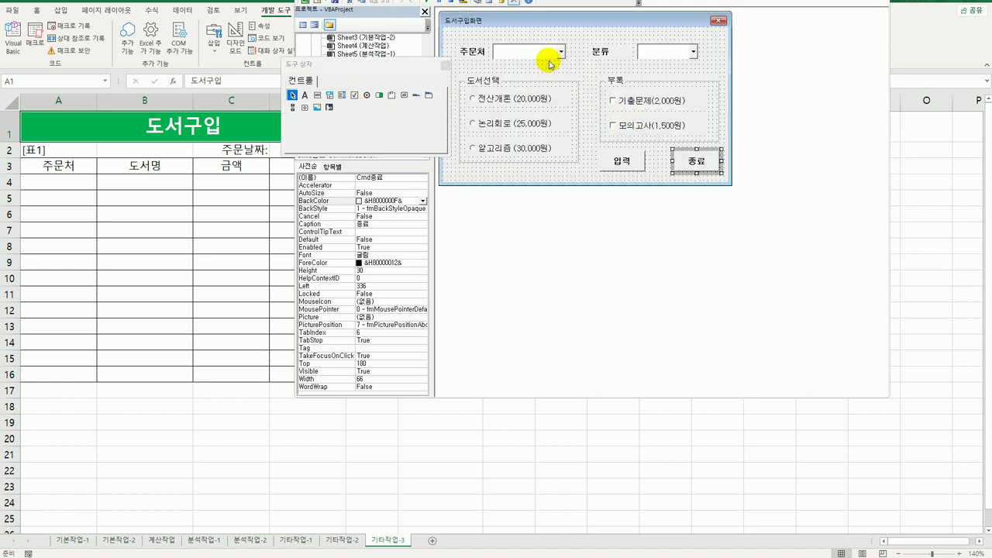
{"action": "left_click", "coordinate": [548, 58]}
{"action": "left_click", "coordinate": [444, 65]}
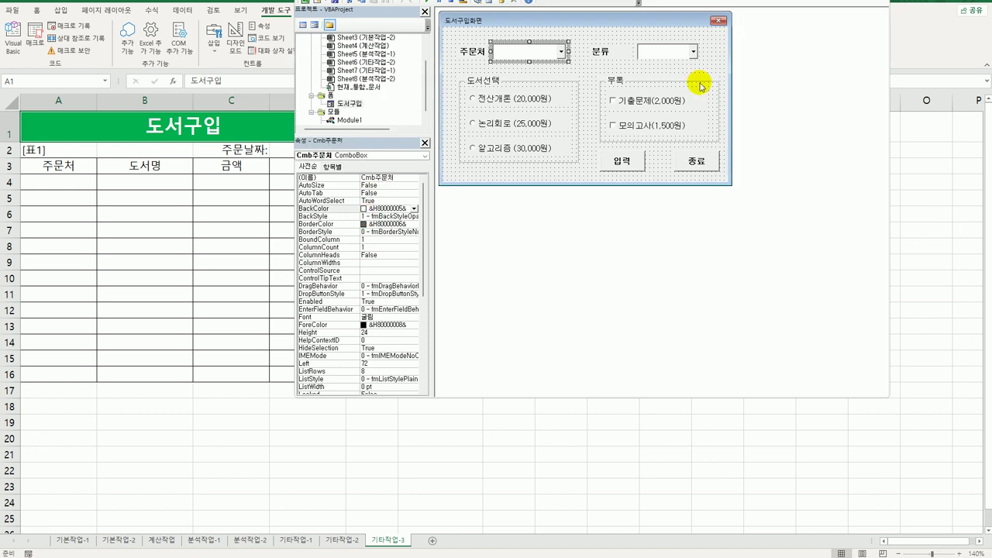
{"action": "left_click", "coordinate": [691, 53]}
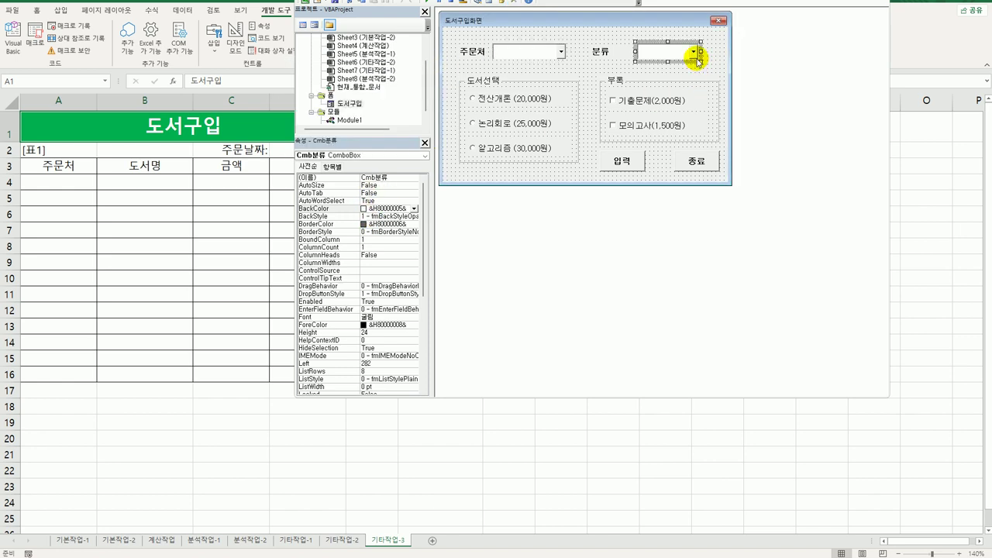
{"action": "left_click", "coordinate": [526, 102]}
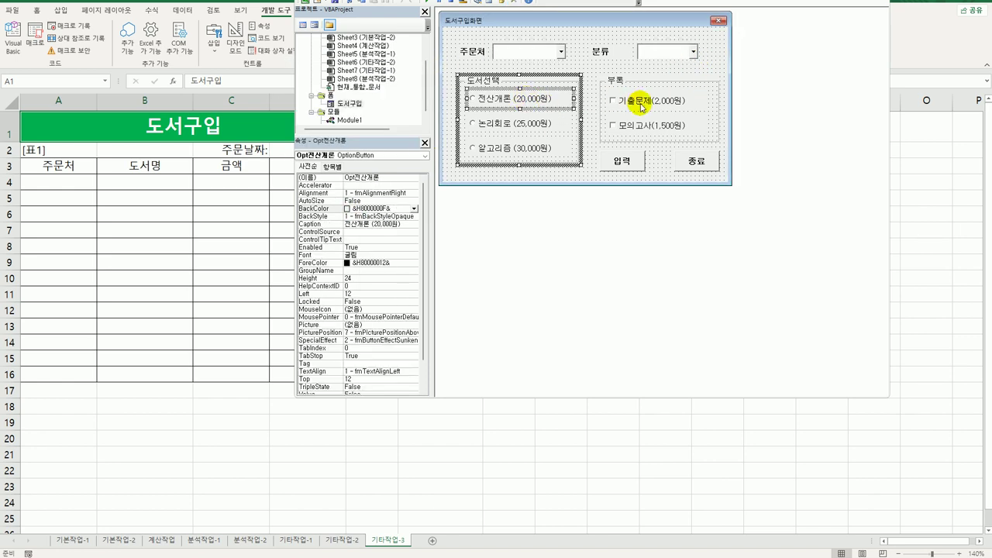
{"action": "left_click", "coordinate": [616, 101]}
{"action": "left_click", "coordinate": [627, 101]}
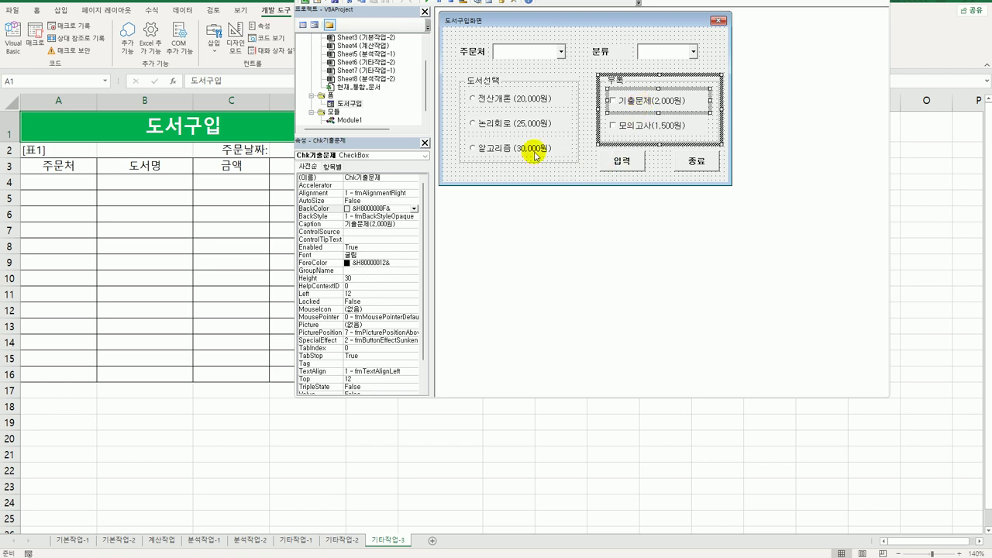
{"action": "left_click", "coordinate": [632, 163]}
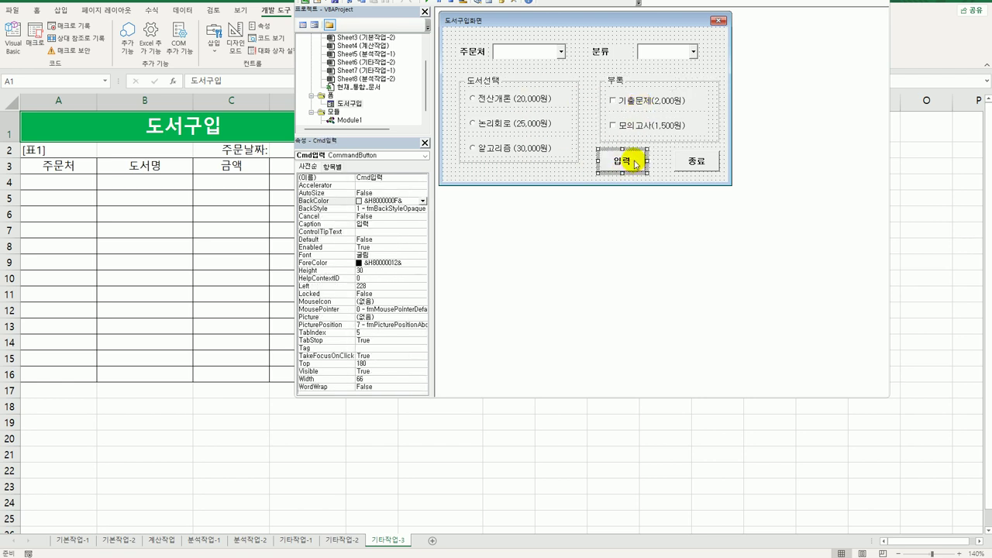
{"action": "left_click", "coordinate": [650, 162]}
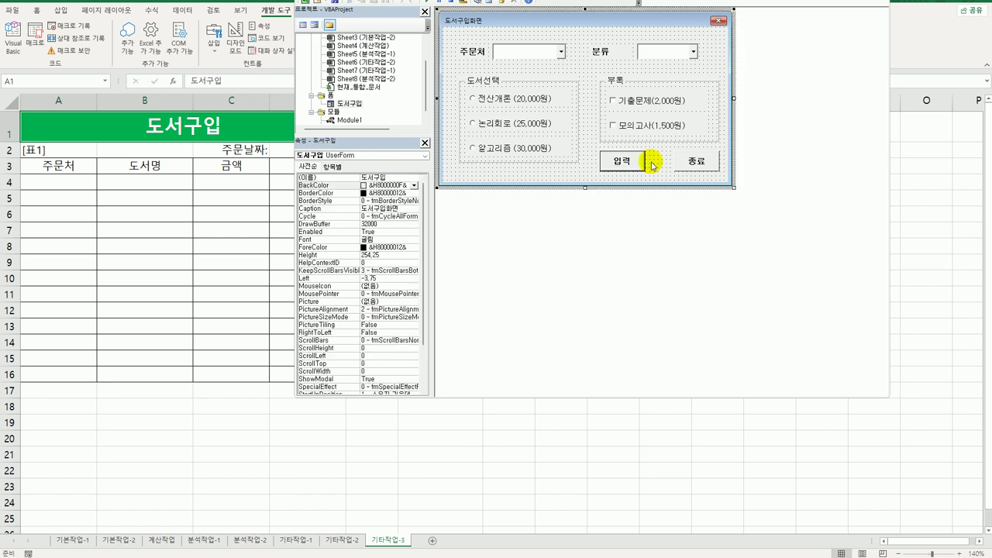
Create the 입력 button's click procedure and add the line i = Range("A3").CurrentRegion.Rows.Count + 1
{"action": "left_click", "coordinate": [646, 161]}
{"action": "double_click", "coordinate": [646, 161]}
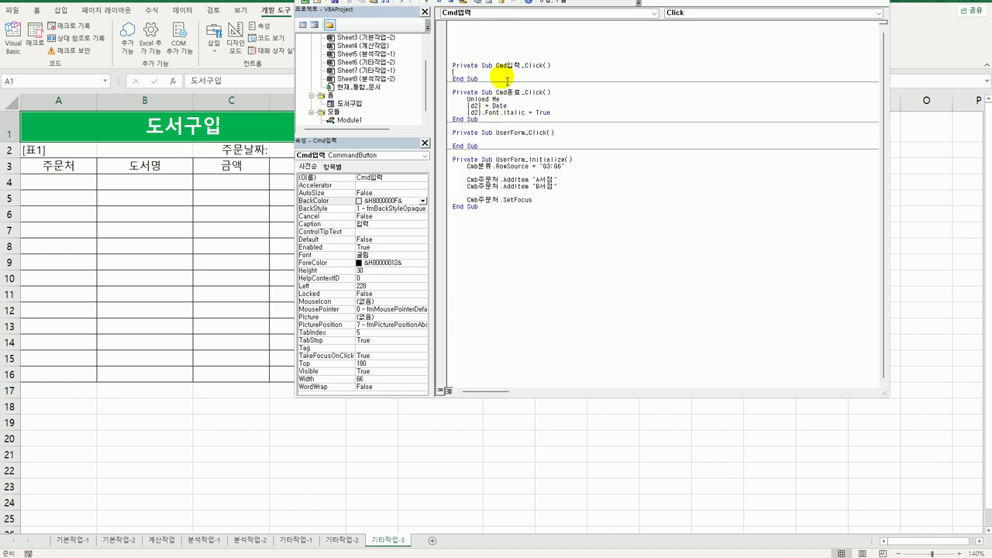
{"action": "key", "text": "Return"}
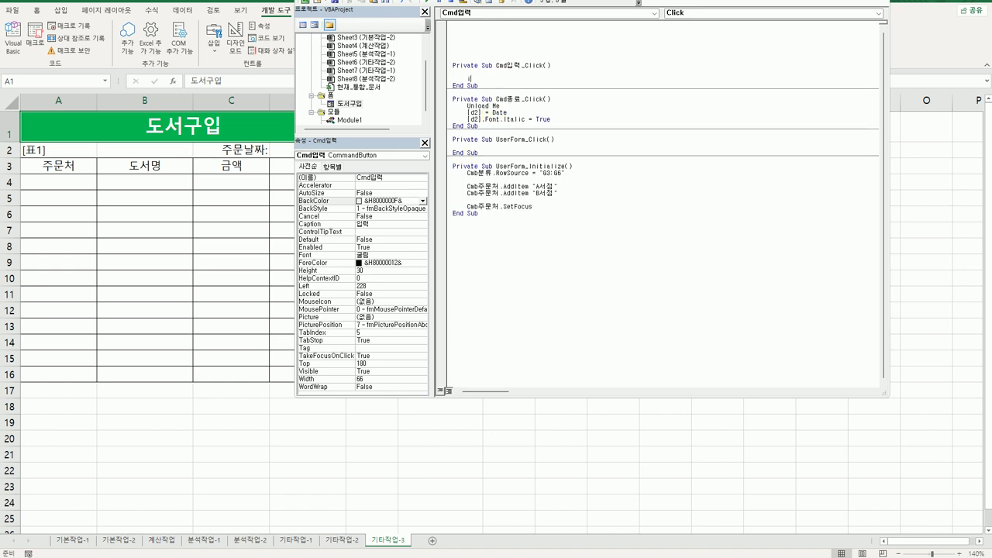
{"action": "type", "text": "i = range("}
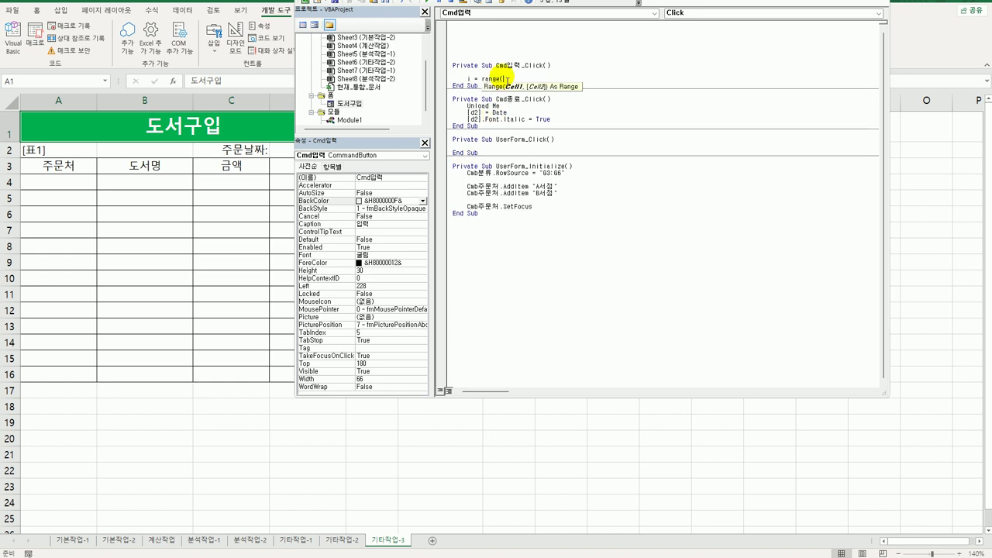
{"action": "type", "text": "\"A3\").cu"}
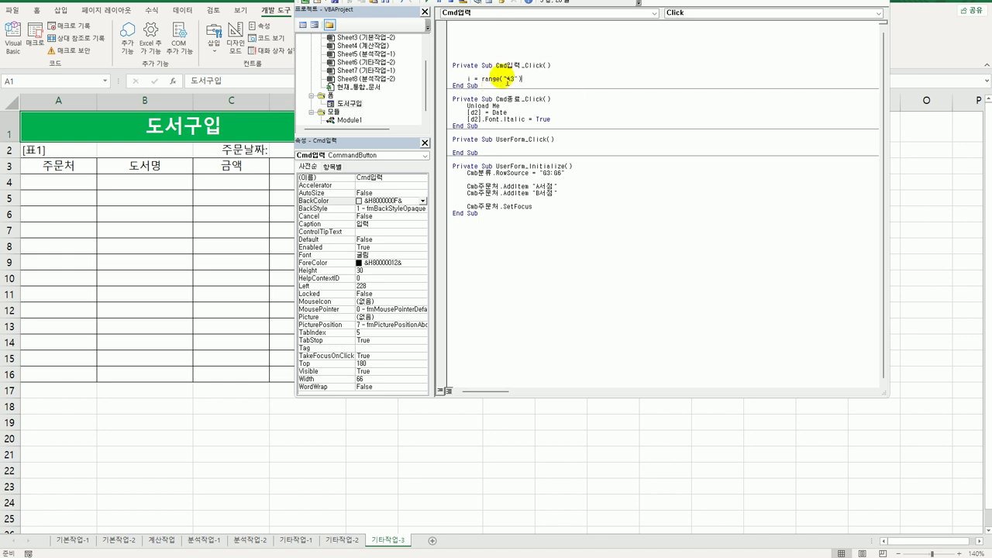
{"action": "key", "text": "Down"}
{"action": "key", "text": "Tab"}
{"action": "type", "text": ".rows.count"}
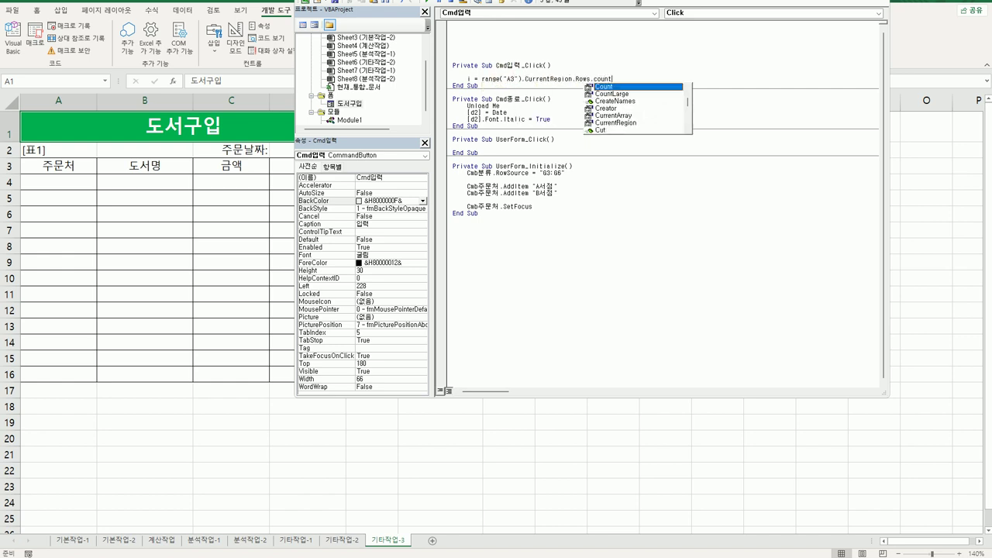
{"action": "type", "text": " +1"}
{"action": "key", "text": "Return"}
{"action": "key", "text": "Return"}
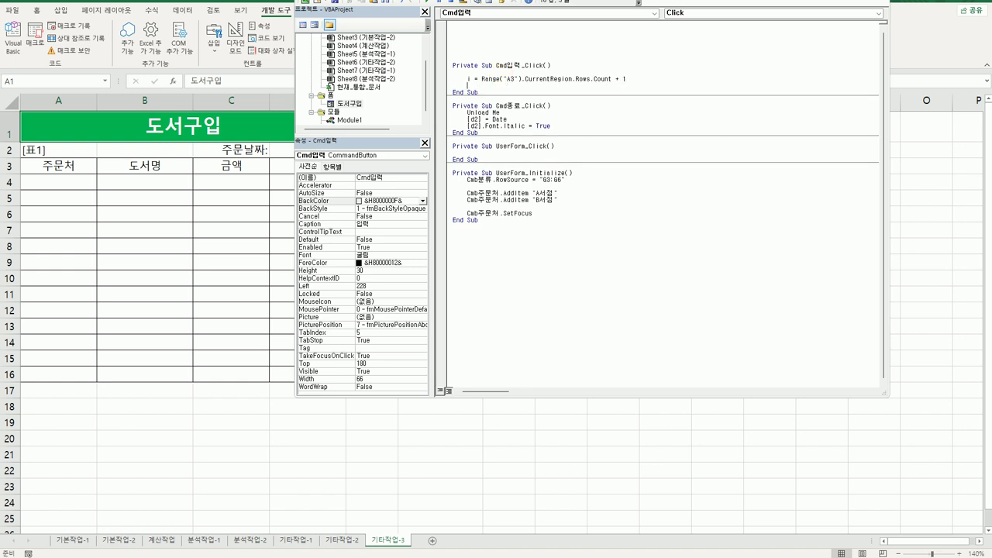
Add the line Cells(i, 1) = Cmb주문처.Value to the Cmd입력_Click procedure, checking the combo box's name on the form
{"action": "type", "text": "cells(i,1) ="}
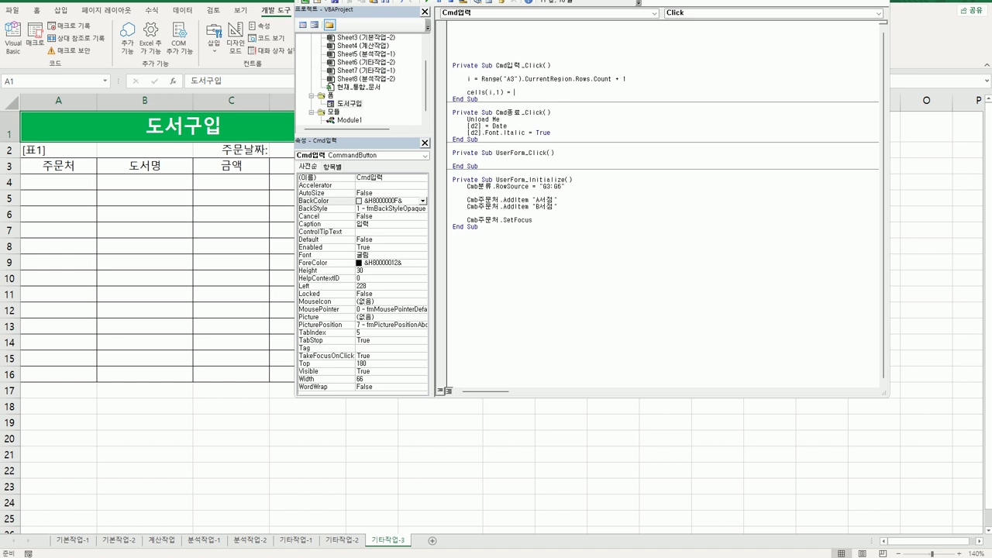
{"action": "type", "text": "txt주문처.va"}
{"action": "key", "text": "BackSpace"}
{"action": "key", "text": "BackSpace"}
{"action": "key", "text": "BackSpace"}
{"action": "key", "text": "BackSpace"}
{"action": "key", "text": "BackSpace"}
{"action": "key", "text": "BackSpace"}
{"action": "double_click", "coordinate": [351, 105]}
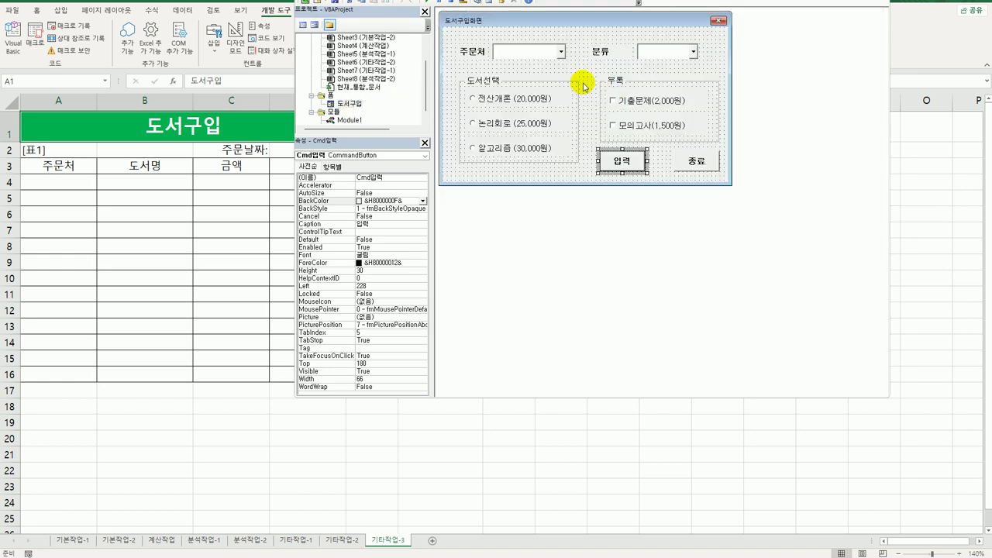
{"action": "left_click", "coordinate": [546, 53]}
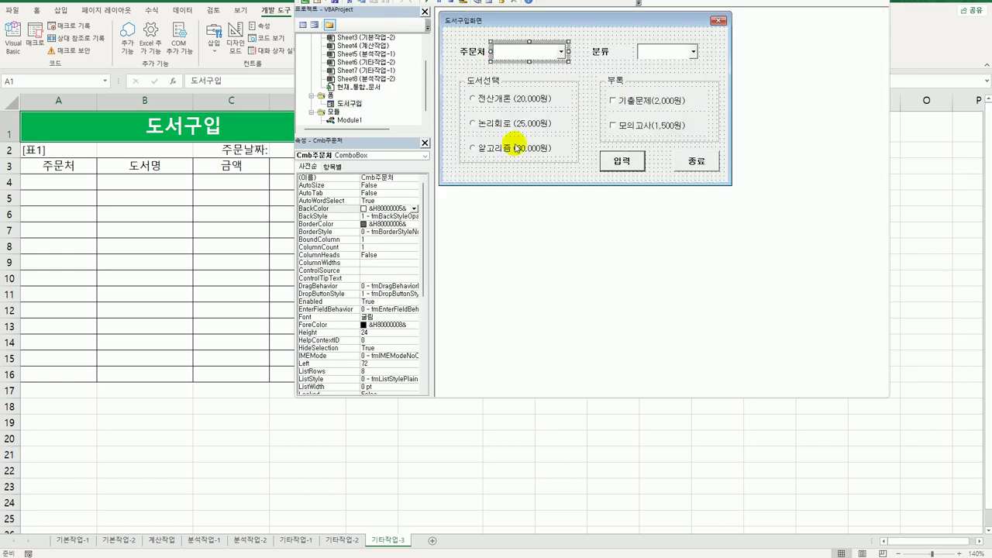
{"action": "double_click", "coordinate": [622, 161]}
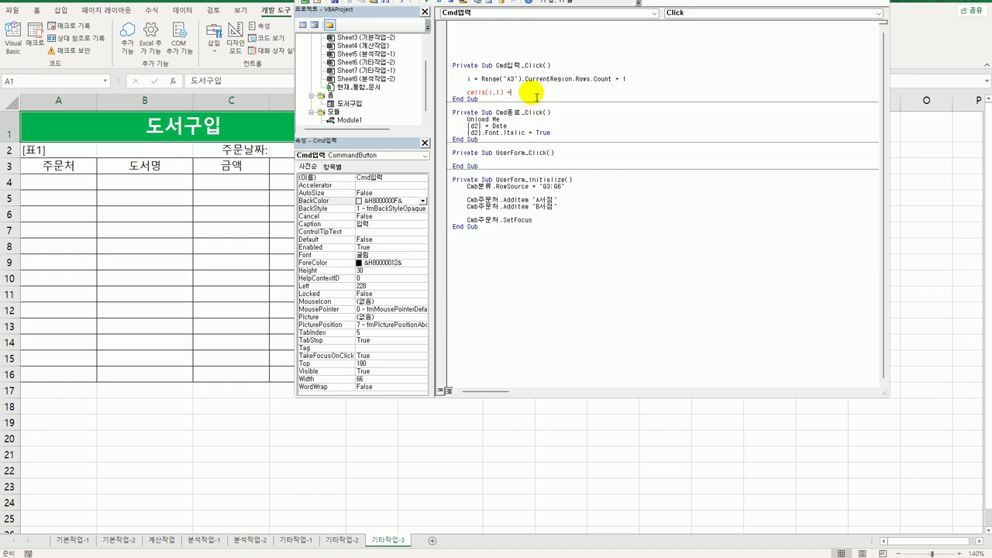
{"action": "type", "text": "cmb주문처.va"}
{"action": "key", "text": "Return"}
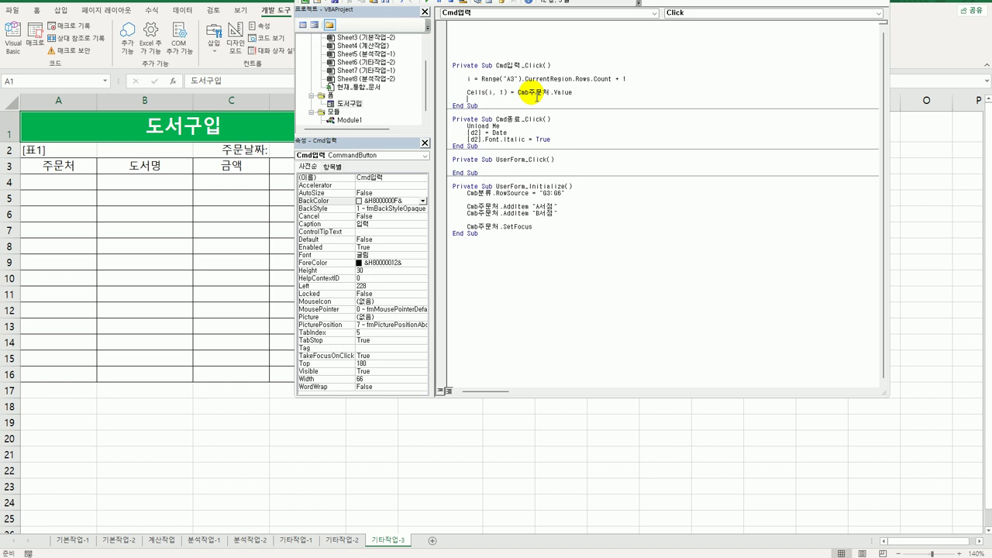
Start an If block with the condition Opt전산개론 = True in the Cmd입력_Click procedure, after a blank line
{"action": "key", "text": "Return"}
{"action": "type", "text": "if "}
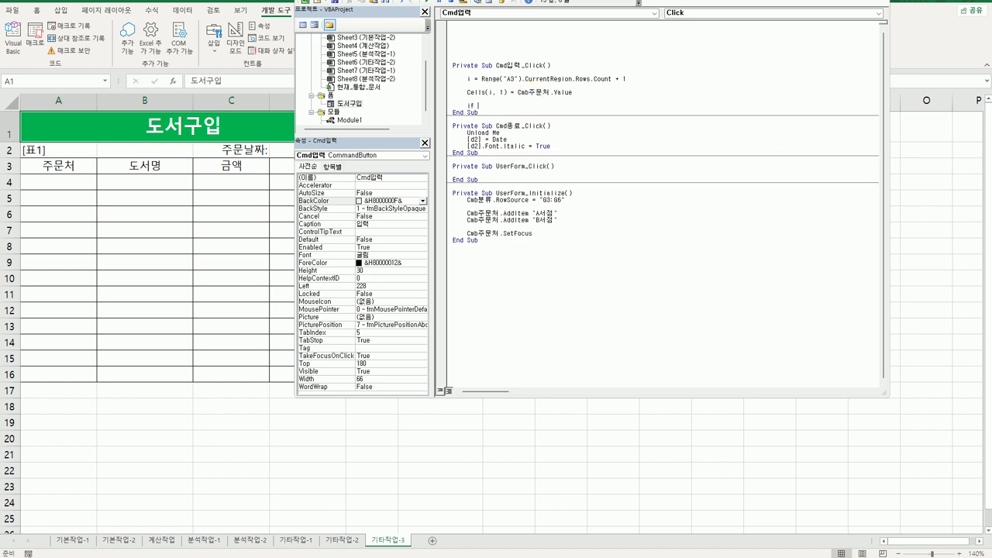
{"action": "type", "text": "opt전신"}
{"action": "type", "text": "계획 "}
{"action": "type", "text": "= tr"}
{"action": "type", "text": "ue "}
{"action": "type", "text": "Then"}
{"action": "key", "text": "Return"}
Inside the Opt전산개론 condition, assign "전산개론" to Cells(i, 2) and 20000 to 도서선택, with both lines indented
{"action": "key", "text": "Tab"}
{"action": "type", "text": "c"}
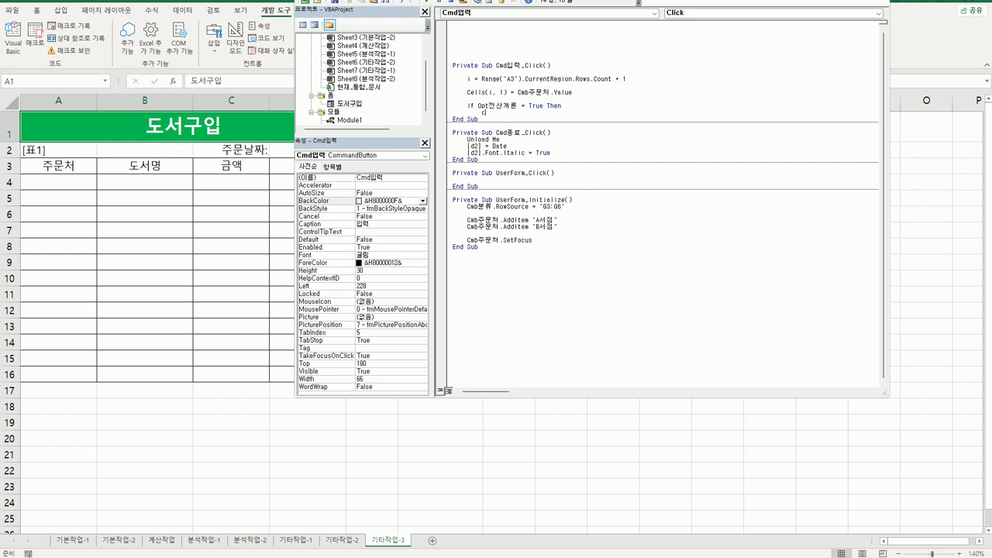
{"action": "type", "text": "ells(i,2) =\""}
{"action": "type", "text": "전ㅅ"}
{"action": "type", "text": "산계ㄹ"}
{"action": "type", "text": "론\""}
{"action": "key", "text": "Return"}
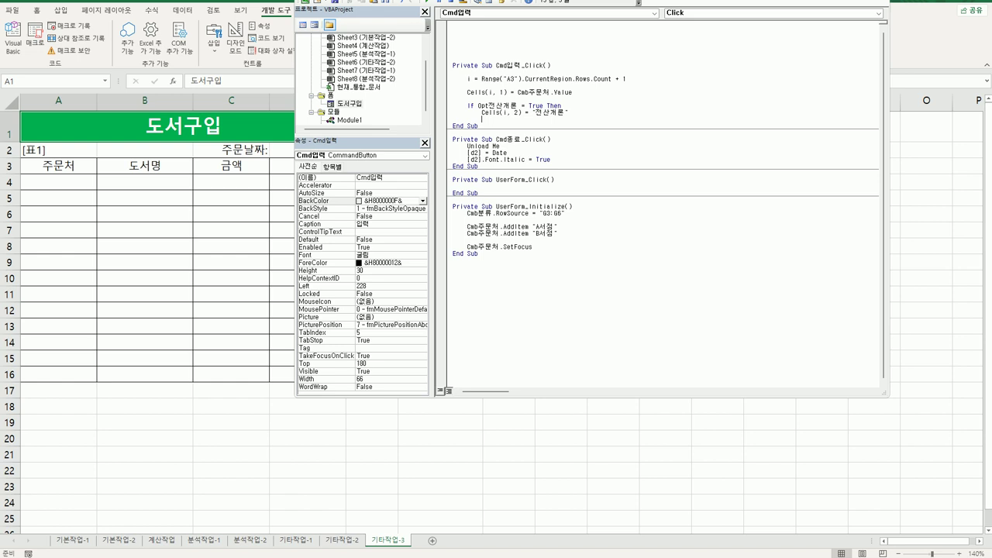
{"action": "type", "text": "도서선택 = 20000"}
{"action": "key", "text": "Return"}
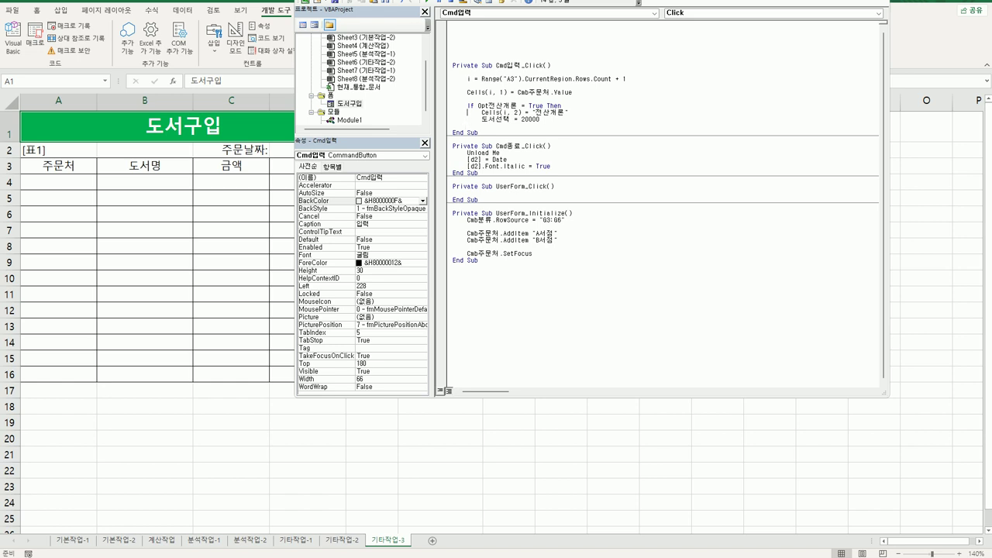
Duplicate the three-line Opt전산개론 If block directly below itself in the Cmd입력_Click procedure
{"action": "left_click_drag", "start_coordinate": [453, 105], "coordinate": [540, 120]}
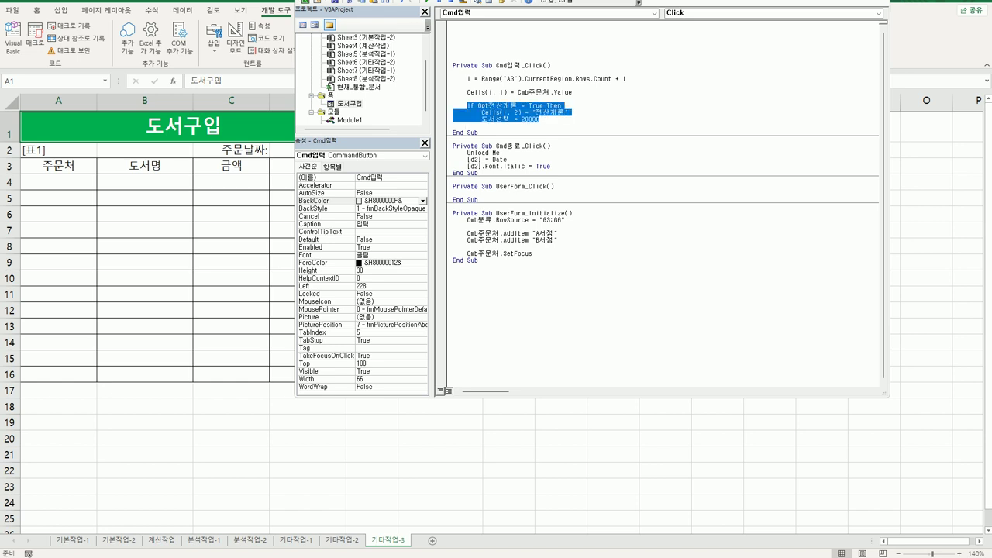
{"action": "key", "text": "ctrl+c"}
{"action": "key", "text": "Right"}
{"action": "key", "text": "Return"}
{"action": "key", "text": "ctrl+v"}
{"action": "key", "text": "Return"}
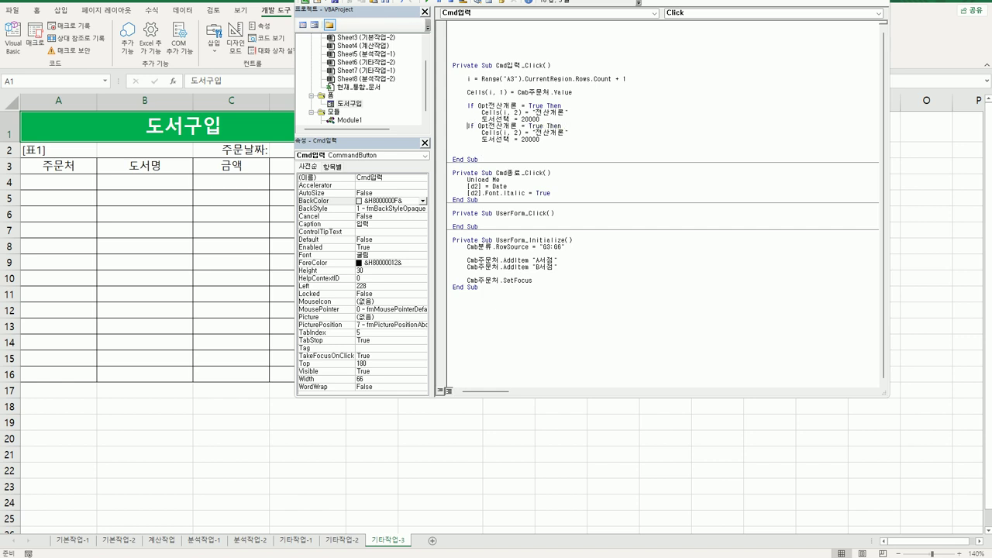
Turn the copied condition into ElseIf Opt논리회로 = True Then
{"action": "type", "text": "else"}
{"action": "key", "text": "Right"}
{"action": "key", "text": "Right"}
{"action": "key", "text": "shift+Right"}
{"action": "key", "text": "shift+Right"}
{"action": "key", "text": "shift+Right"}
{"action": "key", "text": "shift+Right"}
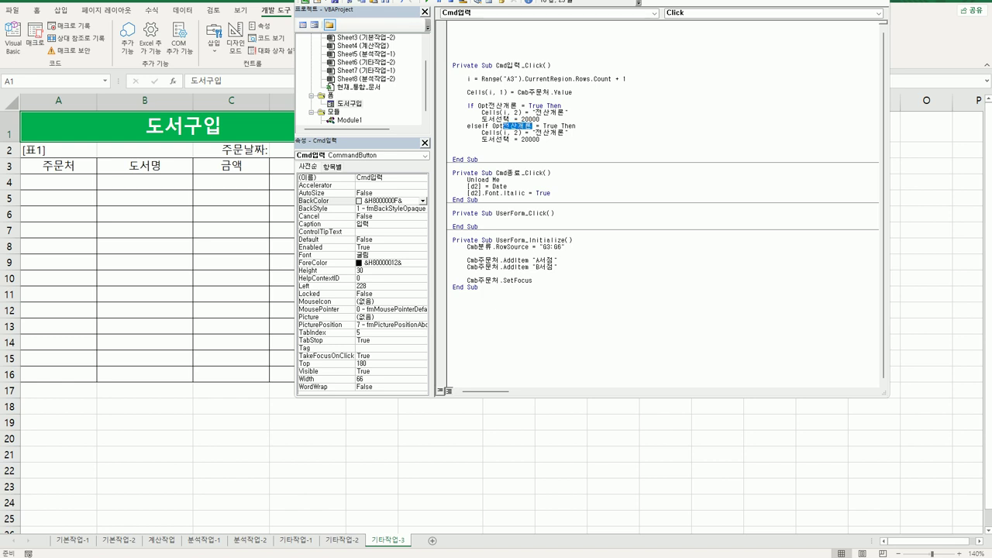
{"action": "type", "text": "논리회로"}
In the Opt논리회로 branch, assign "논리회로" to Cells(i, 2) and 25000 to 도서선택
{"action": "key", "text": "Down"}
{"action": "key", "text": "shift+Right"}
{"action": "key", "text": "shift+Right"}
{"action": "key", "text": "shift+Right"}
{"action": "type", "text": "논리회로"}
{"action": "key", "text": "Down"}
{"action": "key", "text": "Left"}
{"action": "key", "text": "Left"}
{"action": "type", "text": "5"}
{"action": "key", "text": "End"}
{"action": "key", "text": "Return"}
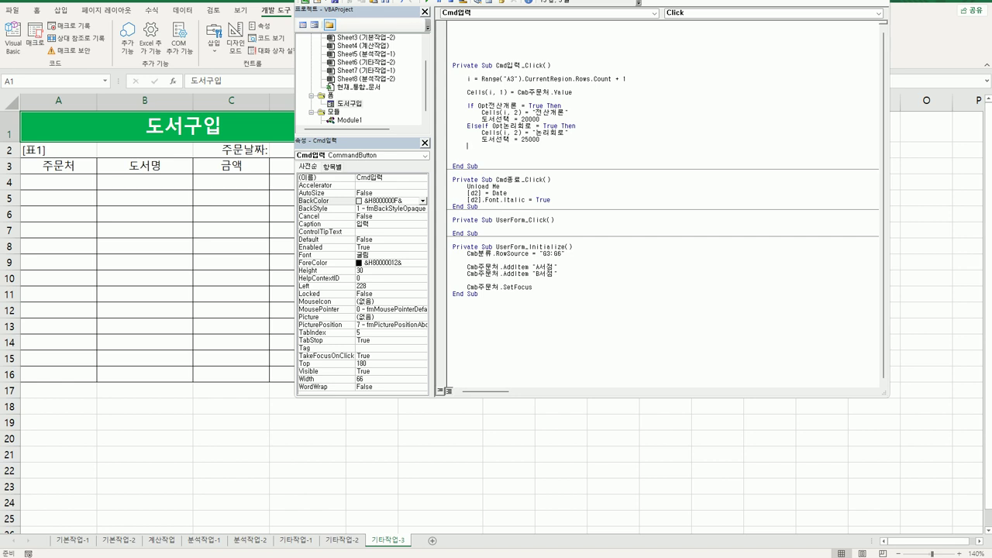
Add an Else branch containing a copy of the two assignment lines from the Opt논리회로 branch
{"action": "type", "text": "Else"}
{"action": "key", "text": "Return"}
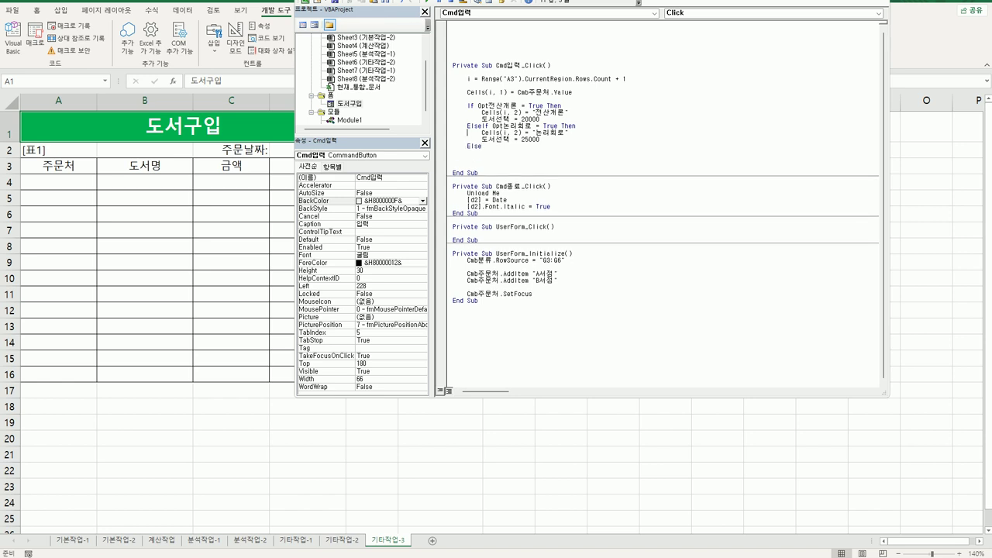
{"action": "left_click_drag", "start_coordinate": [453, 133], "coordinate": [540, 140]}
{"action": "left_click", "coordinate": [482, 145]}
{"action": "key", "text": "ctrl+v"}
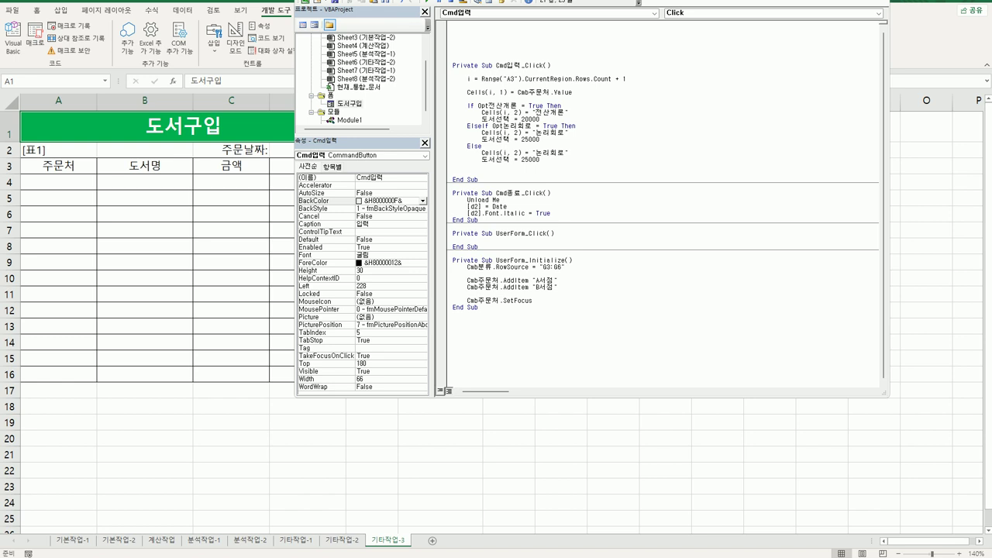
In the Else branch, assign "알고리즘" to Cells(i, 2) and 30000 to 도서선택, and close the block with End If
{"action": "key", "text": "shift+Right"}
{"action": "key", "text": "shift+Right"}
{"action": "key", "text": "shift+Right"}
{"action": "key", "text": "shift+Right"}
{"action": "type", "text": "알고리즘"}
{"action": "key", "text": "Down"}
{"action": "left_click_drag", "start_coordinate": [522, 159], "coordinate": [530, 159]}
{"action": "type", "text": "30"}
{"action": "key", "text": "Return"}
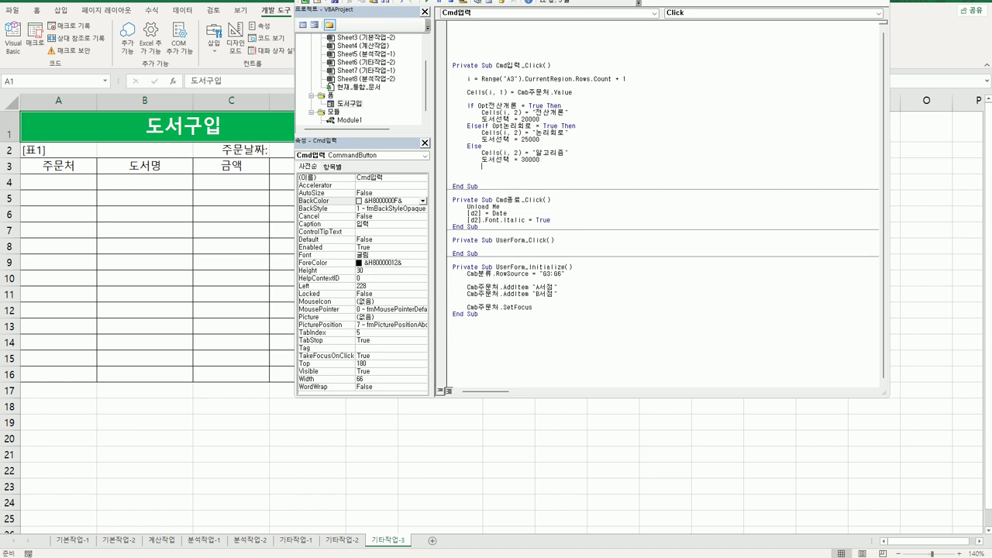
{"action": "type", "text": "End If"}
{"action": "key", "text": "Return"}
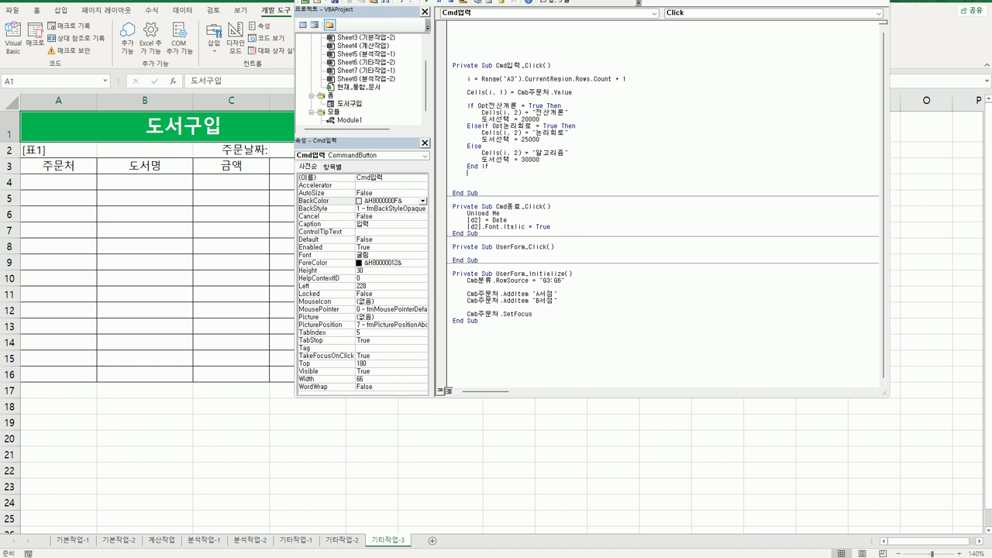
After a blank line, start an If block with the condition Chk기출문제 = True, taking the check box's name from the form
{"action": "key", "text": "Return"}
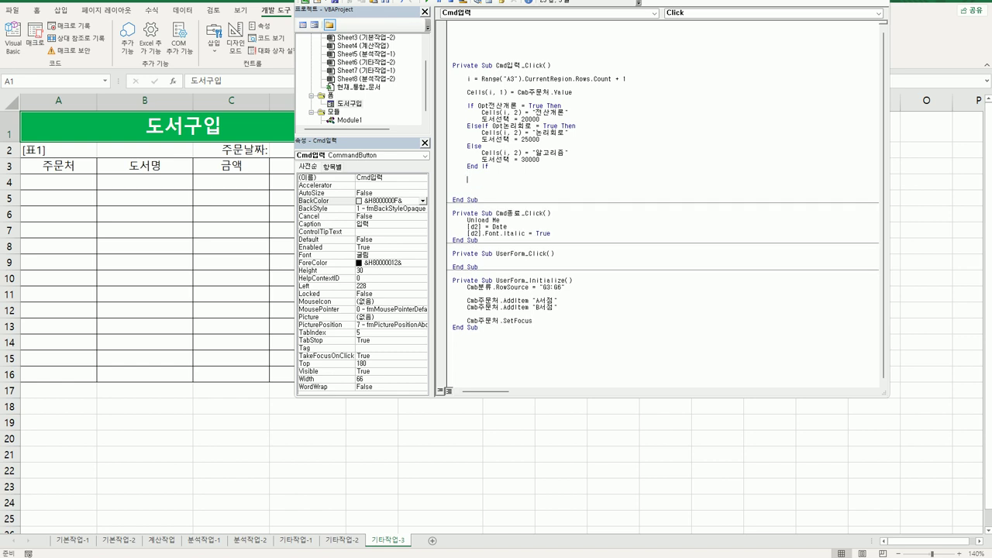
{"action": "type", "text": "if"}
{"action": "double_click", "coordinate": [349, 103]}
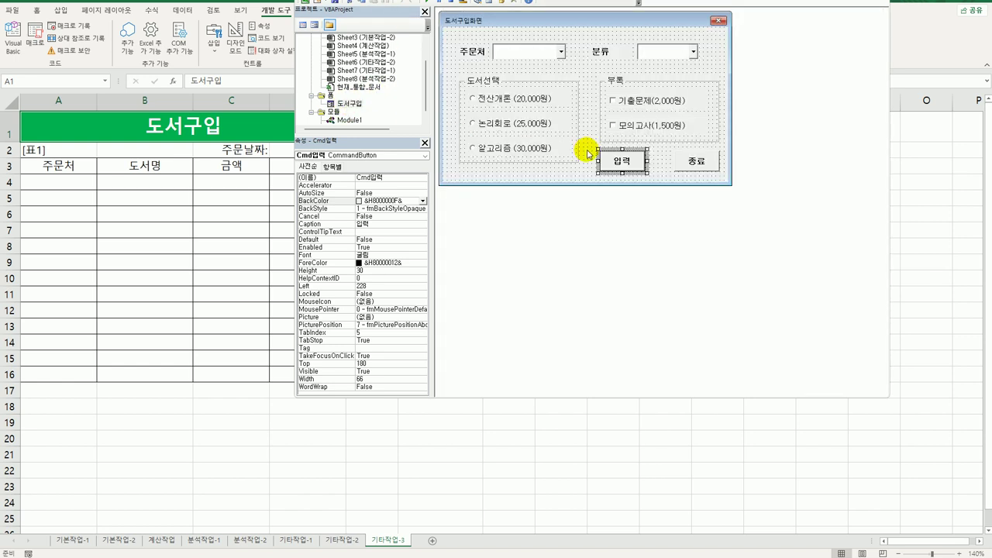
{"action": "left_click", "coordinate": [626, 102]}
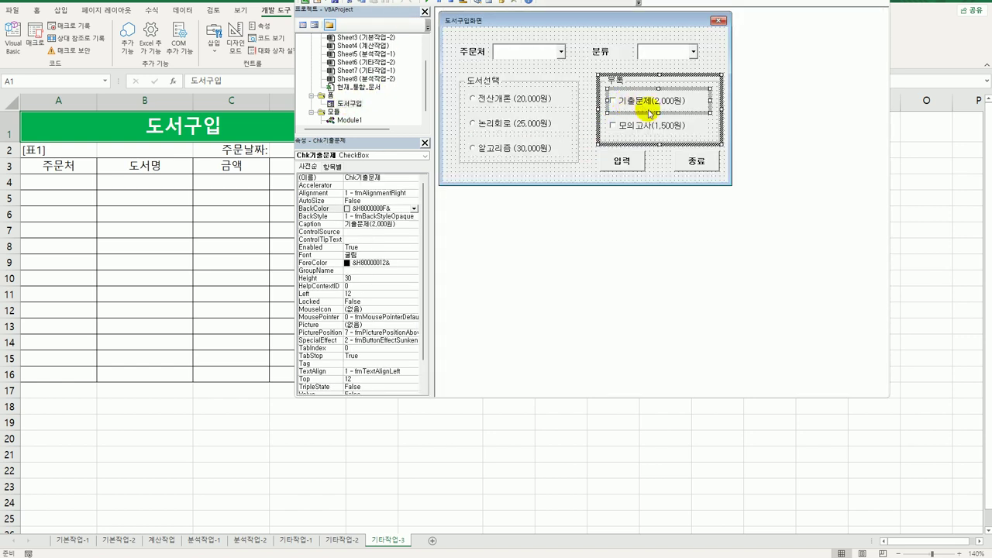
{"action": "left_click", "coordinate": [380, 178]}
{"action": "double_click", "coordinate": [380, 177]}
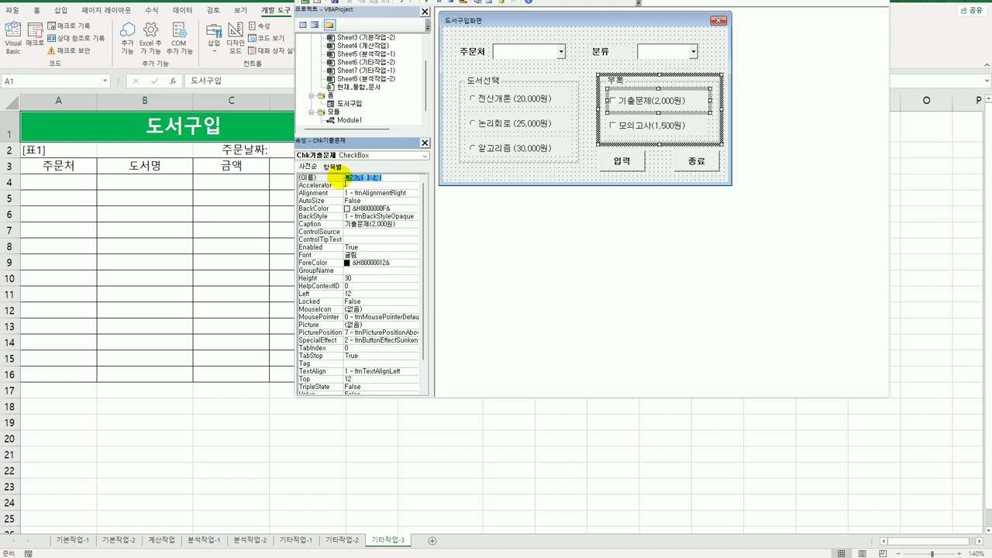
{"action": "left_click", "coordinate": [305, 27]}
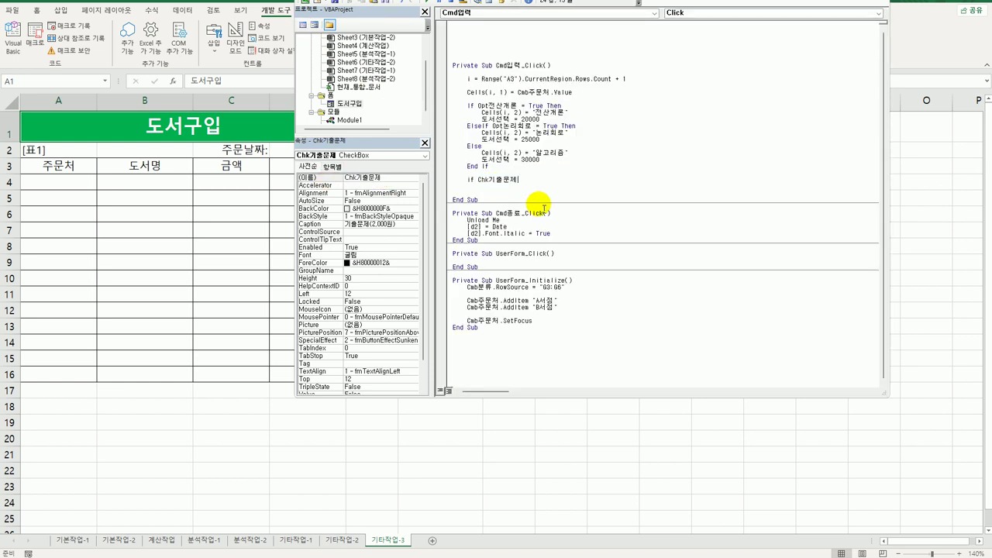
{"action": "type", "text": "= tr"}
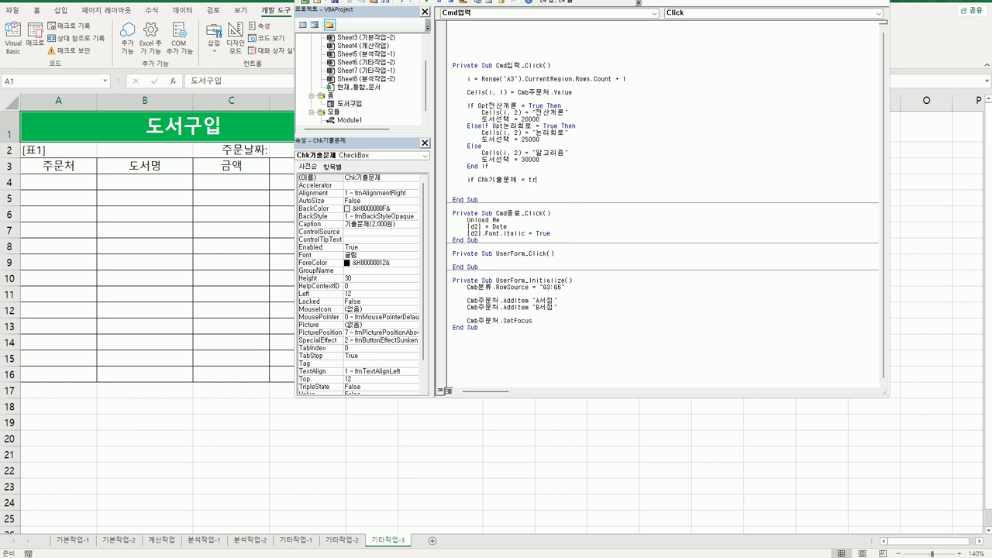
{"action": "type", "text": "ue Then"}
{"action": "key", "text": "Return"}
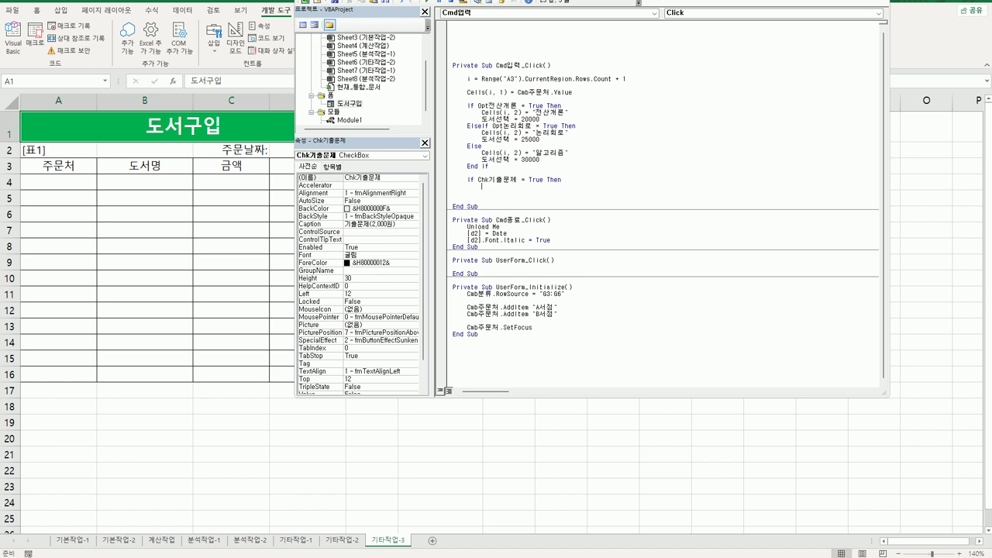
Inside the Chk기출문제 condition, add the indented assignment 기출문제 = 2000
{"action": "type", "text": "rlcnfans"}
{"action": "key", "text": "BackSpace"}
{"action": "key", "text": "BackSpace"}
{"action": "key", "text": "BackSpace"}
{"action": "key", "text": "BackSpace"}
{"action": "key", "text": "BackSpace"}
{"action": "key", "text": "BackSpace"}
{"action": "type", "text": "기출문제 ="}
{"action": "type", "text": "2000"}
{"action": "key", "text": "Return"}
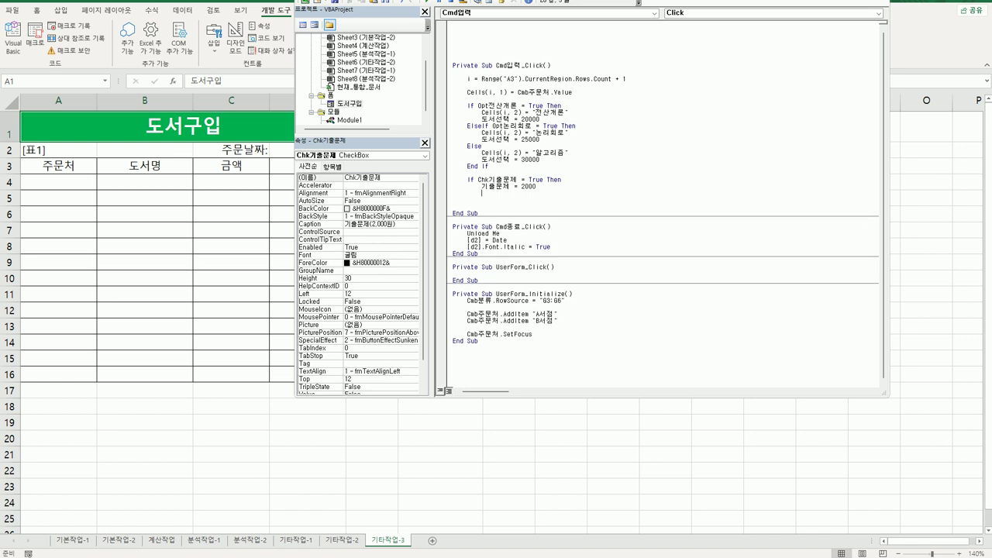
Add an Else branch with 기출문제 = 0 and close the Chk기출문제 block with End If
{"action": "type", "text": "ㄷ"}
{"action": "key", "text": "BackSpace"}
{"action": "type", "text": "Else"}
{"action": "key", "text": "Up"}
{"action": "key", "text": "shift+End"}
{"action": "key", "text": "Down"}
{"action": "key", "text": "Return"}
{"action": "key", "text": "Tab"}
{"action": "key", "text": "ctrl+v"}
{"action": "key", "text": "ctrl+shift+Left"}
{"action": "type", "text": "0"}
{"action": "key", "text": "Return"}
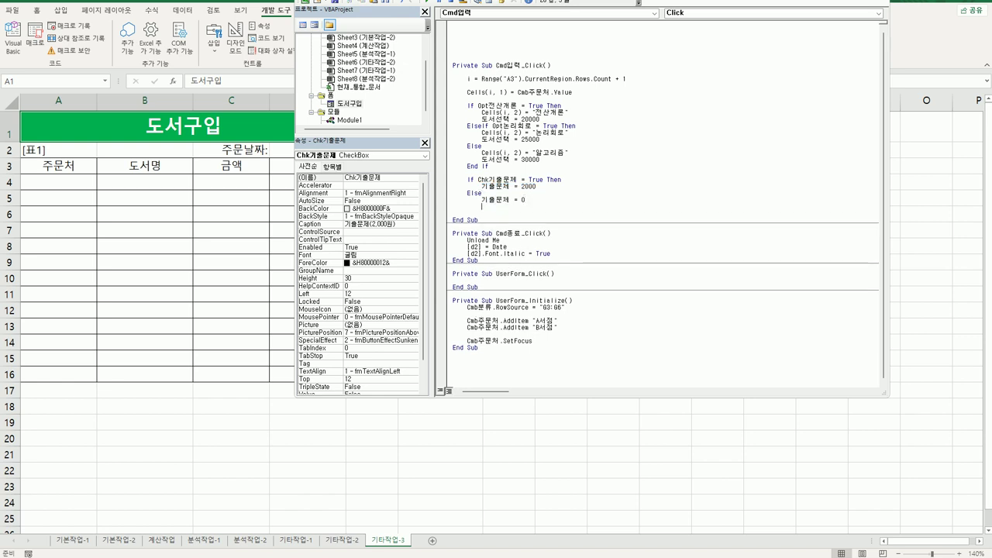
{"action": "type", "text": "ㄷ"}
{"action": "key", "text": "BackSpace"}
{"action": "type", "text": "End If"}
{"action": "key", "text": "Return"}
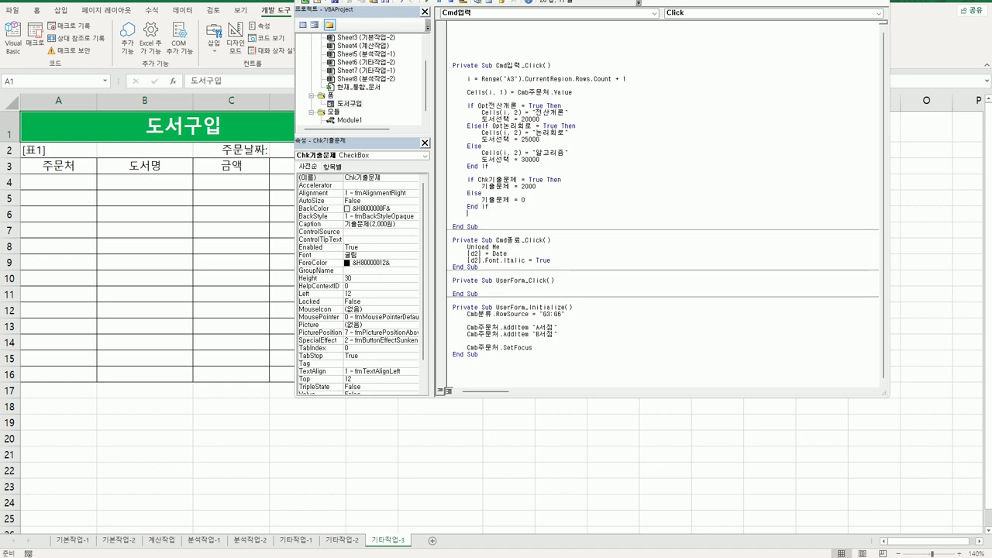
Duplicate the whole Chk기출문제 If block below itself, separated by a blank line
{"action": "key", "text": "Return"}
{"action": "left_click_drag", "start_coordinate": [467, 179], "coordinate": [489, 206]}
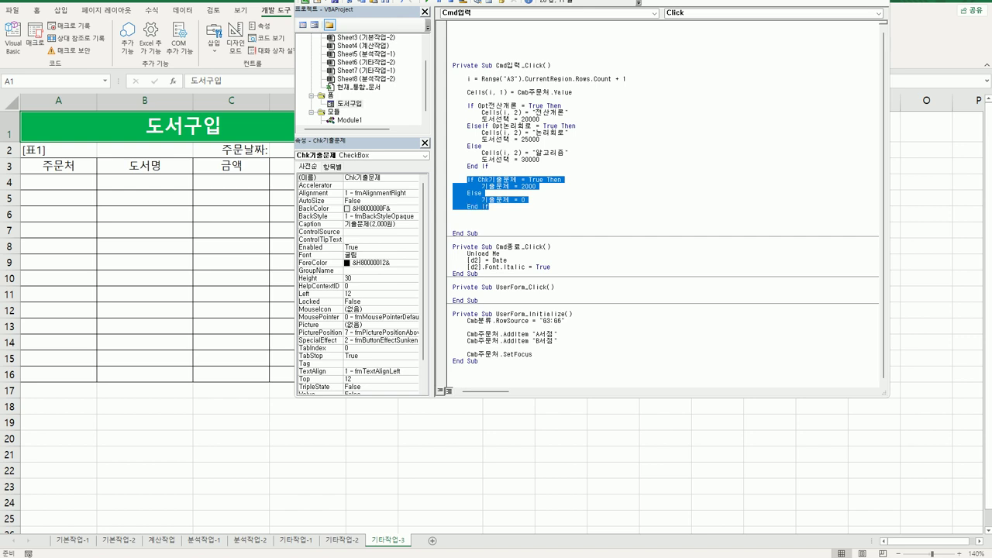
{"action": "key", "text": "ctrl+c"}
{"action": "left_click", "coordinate": [467, 220]}
{"action": "key", "text": "ctrl+v"}
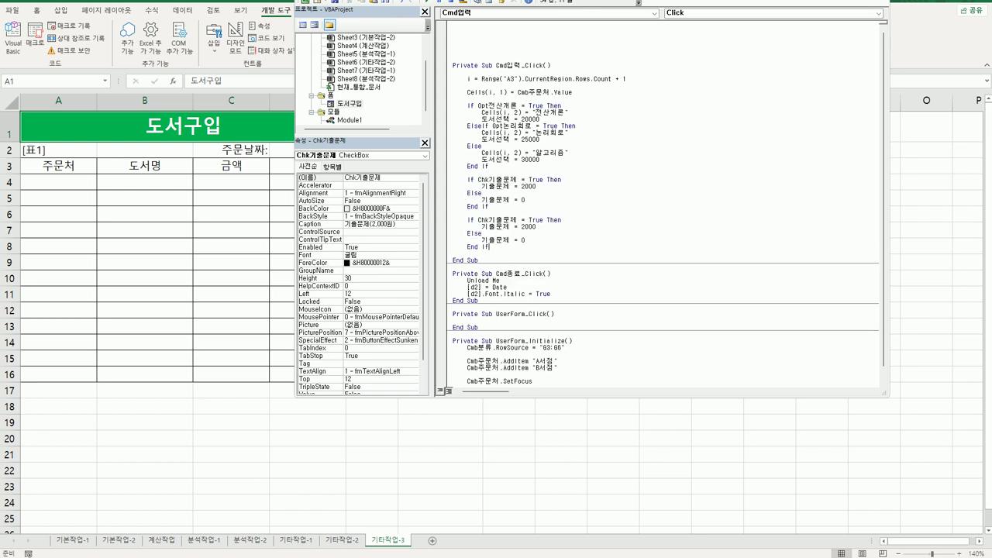
In the copied block, change the condition to Chk모의고사 = True and its assignment to 모의고사 = 1500
{"action": "key", "text": "Up"}
{"action": "key", "text": "Up"}
{"action": "key", "text": "Up"}
{"action": "key", "text": "Up"}
{"action": "key", "text": "shift+Right"}
{"action": "key", "text": "shift+Right"}
{"action": "key", "text": "shift+Right"}
{"action": "key", "text": "shift+Right"}
{"action": "type", "text": "모의고사"}
{"action": "key", "text": "shift+Left"}
{"action": "key", "text": "shift+Left"}
{"action": "key", "text": "shift+Left"}
{"action": "key", "text": "shift+Left"}
{"action": "type", "text": "모의고사"}
{"action": "left_click_drag", "start_coordinate": [522, 227], "coordinate": [536, 227]}
{"action": "type", "text": "1500"}
Change the copied block's Else assignment to 모의고사 = 0 and add a blank line after End If
{"action": "left_click", "coordinate": [521, 240]}
{"action": "left_click_drag", "start_coordinate": [480, 240], "coordinate": [510, 241]}
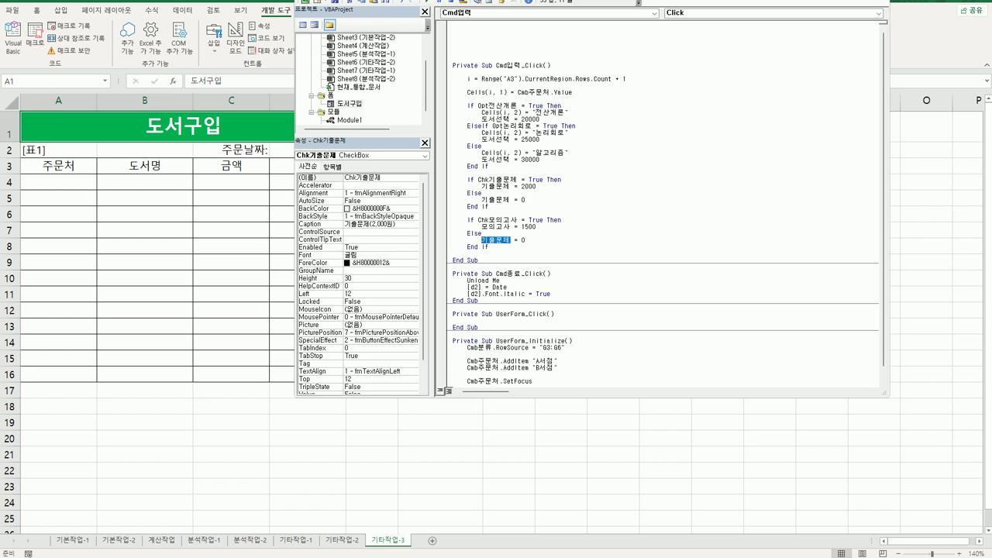
{"action": "type", "text": "모의고사"}
{"action": "key", "text": "BackSpace"}
{"action": "key", "text": "BackSpace"}
{"action": "type", "text": "사"}
{"action": "key", "text": "Down"}
{"action": "key", "text": "End"}
{"action": "key", "text": "Return"}
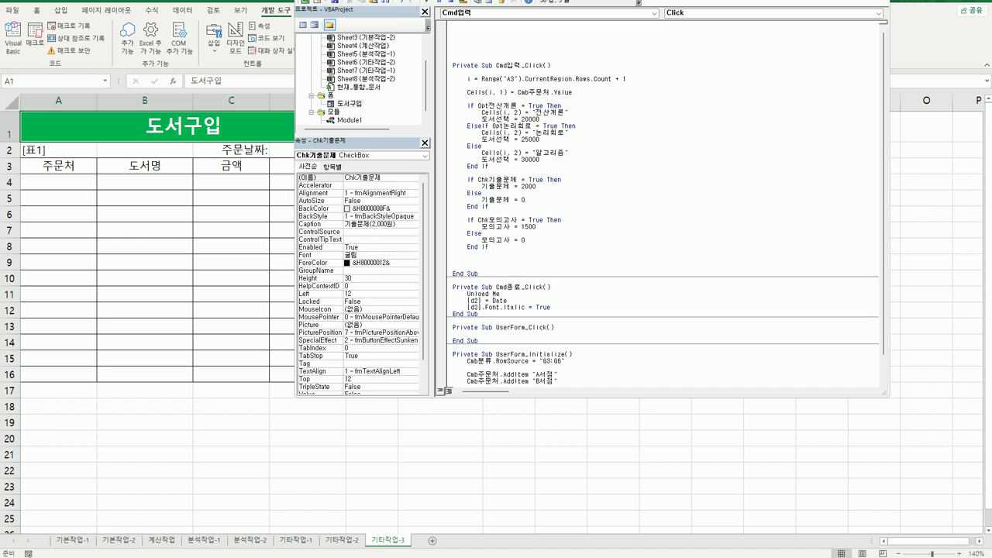
Copy the Cells(i, 1) line to the procedure's end and change it to Cells(i, 3) = 도서선택 + 기출문제 + 모의고사
{"action": "left_click_drag", "start_coordinate": [465, 93], "coordinate": [573, 92]}
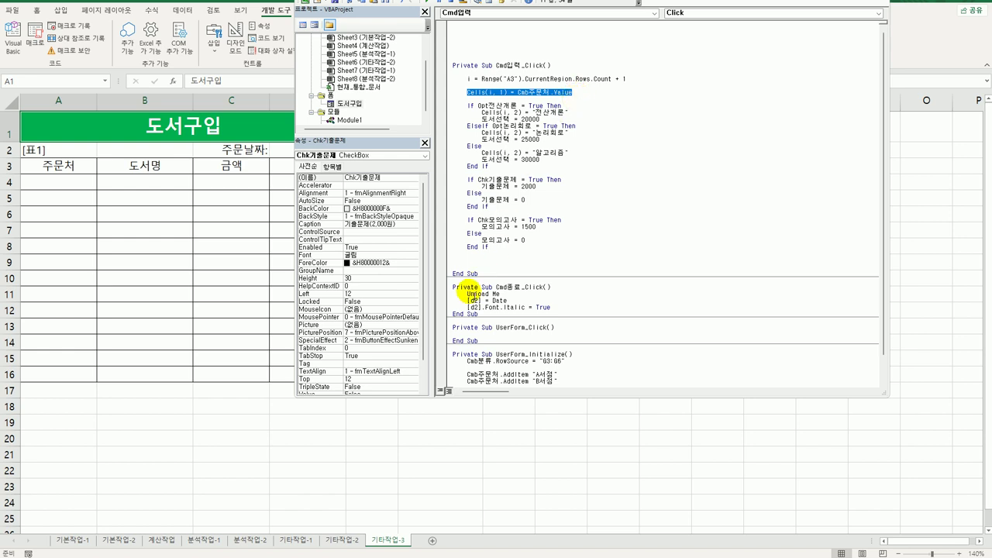
{"action": "key", "text": "ctrl+c"}
{"action": "left_click", "coordinate": [467, 266]}
{"action": "key", "text": "ctrl+v"}
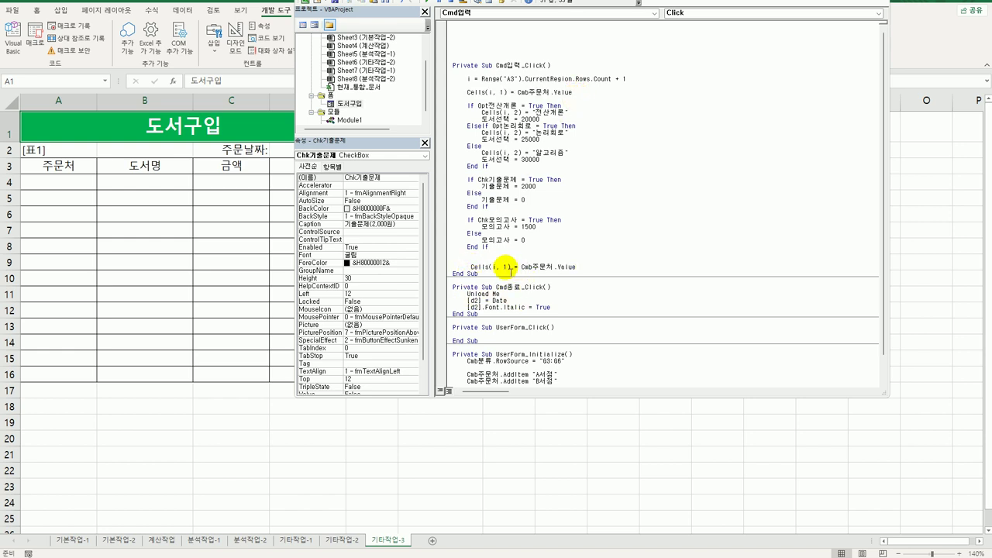
{"action": "double_click", "coordinate": [505, 267]}
{"action": "type", "text": "3"}
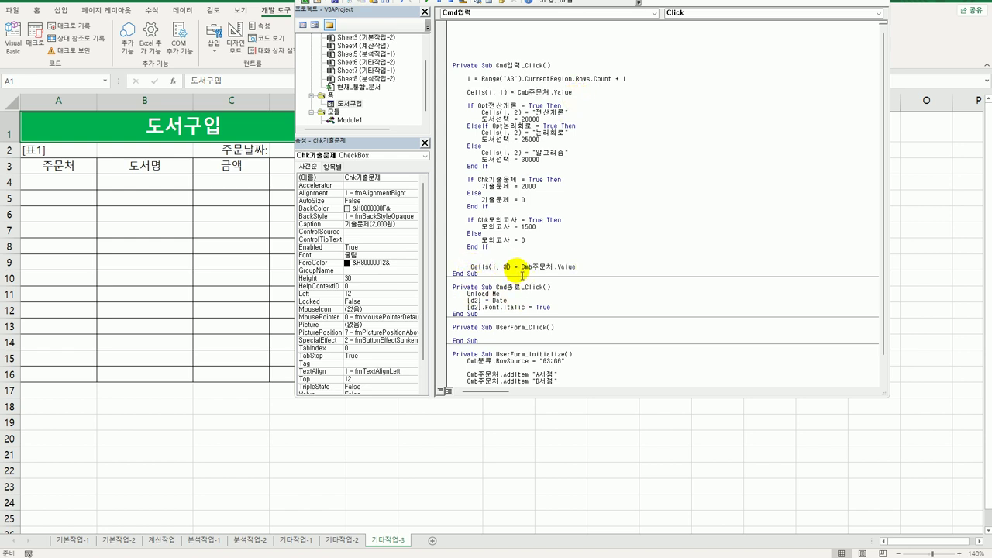
{"action": "left_click_drag", "start_coordinate": [521, 266], "coordinate": [586, 268]}
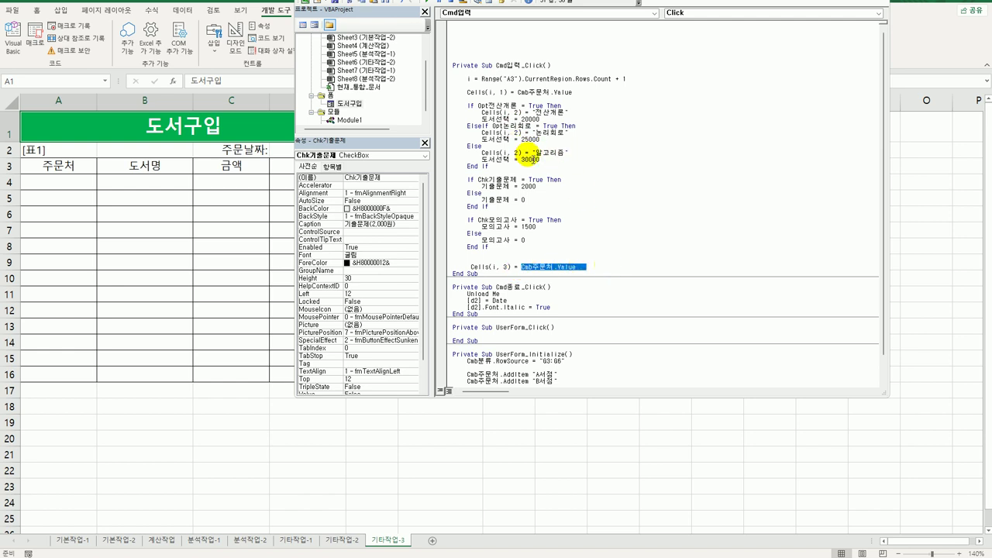
{"action": "type", "text": "도서선택 "}
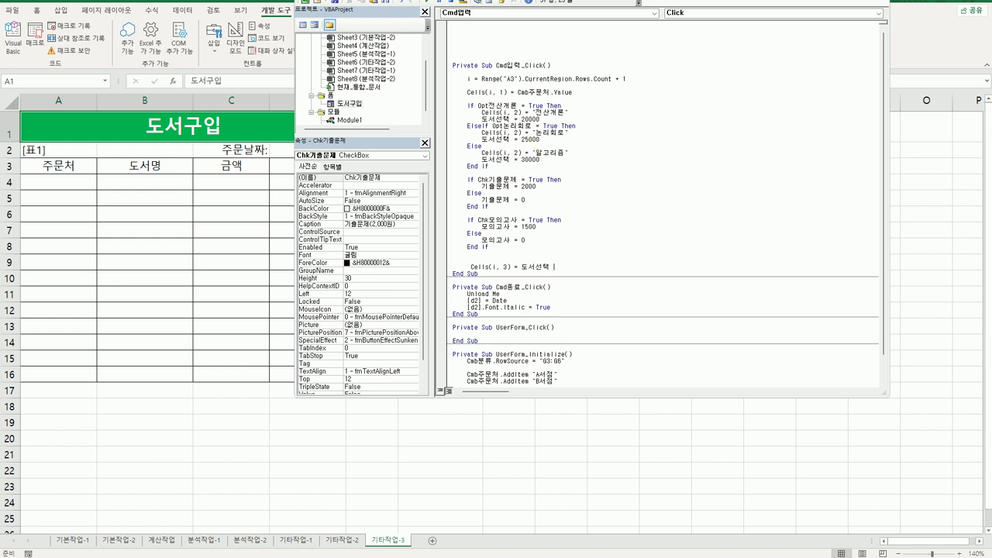
{"action": "type", "text": "+ 기출문제 + 모의고사"}
{"action": "key", "text": "Return"}
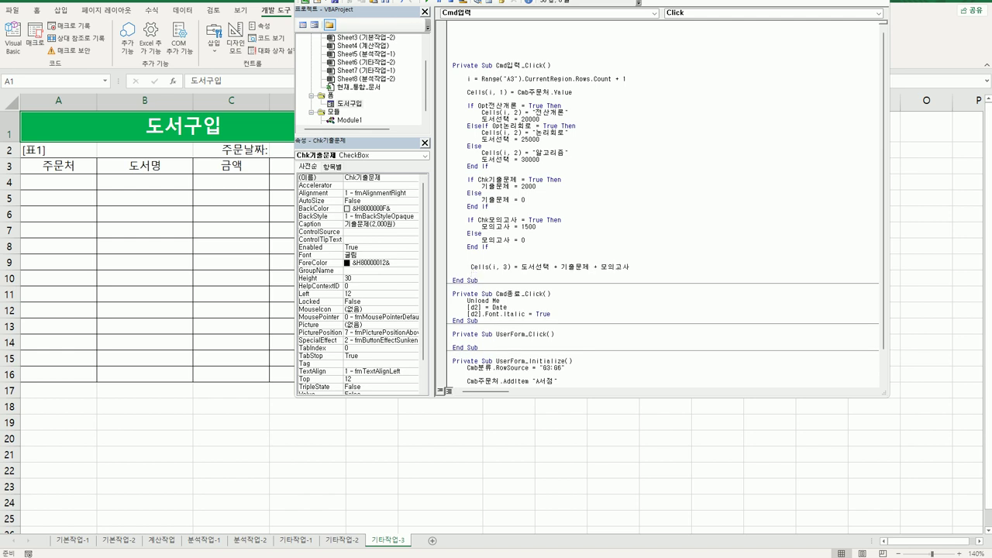
Add the line Cells(i, 4) = Cmb분류.Value from another copy of the 주문처 line
{"action": "key", "text": "ctrl+v"}
{"action": "type", "text": "4"}
{"action": "left_click_drag", "start_coordinate": [531, 272], "coordinate": [576, 274]}
{"action": "type", "text": "분류.Value"}
{"action": "key", "text": "Tab"}
{"action": "key", "text": "Return"}
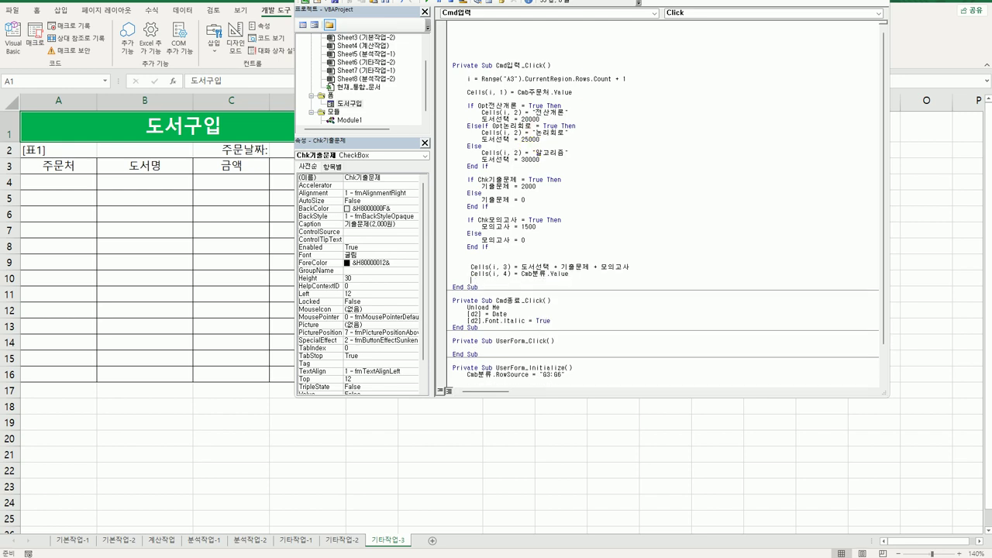
Switch back to the Excel worksheet, open the 도서구입 form, and choose A서점 as 주문처 and 필수 as 분류
{"action": "key", "text": "alt+F11"}
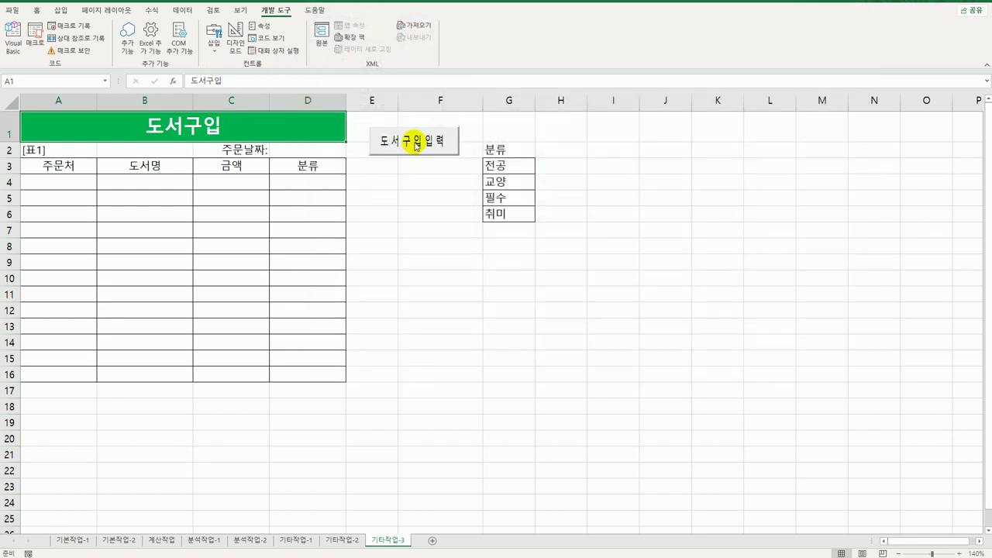
{"action": "left_click", "coordinate": [416, 145]}
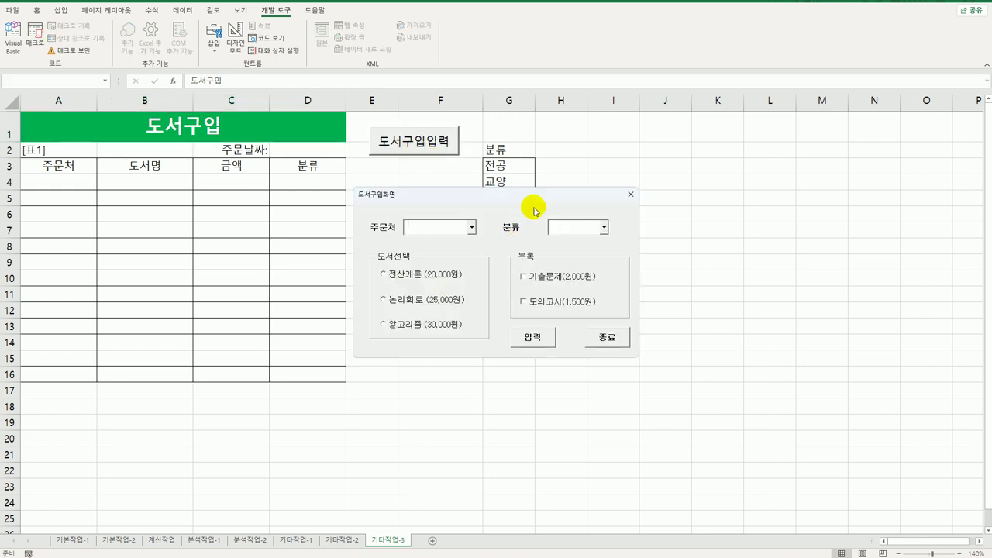
{"action": "left_click", "coordinate": [472, 227]}
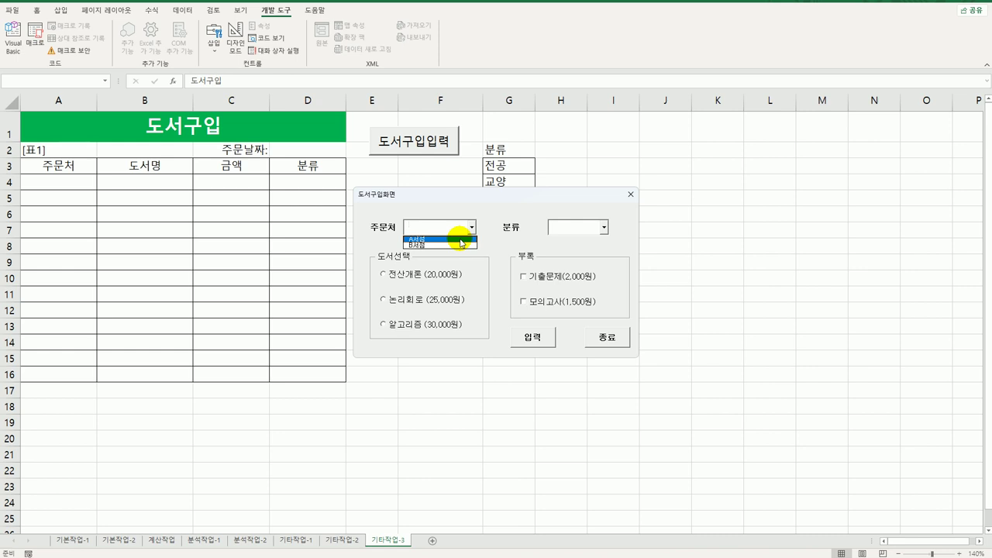
{"action": "left_click", "coordinate": [460, 240]}
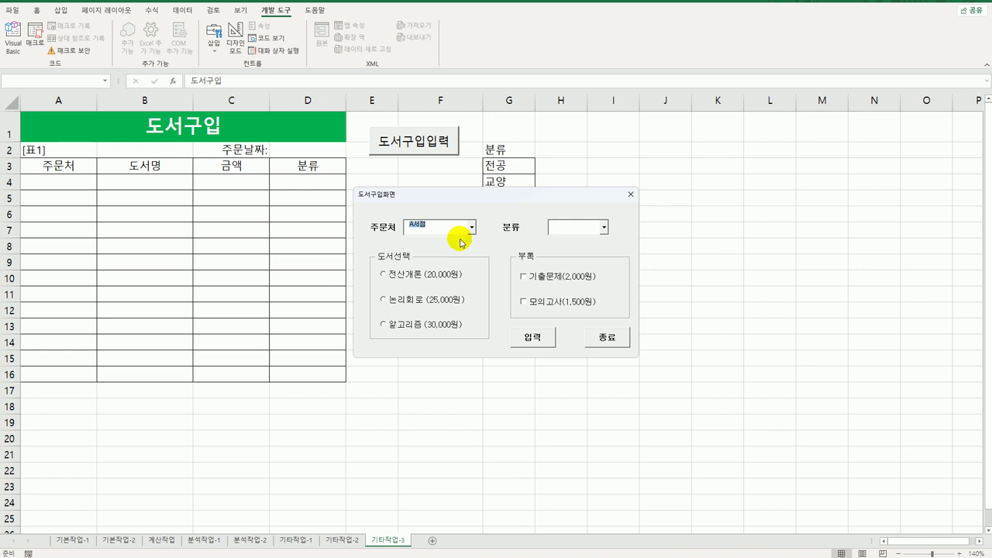
{"action": "left_click", "coordinate": [604, 227]}
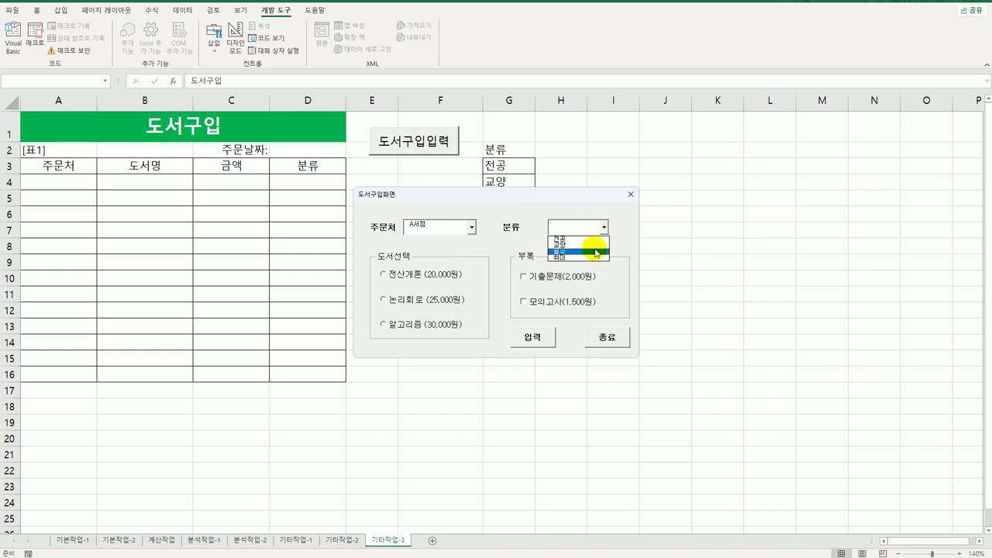
{"action": "left_click", "coordinate": [595, 251]}
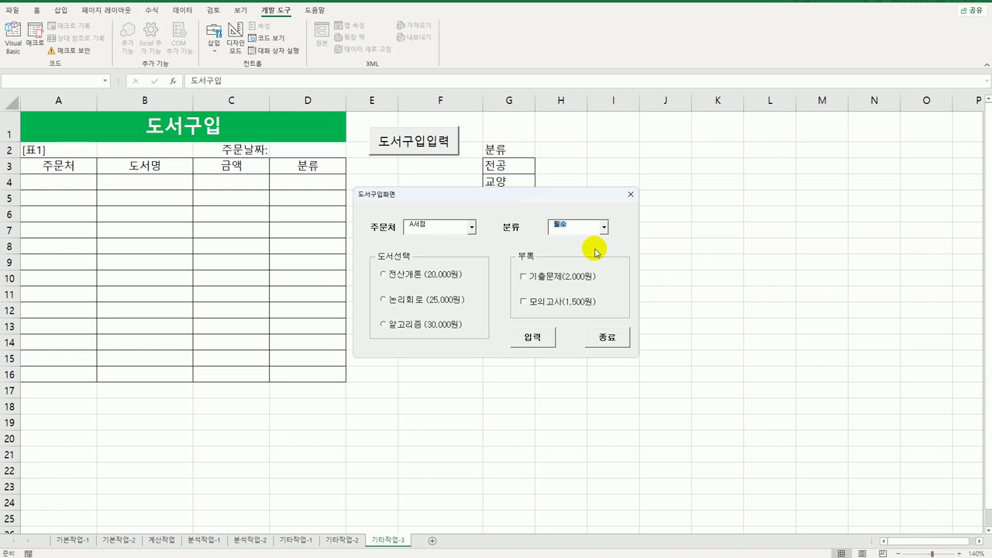
Select the book 전산개론 with both 기출문제 and 모의고사 supplements, and submit the order to the table
{"action": "left_click", "coordinate": [404, 277]}
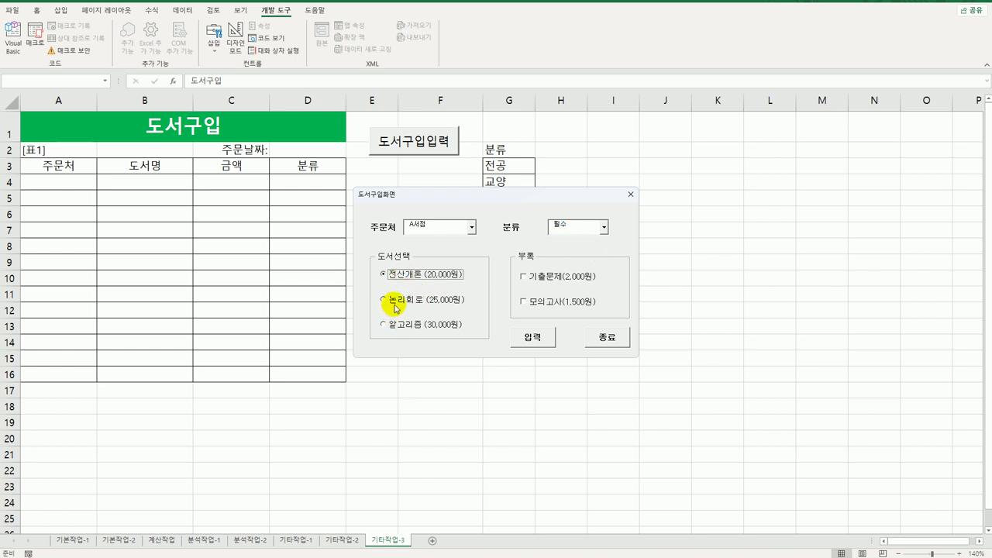
{"action": "left_click", "coordinate": [523, 275]}
{"action": "left_click", "coordinate": [523, 301]}
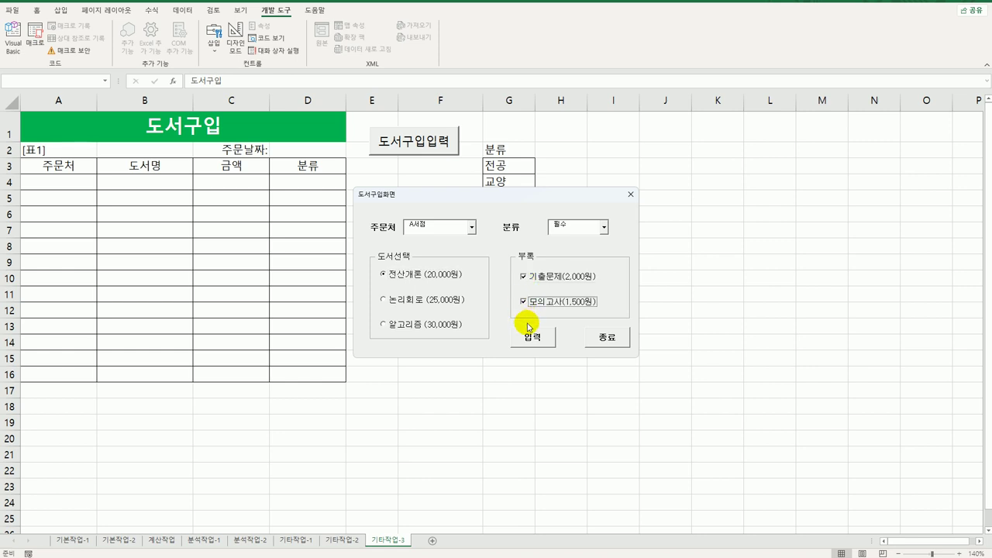
{"action": "left_click", "coordinate": [543, 341]}
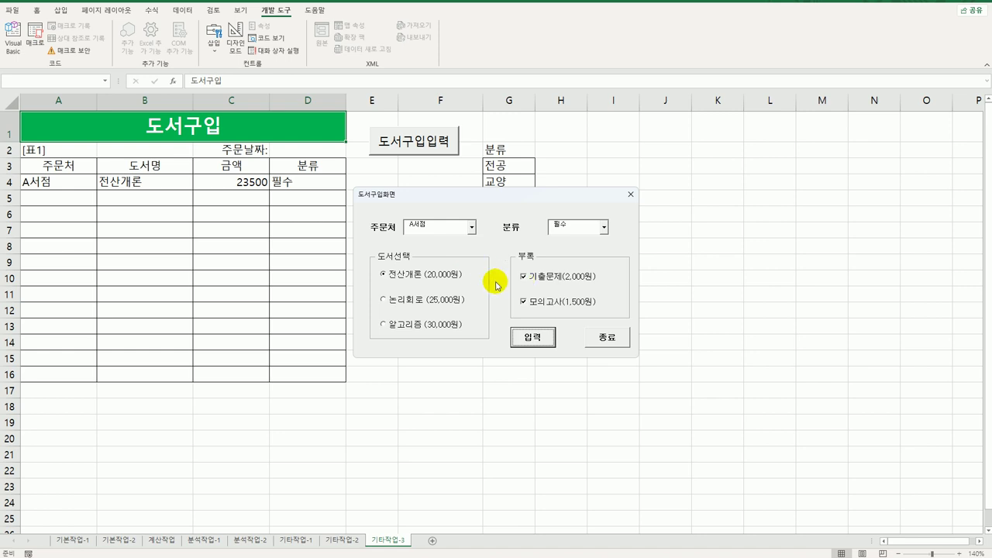
Exit the form through its 종료 command and check the 주문날짜 cell D2
{"action": "left_click", "coordinate": [604, 337]}
{"action": "left_click", "coordinate": [601, 338]}
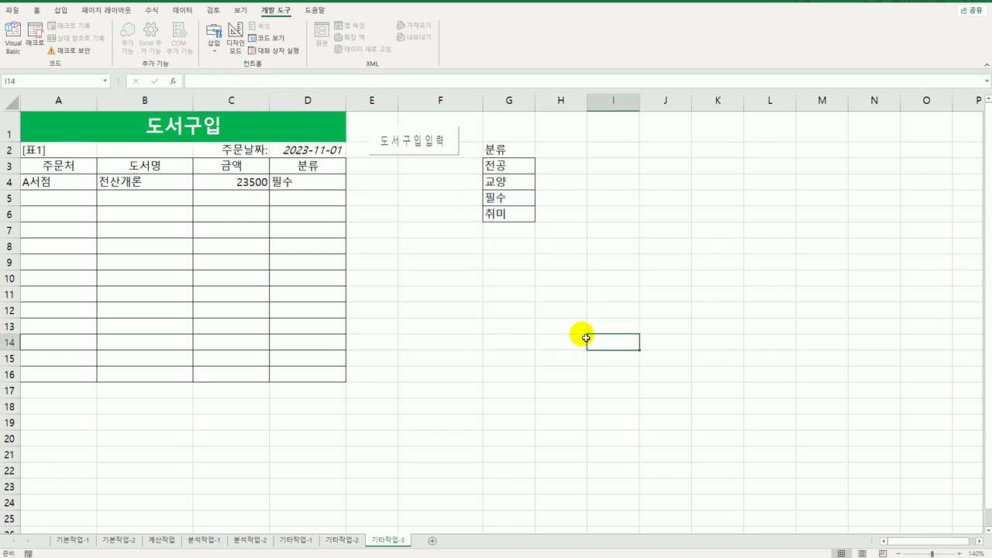
{"action": "left_click", "coordinate": [325, 150]}
{"action": "left_click", "coordinate": [460, 366]}
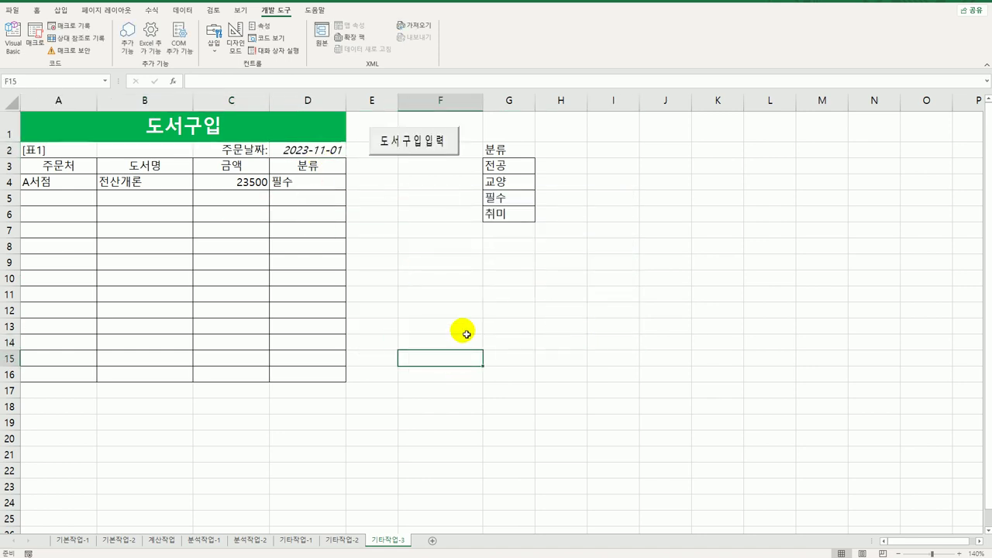